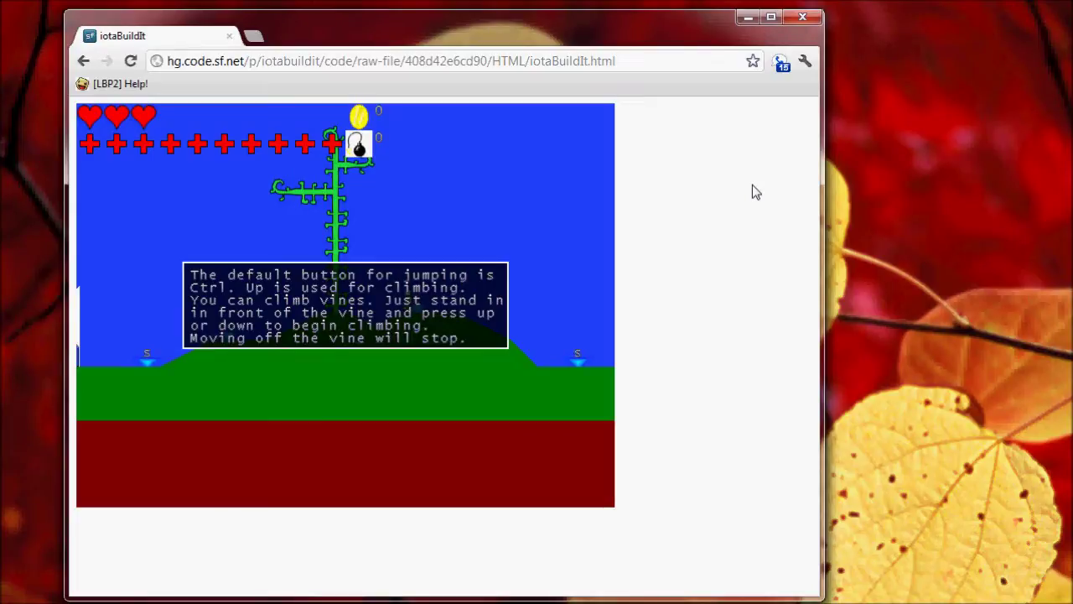
- Climb the vine on the starting hill, and step off it on the side facing the coin
key("Left")
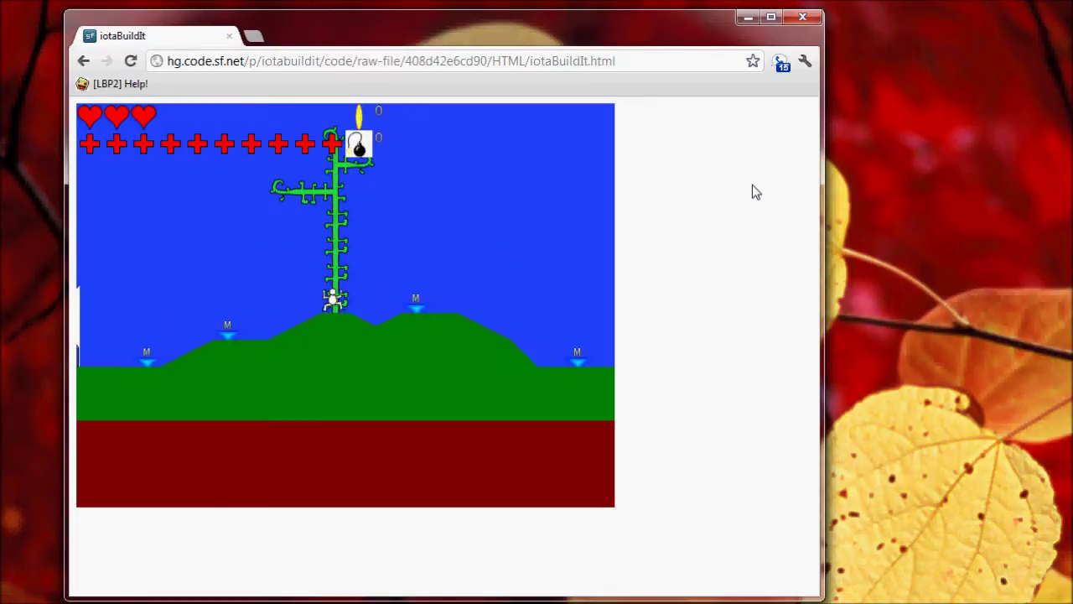
key("Up")
key("Up")
key("Left")
key("Right")
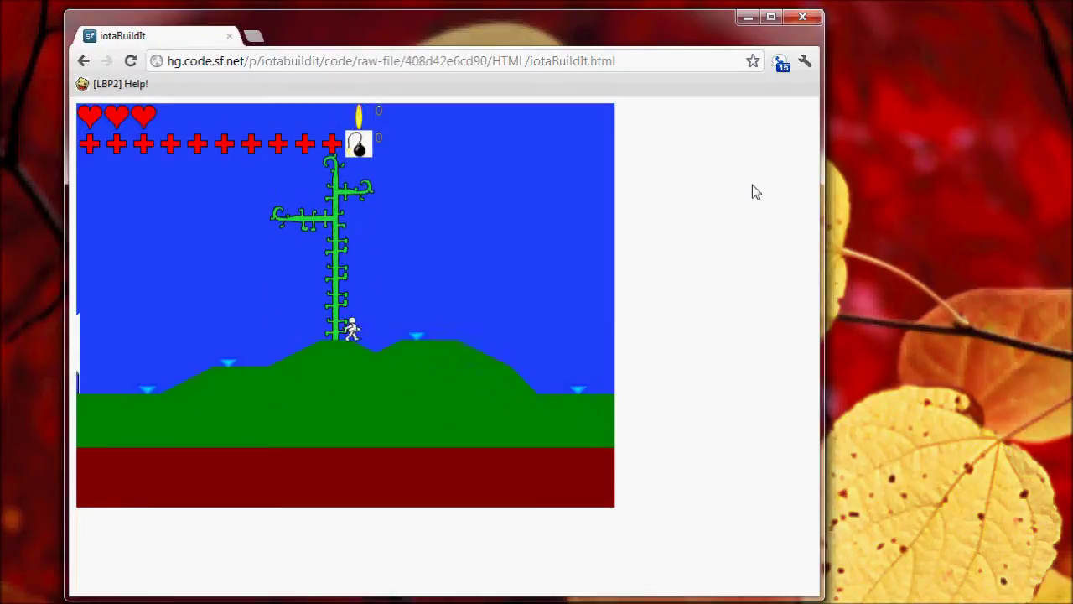
- Run across the valley, jump to collect the coin beside the peak, and continue to the fire hint marker
key("Right")
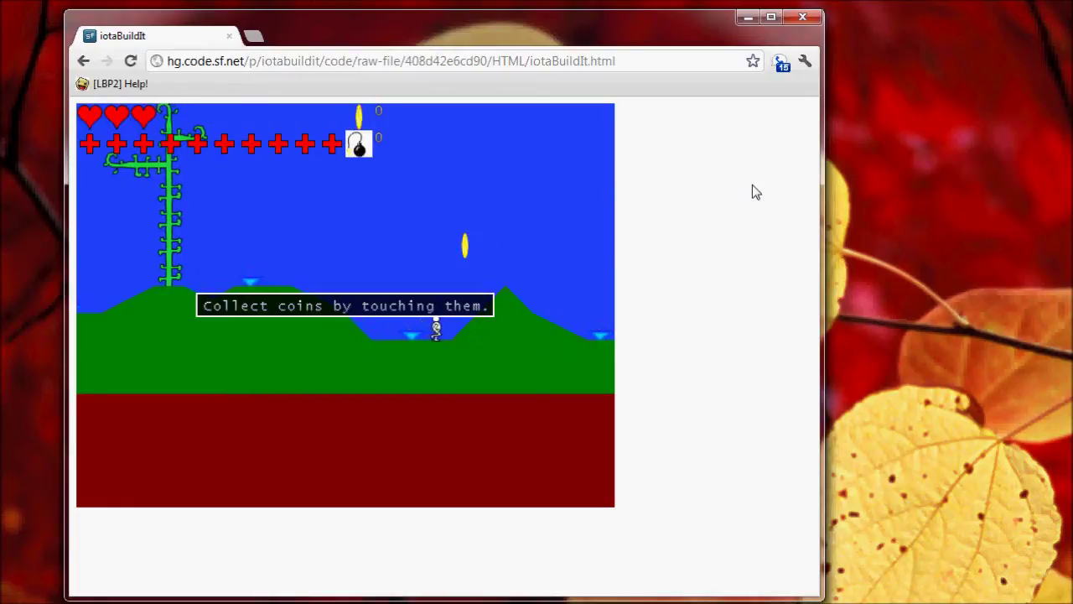
key("Up")
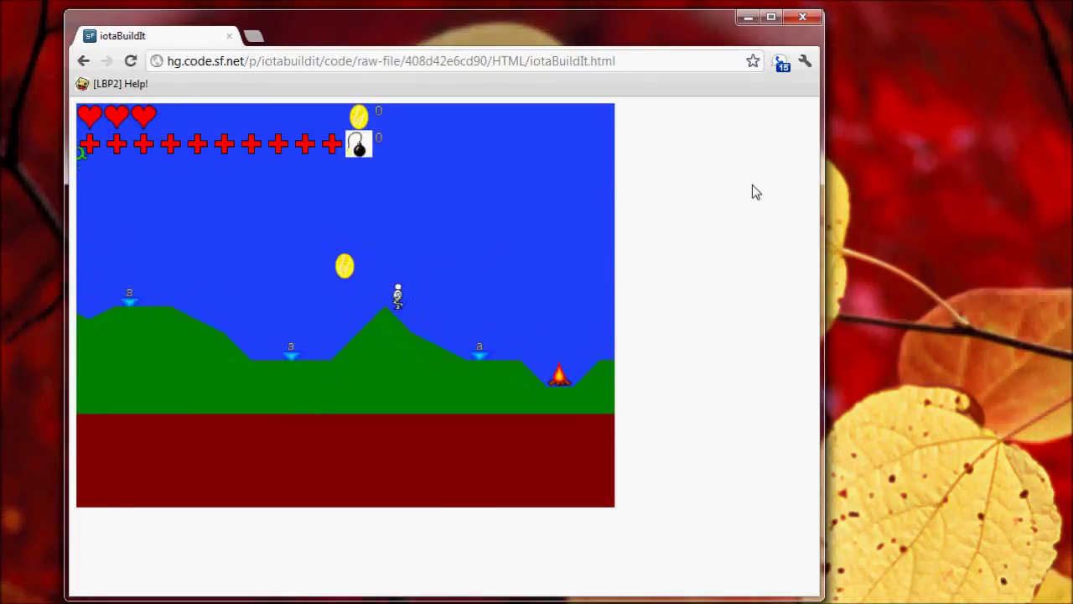
key("Right")
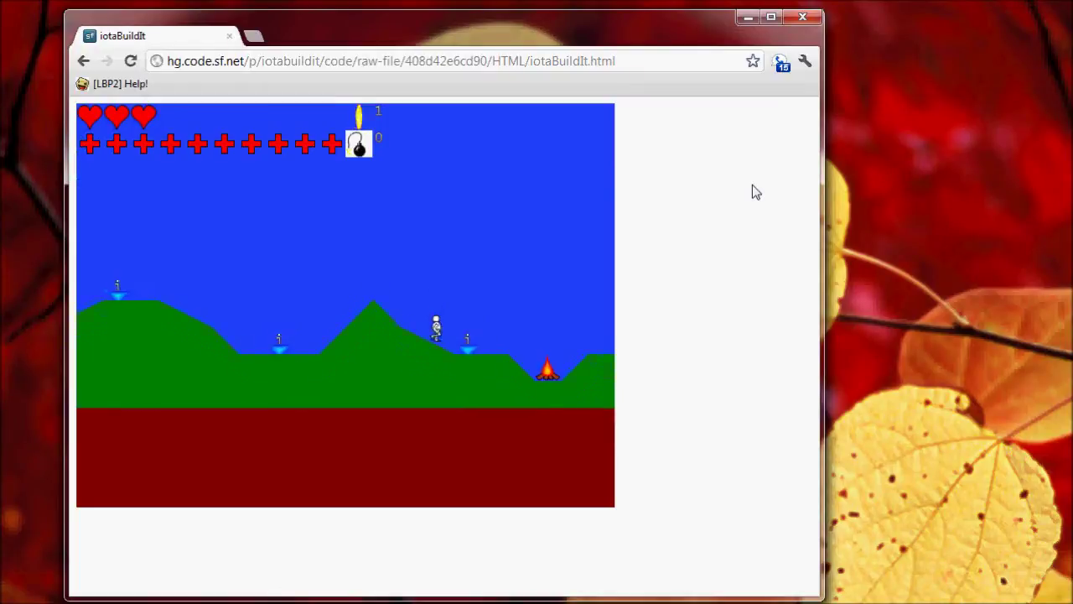
key("Right")
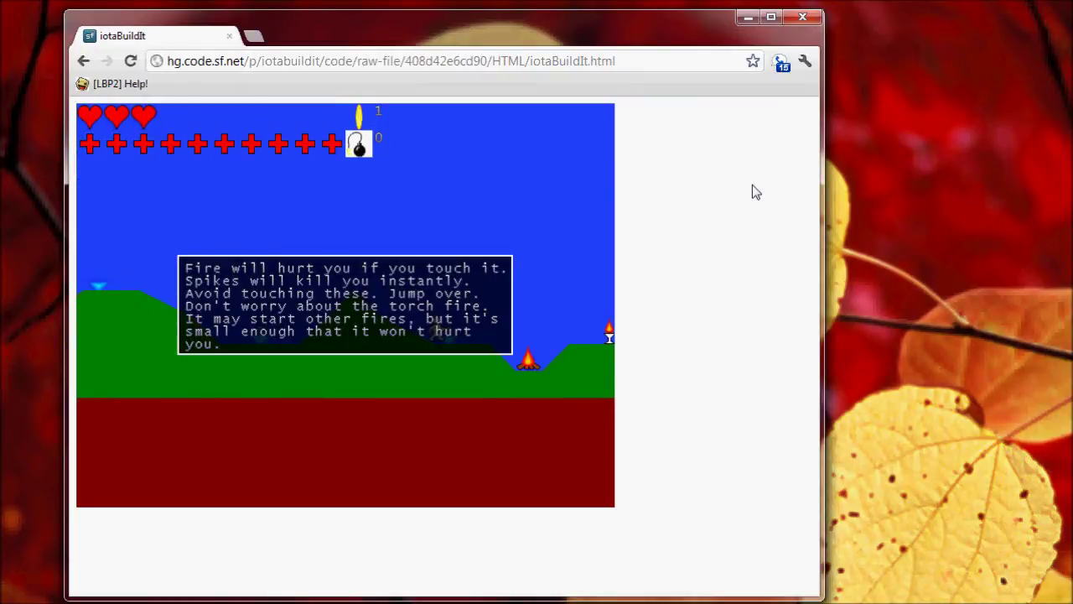
- Jump over the campfire and the spike pit, continuing up the hill to the first ladder
key("Right")
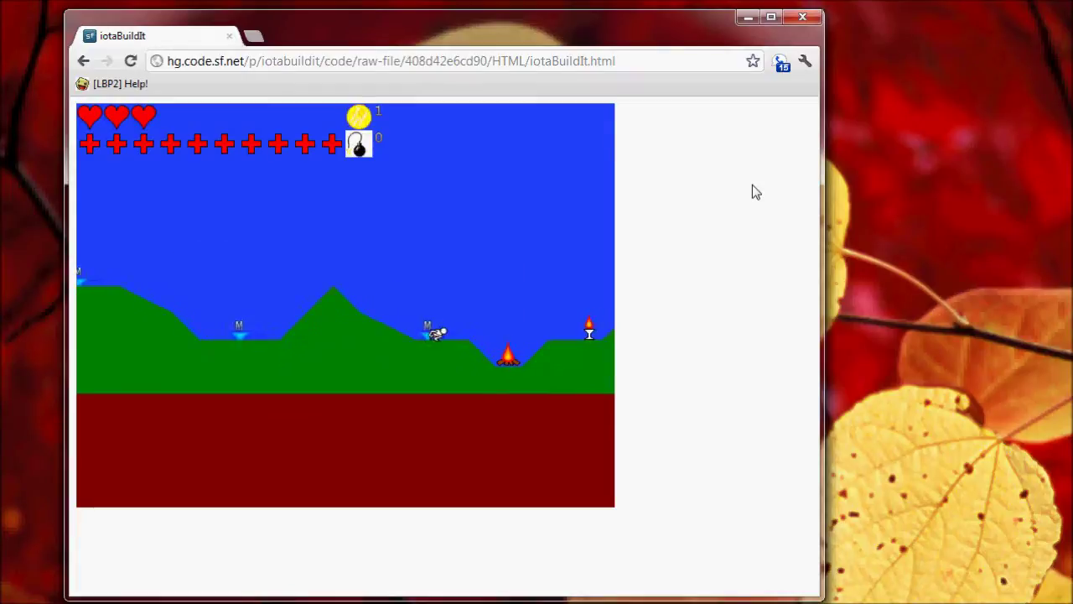
key("Up")
key("Right")
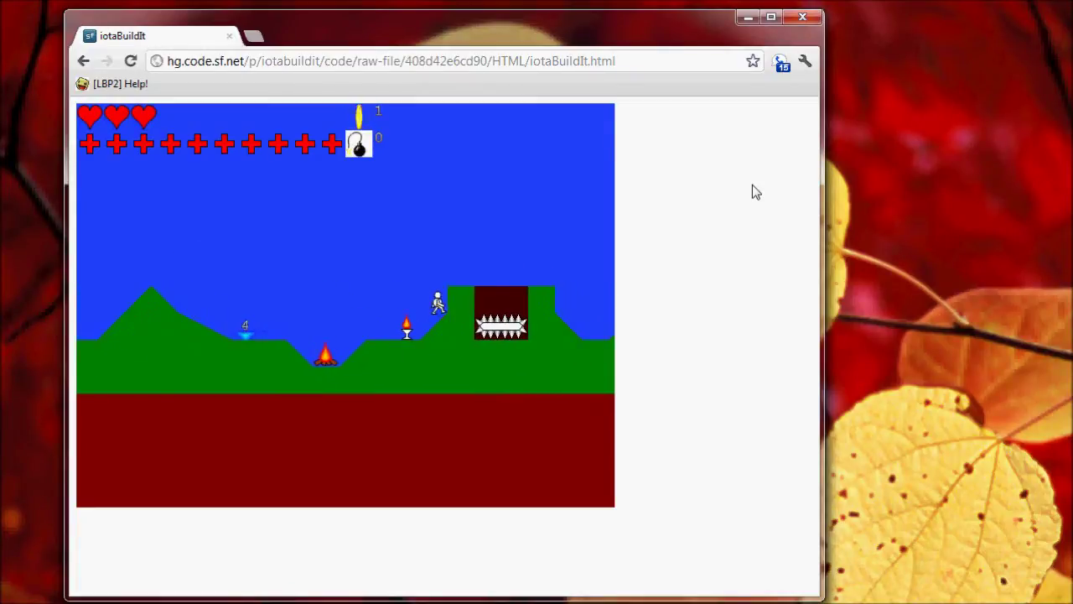
key("Right")
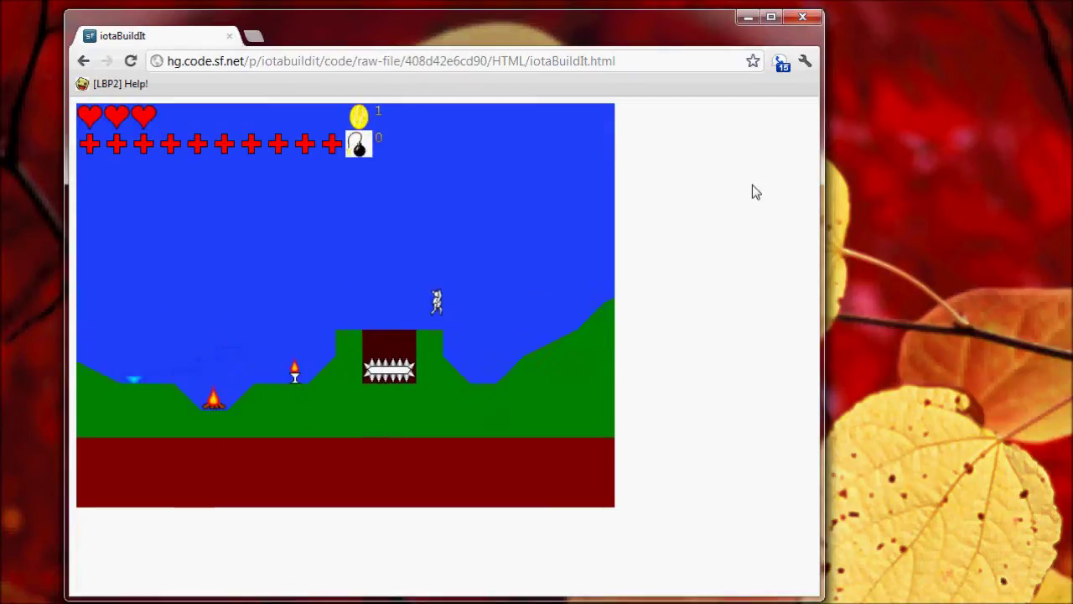
key("Right")
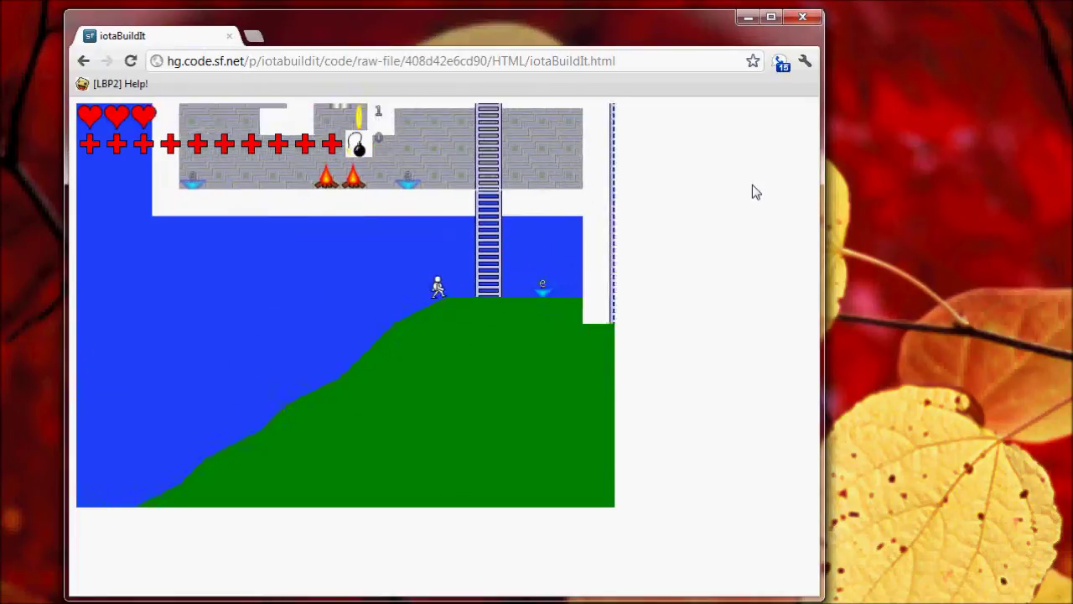
- Visit the hint marker beyond the first ladder, and climb that ladder into the brick building
key("Right")
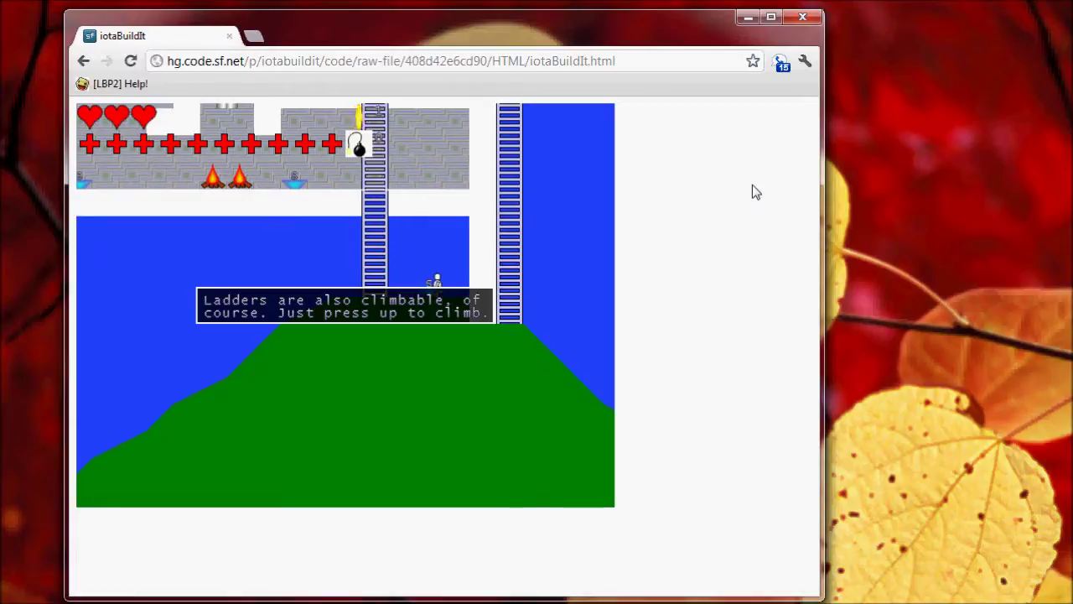
key("Left")
key("Up")
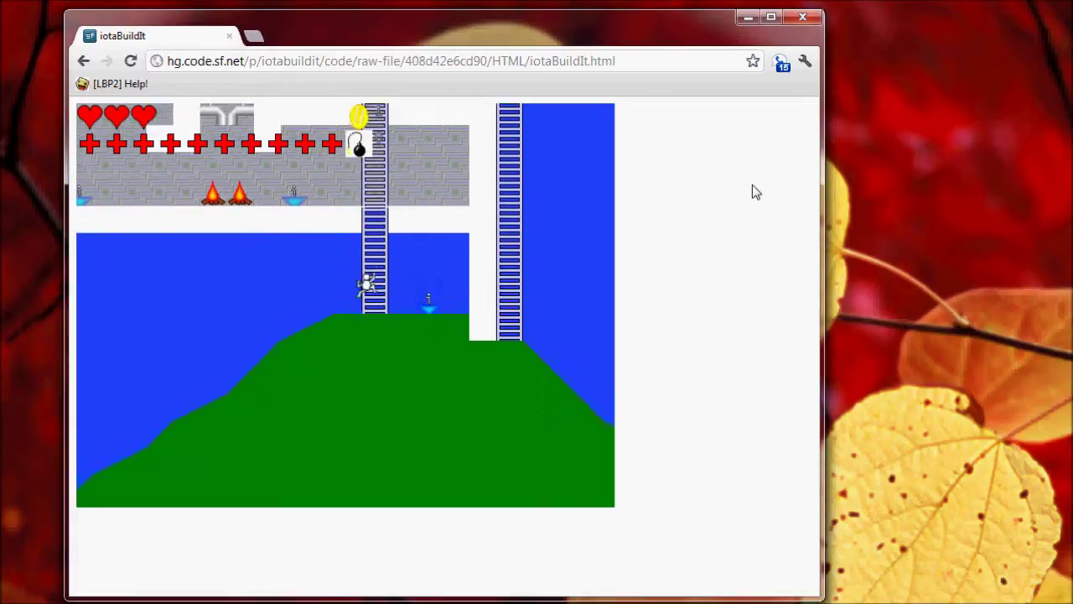
key("Up")
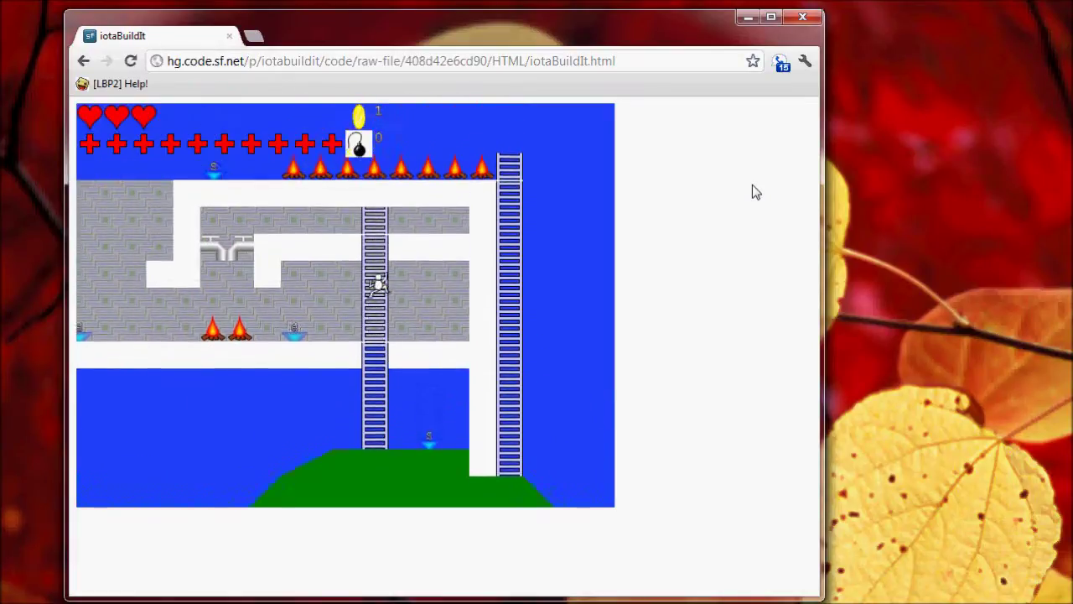
- Climb down to the building's lower corridor and walk to the hint marker beside the two fires
key("Down")
key("Left")
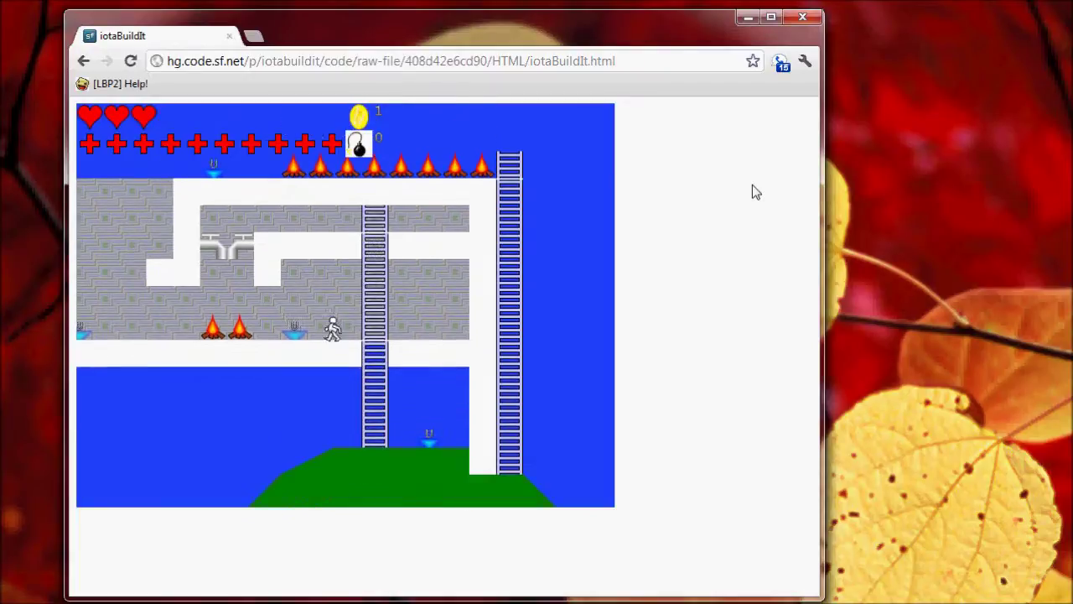
key("Left")
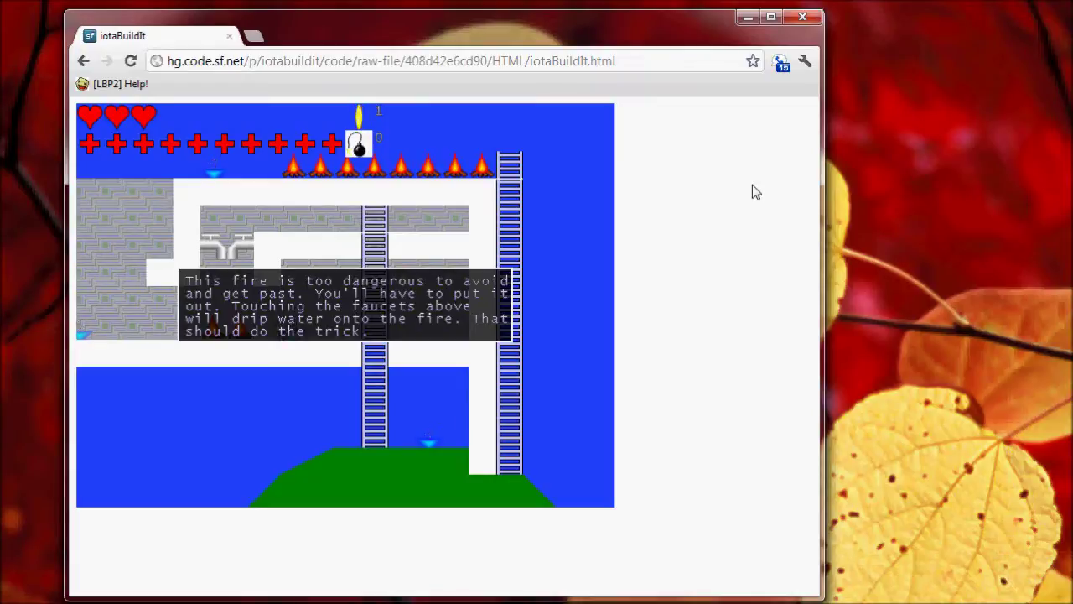
- Climb to the upper passage, touch the faucets to drip water on the two fires, and return to the ladder
key("Right")
key("Up")
key("Left")
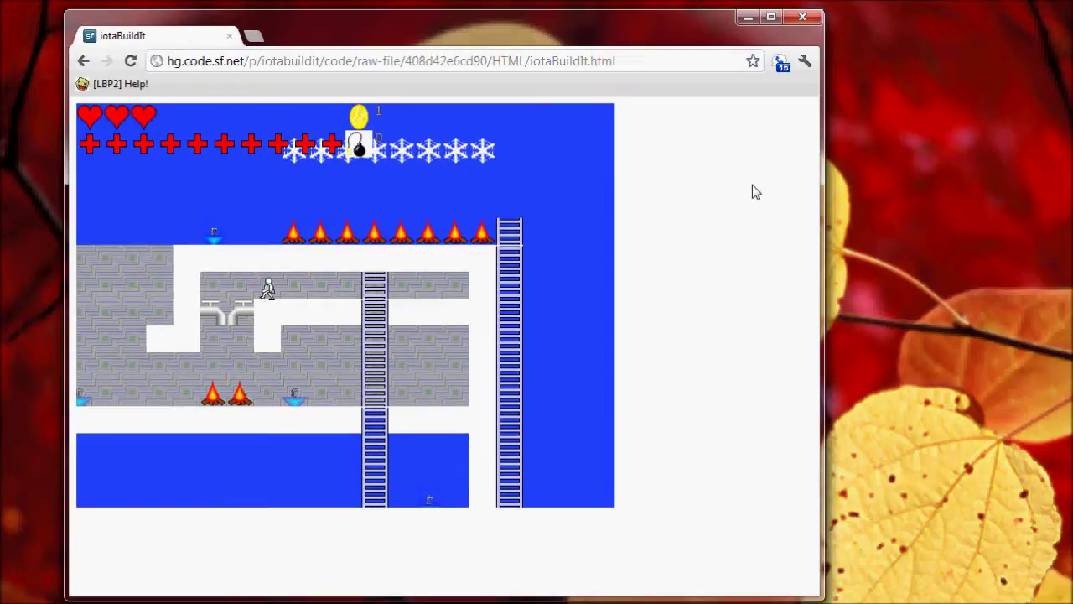
key("Right")
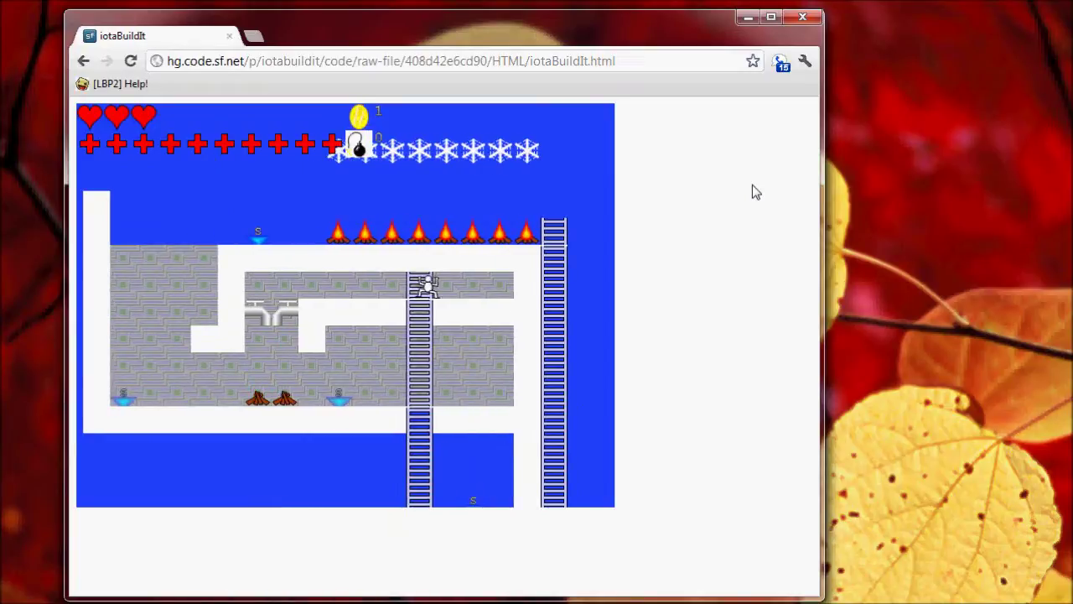
- Cross the extinguished fires in the lower corridor to the hint at its far end, and dismiss the message
key("Down")
key("Left")
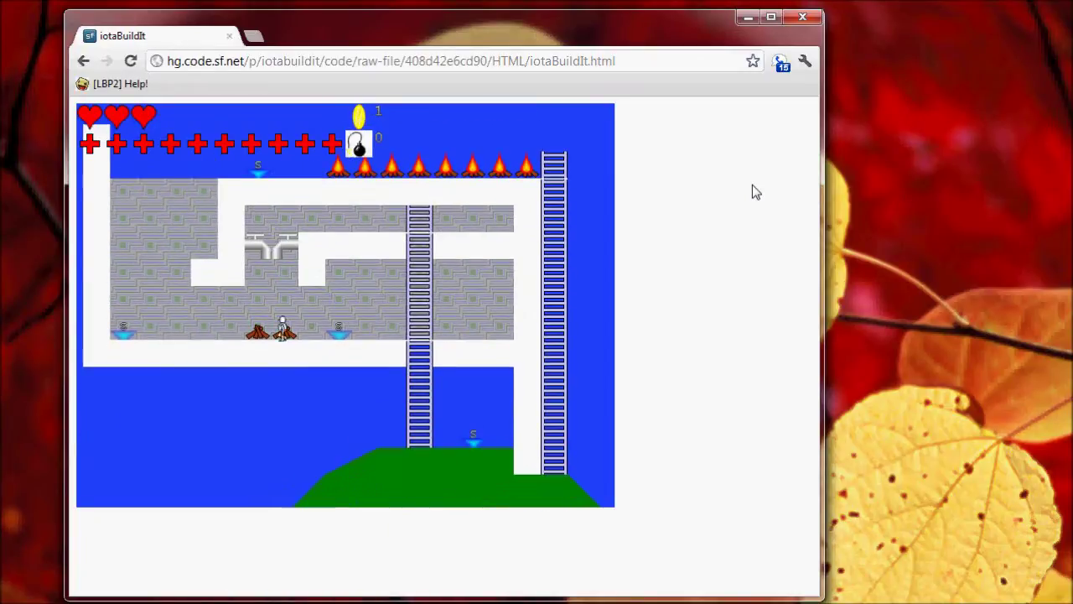
key("Left")
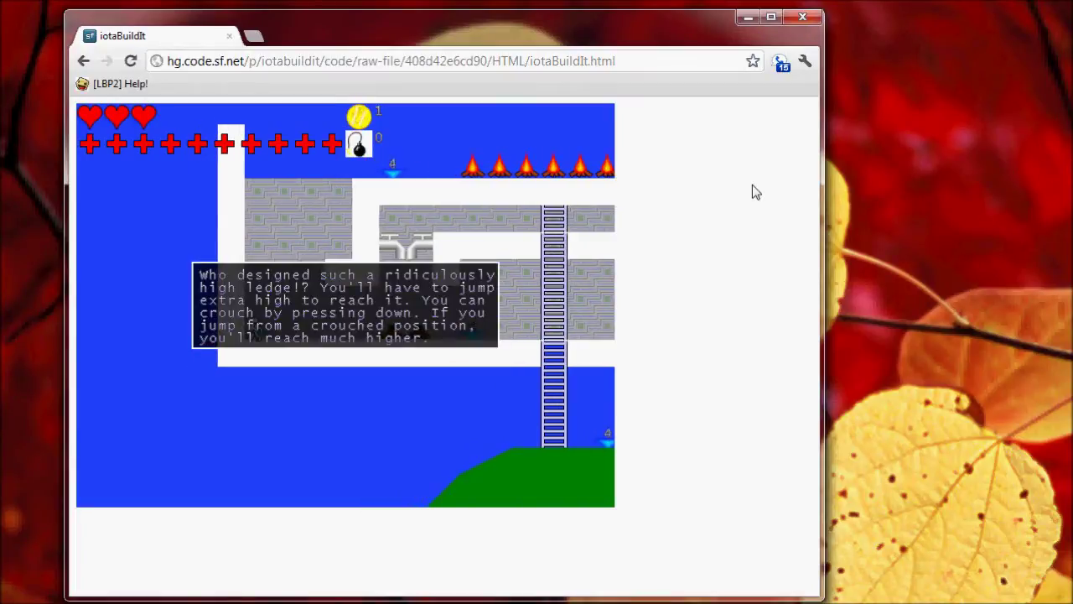
key("space")
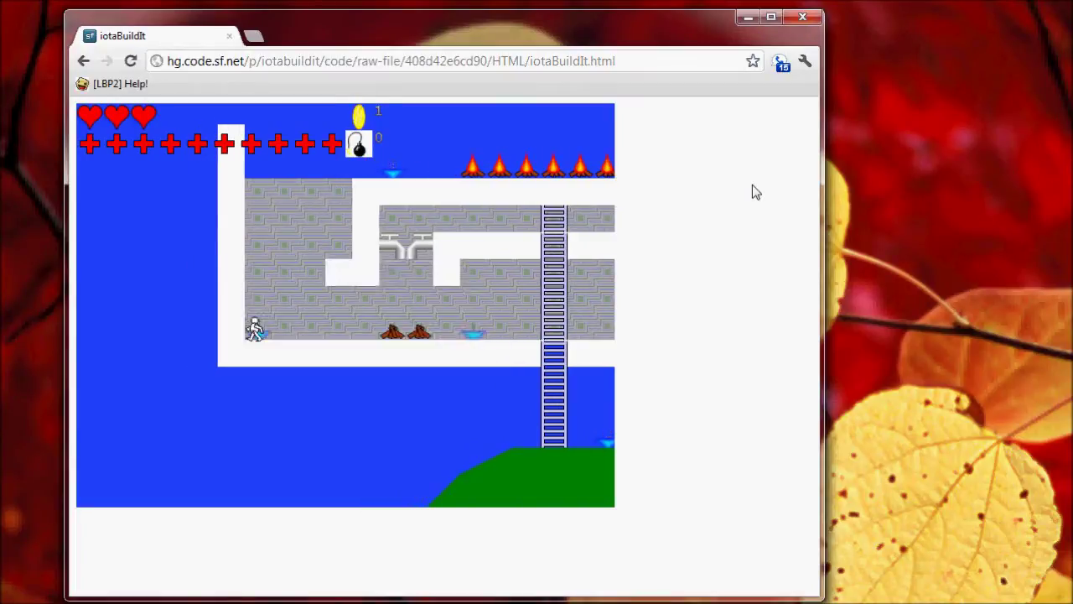
- High-jump from a crouch onto the tall ledge and go up to the snowflake hint marker on the roof
key("Up")
key("Right")
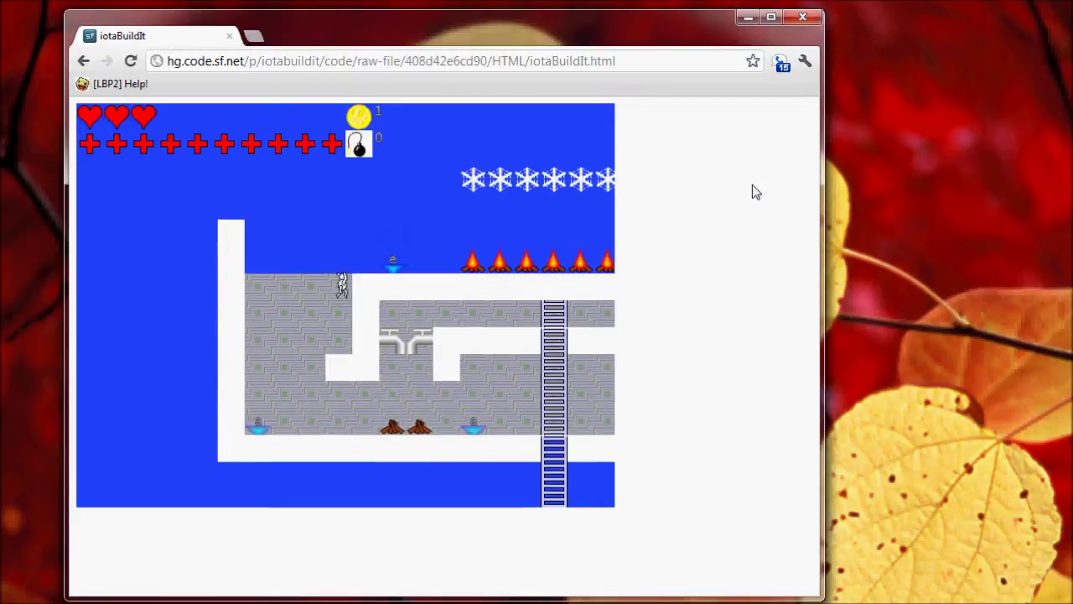
key("Right")
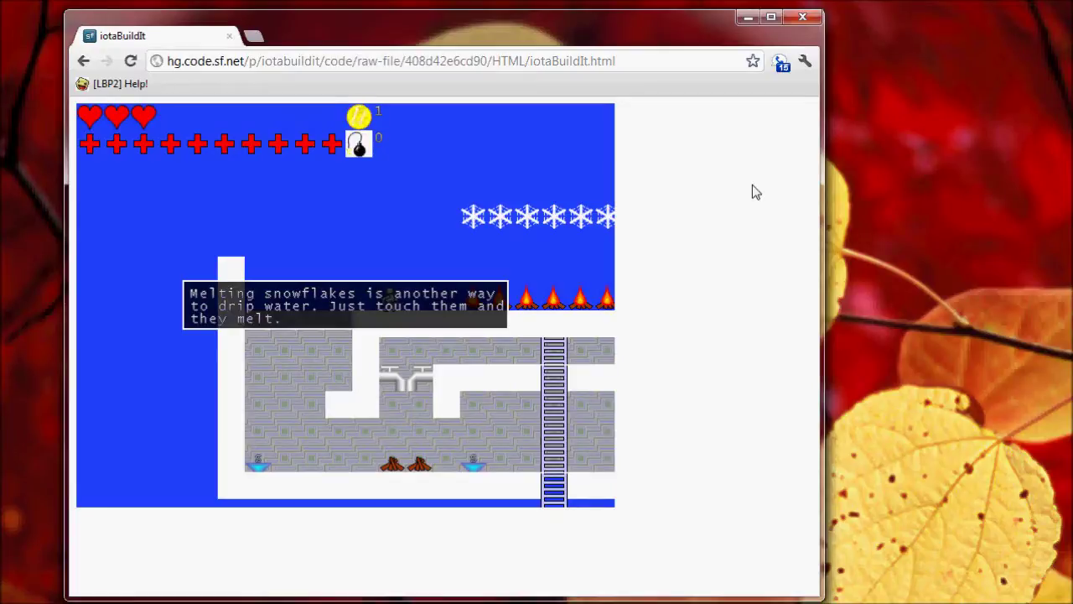
- Jump along the row of snowflakes above the roof, melting them to put out the fires below
key("Right")
key("Up")
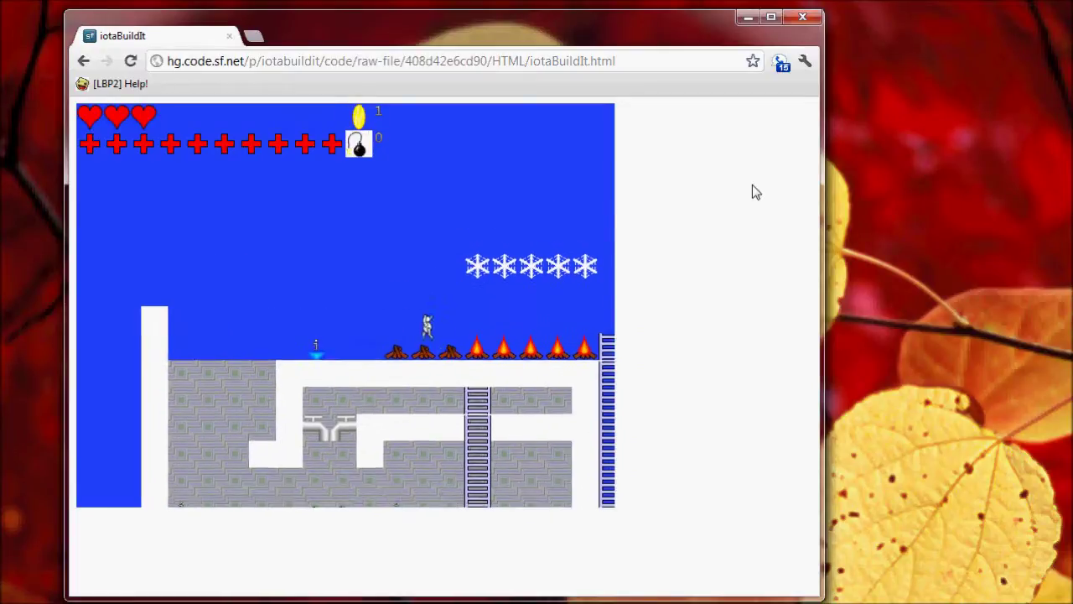
key("Down")
key("Up")
key("Right")
key("Up")
key("Right")
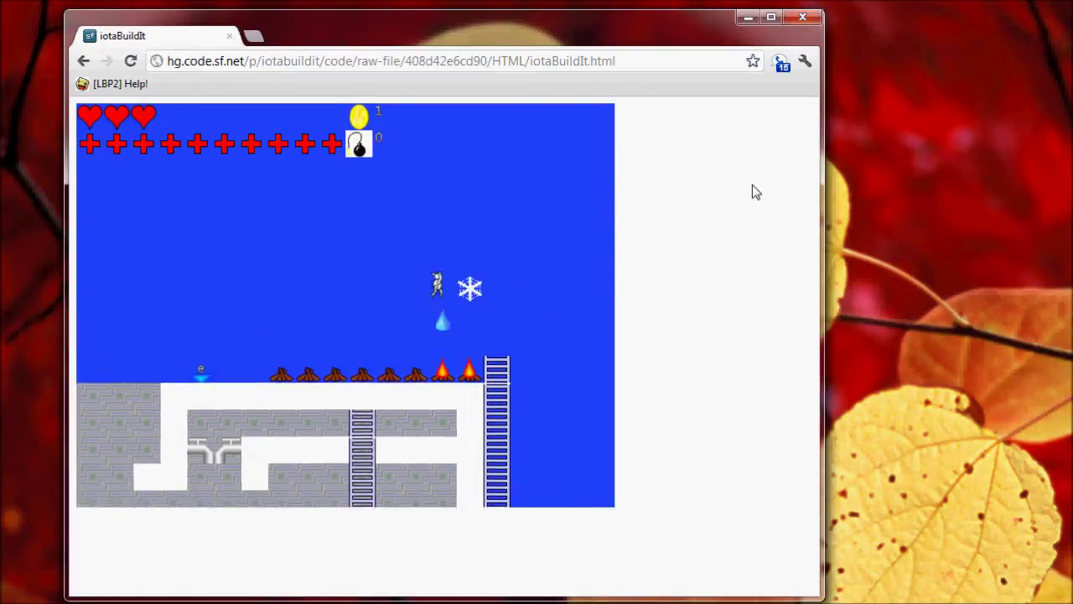
- Descend the outer ladder and go through the blue door to the first-aid area of the next building
key("Down")
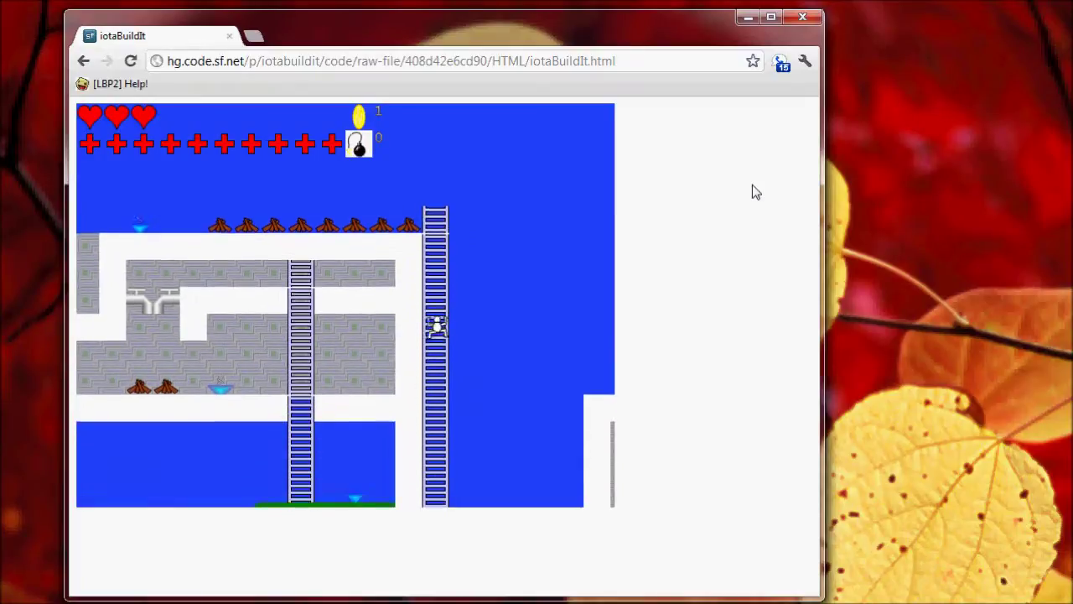
key("Right")
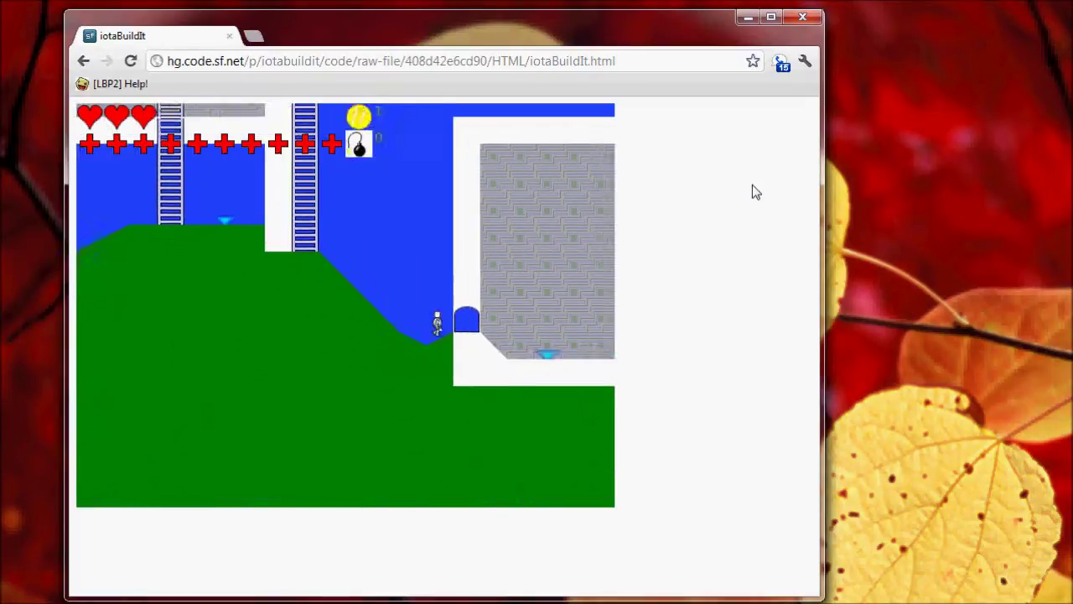
key("Right")
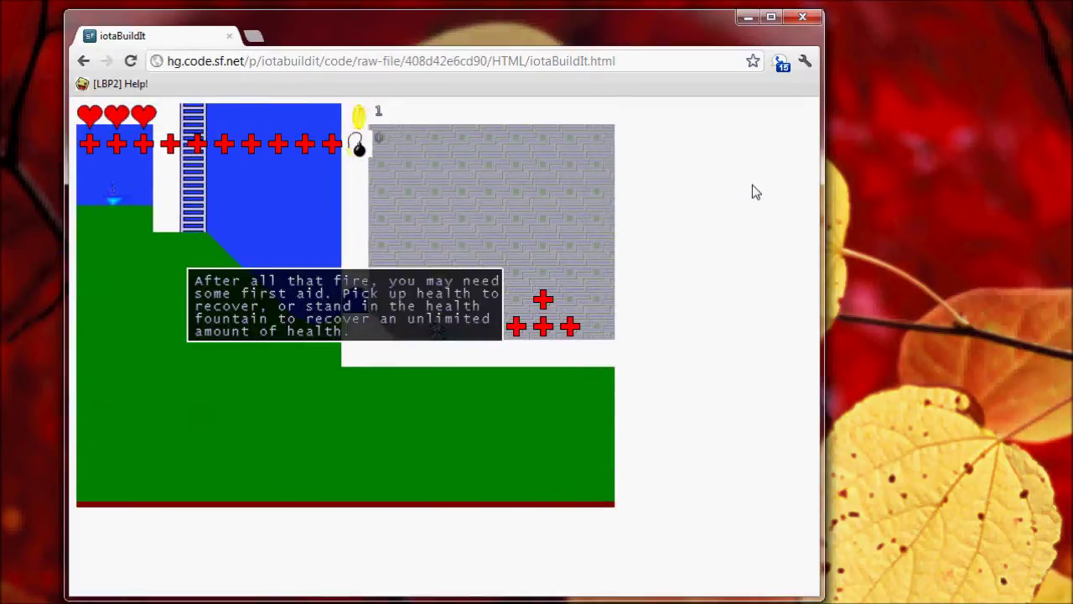
key("Right")
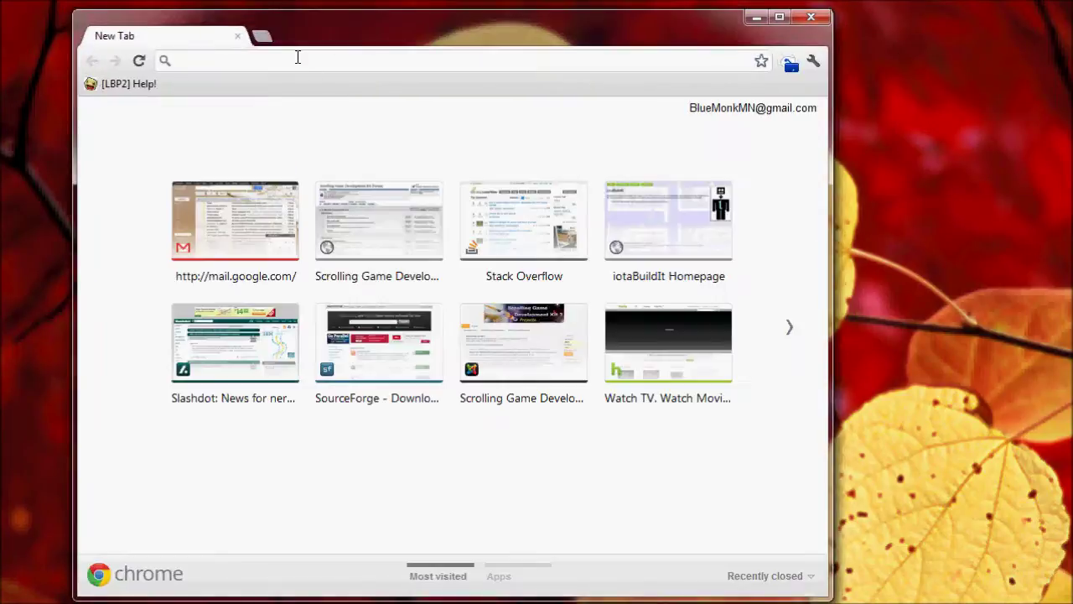
- Open the iotaBuildIt homepage at iotabuildit.sourceforge.net and look through its list of resources
type("iot")
key("Return")
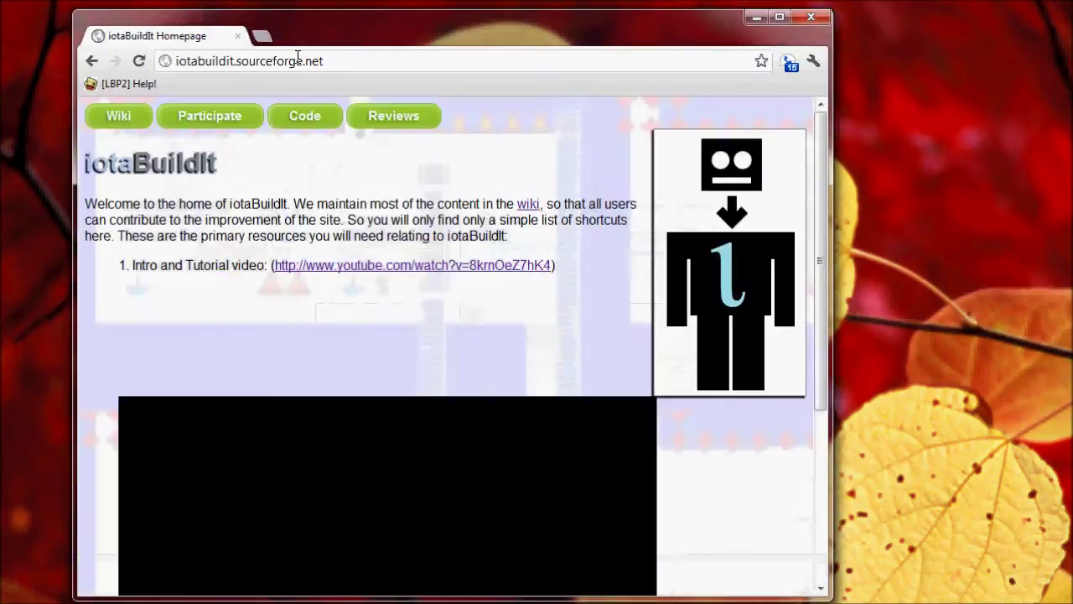
mouse_move(824, 213)
left_mouse_down()
mouse_move(840, 402)
mouse_move(817, 201)
left_mouse_up()
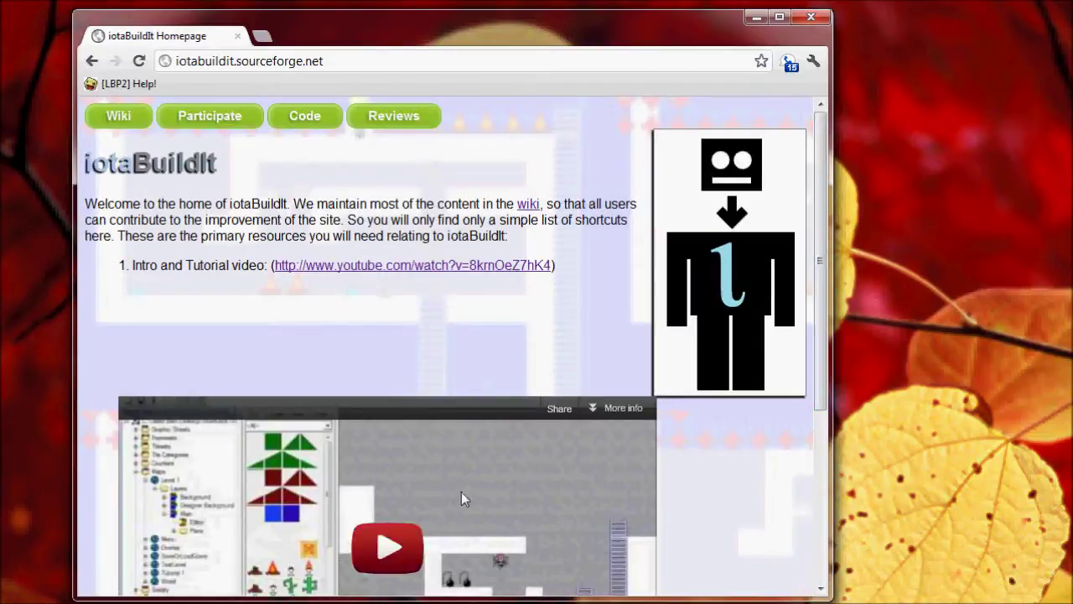
left_click_drag(822, 314, 805, 480)
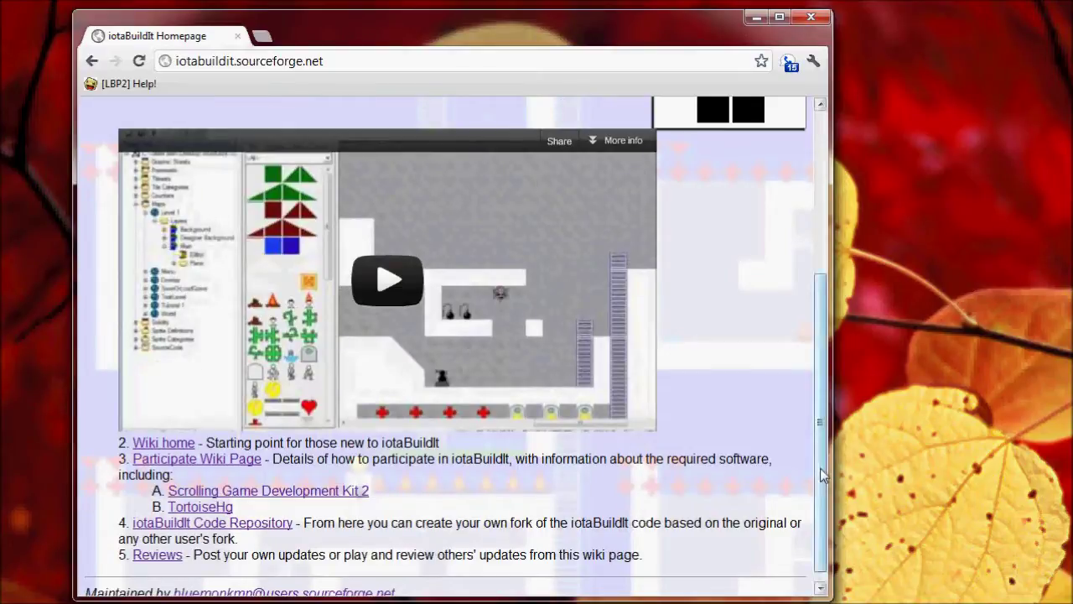
left_click_drag(816, 429, 809, 241)
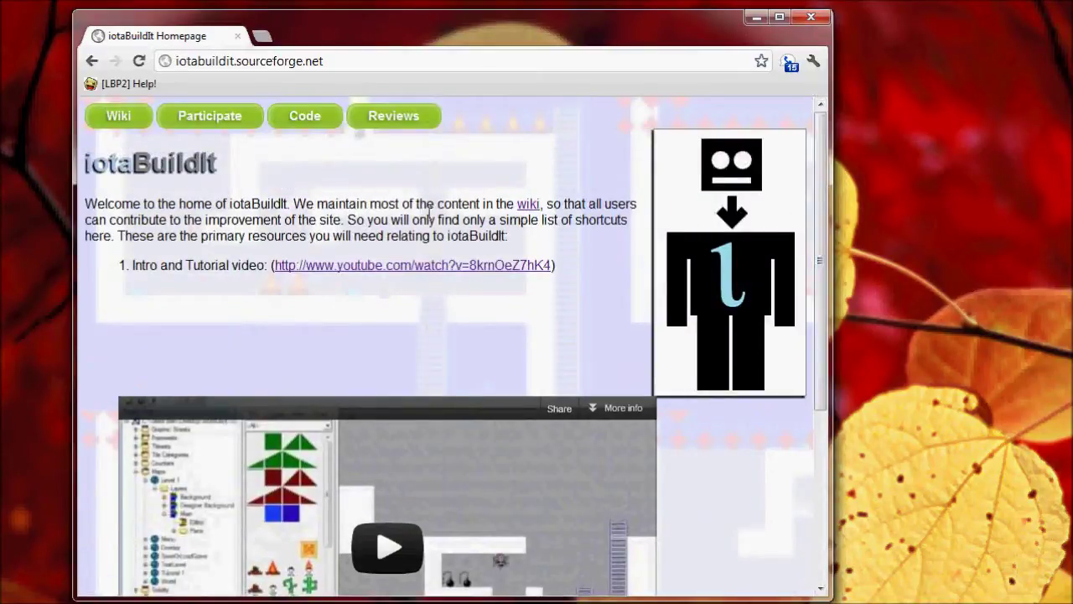
- View the project's wiki home page, and return to the iotaBuildIt homepage
left_click(118, 120)
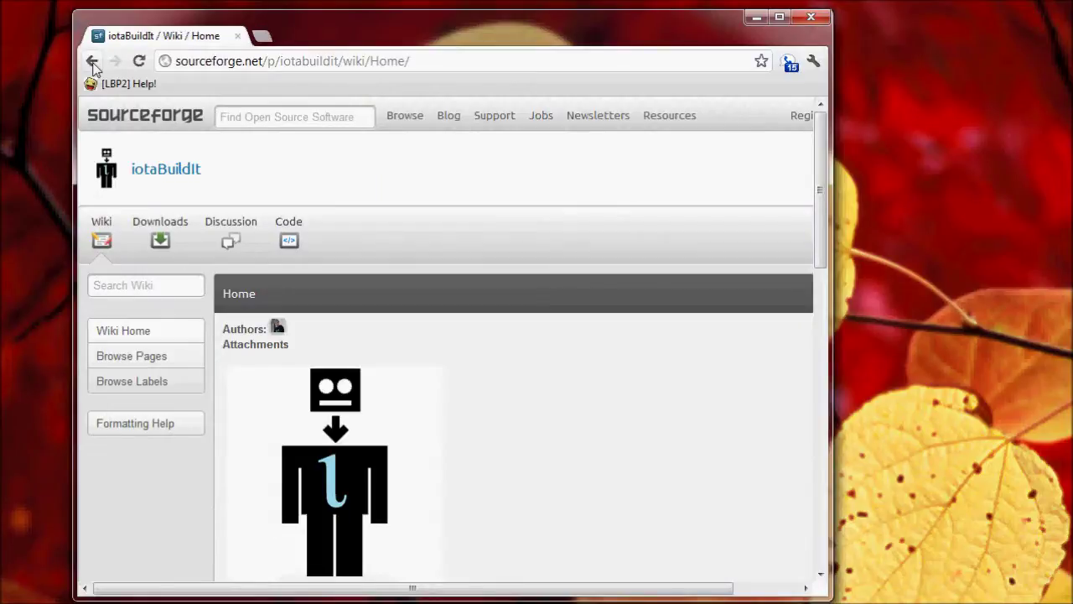
left_click_drag(827, 222, 750, 218)
left_click(134, 109)
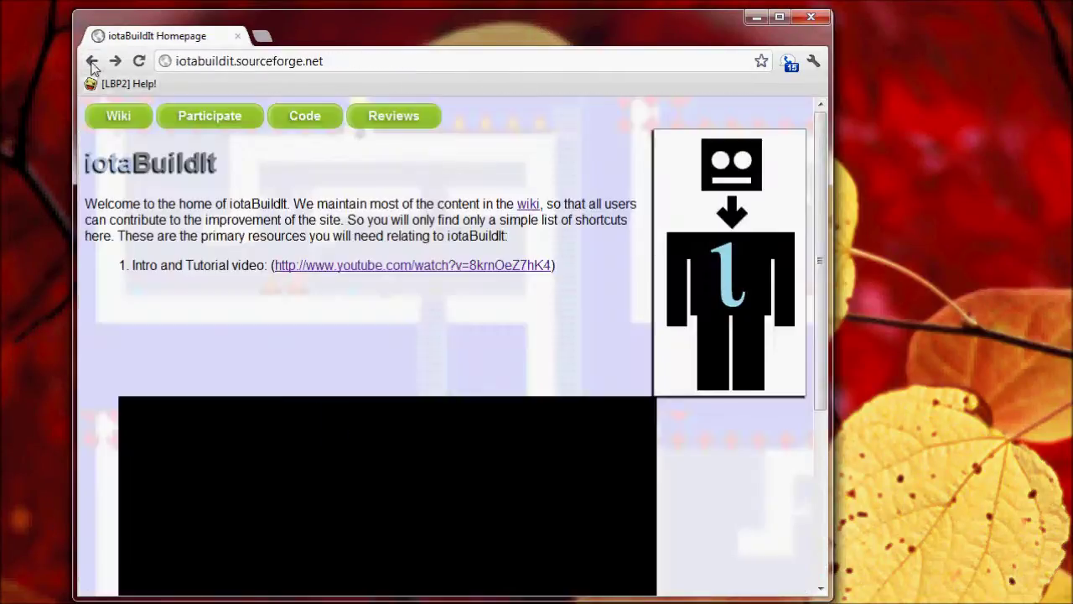
left_click_drag(823, 225, 821, 446)
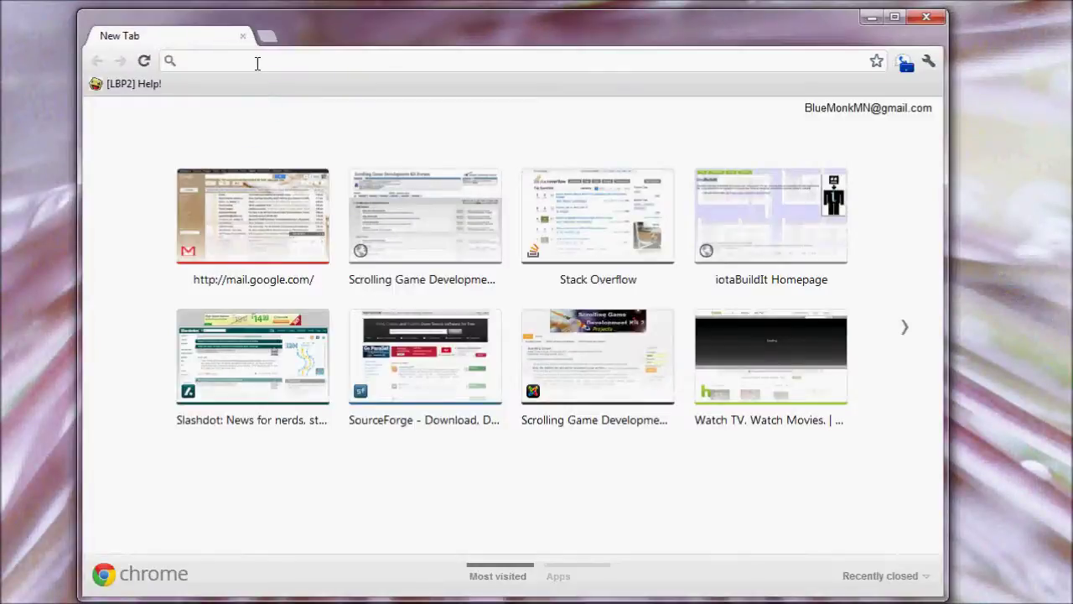
- Open the iotaBuildIt homepage, go to its code repository, and look over the file tree
type("iot")
key("Return")
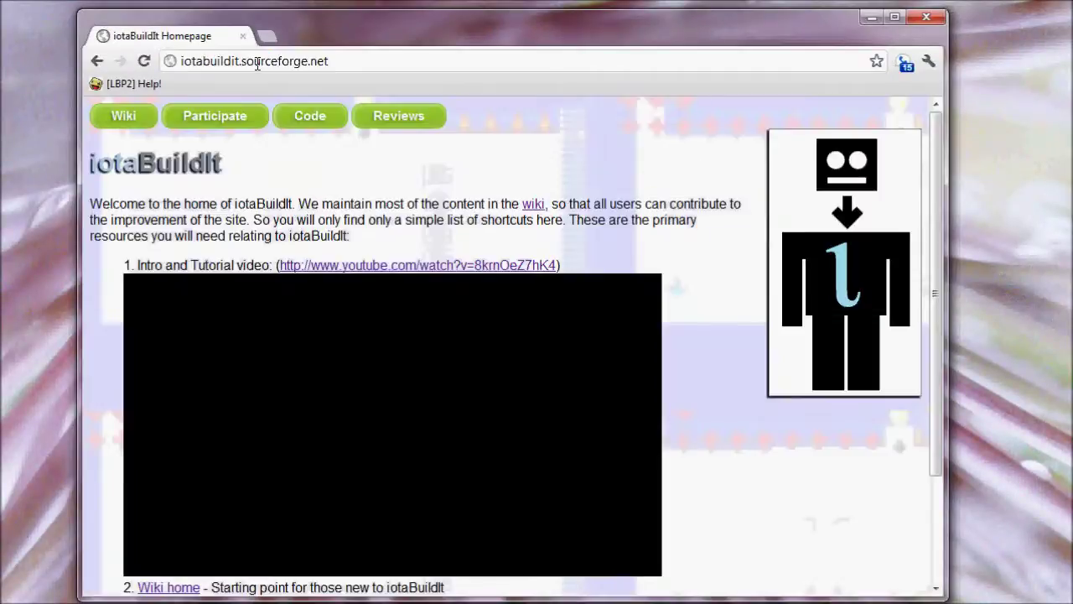
left_click(309, 118)
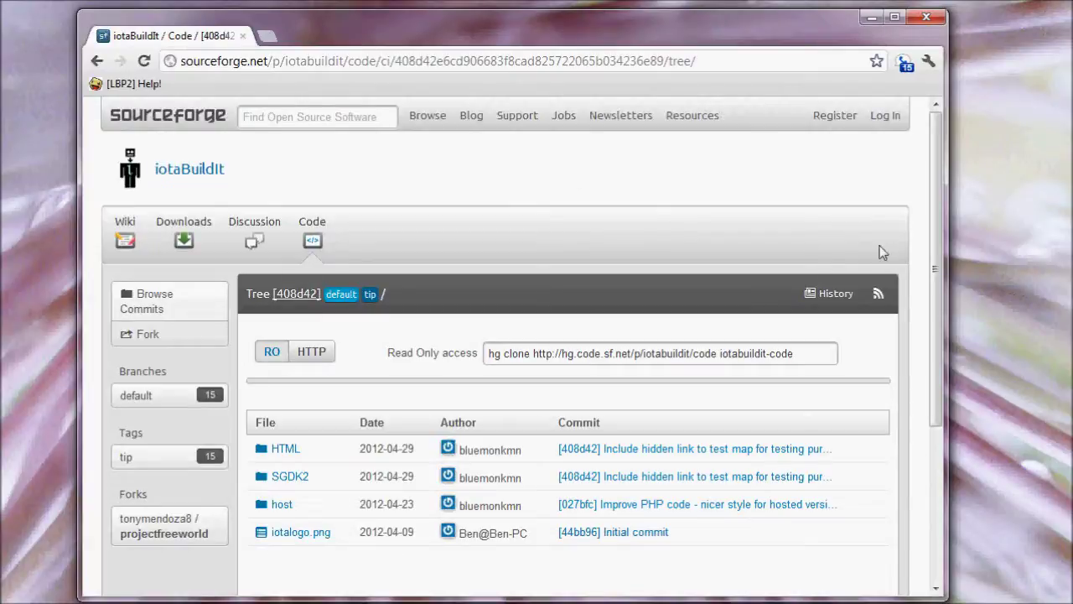
left_click_drag(936, 246, 934, 263)
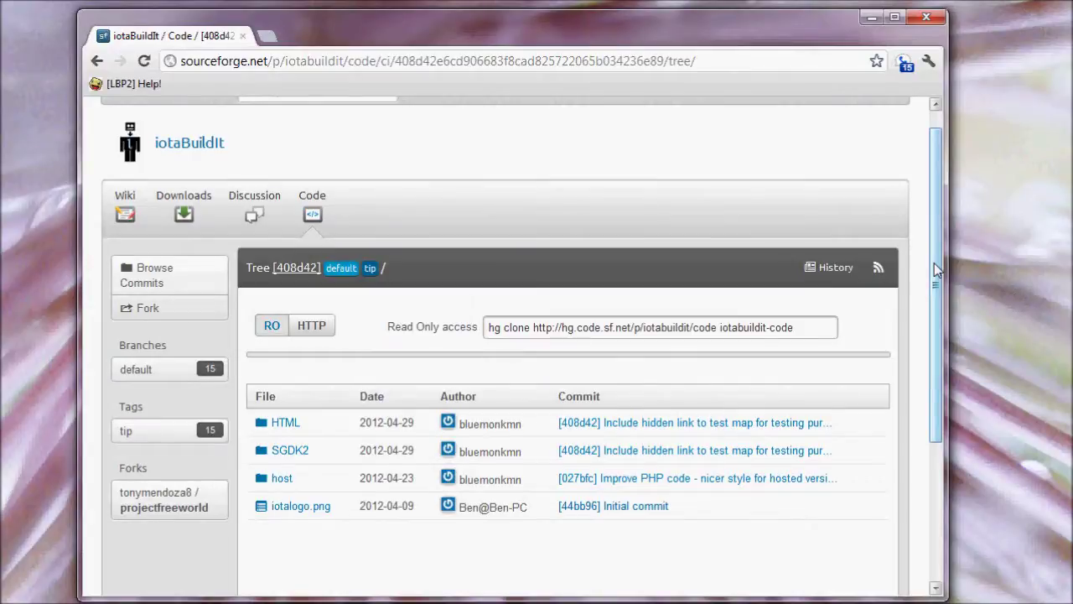
left_click_drag(934, 262, 929, 216)
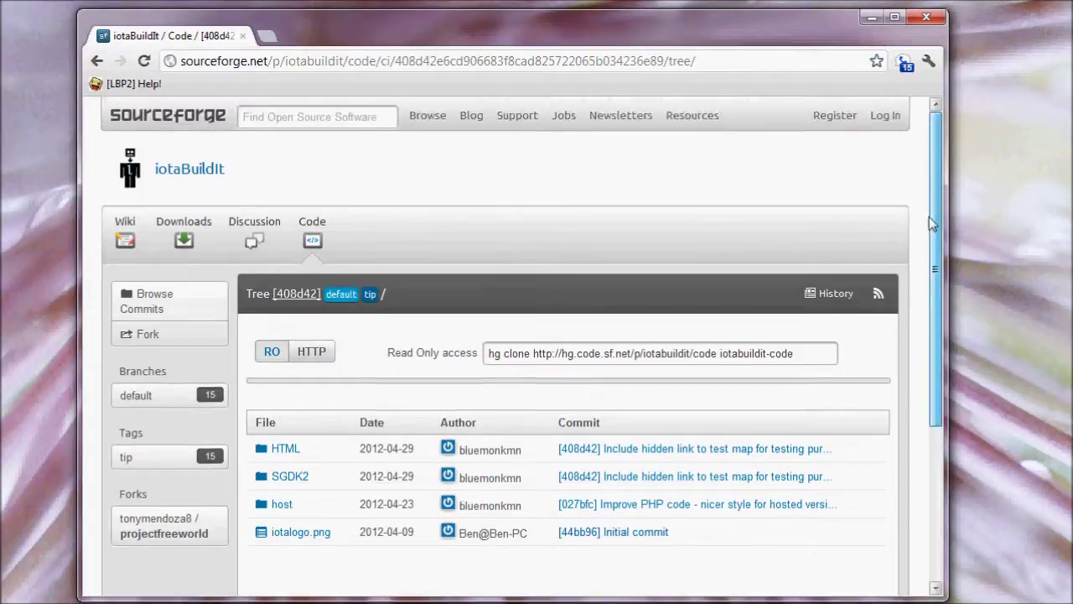
- View SourceForge's account registration and login pages, and return to the iotaBuildIt code repository
left_click(839, 120)
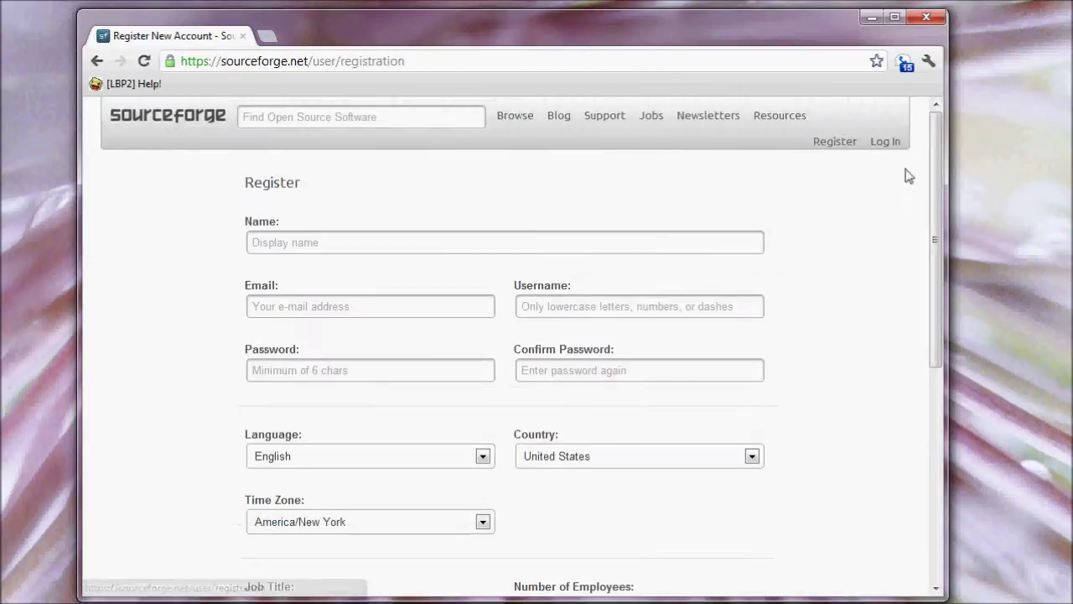
left_click_drag(935, 186, 906, 143)
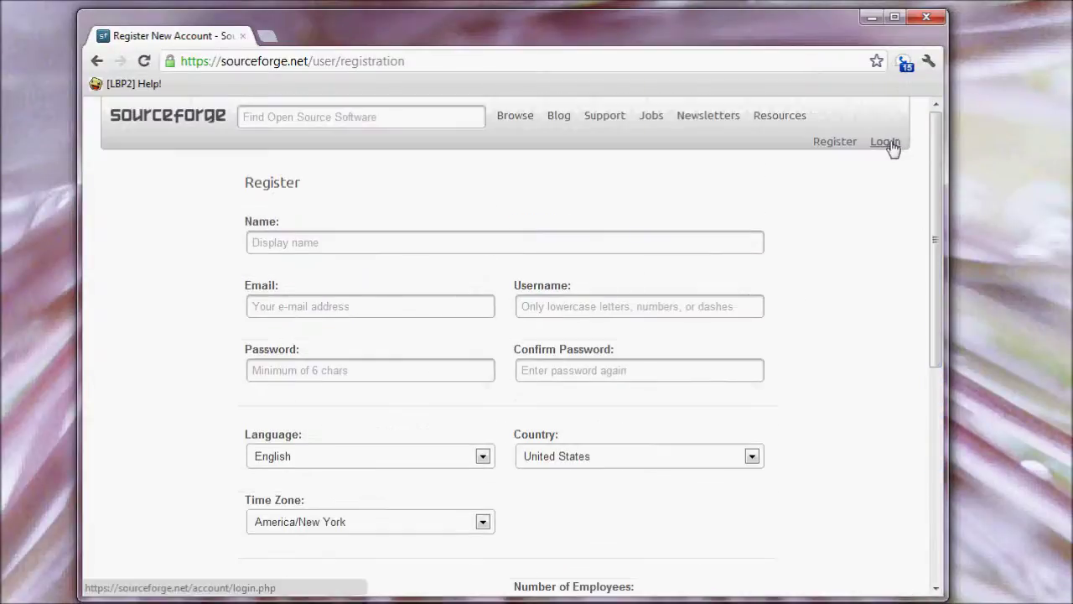
left_click(886, 142)
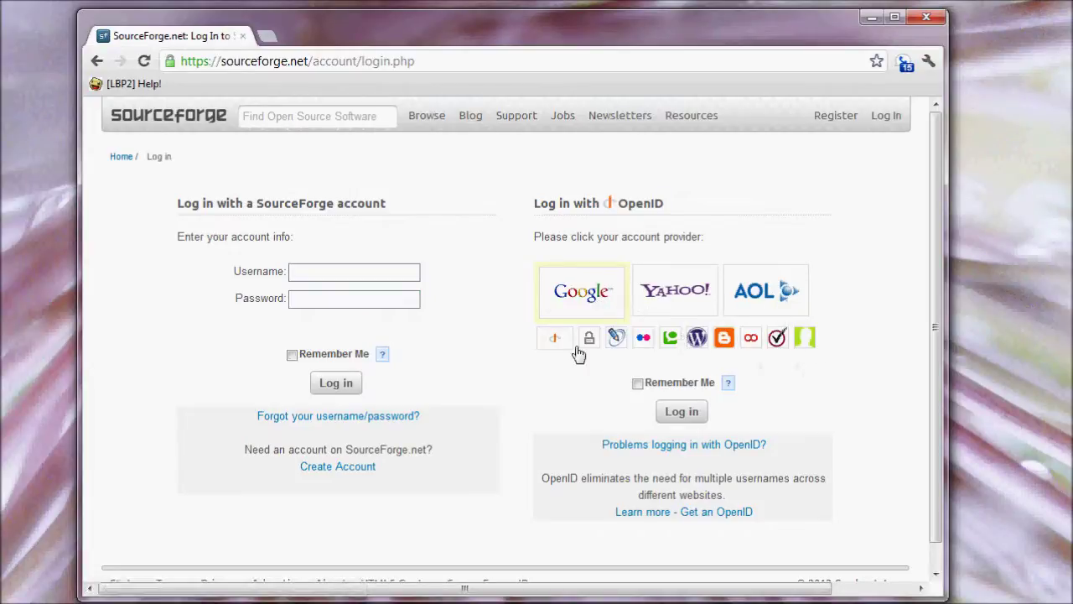
left_click(364, 271)
left_click(368, 300)
left_click(885, 119)
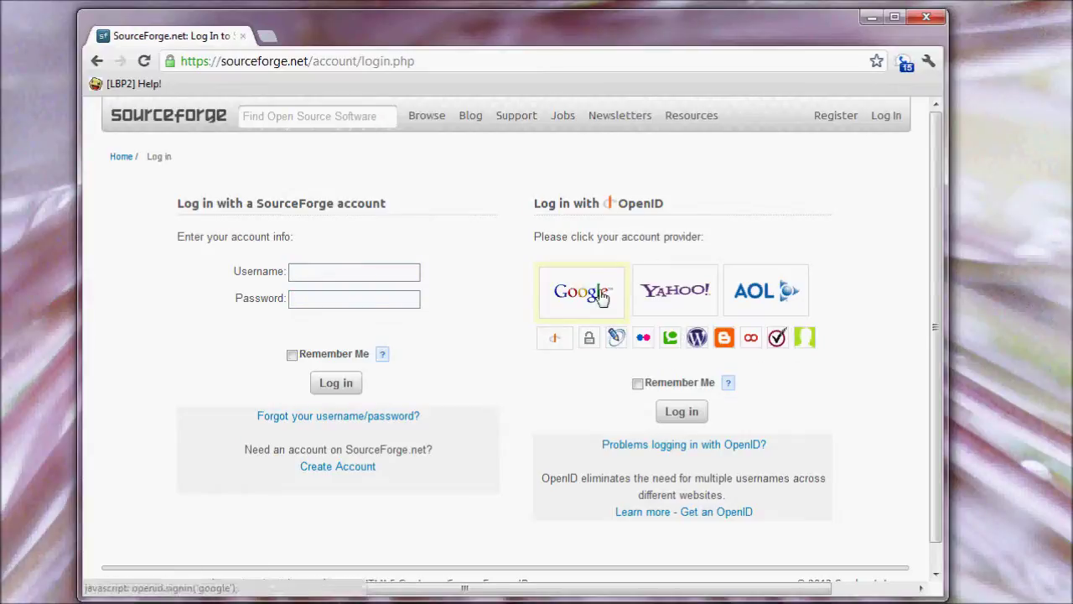
right_click(96, 61)
left_click(130, 121)
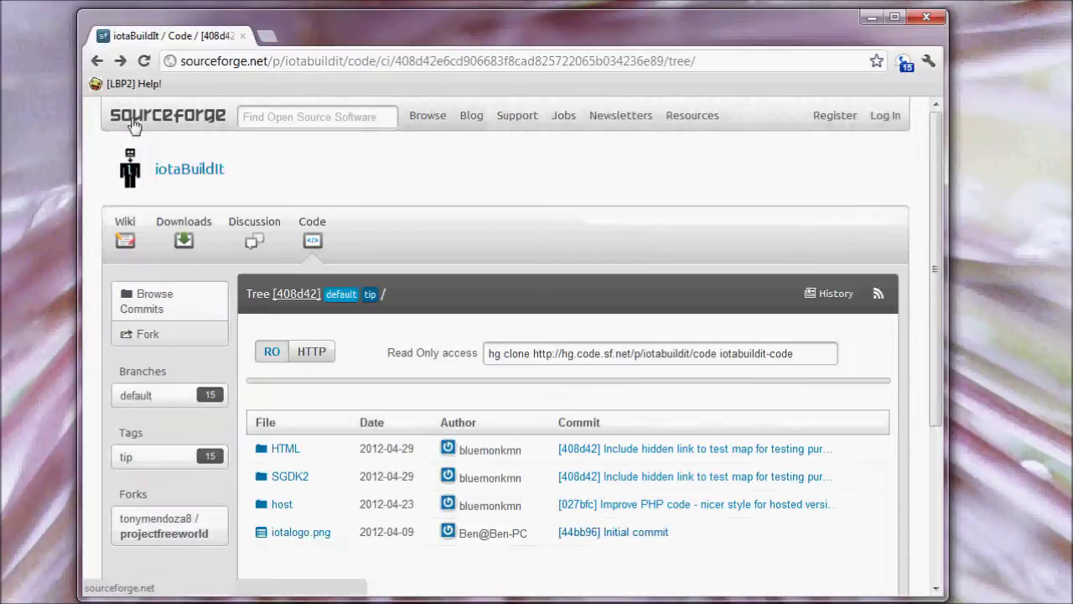
left_click_drag(937, 225, 943, 204)
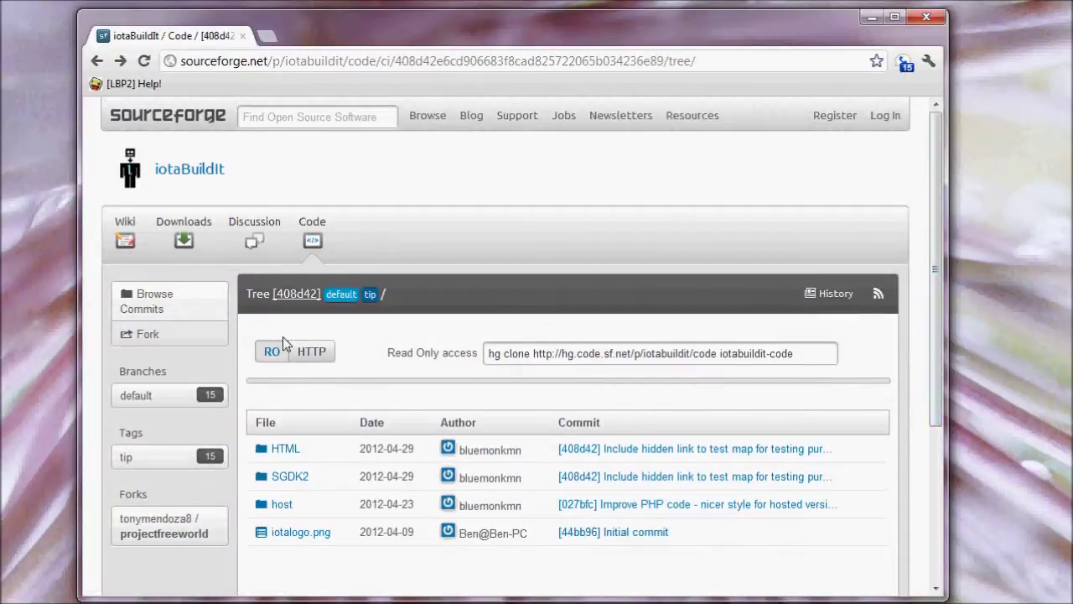
- Open the repository's Fork code form, view the available target projects, and return to the code tree
left_click(156, 339)
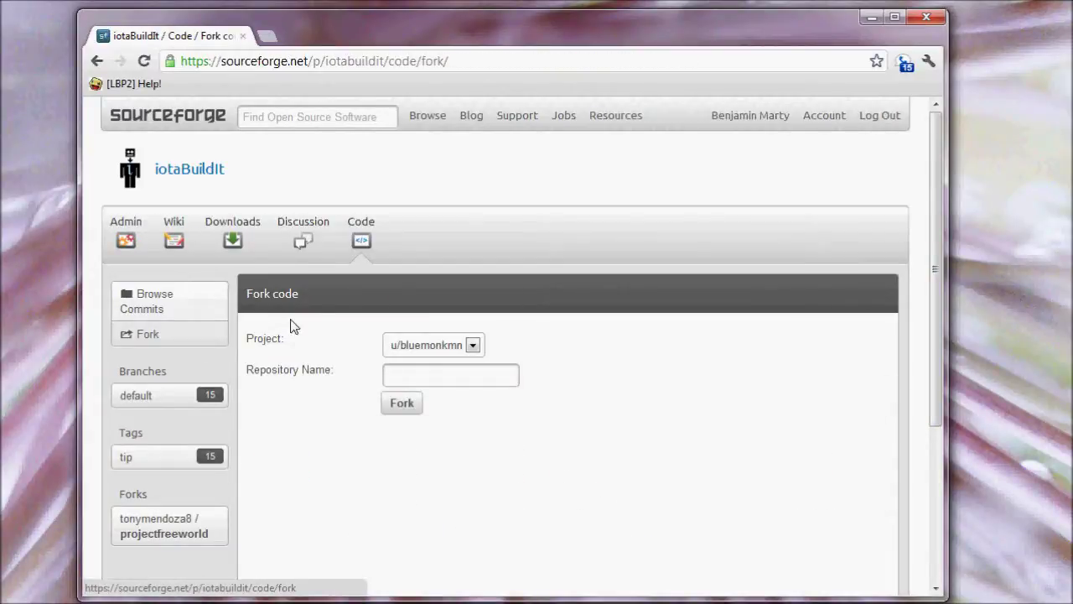
left_click(474, 348)
left_click(474, 348)
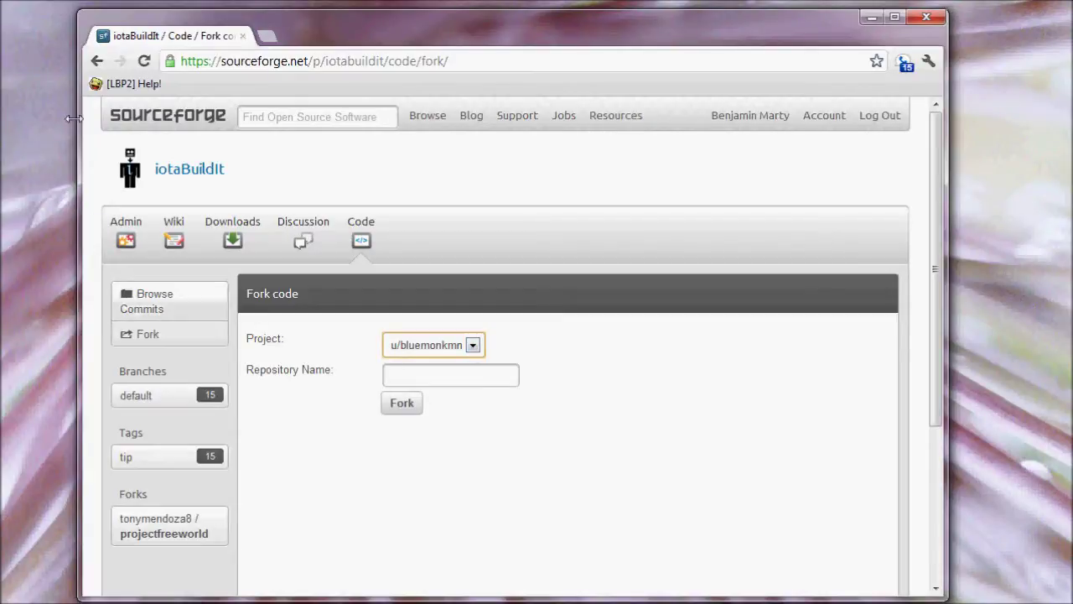
left_click(98, 61)
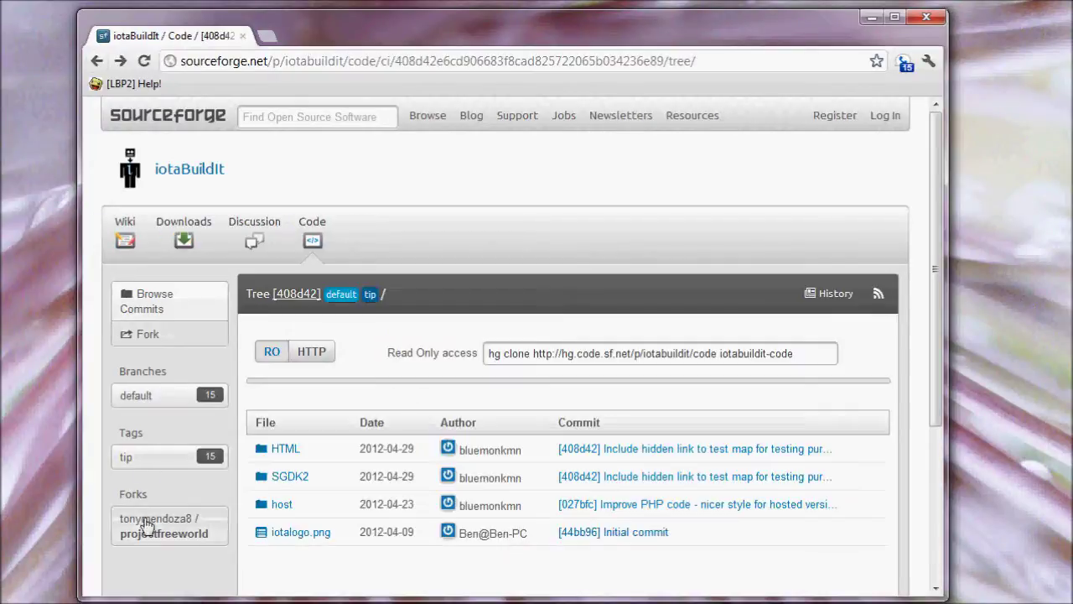
- View the existing projectfreeworld fork and its own Fork option, and return to the iotaBuildIt code repository
left_click(148, 525)
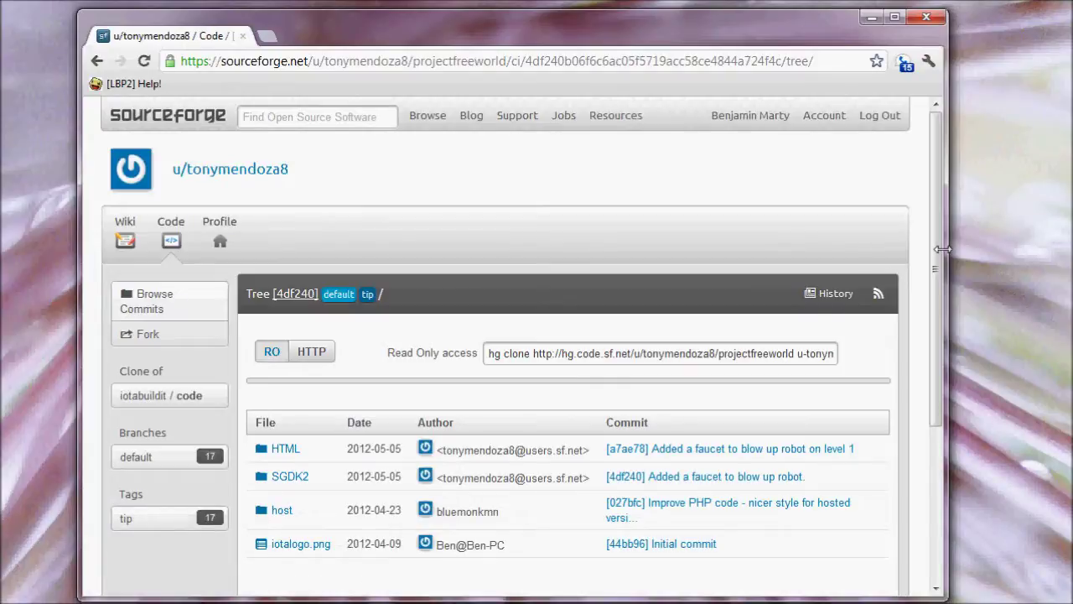
left_click(151, 337)
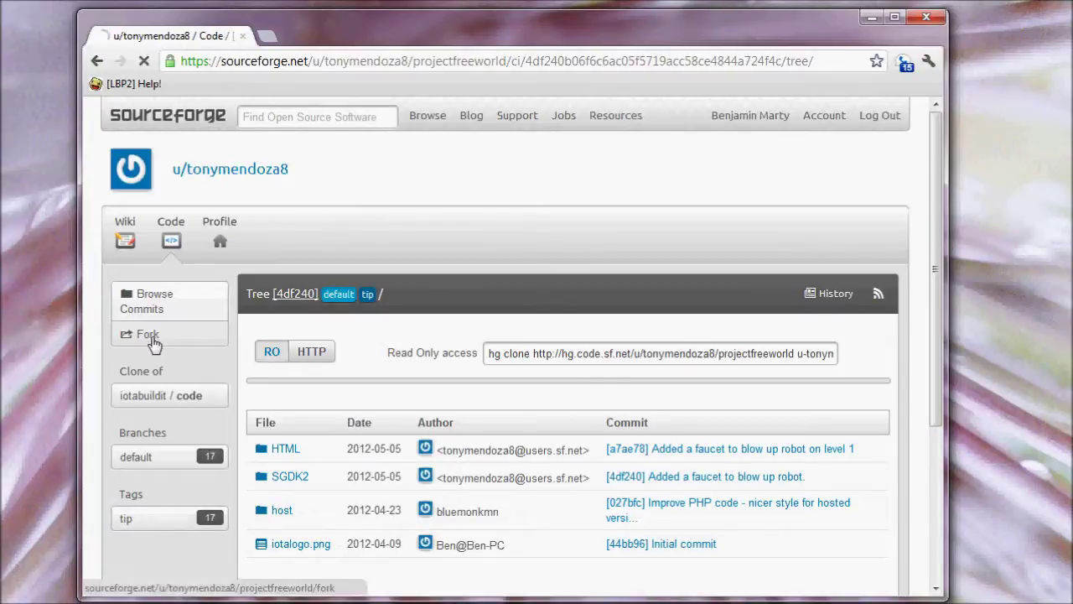
left_click(97, 61)
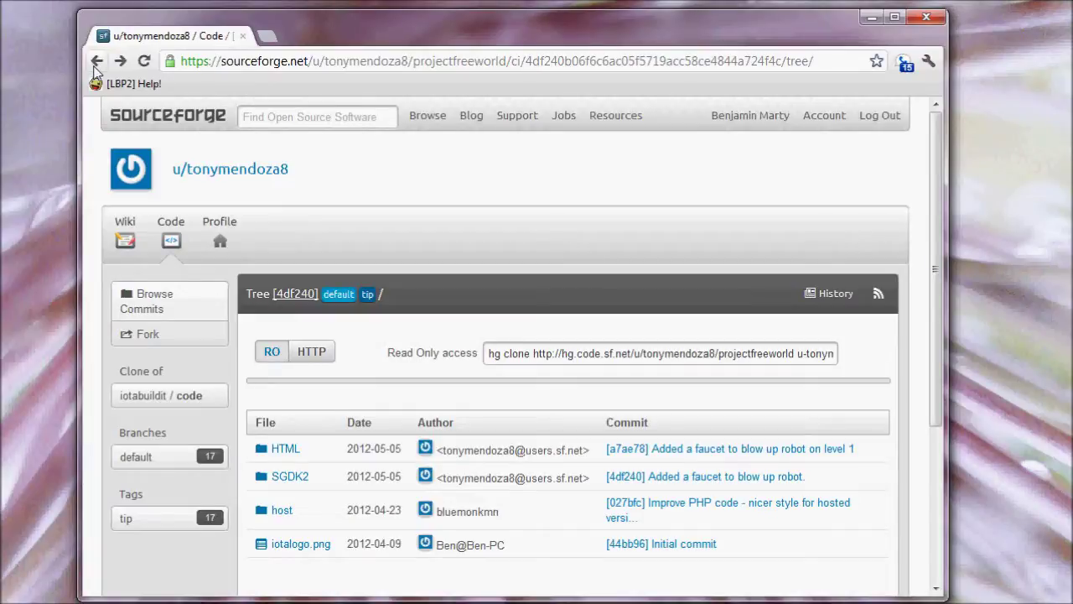
left_click(96, 63)
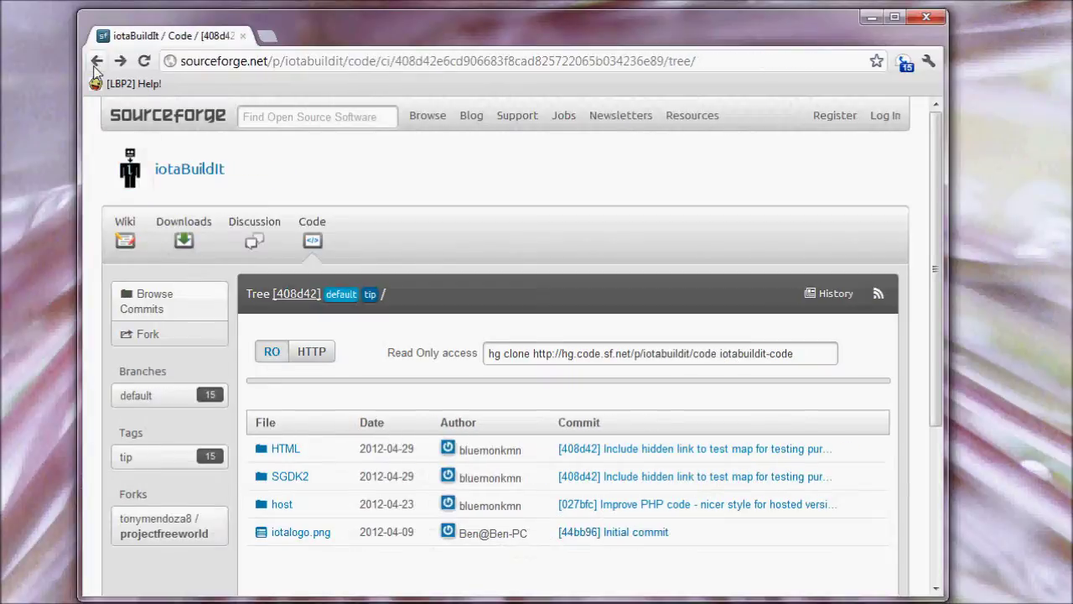
- Fork the iotaBuildIt code into the personal user project with the repository name myiota
left_click(141, 338)
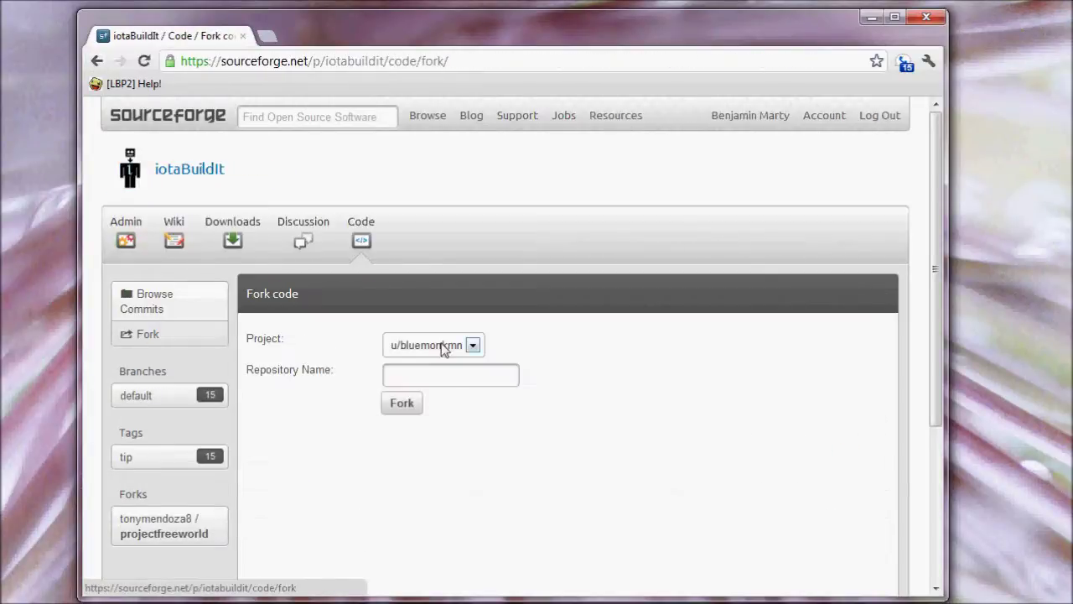
left_click(473, 346)
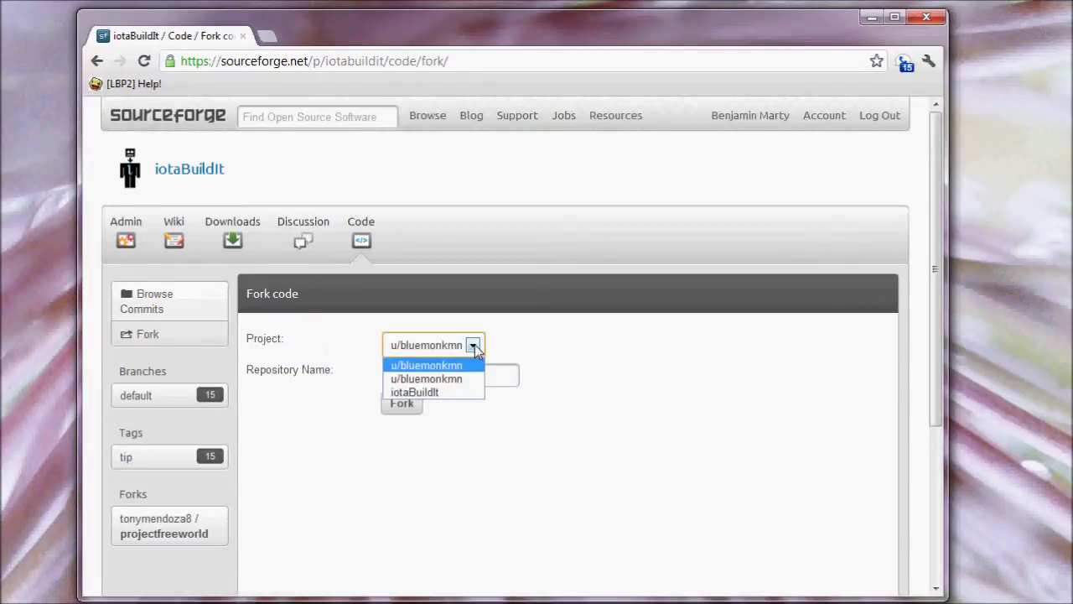
left_click(473, 346)
left_click(466, 374)
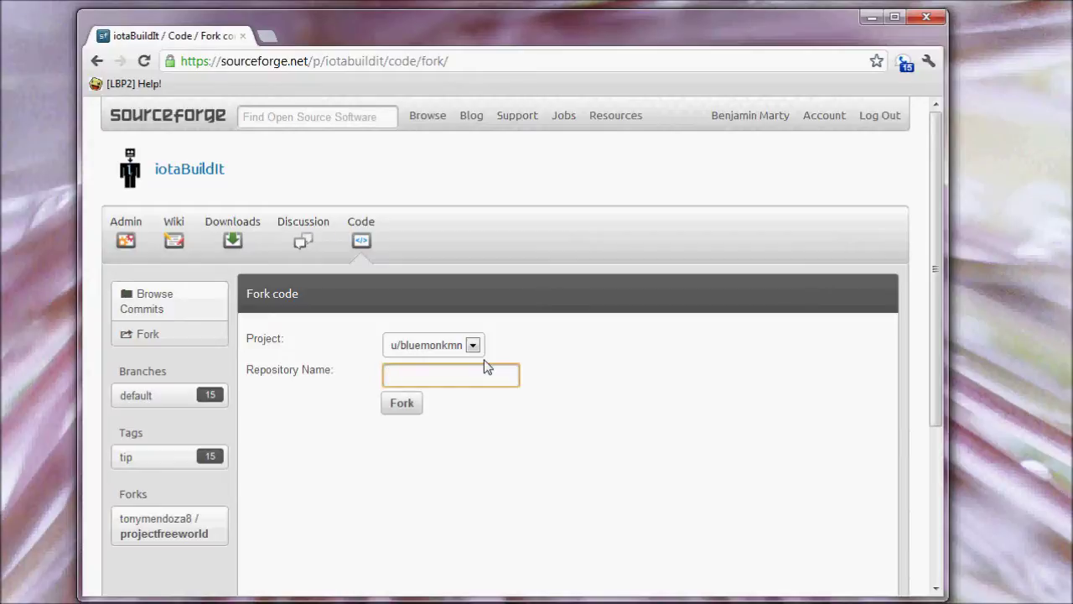
left_click(482, 375)
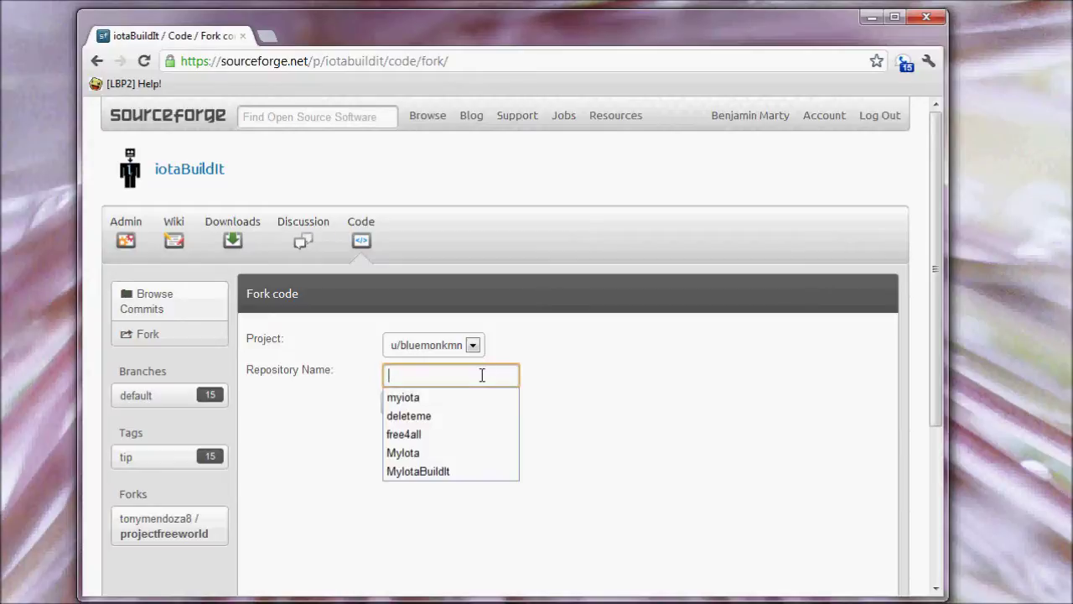
left_click(539, 401)
left_click(476, 374)
type("myi")
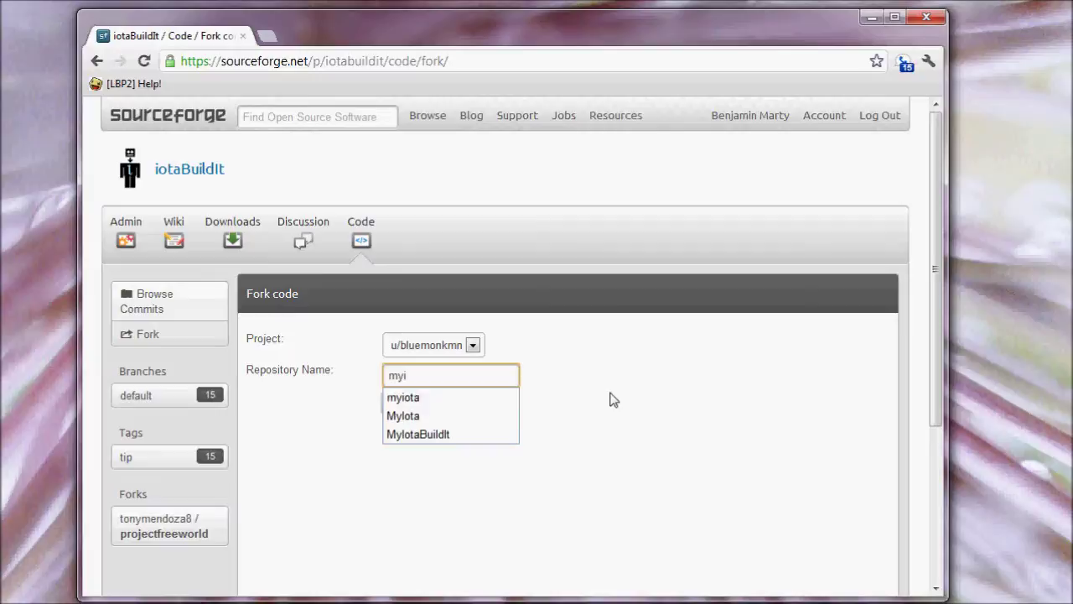
key("Down")
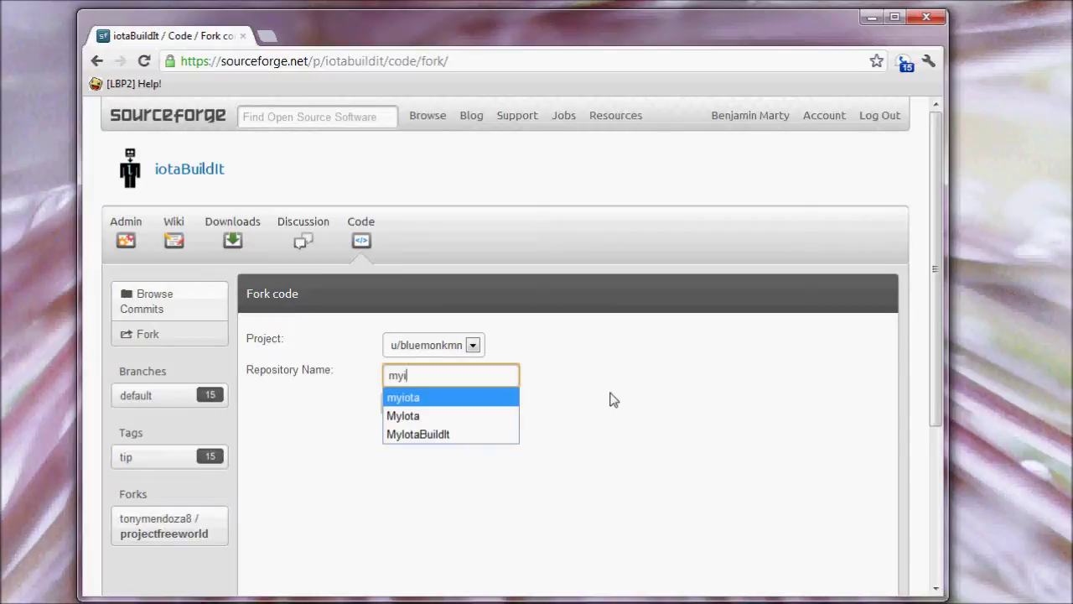
key("Return")
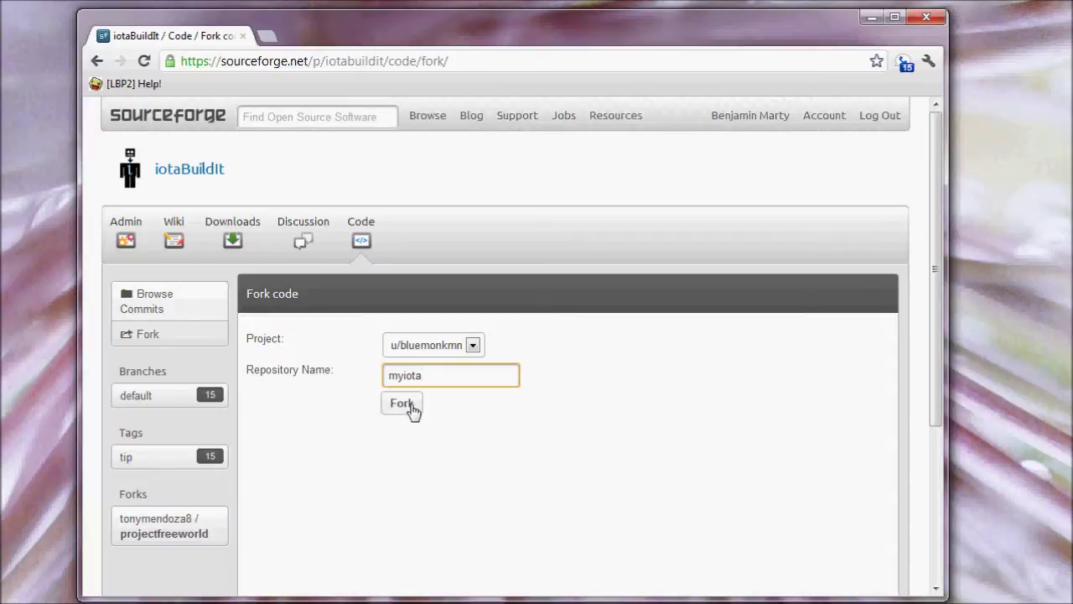
left_click(410, 405)
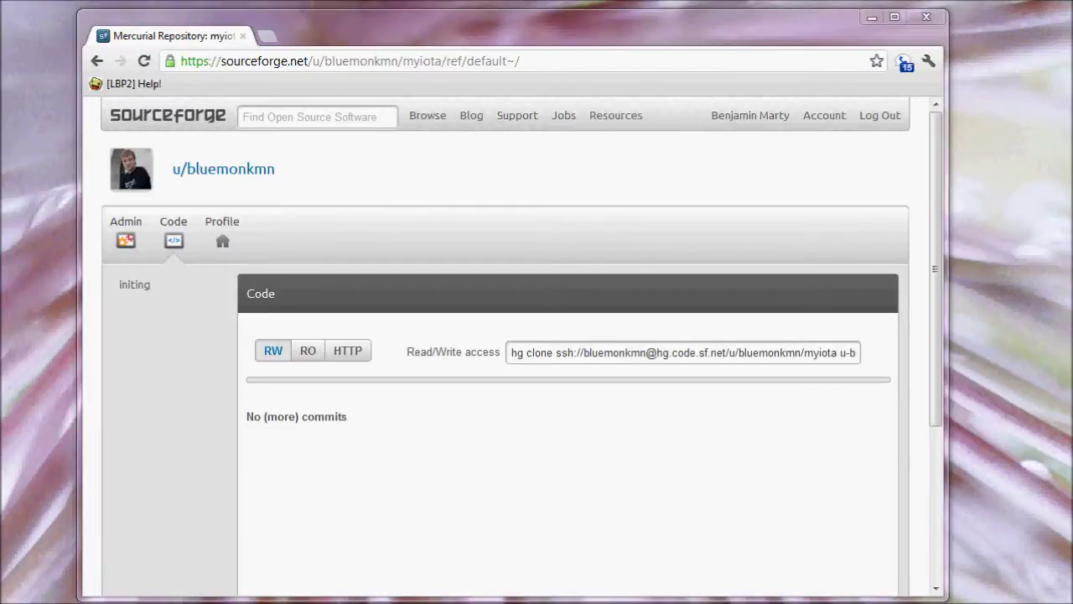
- Return to the iotaBuildIt homepage and open the Scrolling Game Development Kit 2 website from its resource list
left_click(649, 67)
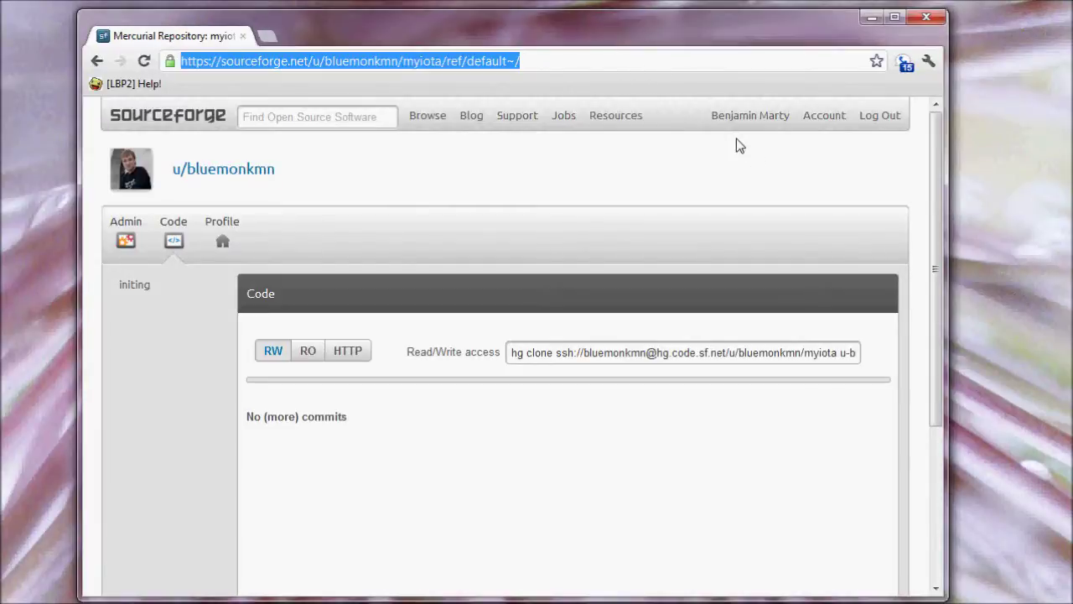
type("iot")
key("Return")
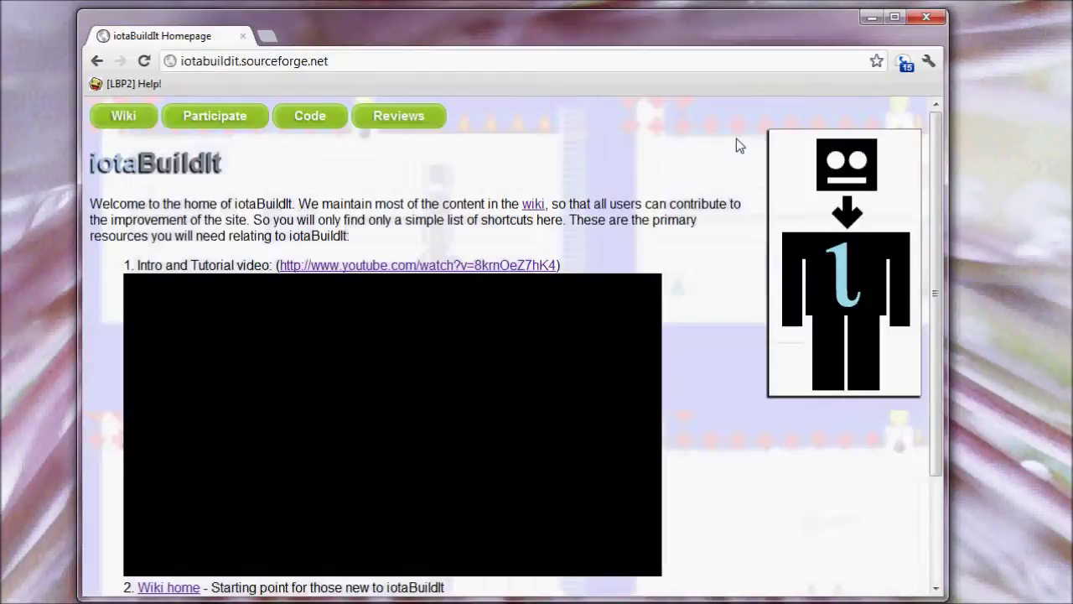
scroll(935, 212, "down", 3)
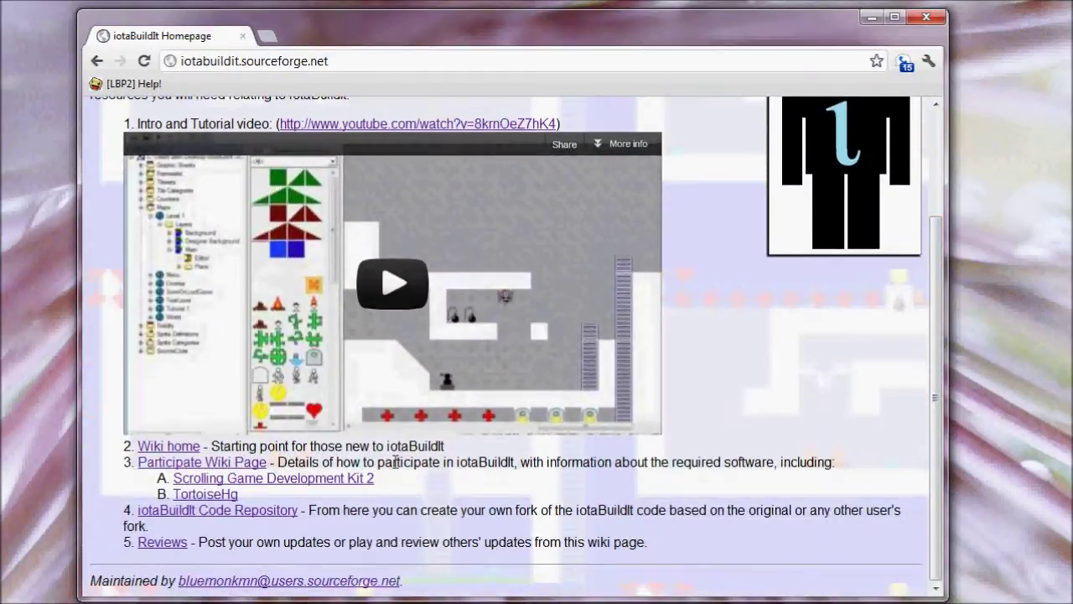
left_click(244, 481)
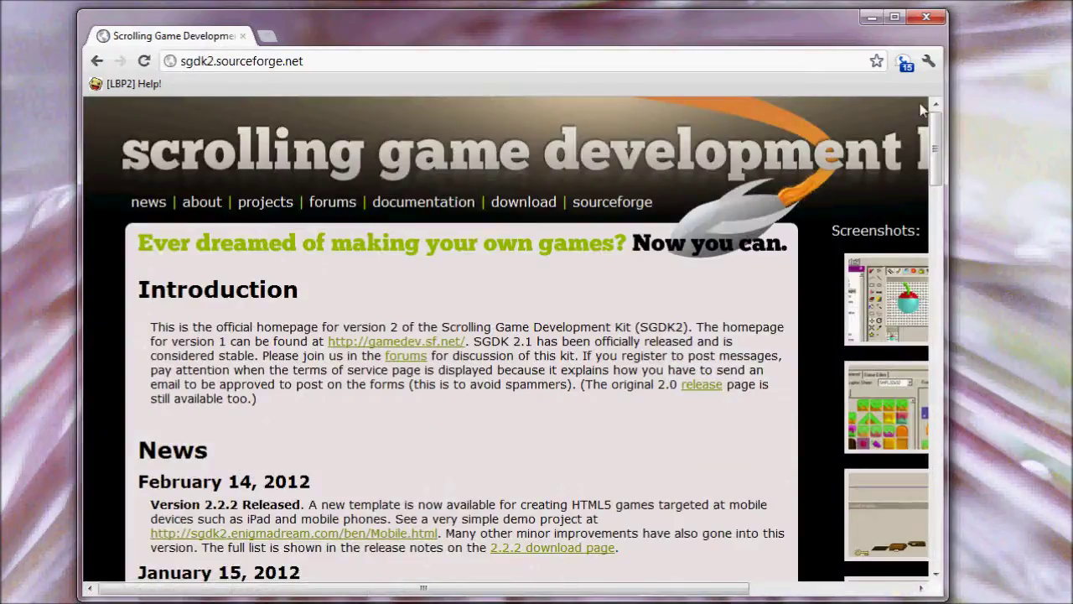
left_click_drag(935, 143, 915, 114)
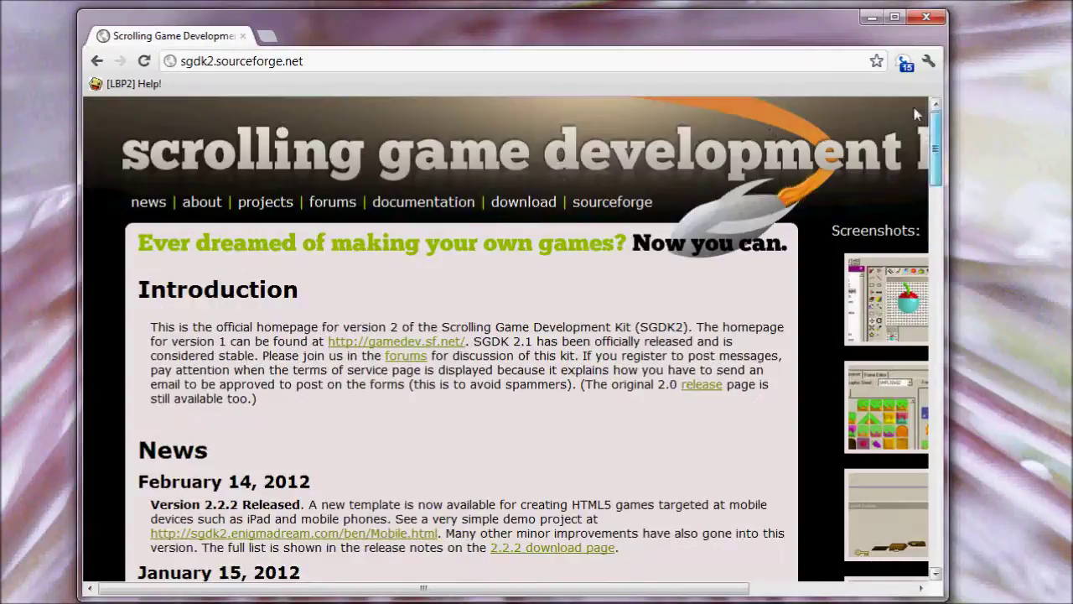
- Download the latest Scrolling Game Development Kit 2 release from its SourceForge project page
left_click(525, 204)
left_click(280, 326)
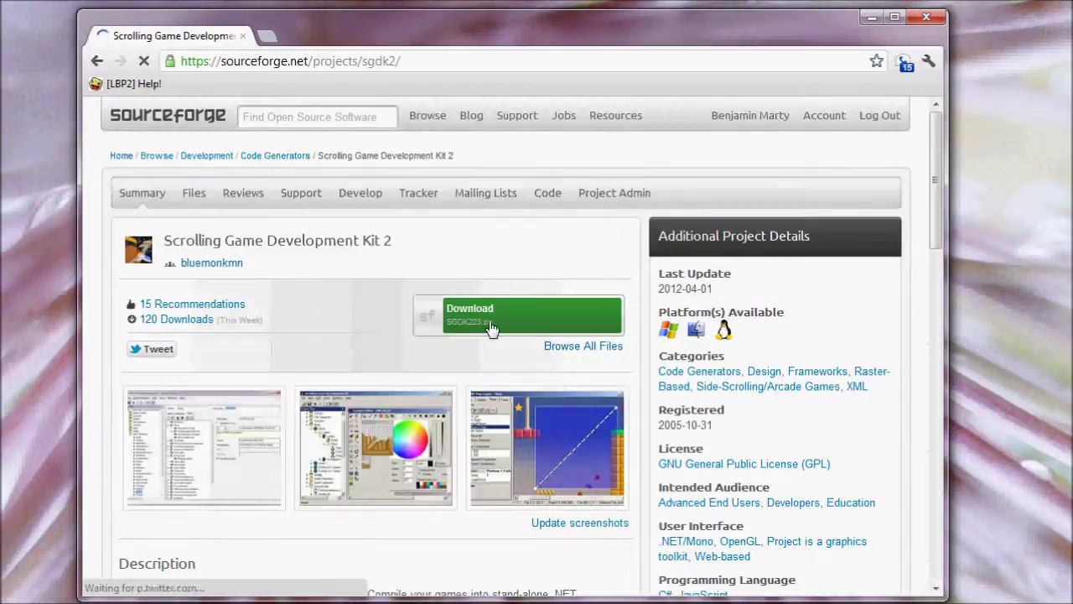
left_click(488, 327)
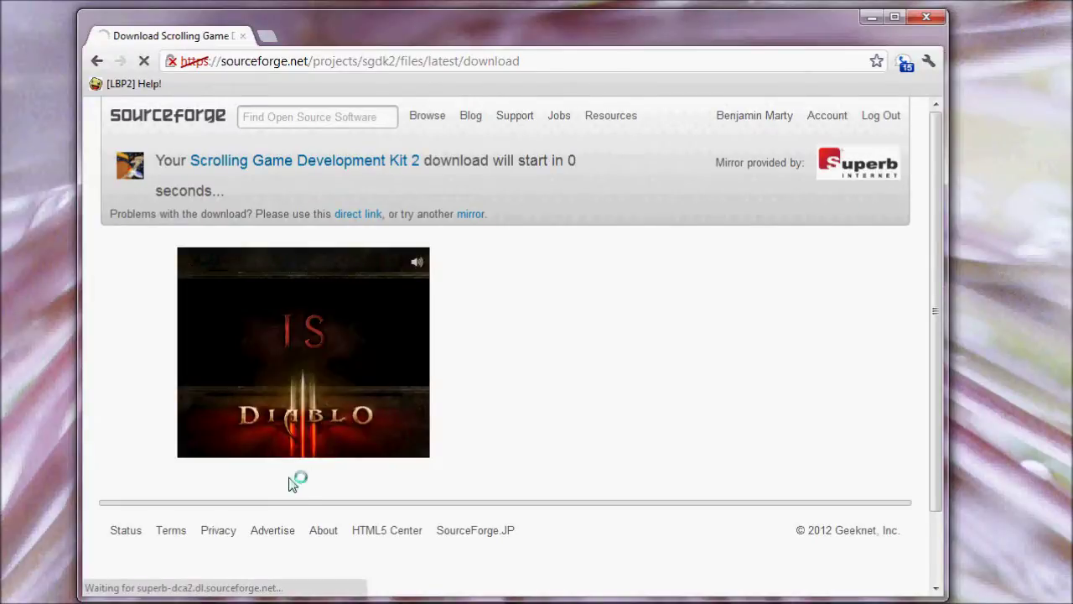
- Locate the downloaded SGDK223.zip in its folder and extract it into a folder named SGDK2 on the desktop
left_click(254, 587)
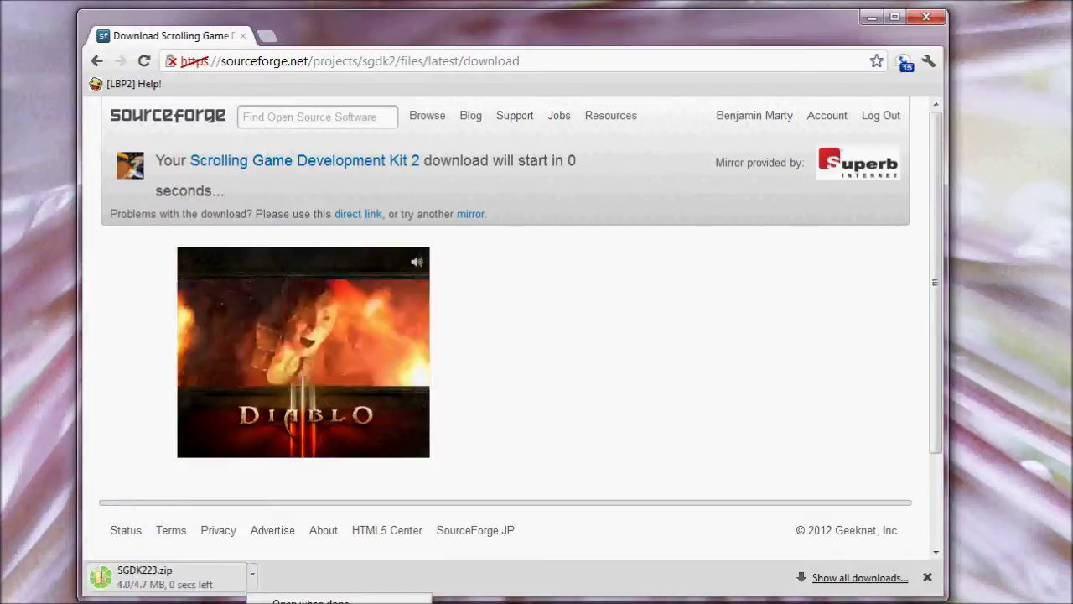
left_click(336, 603)
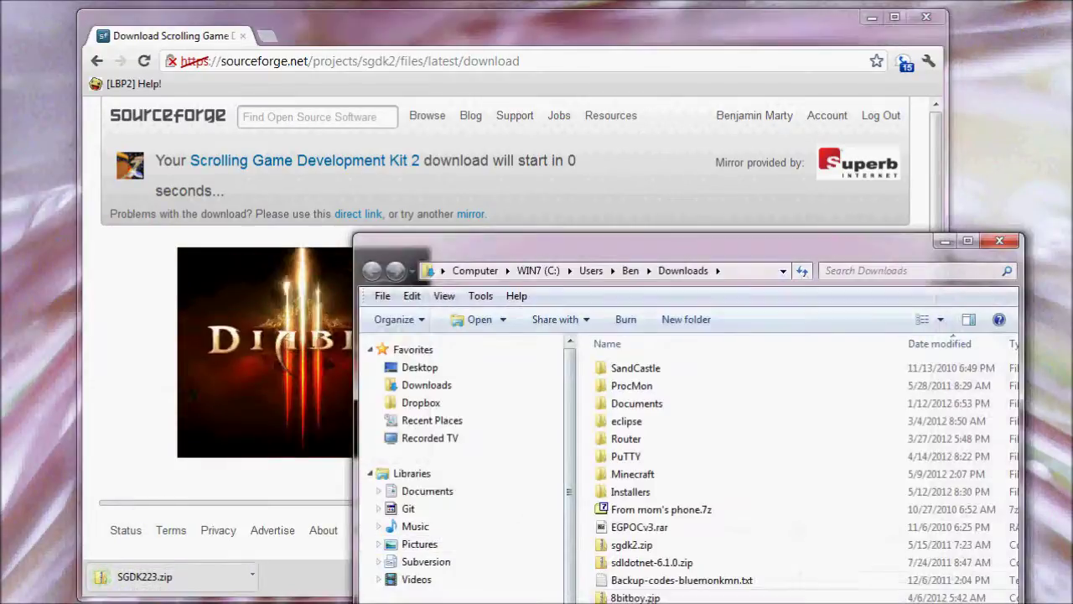
right_click(651, 603)
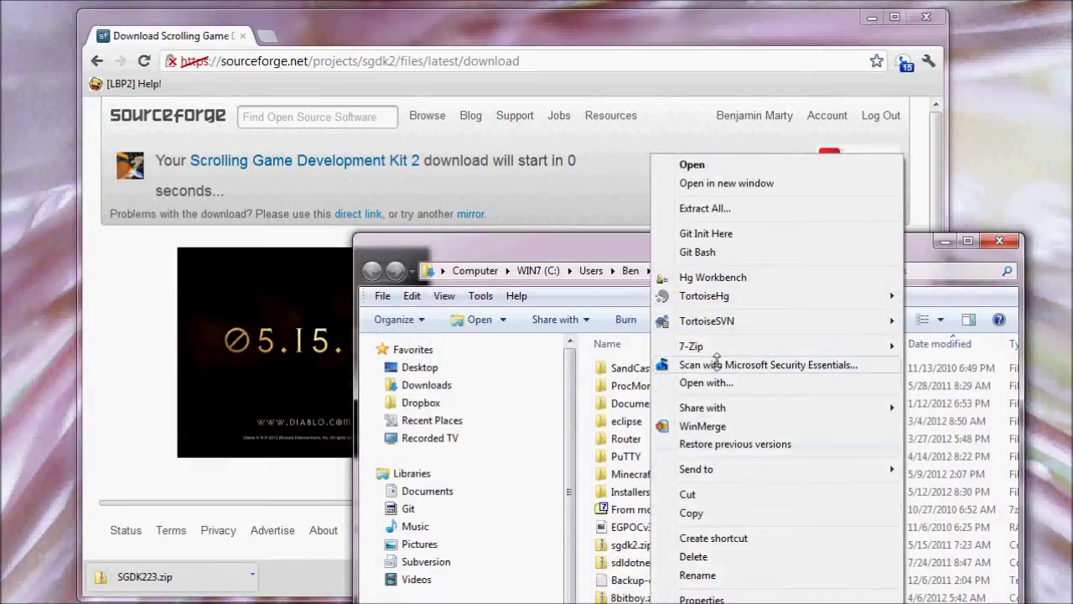
left_click(705, 210)
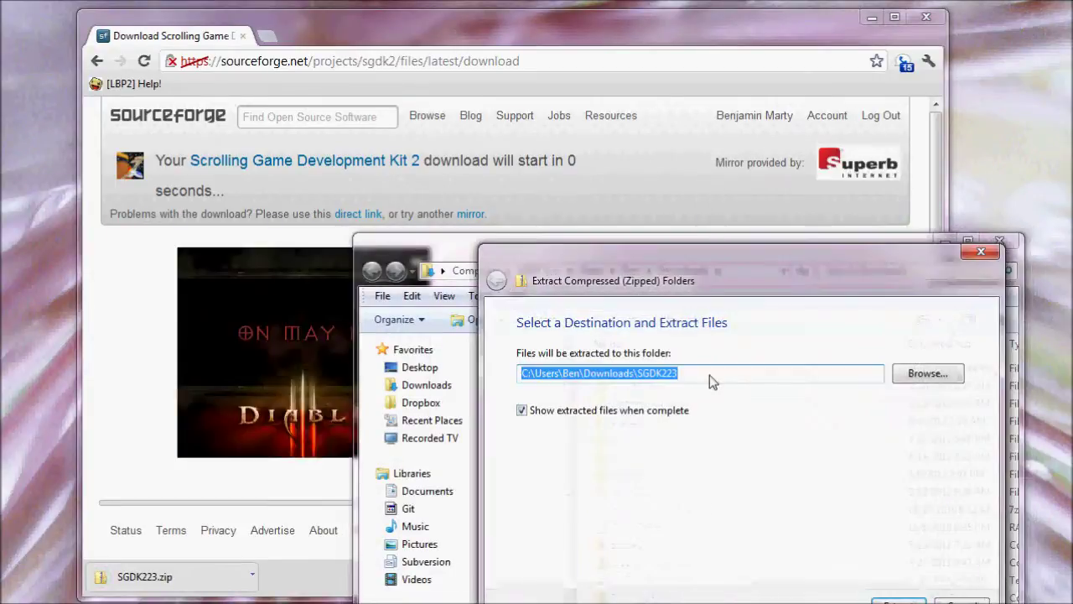
left_click(914, 371)
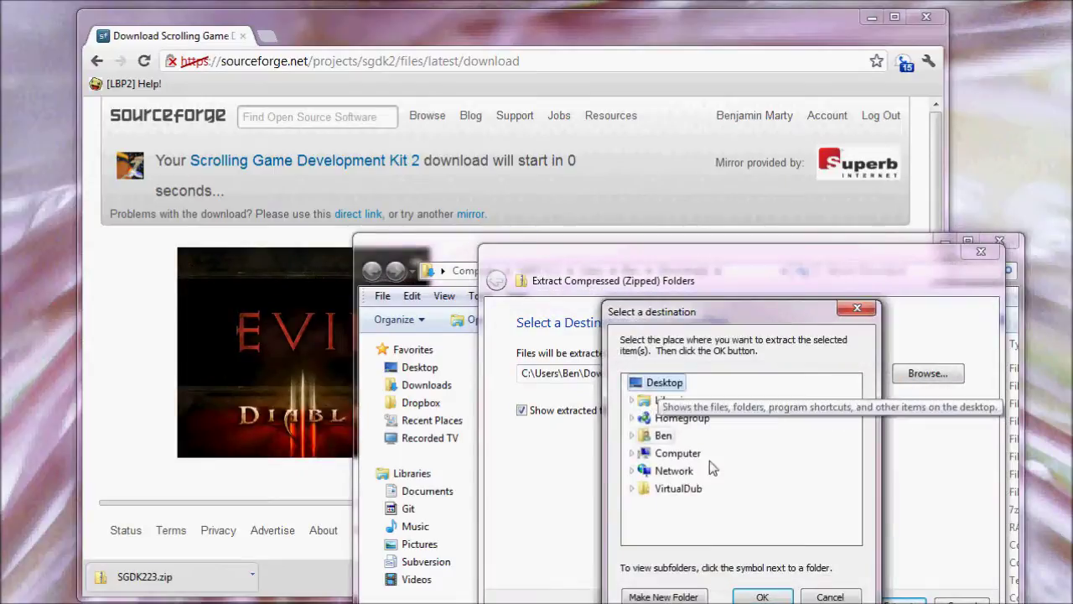
left_click(762, 596)
left_click(670, 379)
type("\\SGDK2")
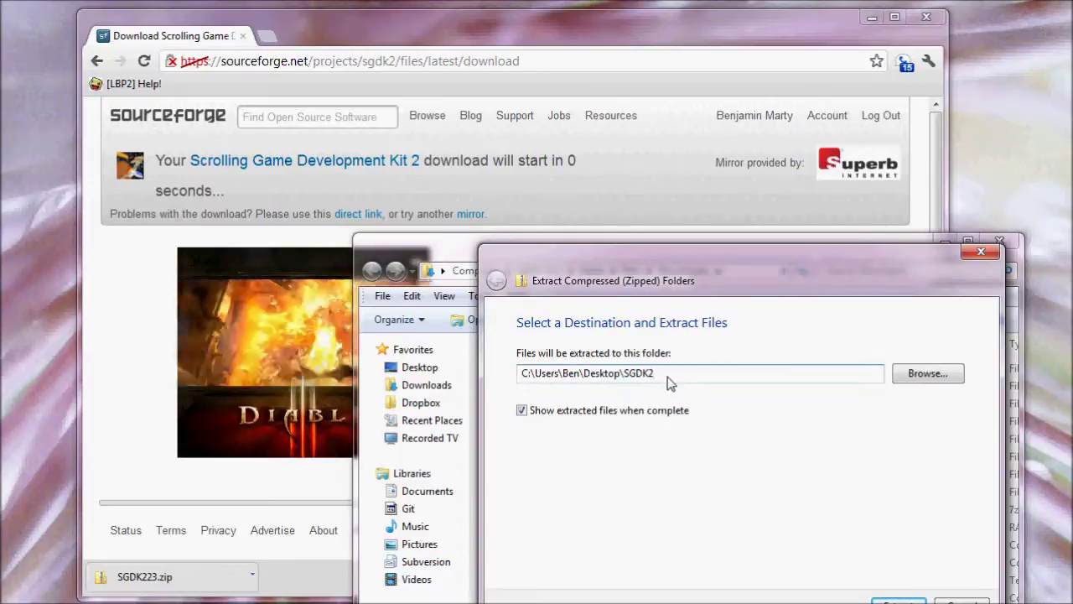
key("Return")
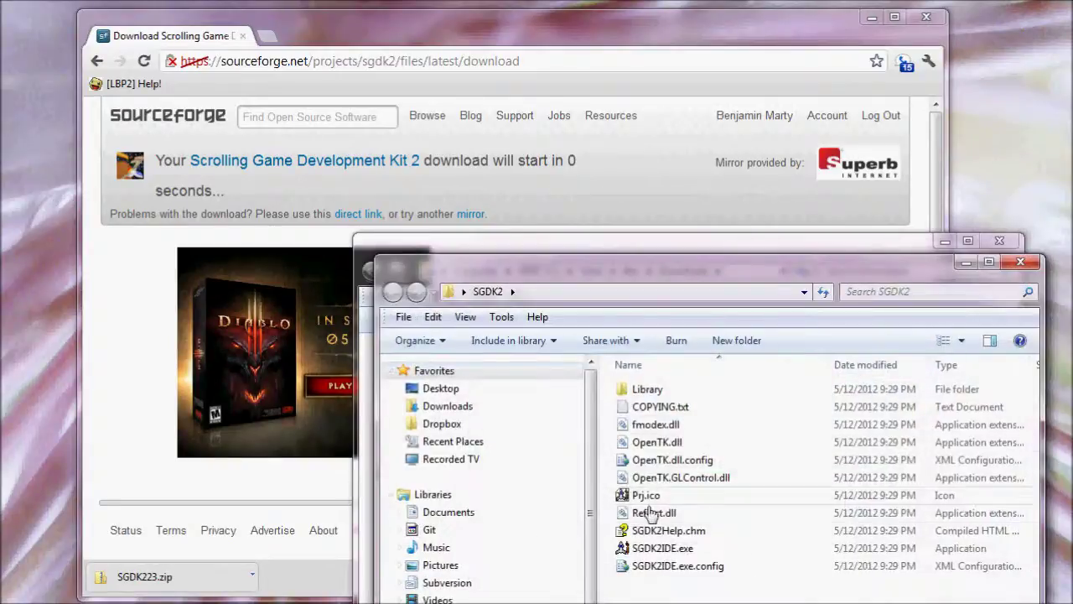
- Run SGDK2IDE.exe from the extracted SGDK2 folder to check that it starts, and close the program
double_click(663, 549)
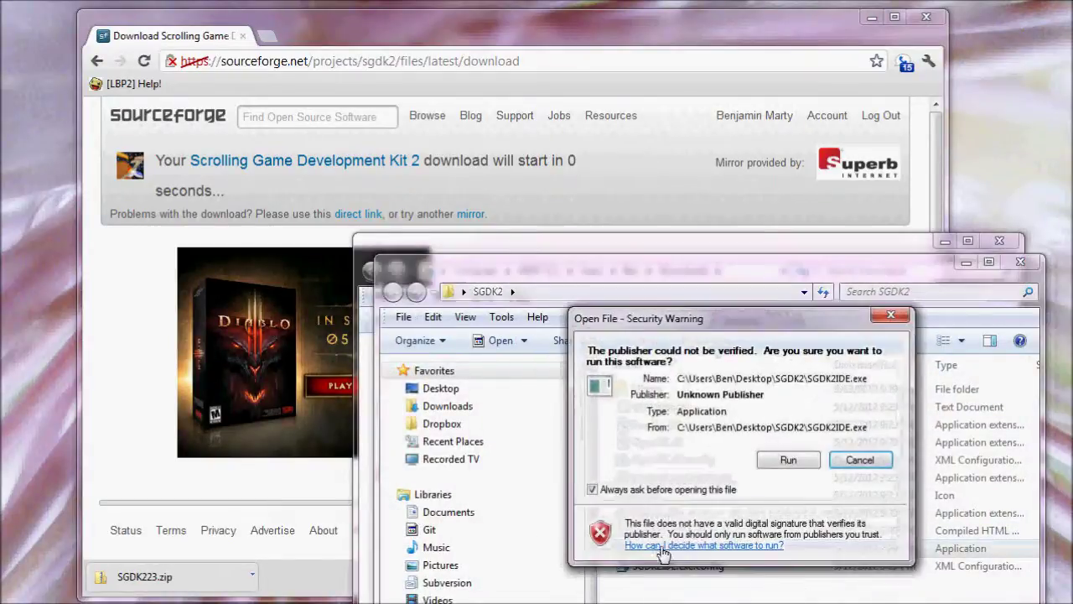
left_click(784, 461)
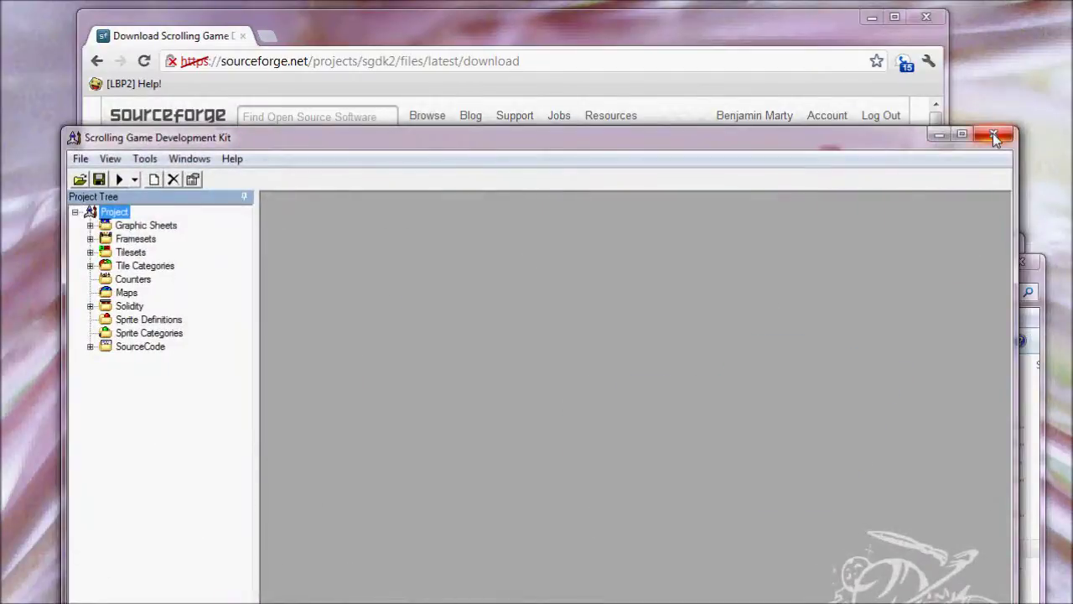
left_click(993, 134)
- Return to the iotaBuildIt homepage and open the TortoiseHg website from its resource list to view the download options
left_click(476, 70)
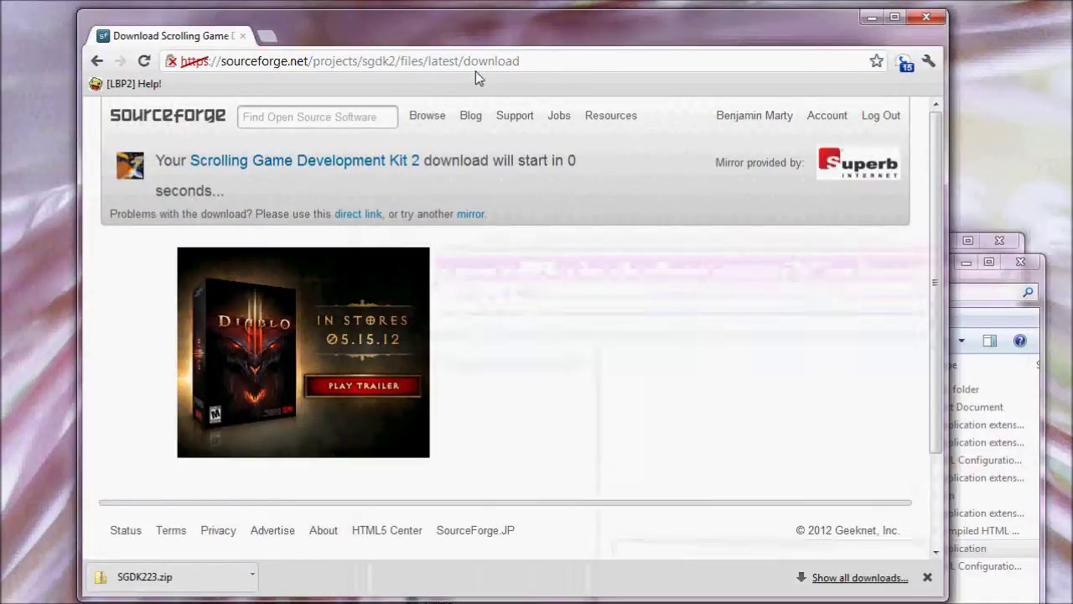
left_click(476, 70)
type("iot")
key("Return")
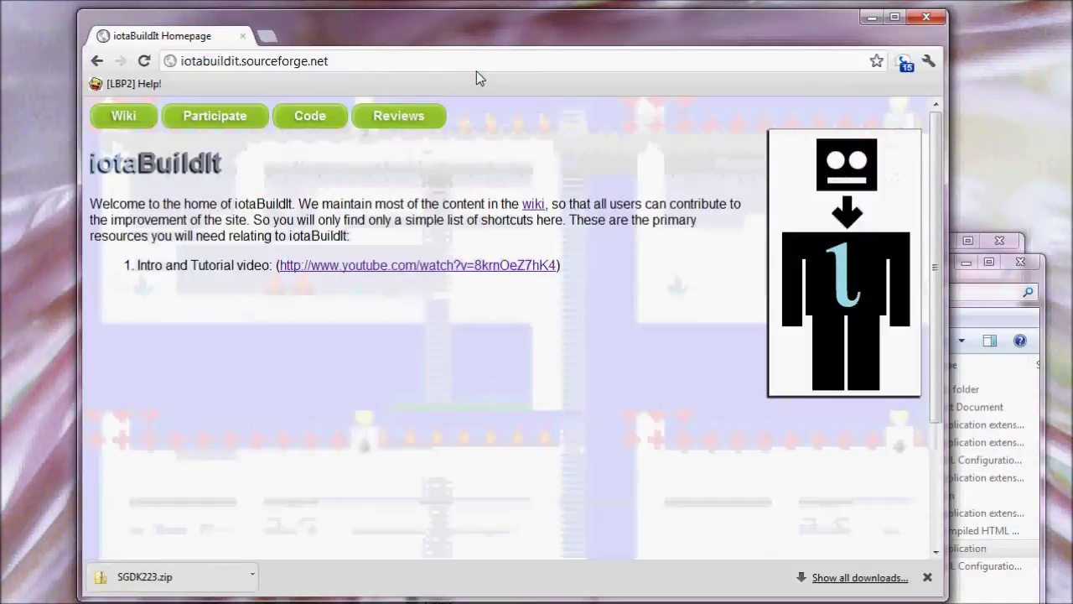
scroll(939, 190, "down", 5)
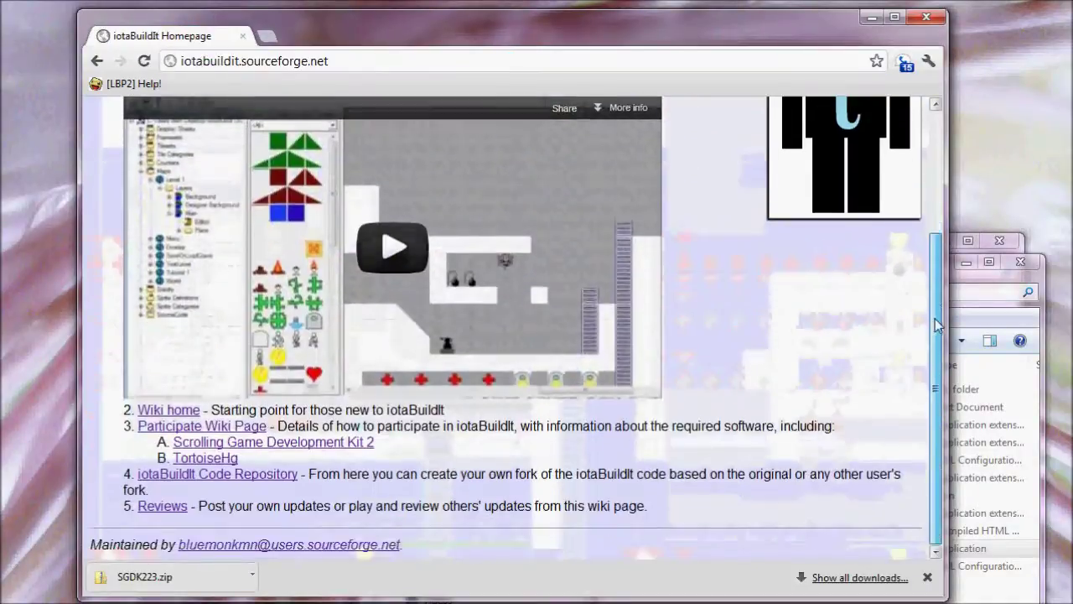
left_click(201, 458)
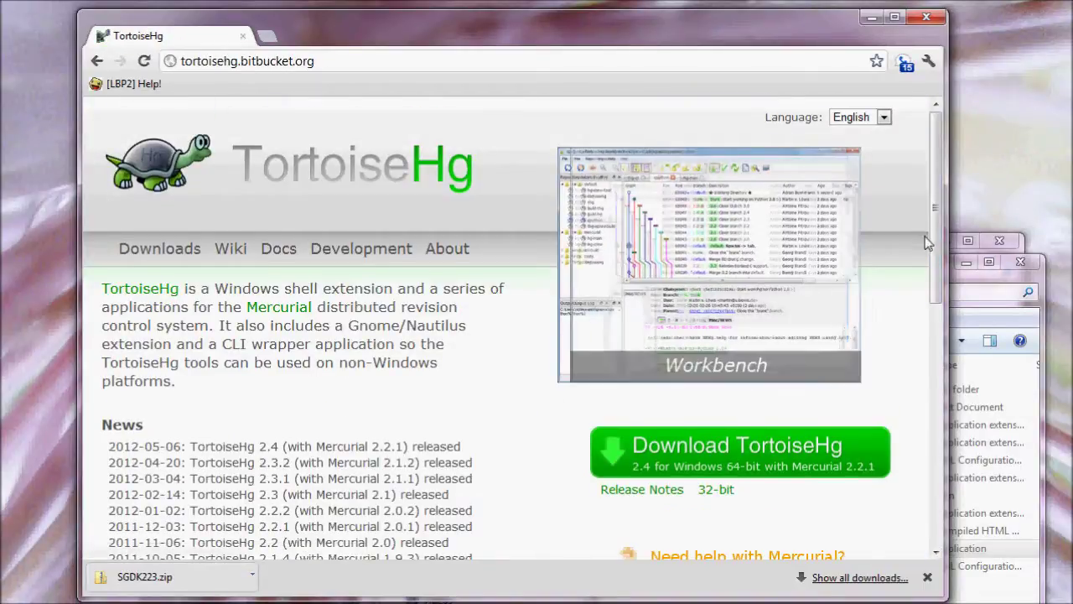
mouse_move(930, 231)
left_mouse_down()
mouse_move(931, 371)
mouse_move(914, 388)
mouse_move(909, 285)
mouse_move(918, 443)
mouse_move(929, 236)
left_mouse_up()
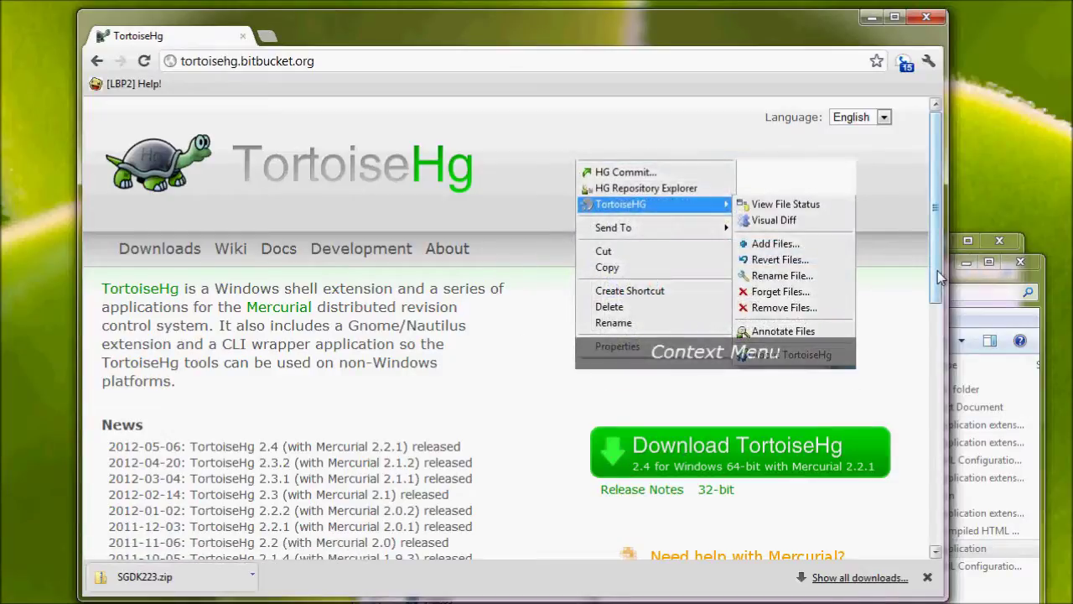
left_click_drag(939, 277, 937, 315)
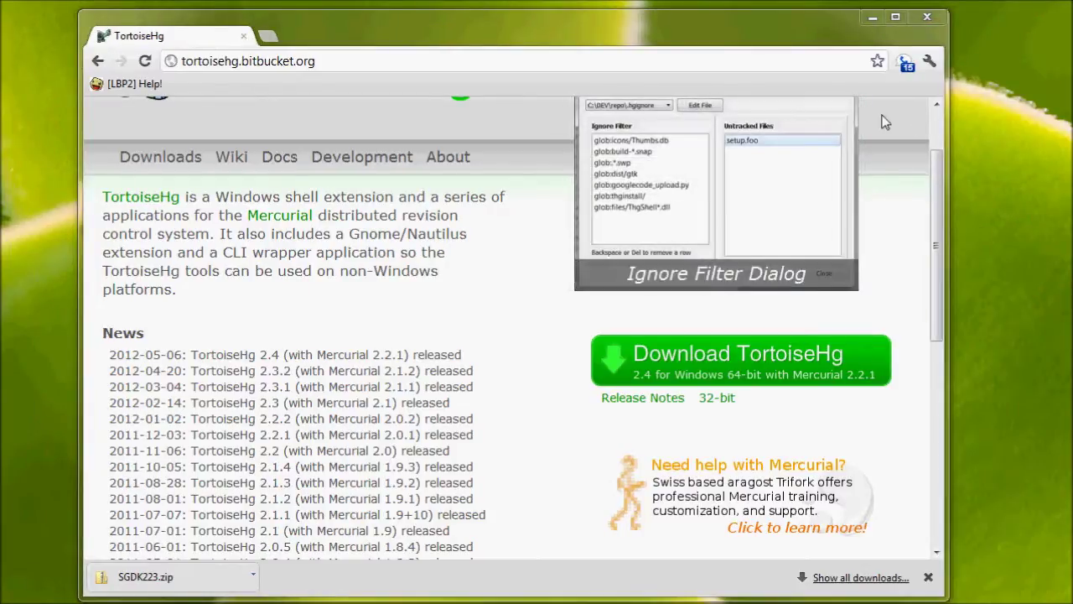
- Create a new folder named myiota on the desktop
right_click(51, 212)
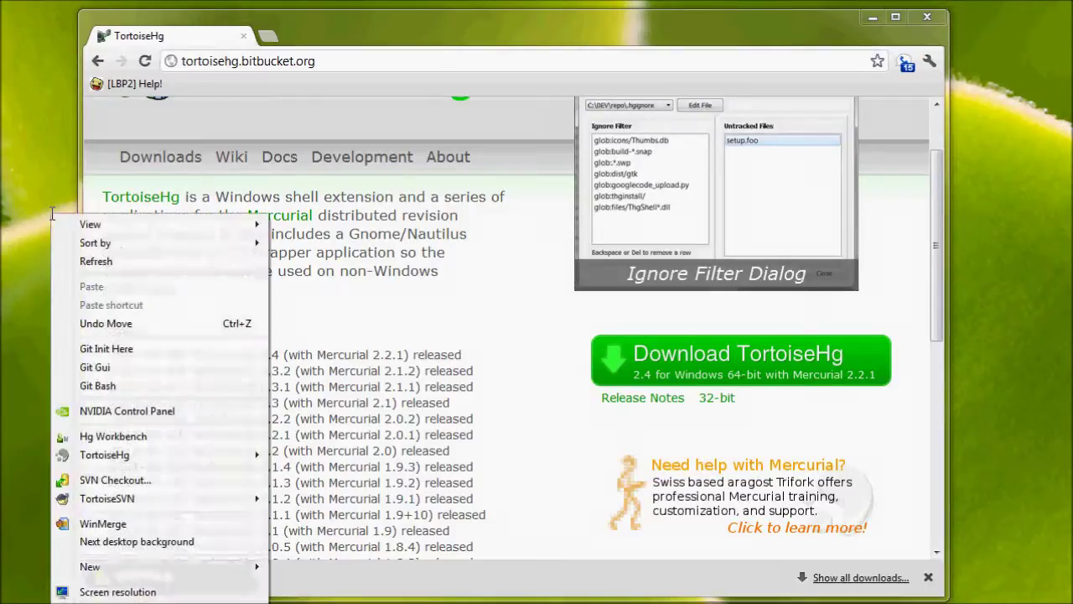
right_click(39, 99)
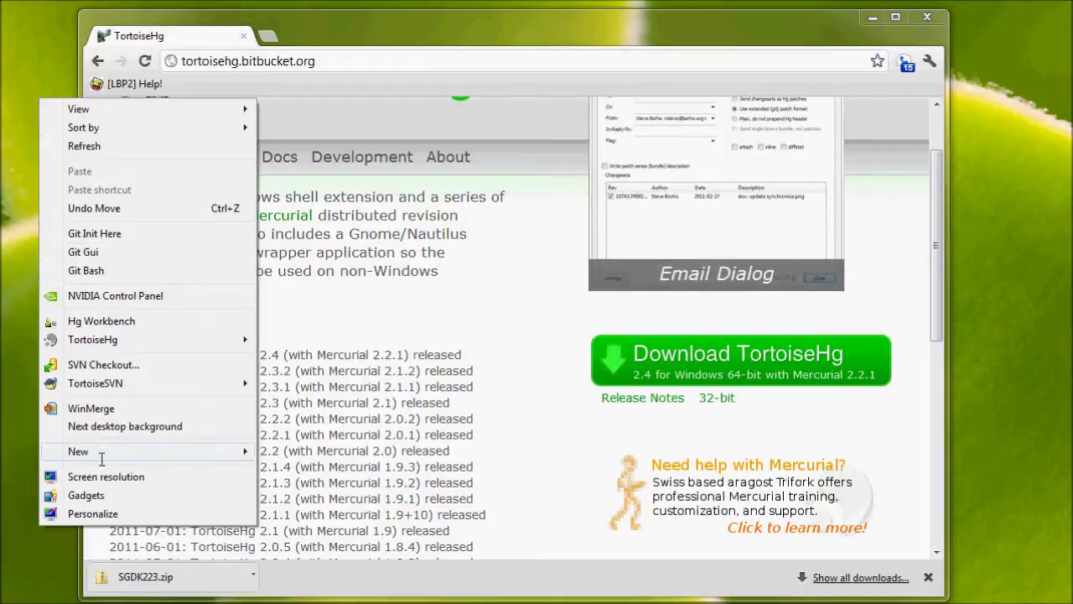
mouse_move(98, 454)
left_click(295, 451)
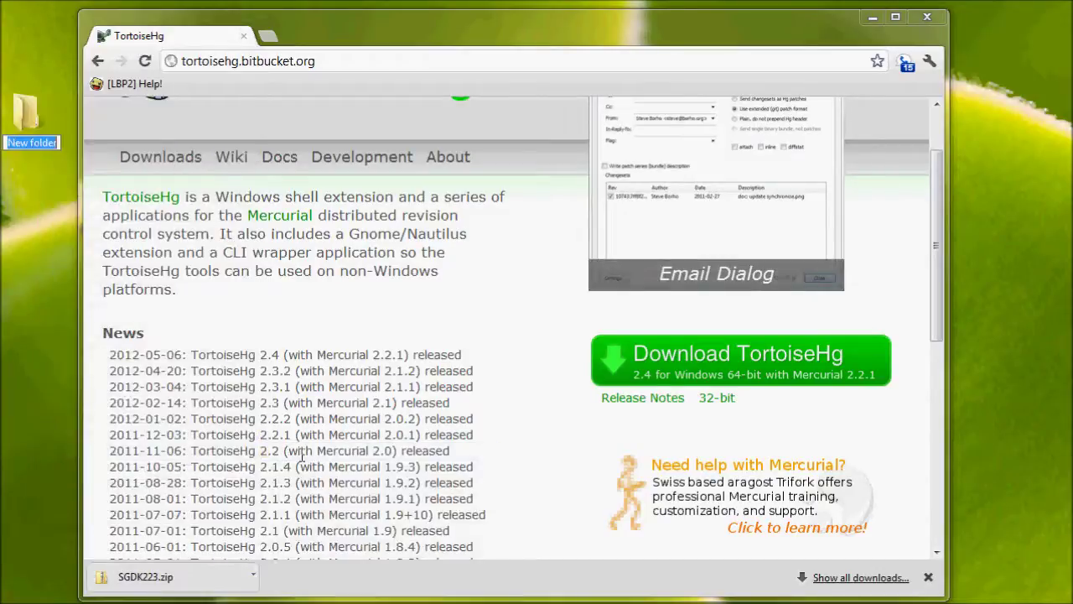
type("myiota")
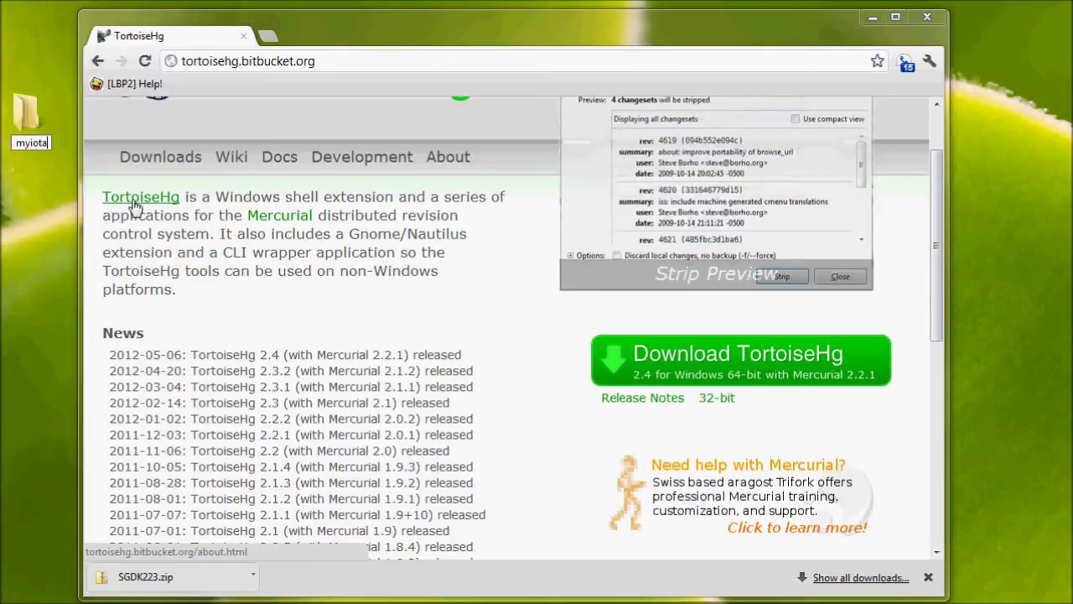
key("Return")
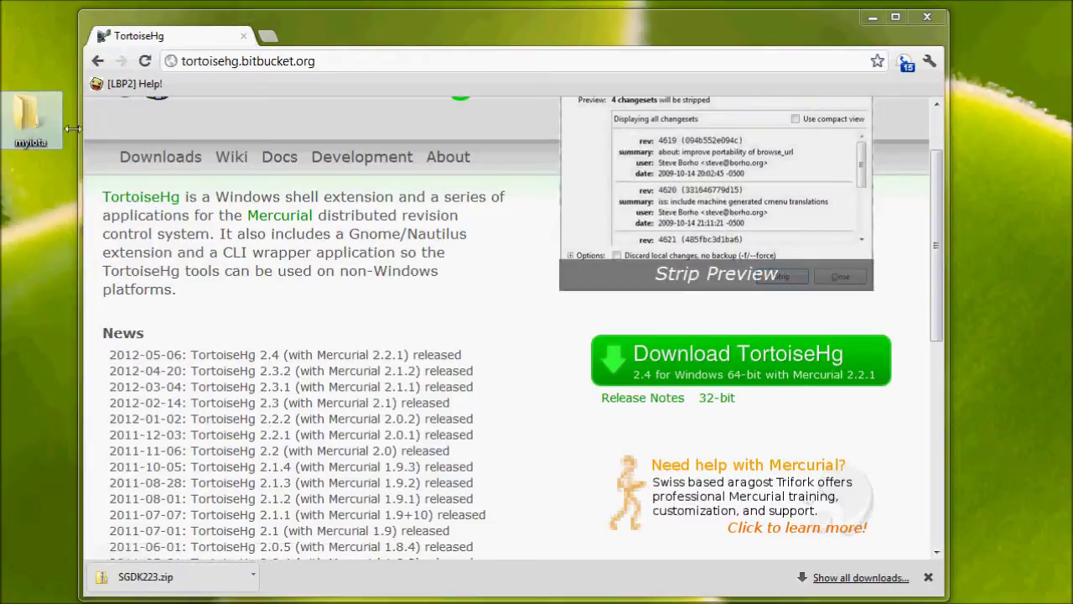
- Check the commit username in the TortoiseHg global settings and accept the settings
right_click(31, 120)
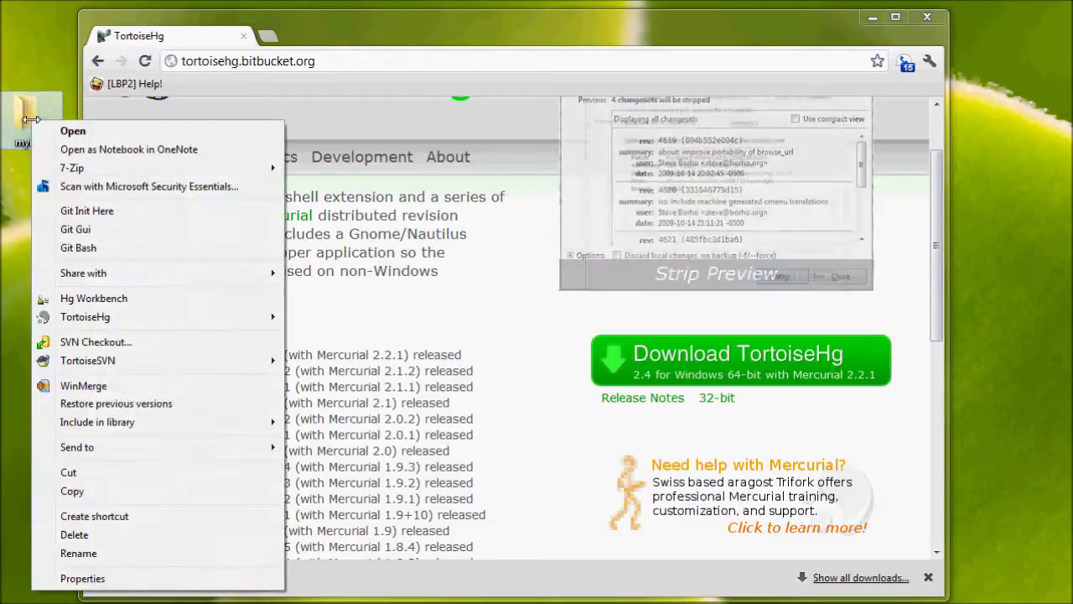
mouse_move(89, 314)
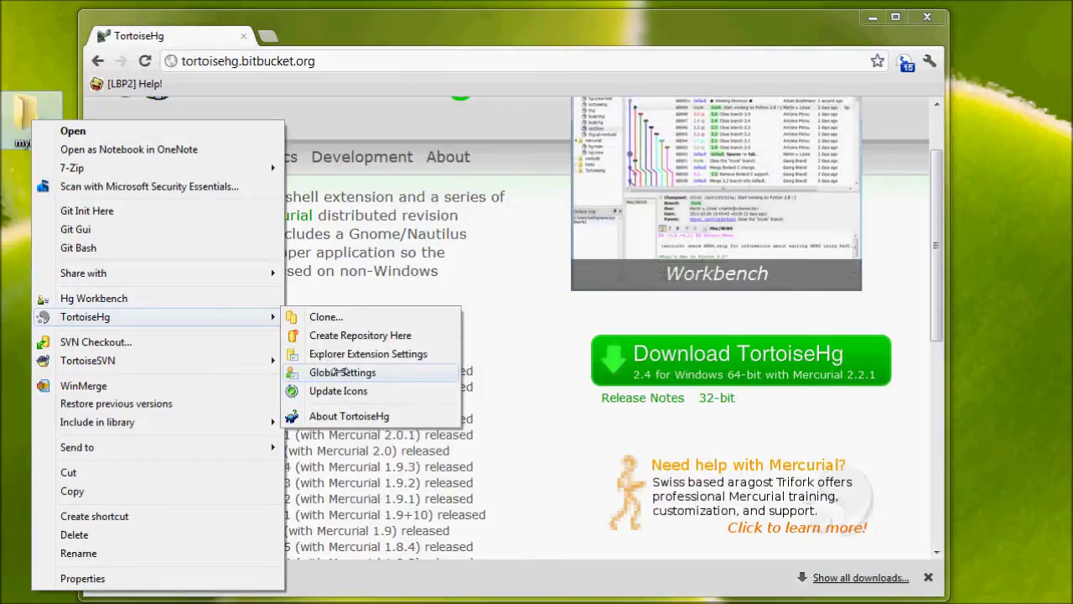
left_click(340, 373)
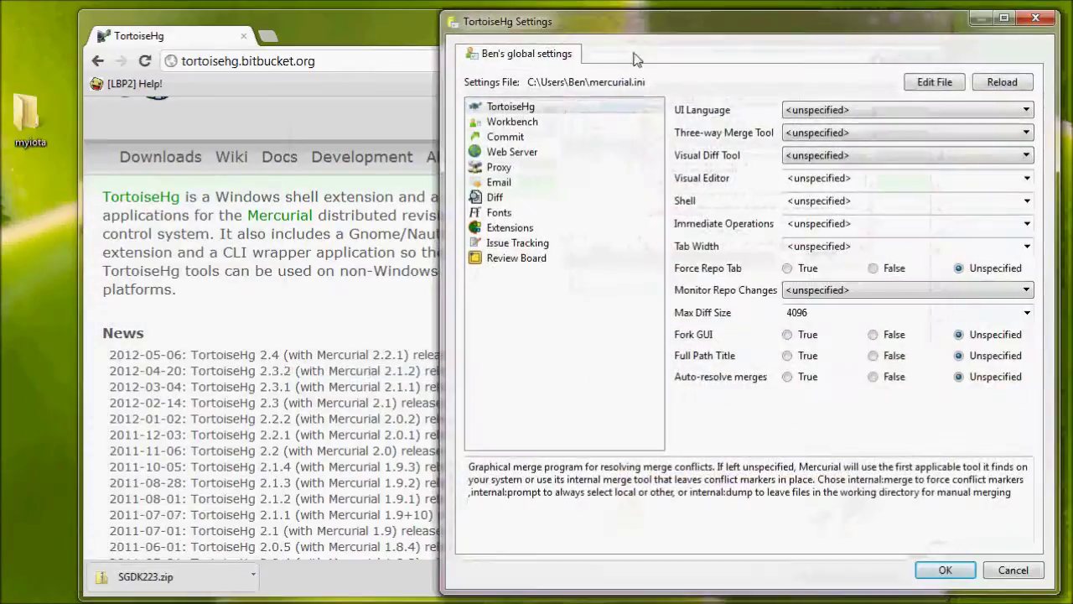
left_click_drag(651, 23, 407, 13)
left_click(254, 128)
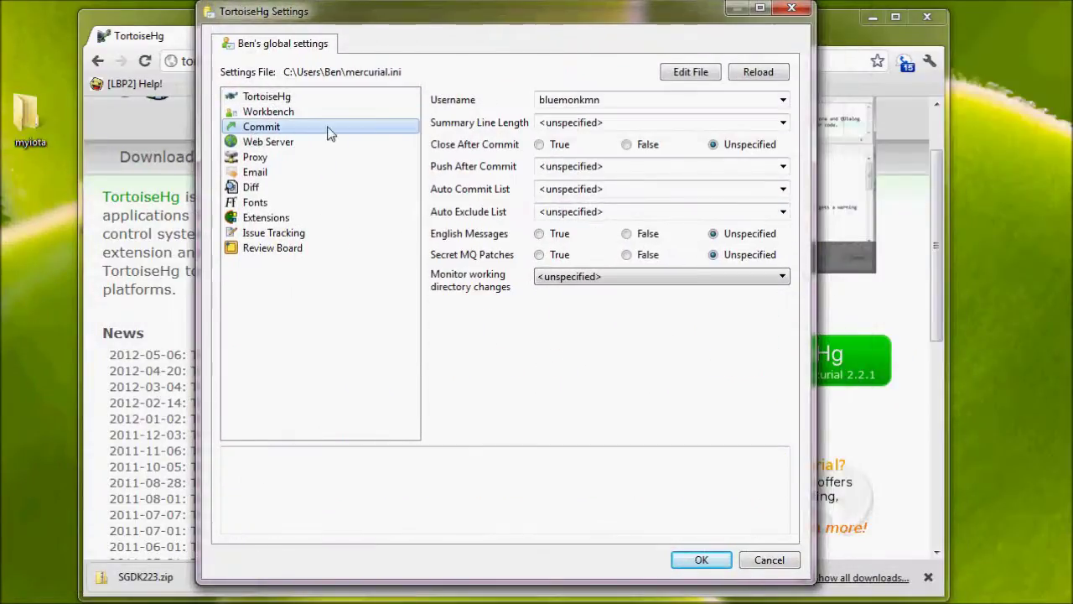
double_click(611, 103)
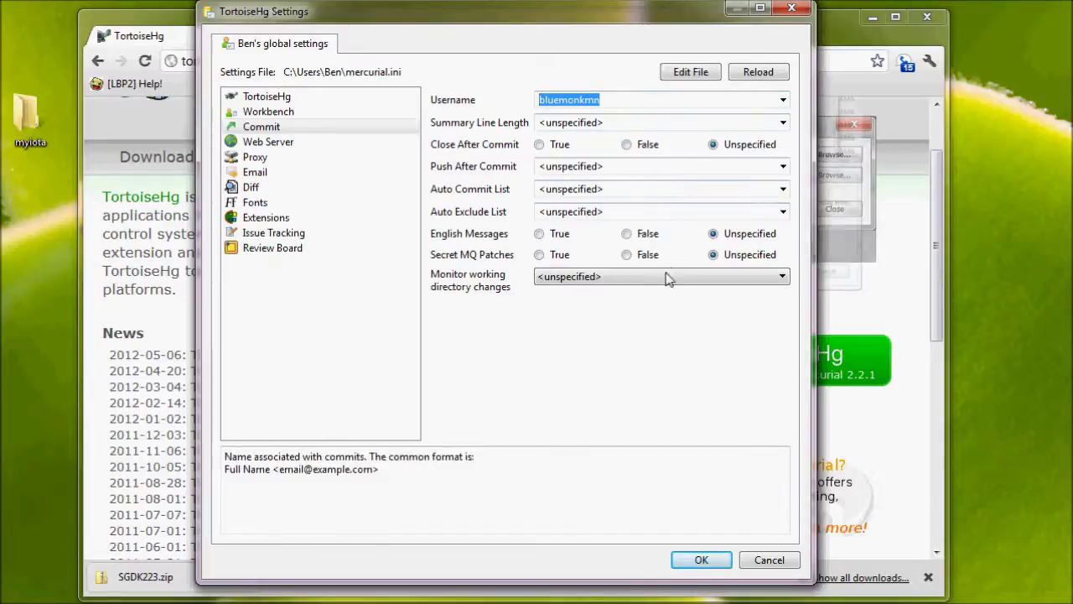
left_click(703, 560)
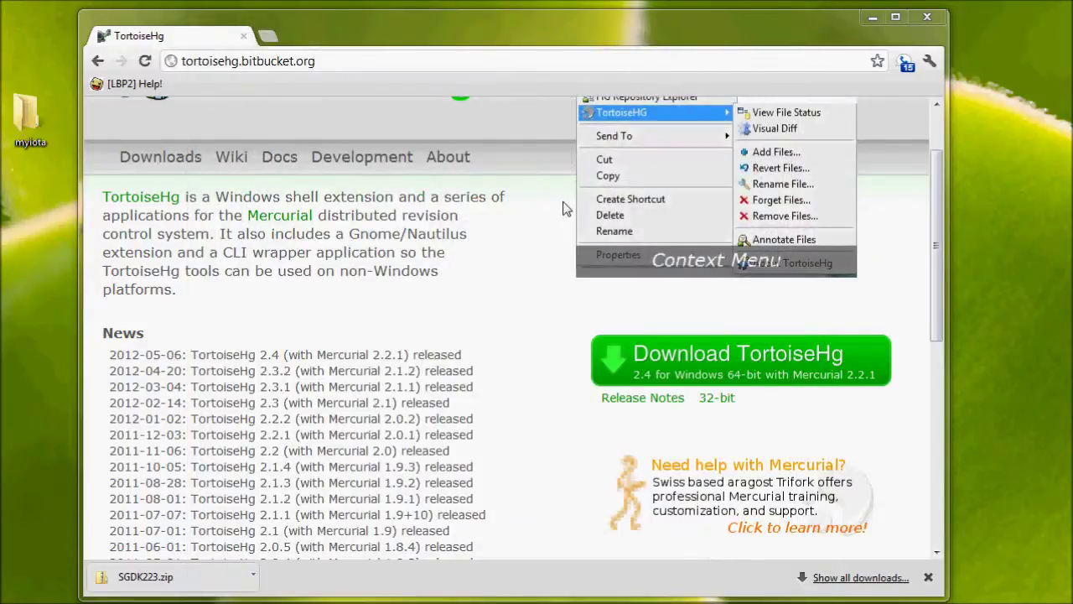
- Open the TortoiseHg Clone dialog for the myiota desktop folder and move it clear of the browser's address bar
right_click(31, 127)
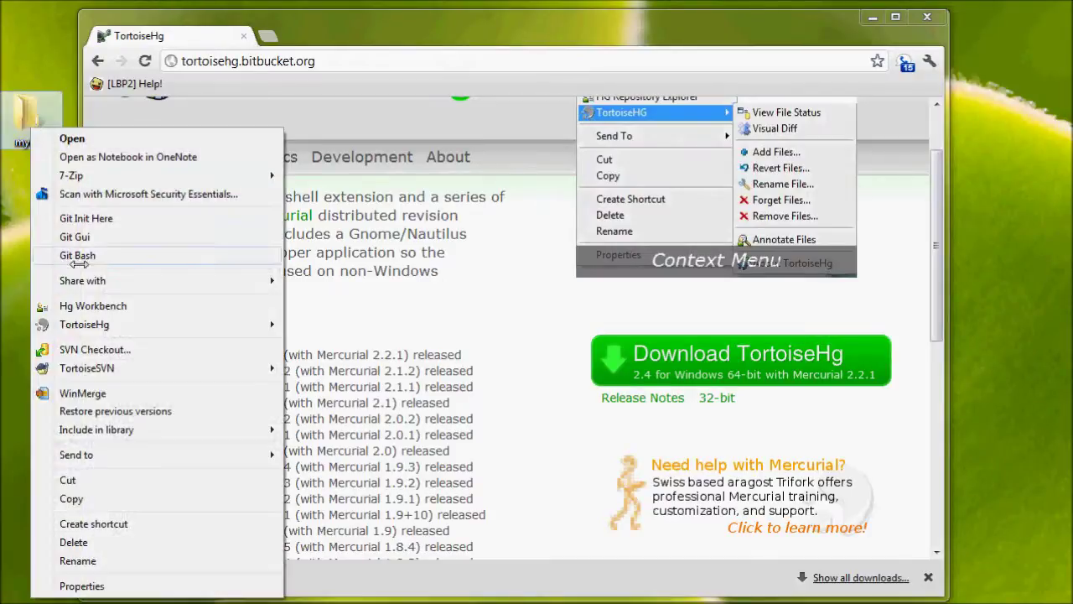
mouse_move(136, 324)
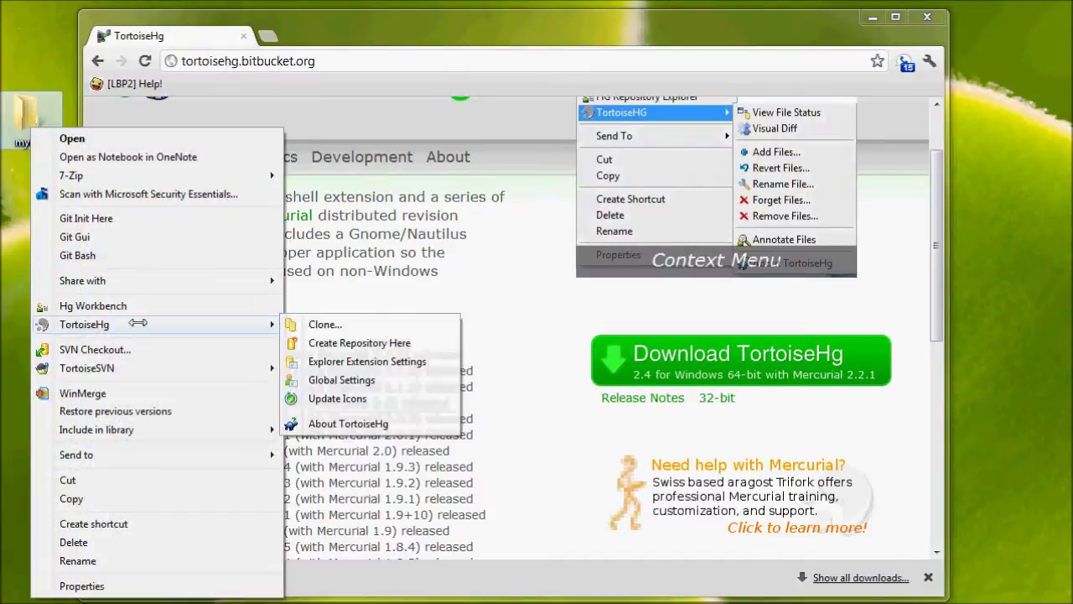
left_click(300, 327)
mouse_move(683, 357)
left_mouse_down()
mouse_move(334, 359)
mouse_move(214, 423)
mouse_move(217, 347)
left_mouse_up()
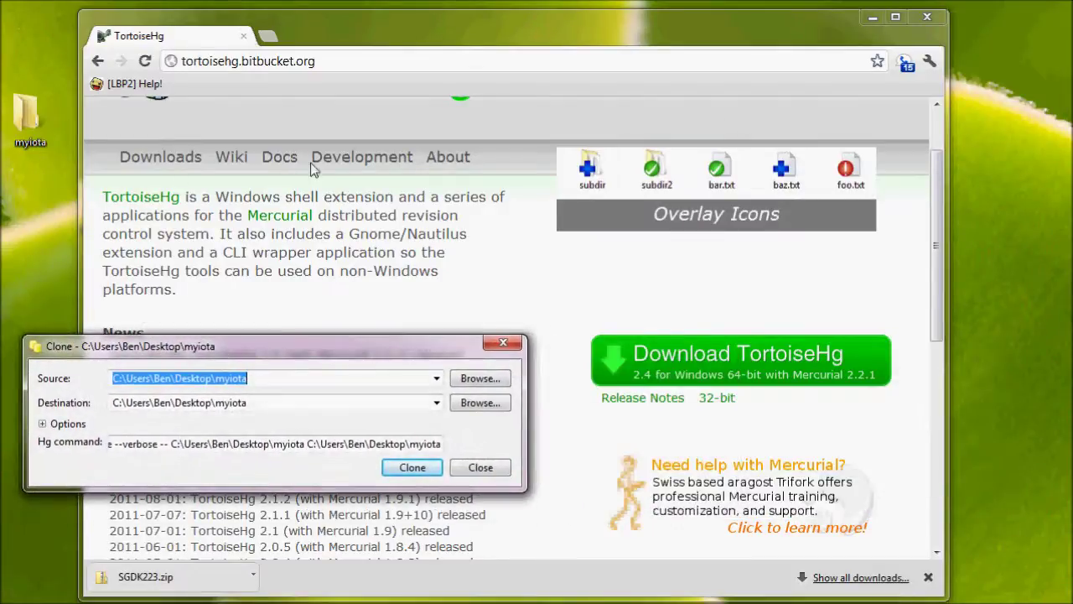
- Return to the iotaBuildIt homepage in the browser and open its SourceForge code repository
left_click(357, 40)
left_click(371, 61)
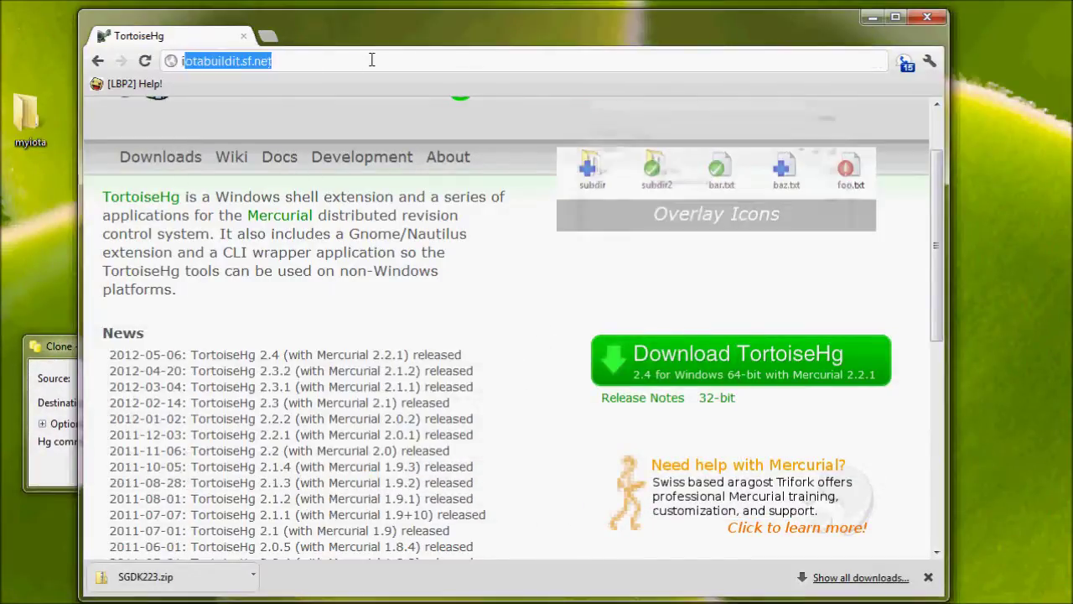
type("iot")
key("Return")
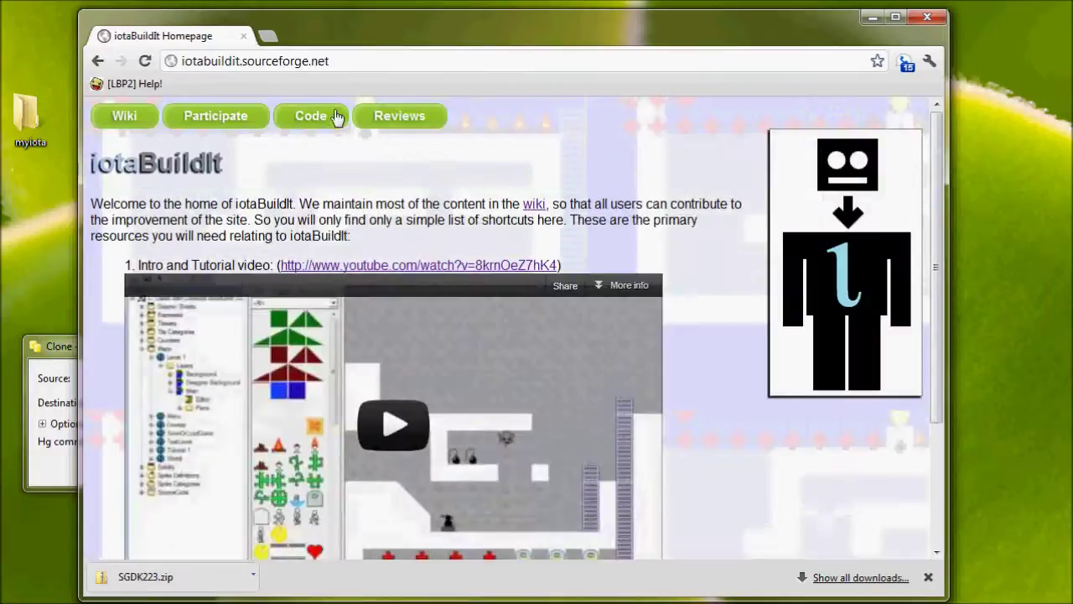
left_click(330, 120)
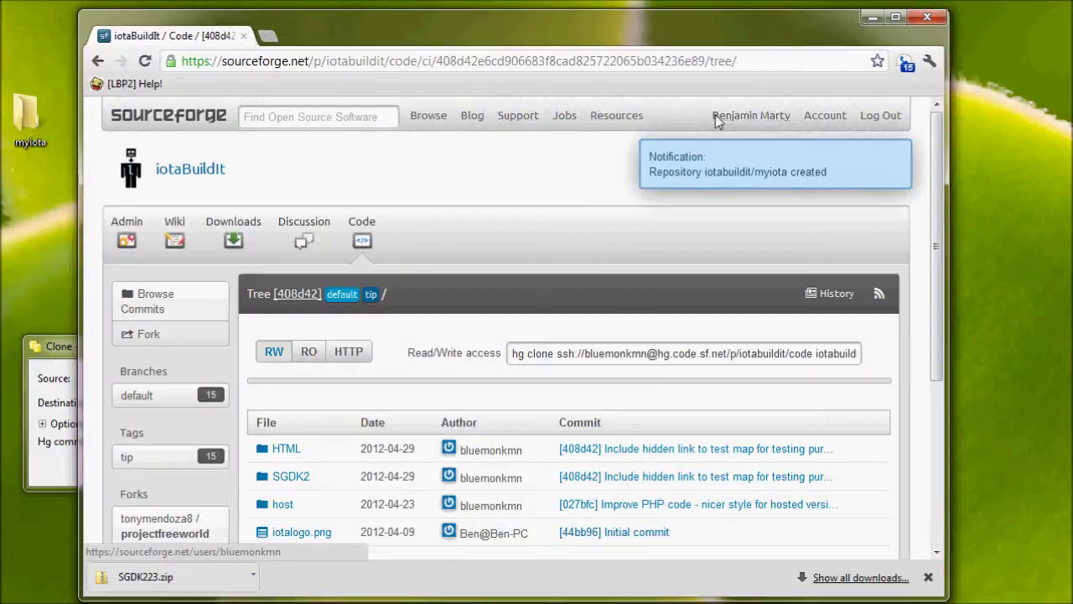
- Open the personal user project from the SourceForge account's user page
left_click(755, 118)
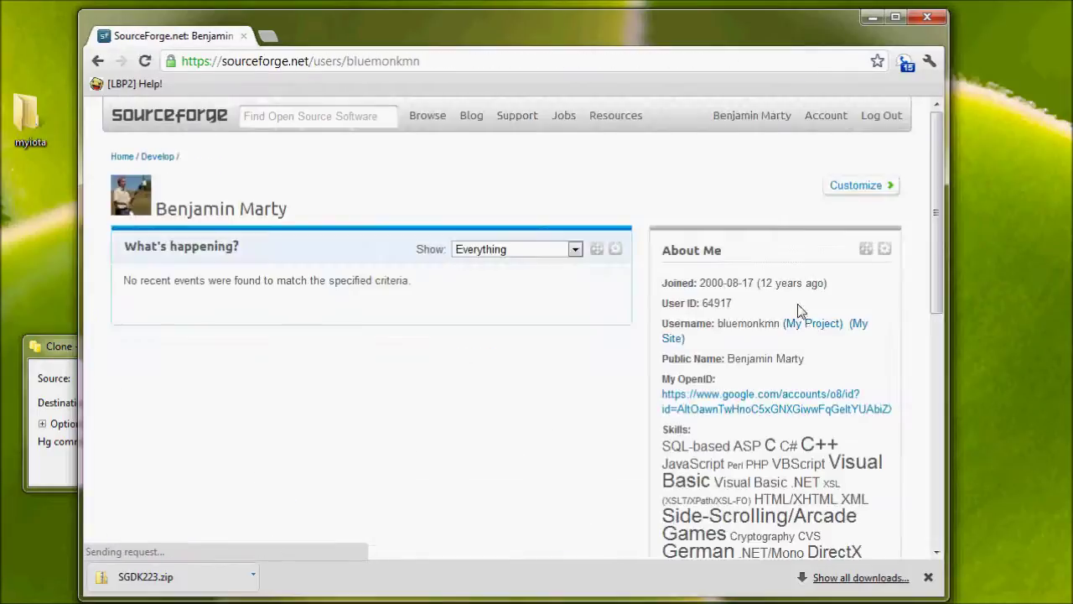
left_click(804, 326)
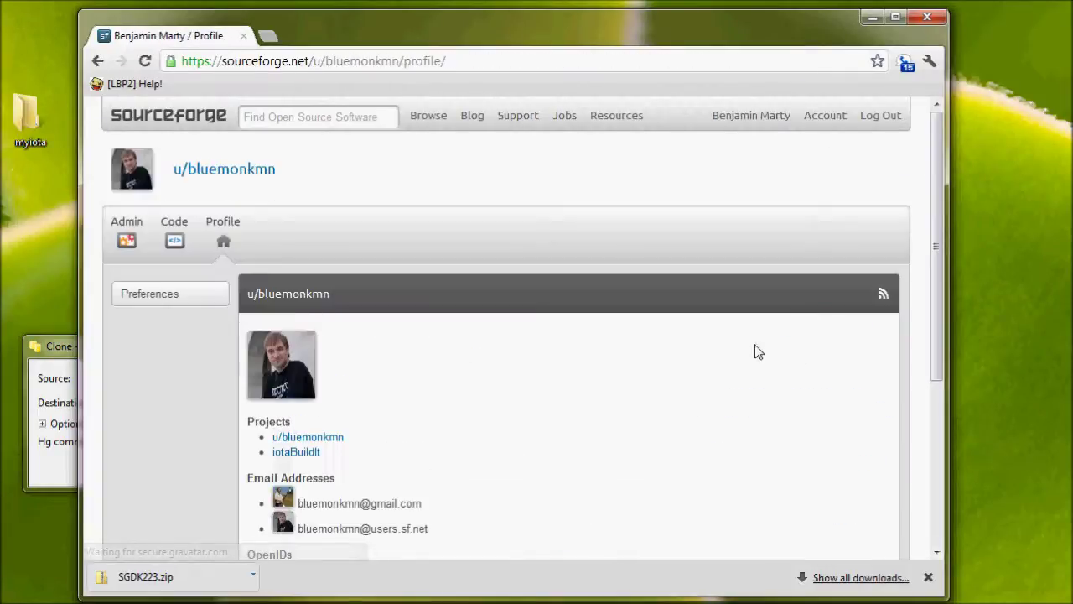
left_click_drag(936, 180, 937, 199)
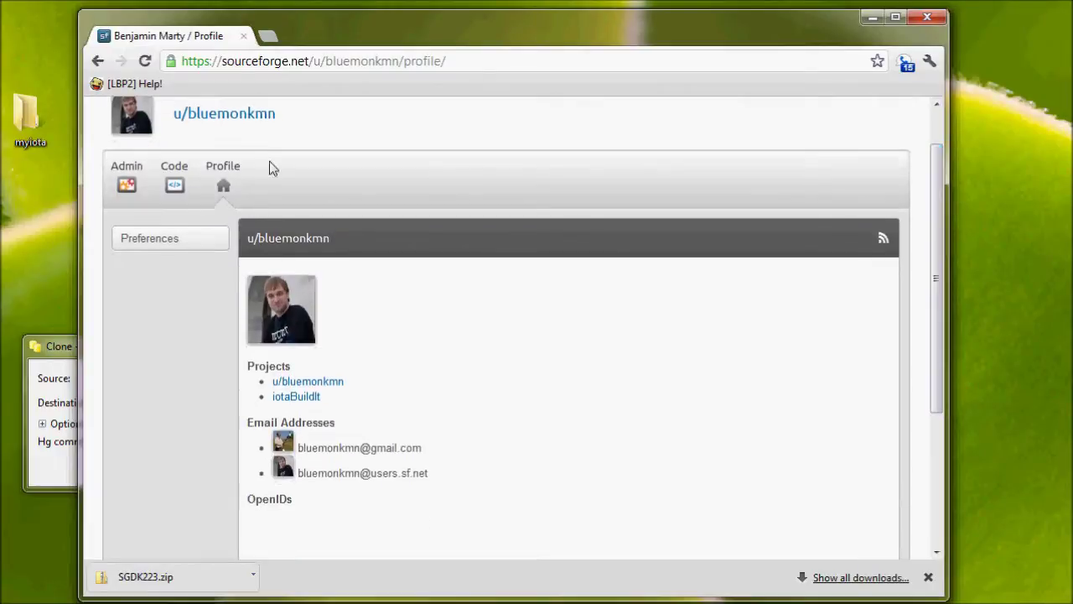
- Open the Code repository page of the personal SourceForge project
left_click(176, 186)
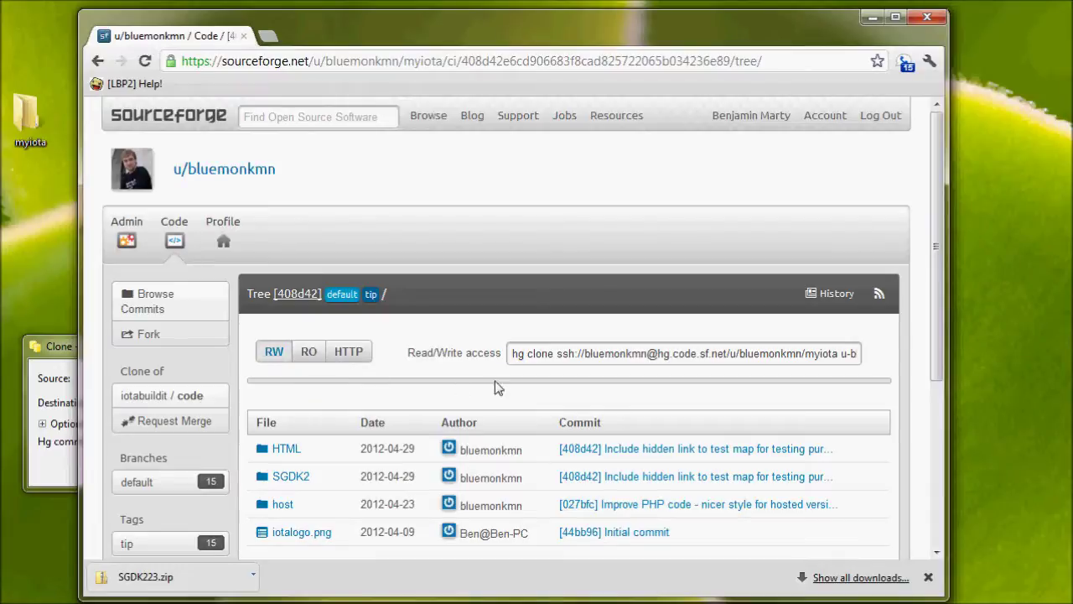
left_click_drag(564, 354, 819, 358)
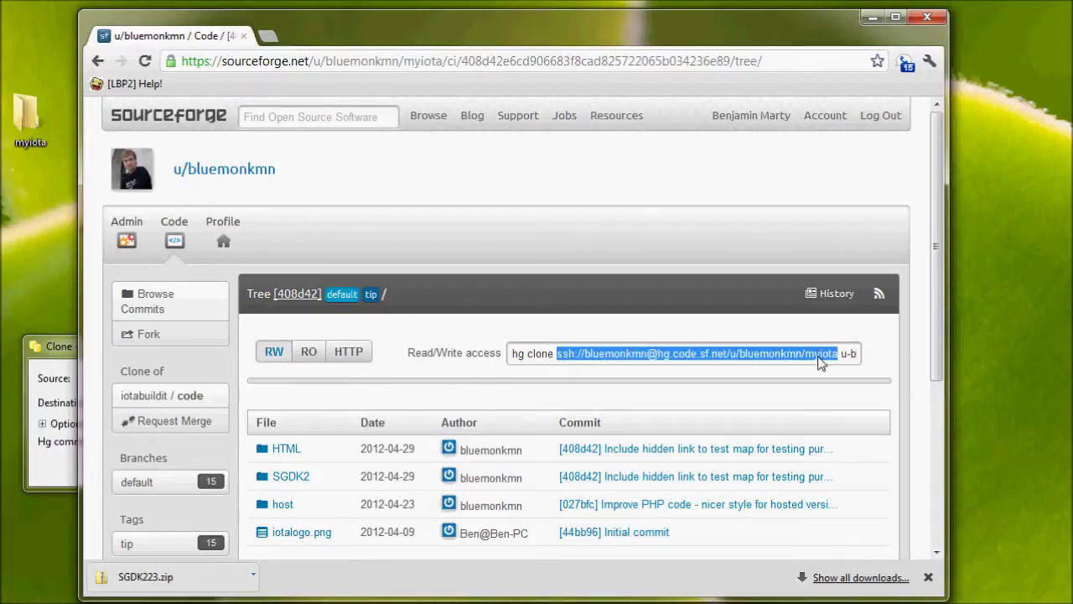
right_click(821, 359)
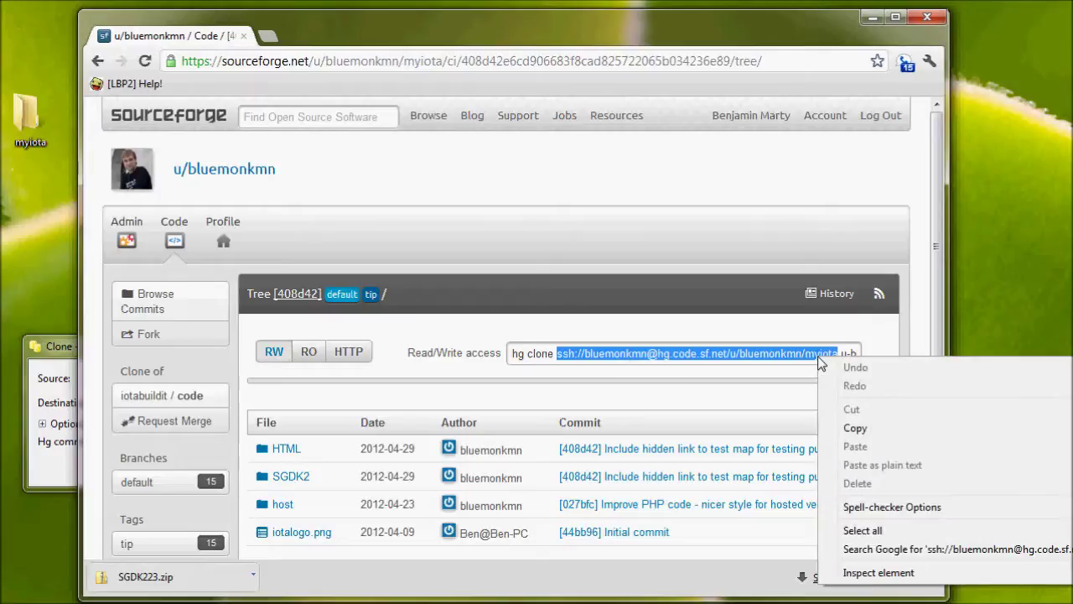
left_click(520, 362)
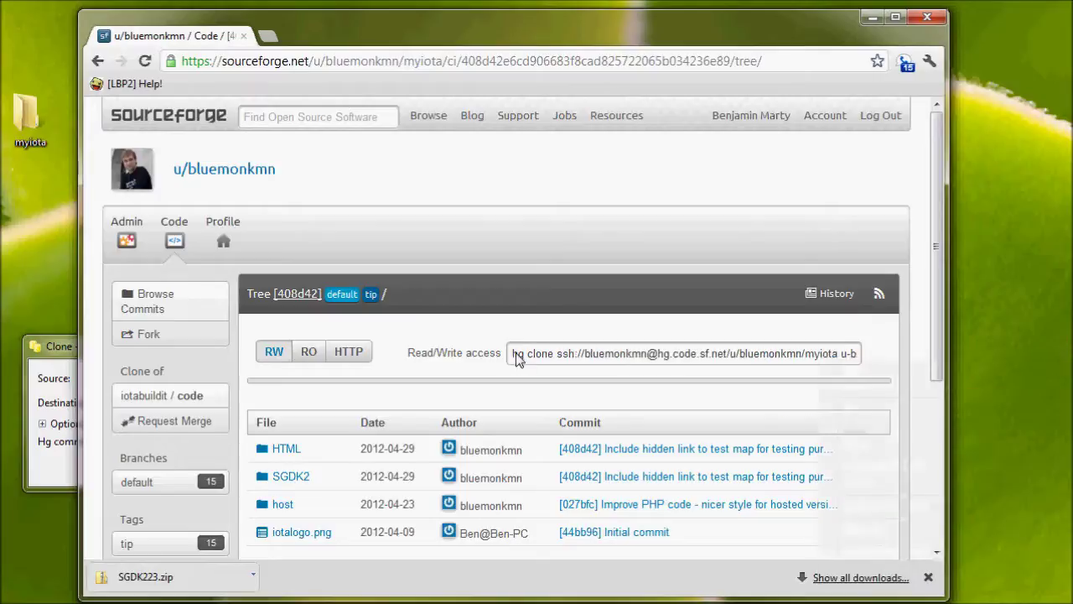
left_click_drag(518, 354, 661, 355)
left_click(577, 356)
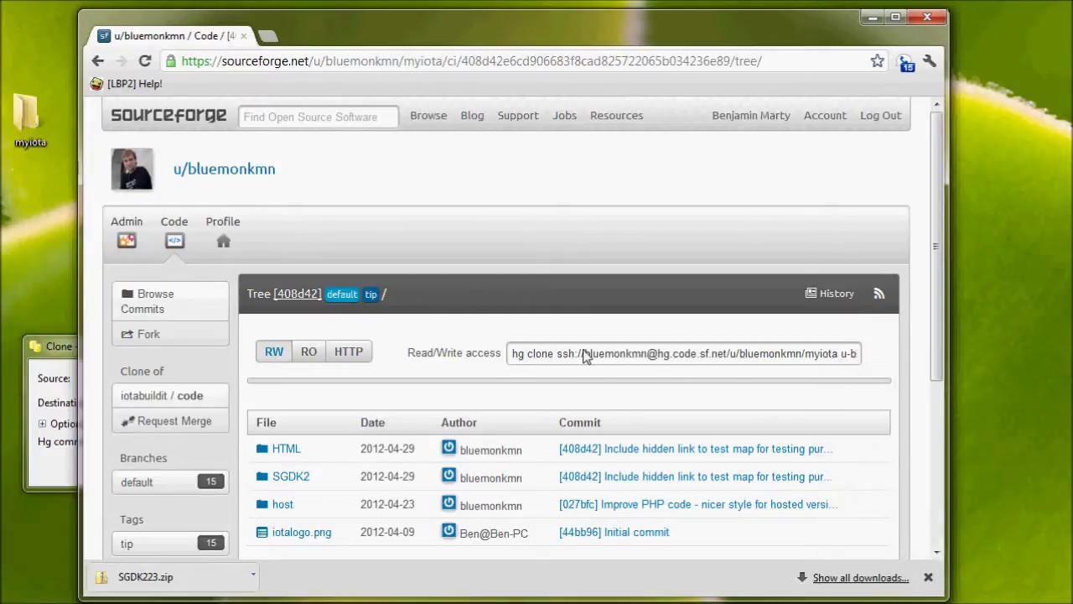
- Copy only the ssh address ending in /myiota from the repository's read/write clone command
left_click_drag(559, 355, 836, 349)
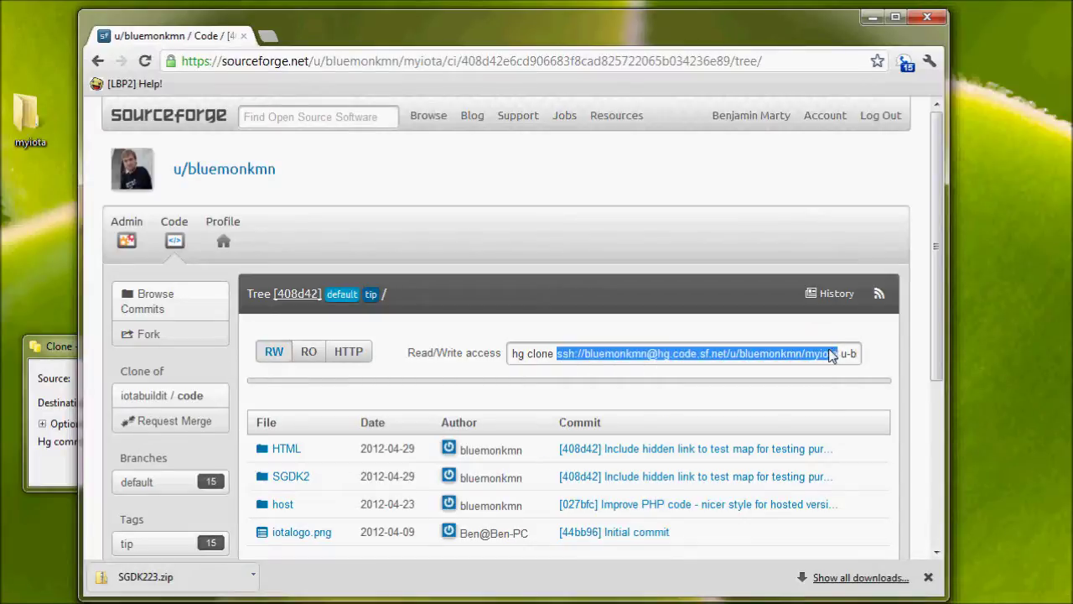
right_click(832, 355)
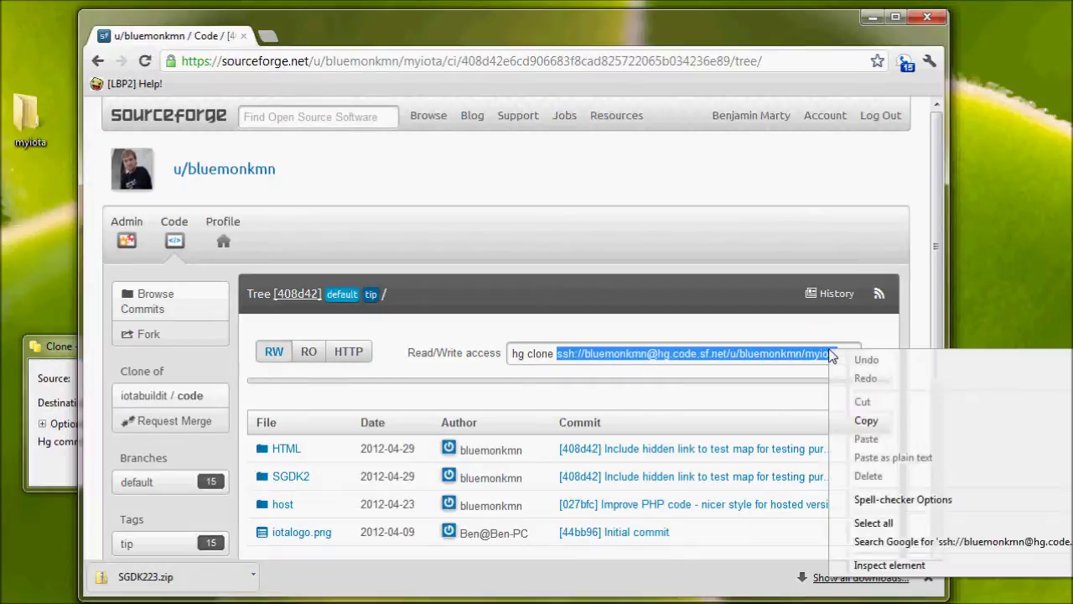
left_click(867, 420)
- Paste the copied ssh address as the TortoiseHg clone source and run the clone into the desktop myiota folder, entering the key passphrase
key("alt+Tab")
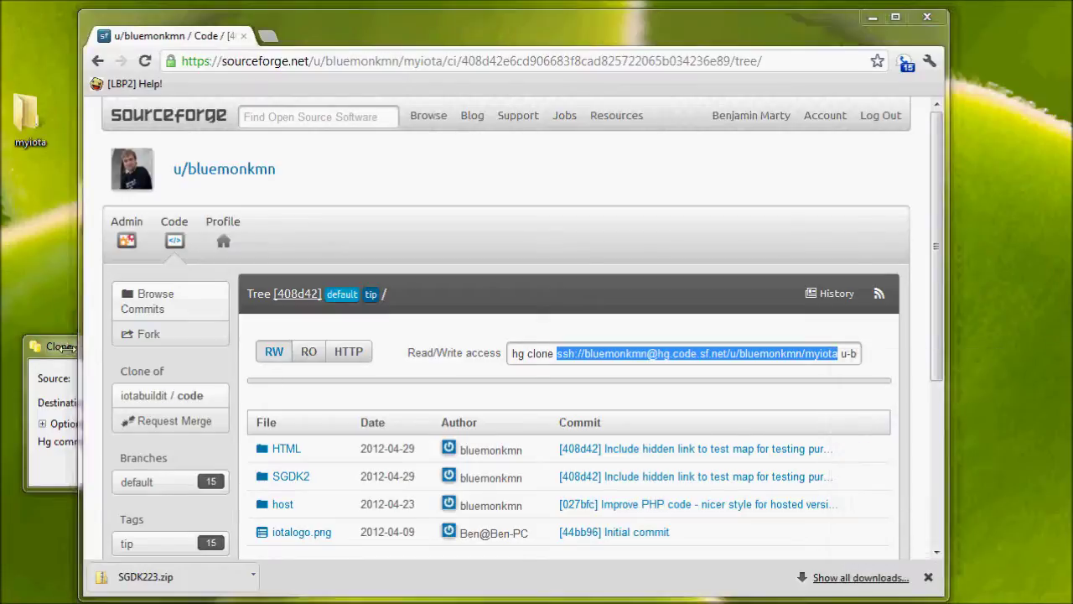
key("ctrl+v")
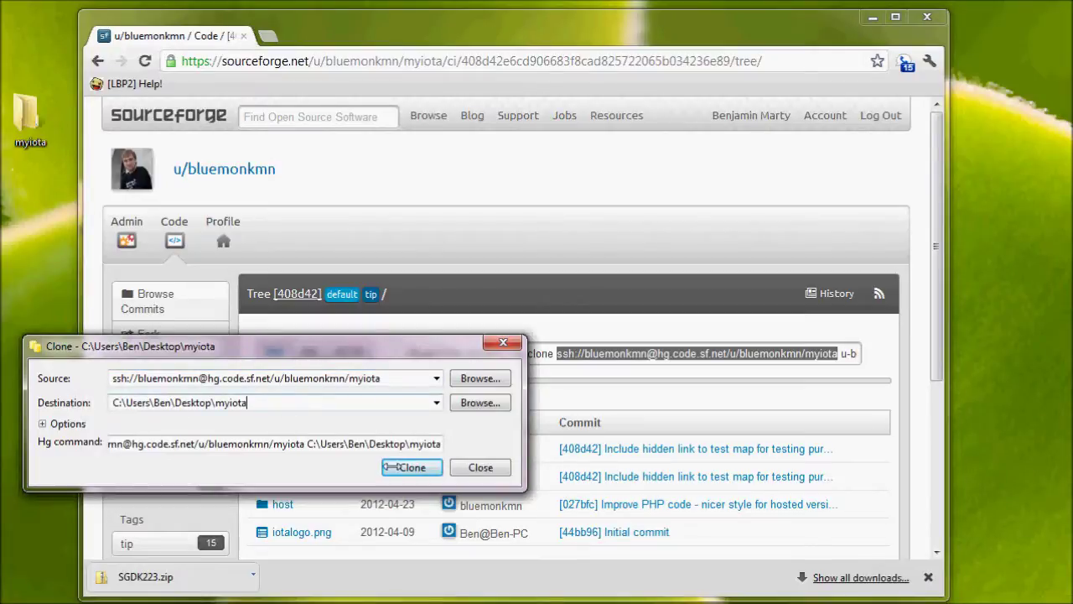
left_click(408, 468)
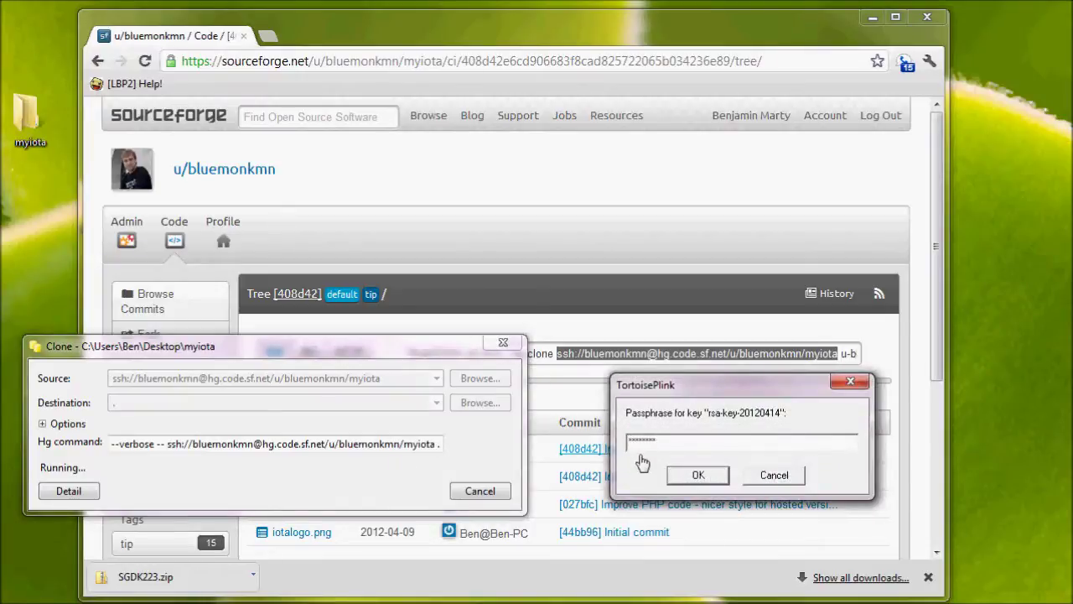
left_click(698, 476)
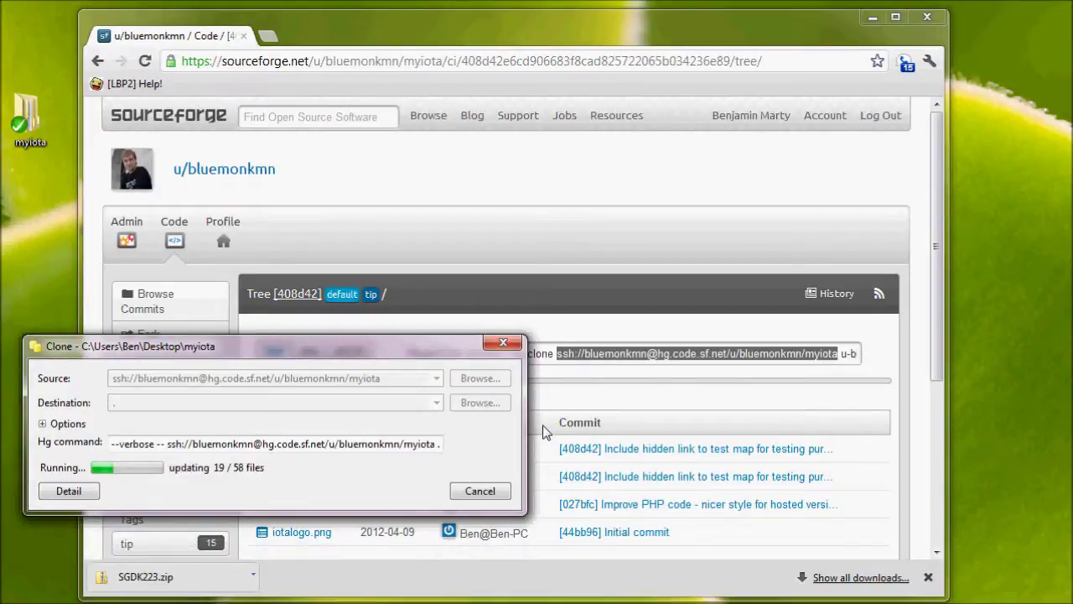
- Open the cloned myiota folder and look through its SGDK2 and HTML subfolders, returning to the top level
double_click(34, 124)
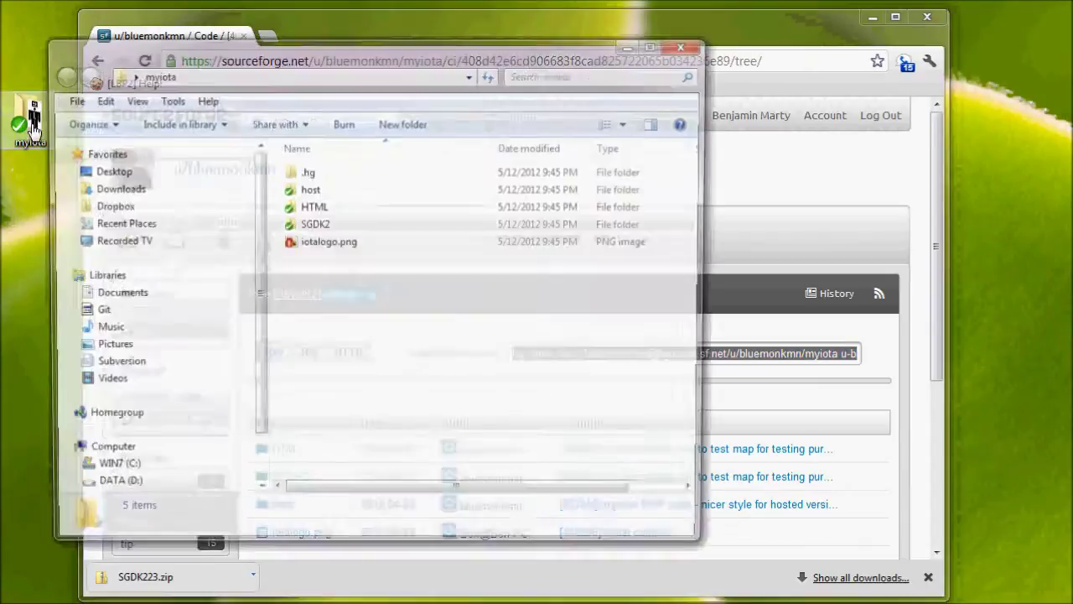
double_click(324, 225)
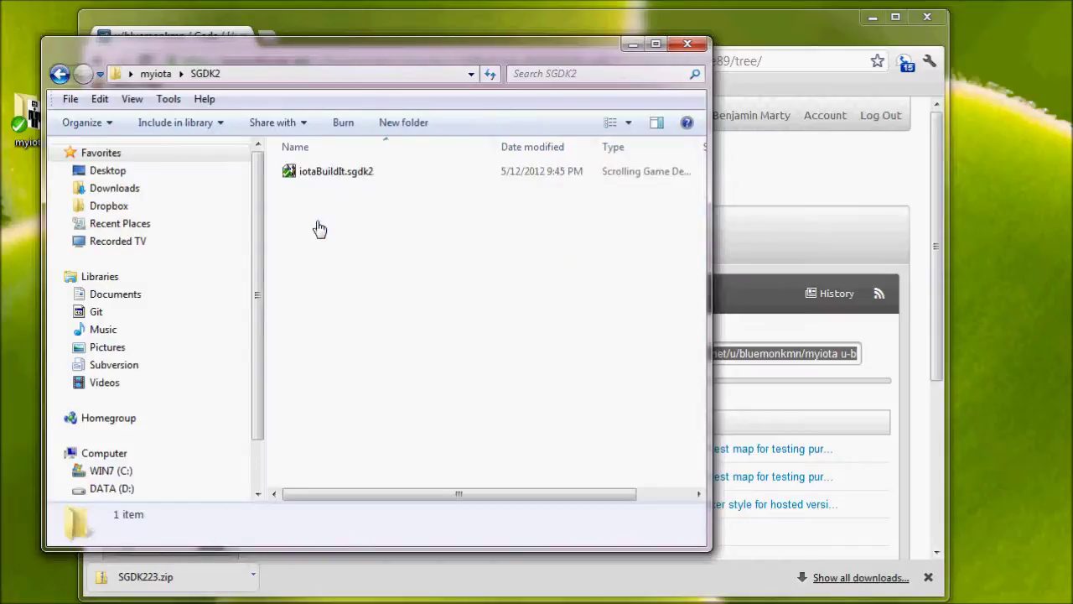
left_click(155, 72)
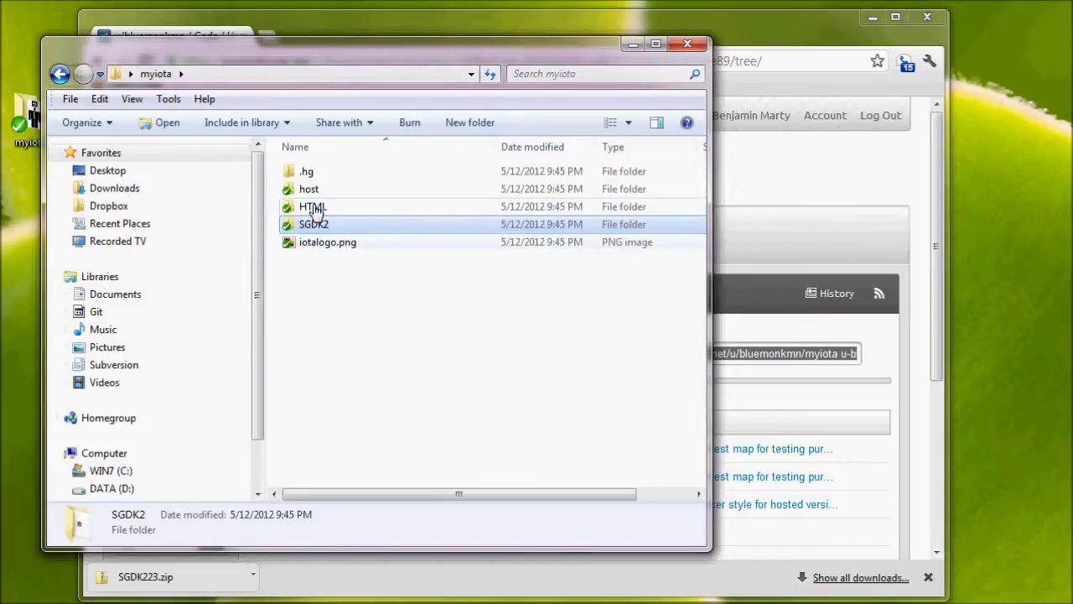
double_click(317, 207)
mouse_move(700, 252)
left_mouse_down()
mouse_move(703, 359)
mouse_move(713, 241)
left_mouse_up()
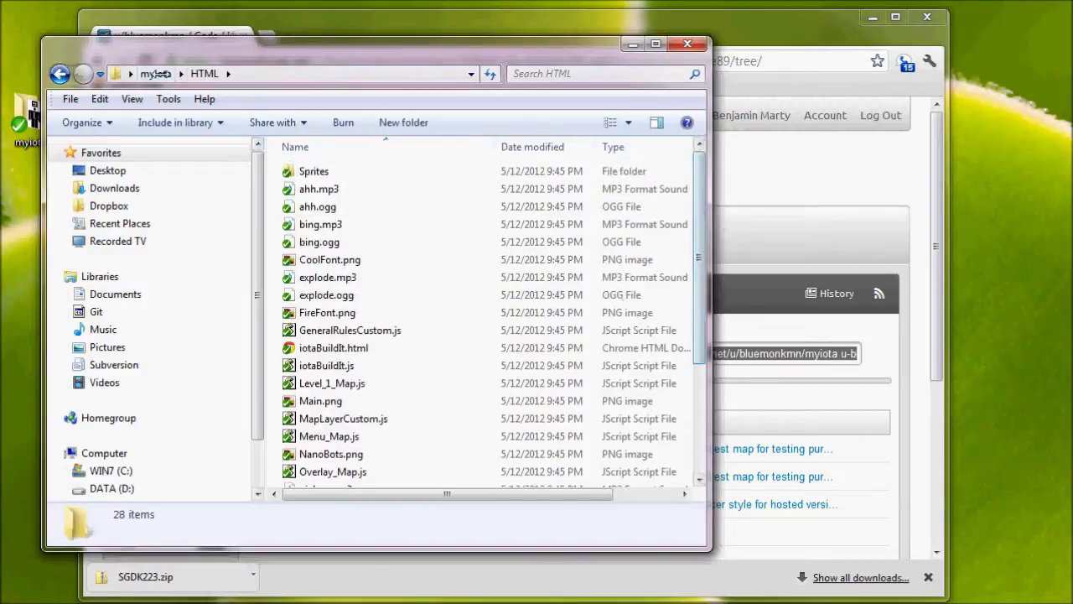
left_click(155, 76)
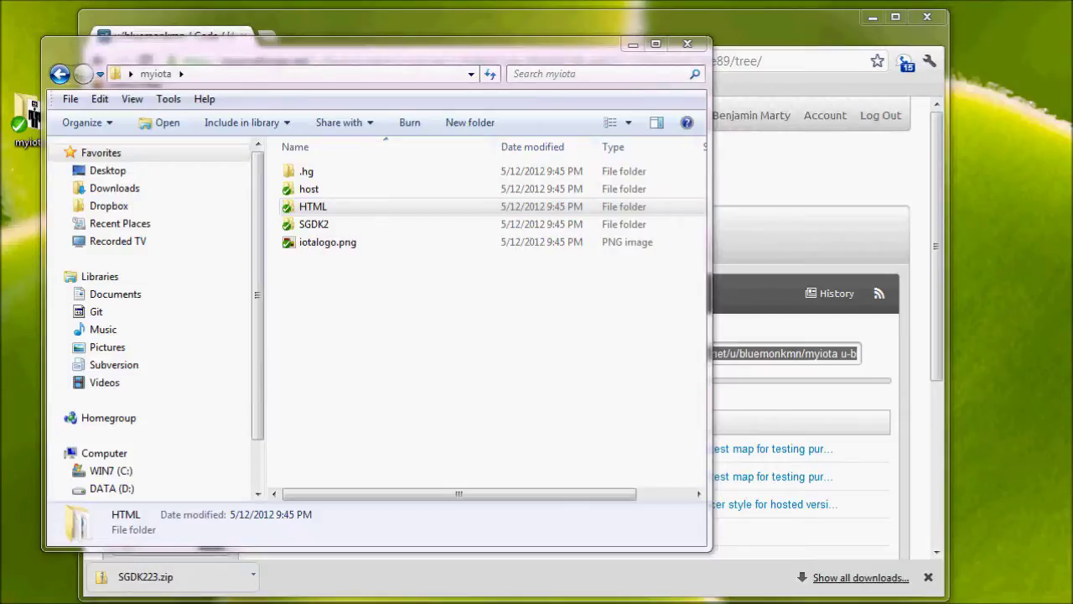
right_click(326, 210)
mouse_move(432, 421)
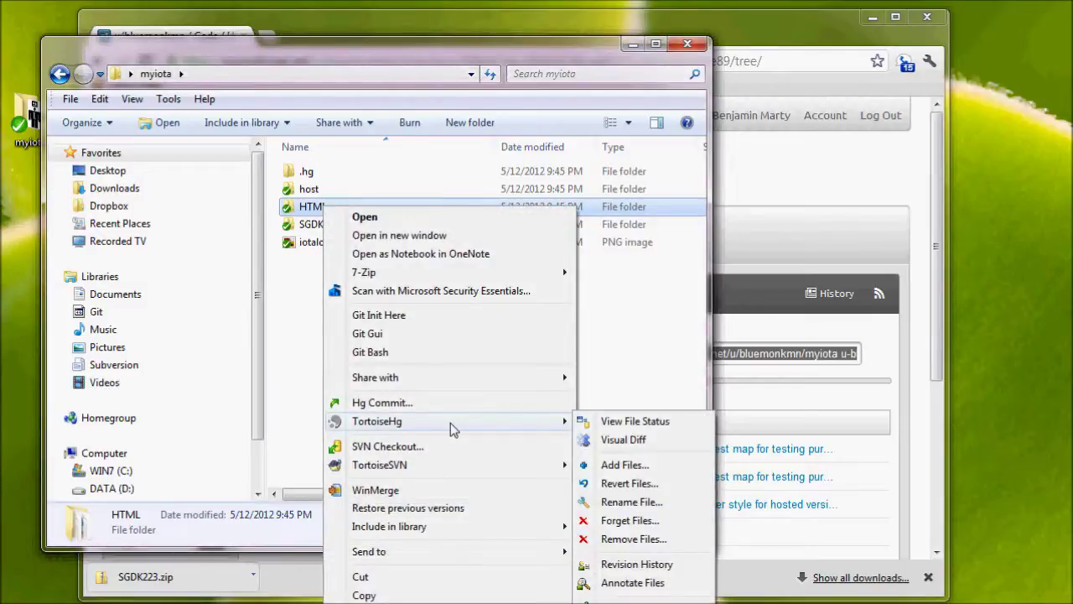
left_click(623, 442)
left_click(786, 457)
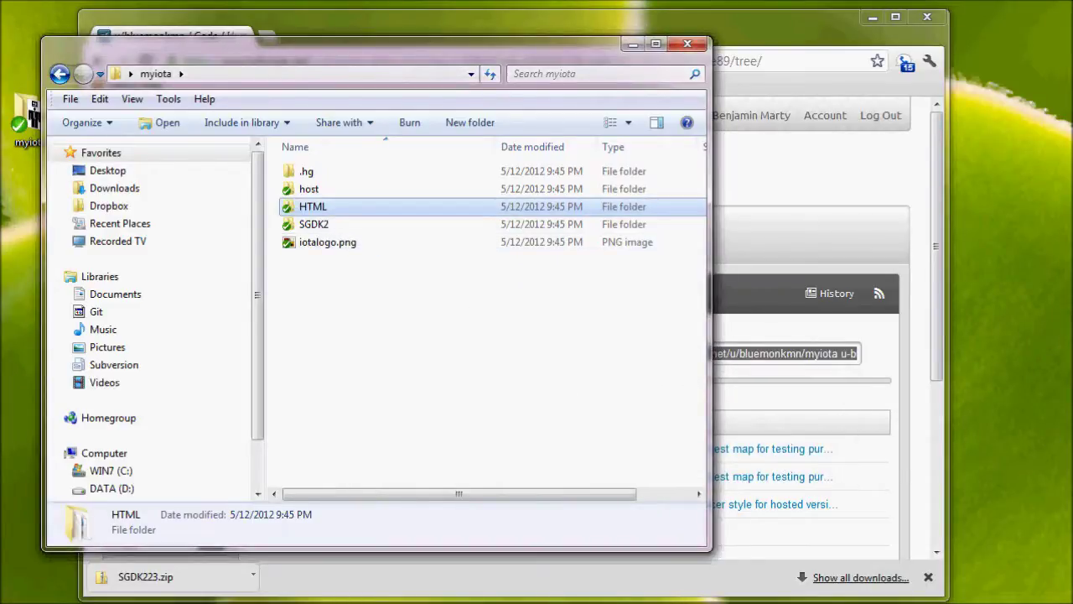
- Open iotaBuildIt.sgdk2 from the clone's SGDK2 folder in Scrolling Game Development Kit and move its window fully into view
double_click(340, 225)
left_click(171, 76)
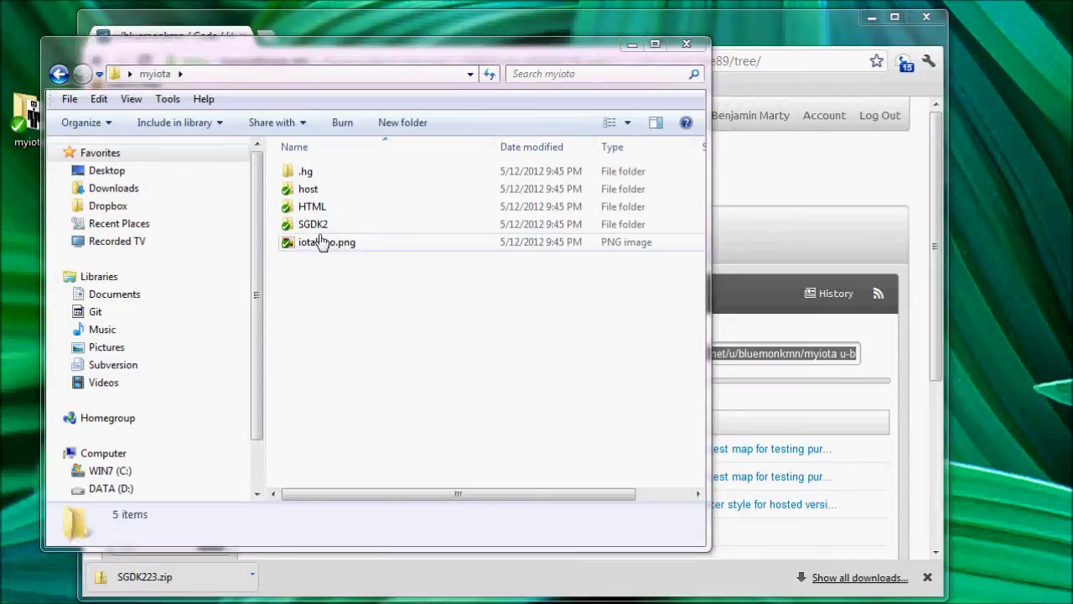
left_click(315, 228)
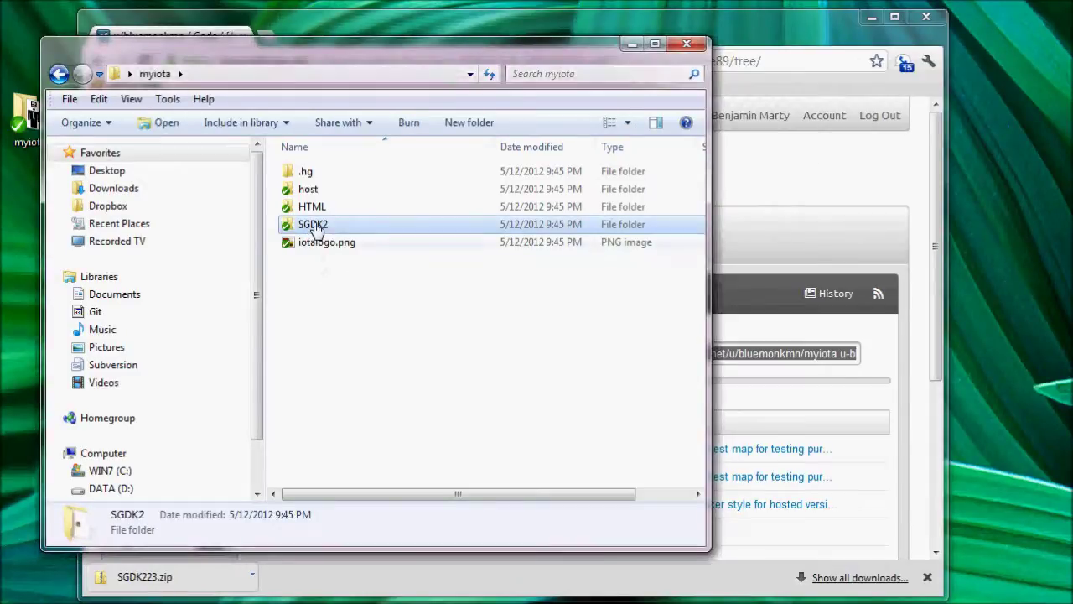
left_click(314, 228)
key("Escape")
double_click(312, 225)
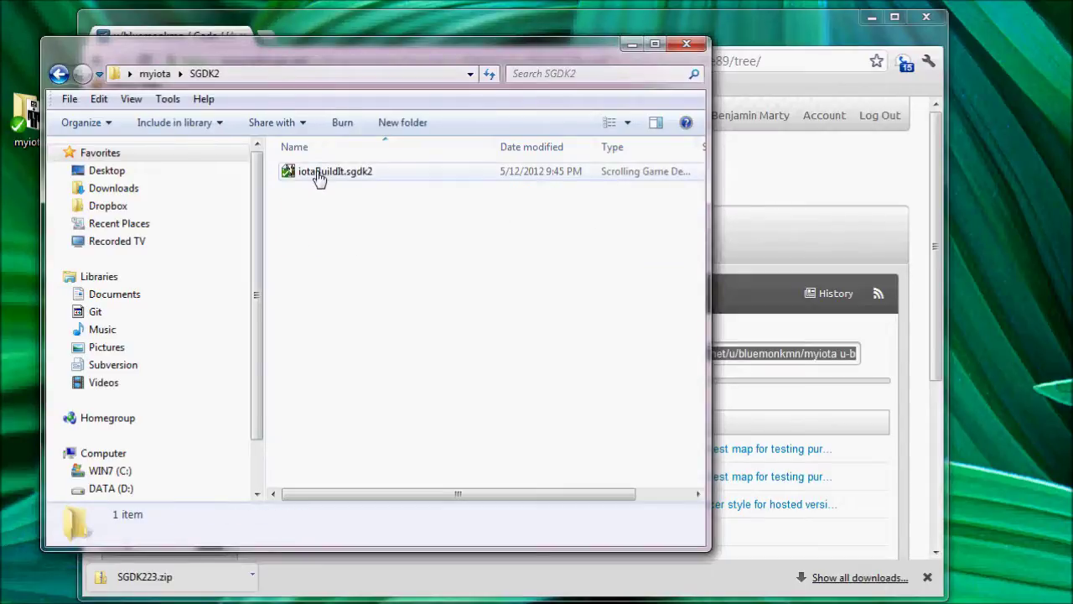
double_click(318, 178)
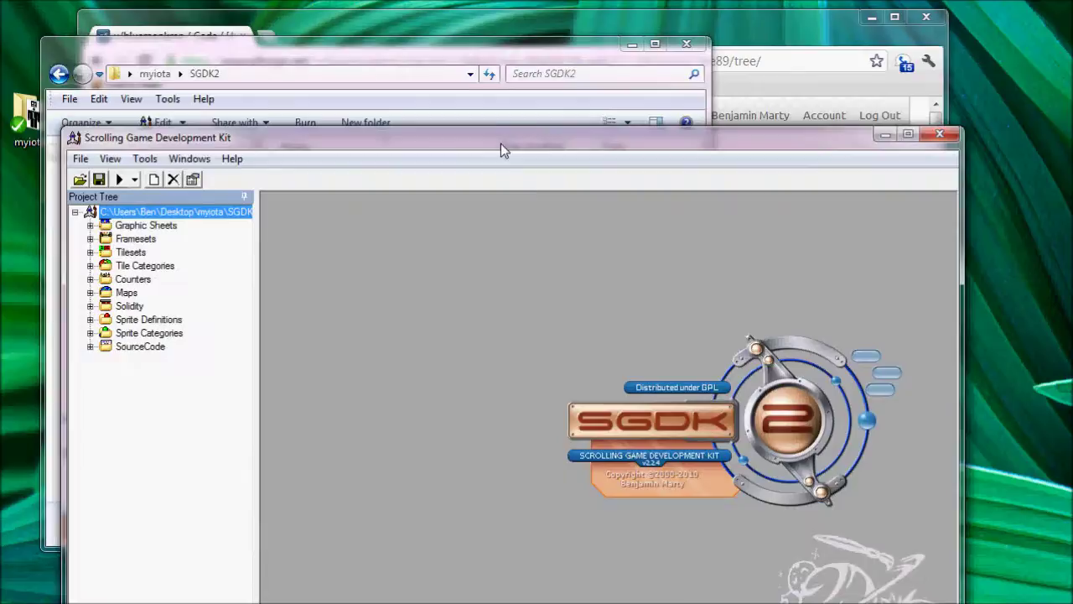
left_click_drag(501, 144, 471, 23)
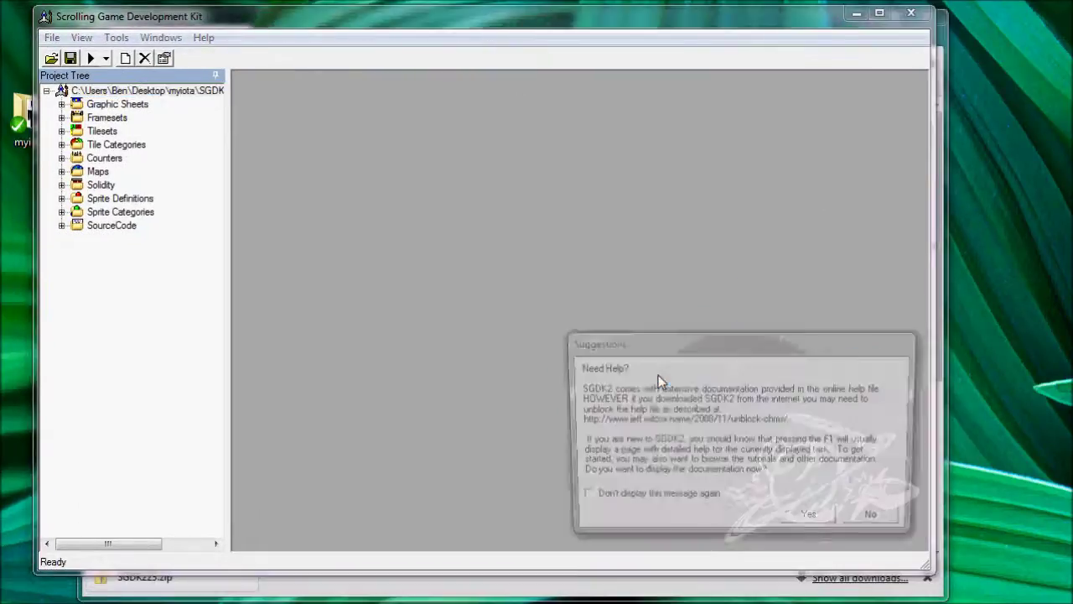
- Accept the suggestion to display the SGDK2 documentation, view the Introduction page and close the help window
left_click_drag(656, 339, 410, 180)
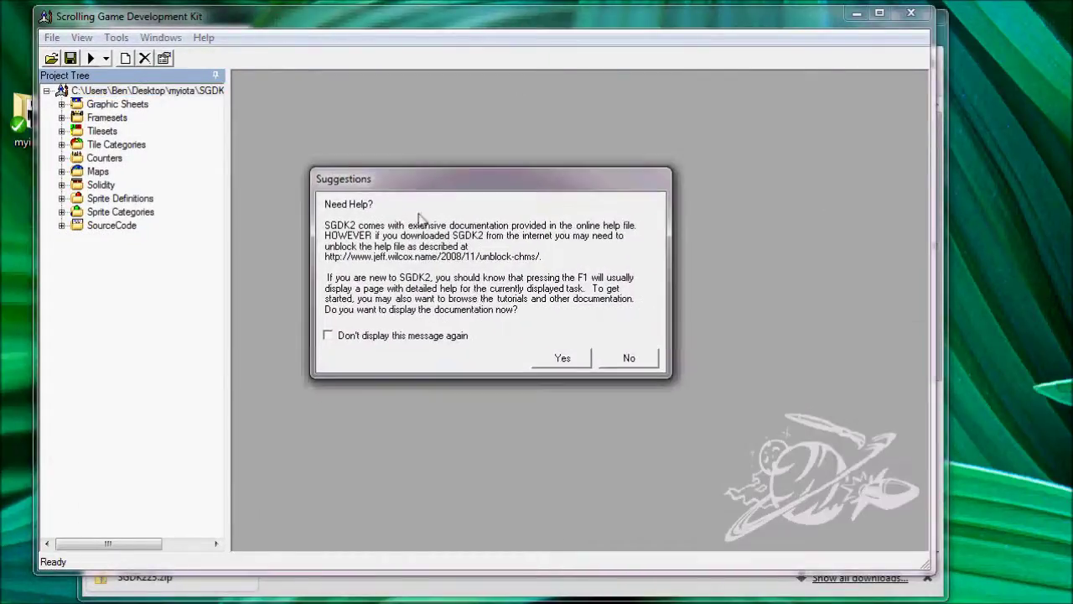
left_click(562, 359)
left_click_drag(359, 26, 402, 29)
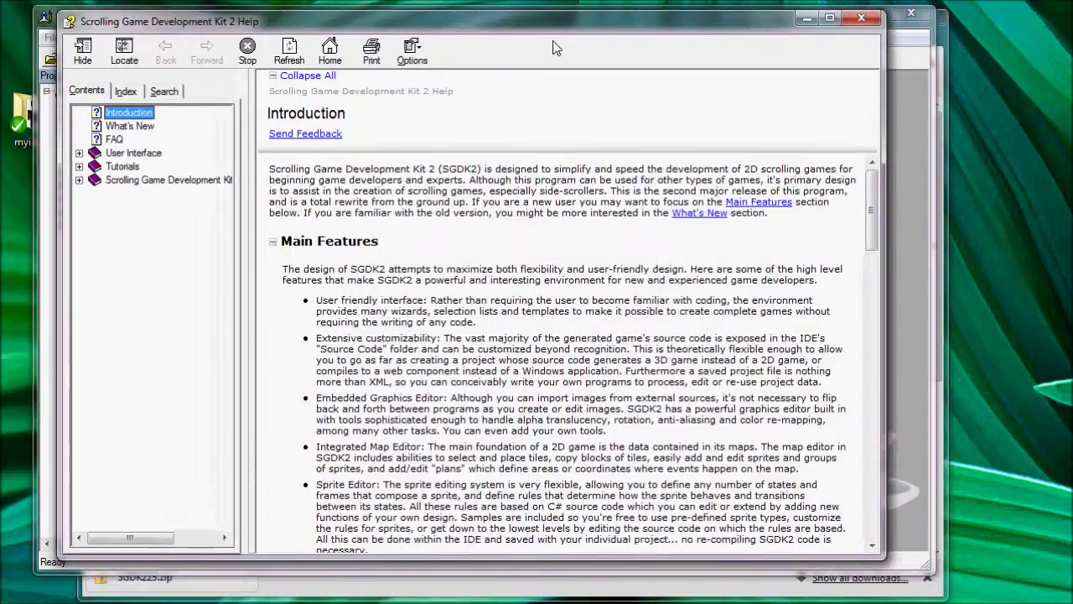
left_click(861, 19)
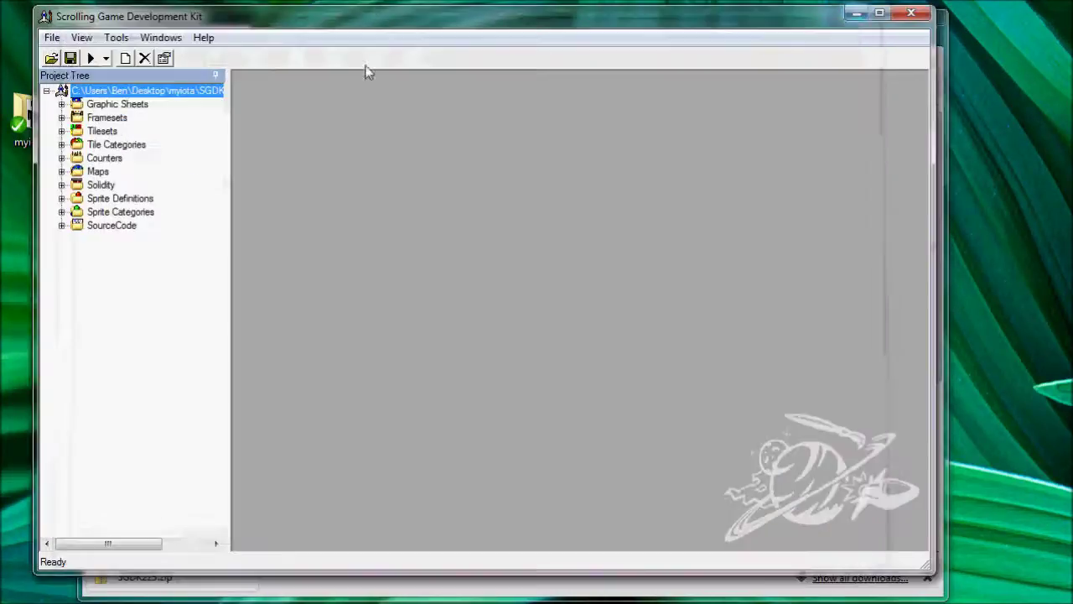
left_click(54, 39)
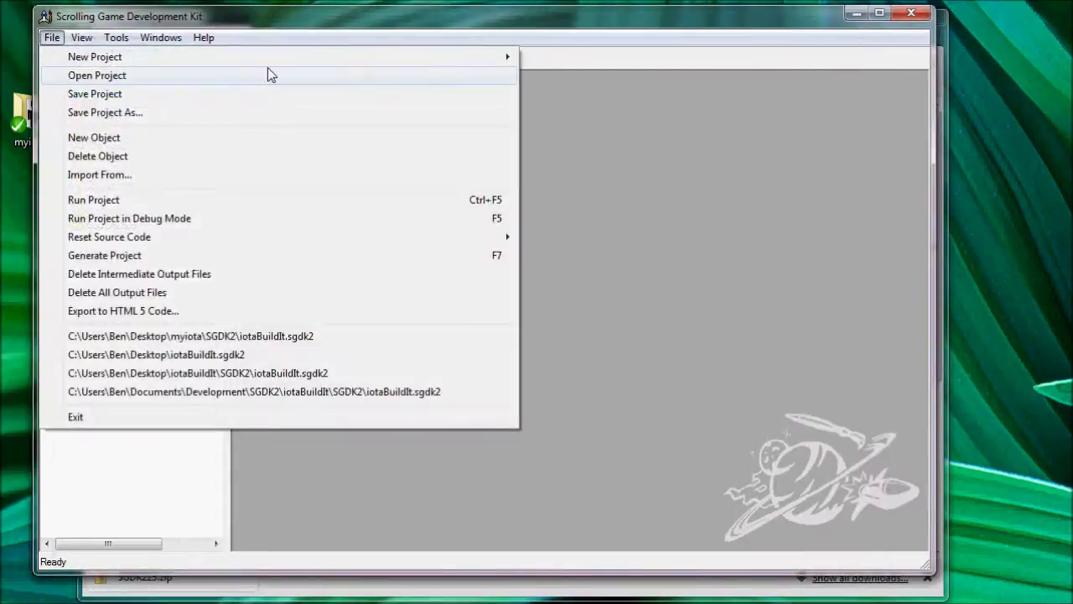
mouse_move(364, 60)
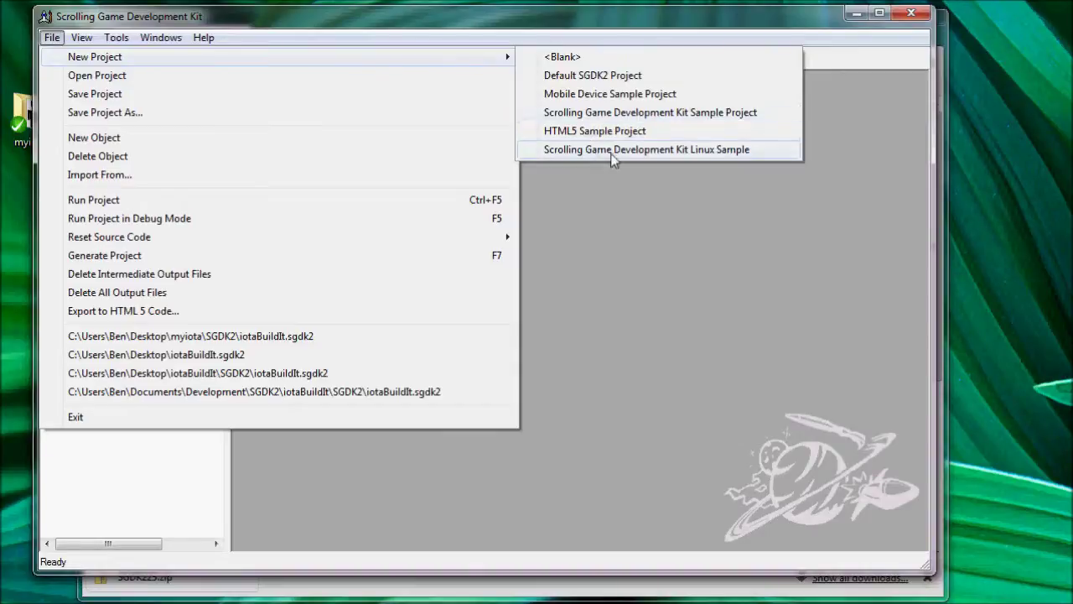
left_click(565, 262)
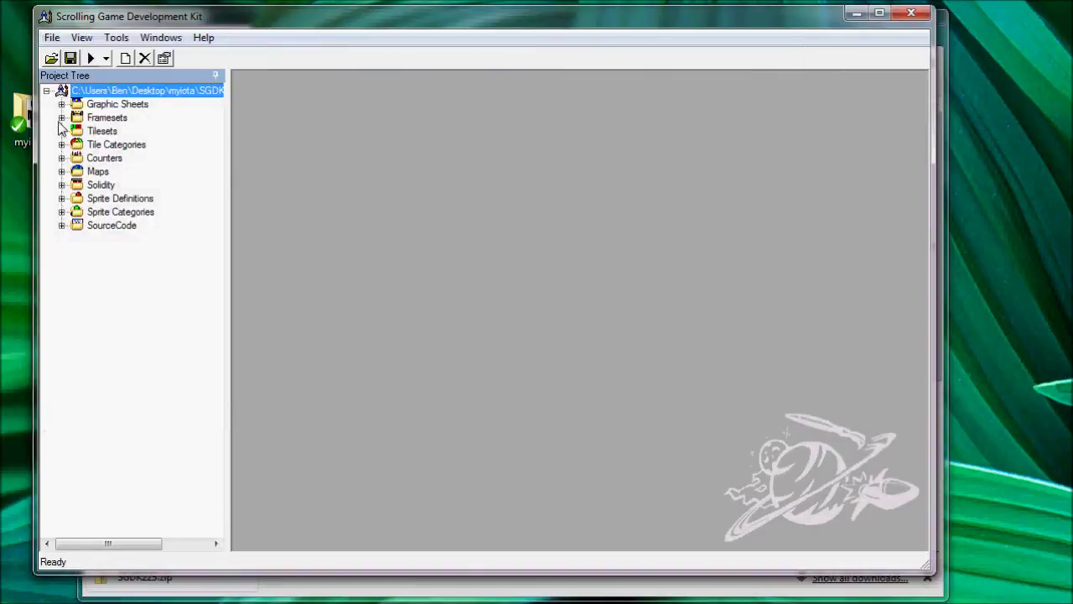
- Open the map editor for the Main layer of the Level 1 map
left_click(61, 171)
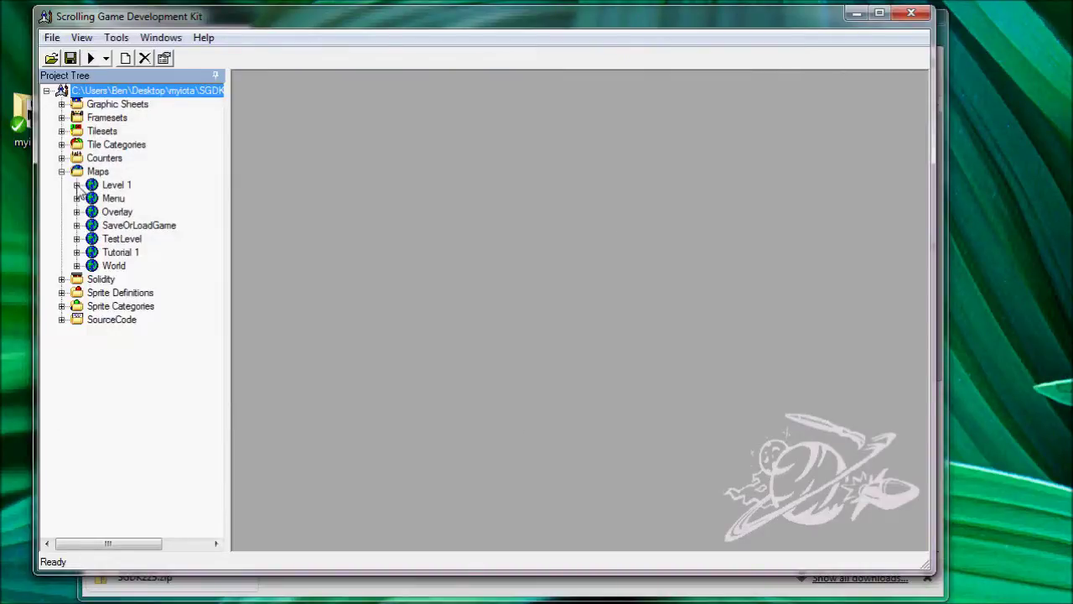
left_click(76, 185)
left_click(91, 198)
left_click(107, 239)
double_click(157, 252)
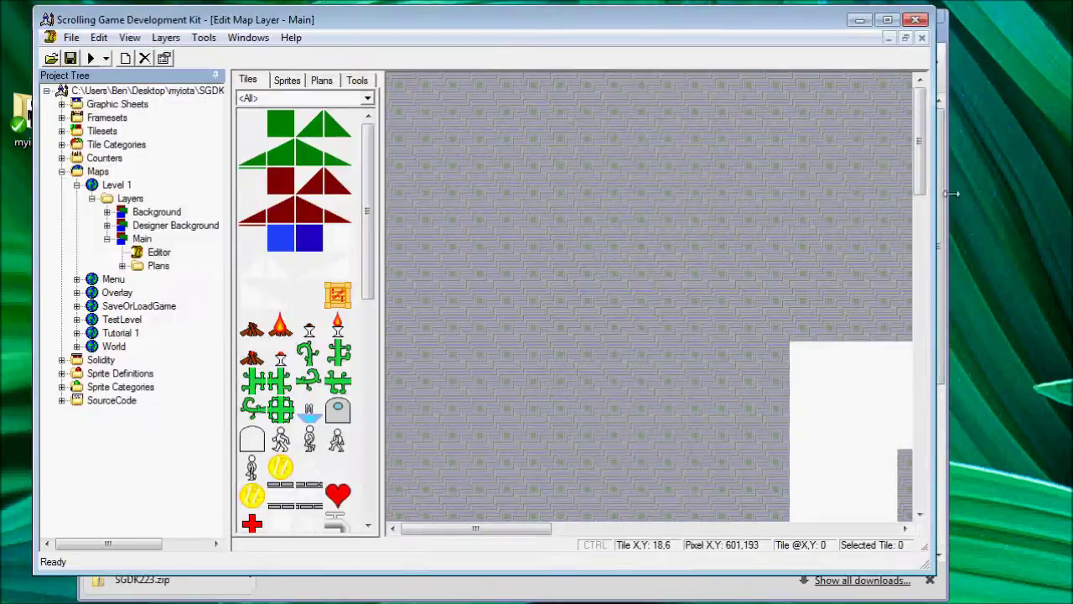
- Examine the tile and sprite layout across the Level 1 Main layer, from the start area to the far side, and close the editor
left_click_drag(919, 187, 909, 268)
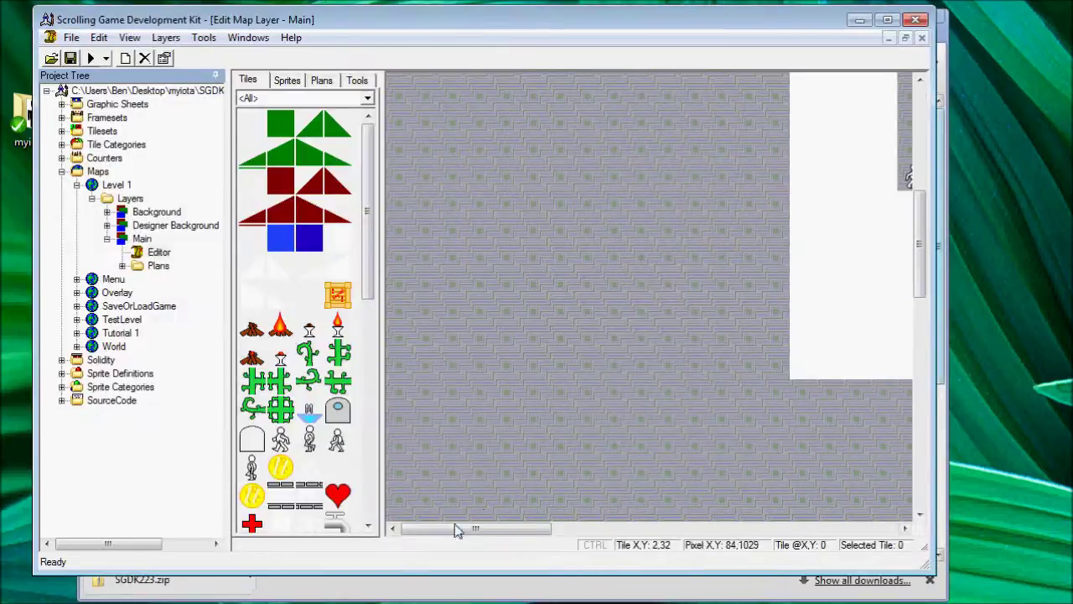
left_click_drag(471, 529, 590, 528)
left_click(920, 80)
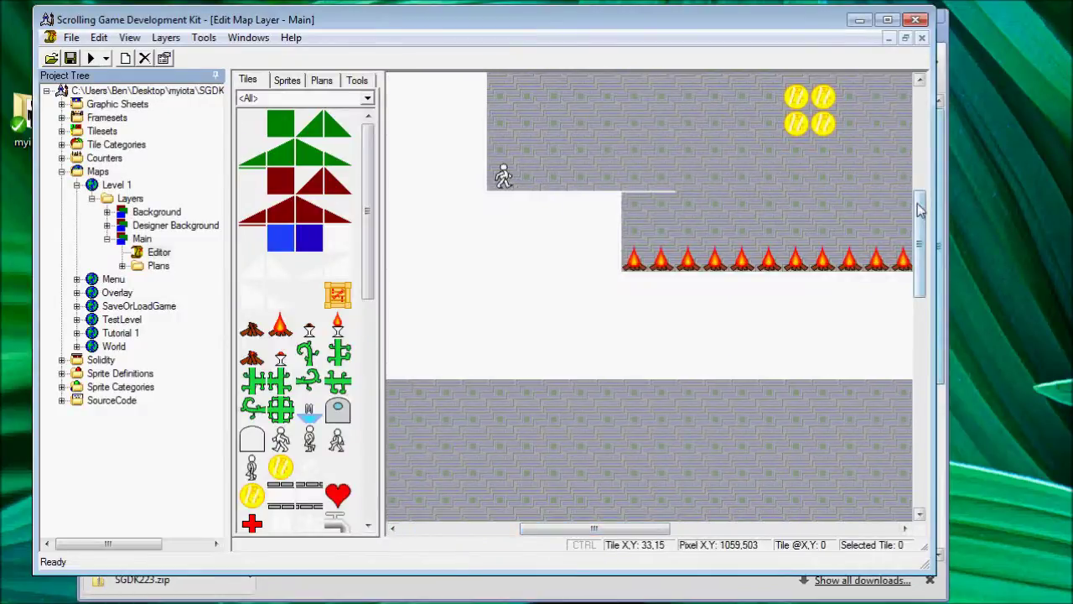
left_click_drag(651, 529, 879, 529)
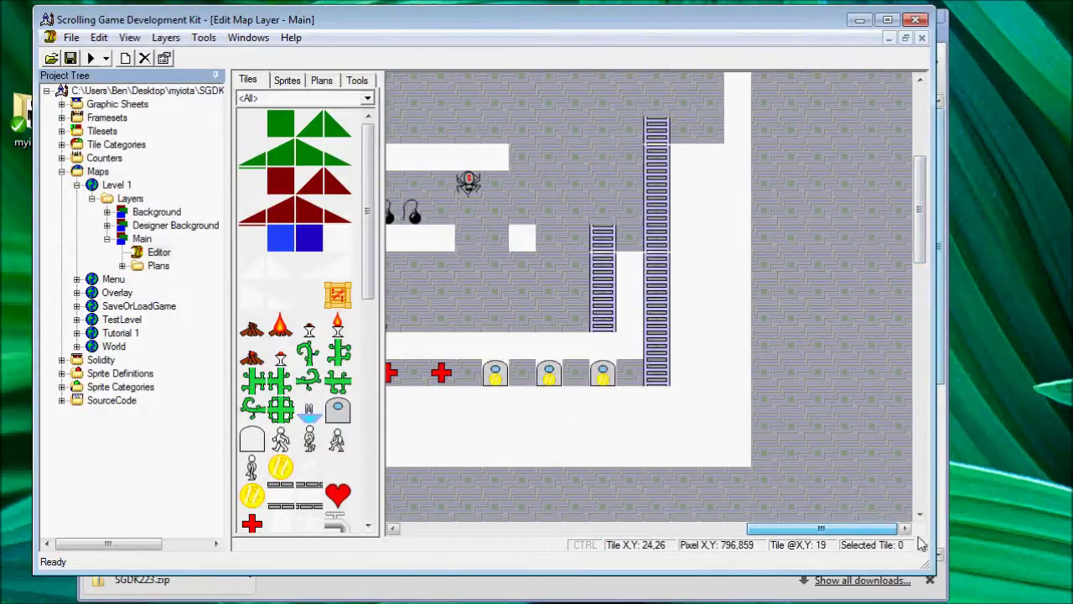
left_click(922, 38)
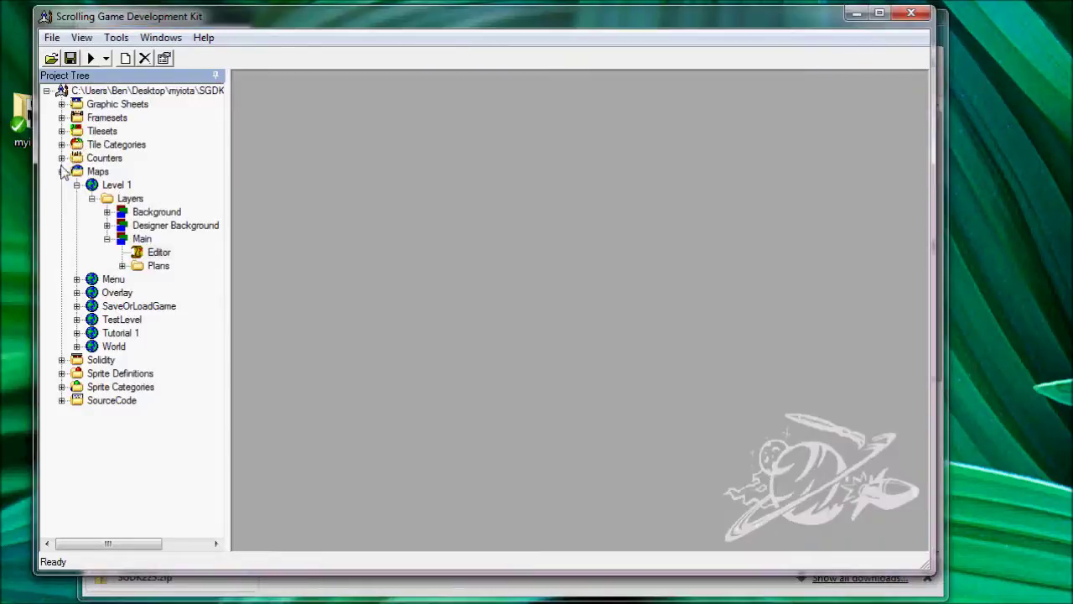
- Tint the fourth human figure frame in the MainFrames frameset by setting ModulateRed to 150 and ModulateGreen to 200, and close the frameset
left_click(61, 117)
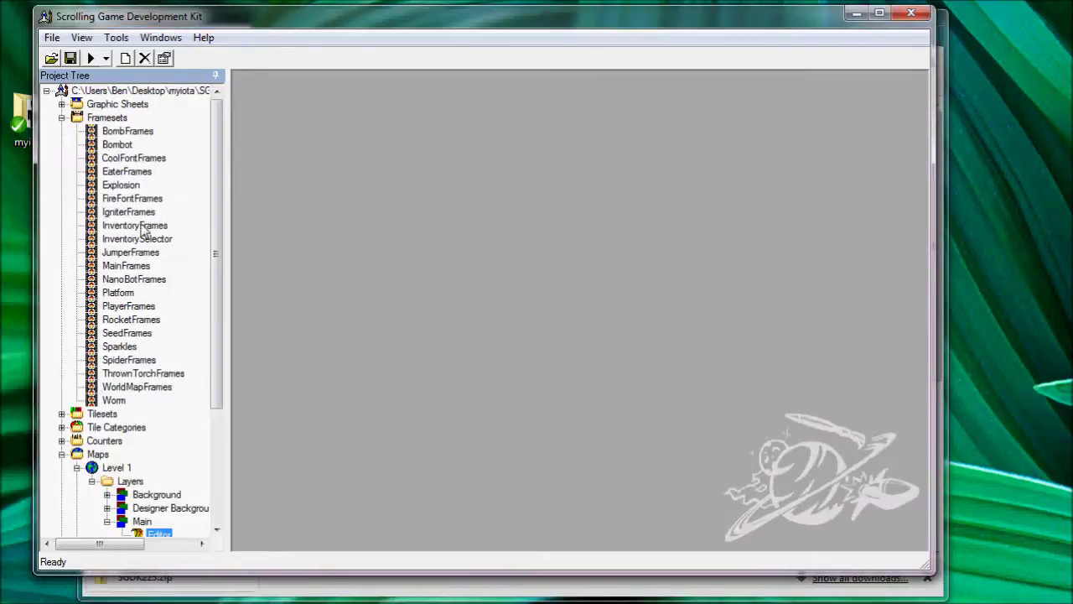
double_click(134, 266)
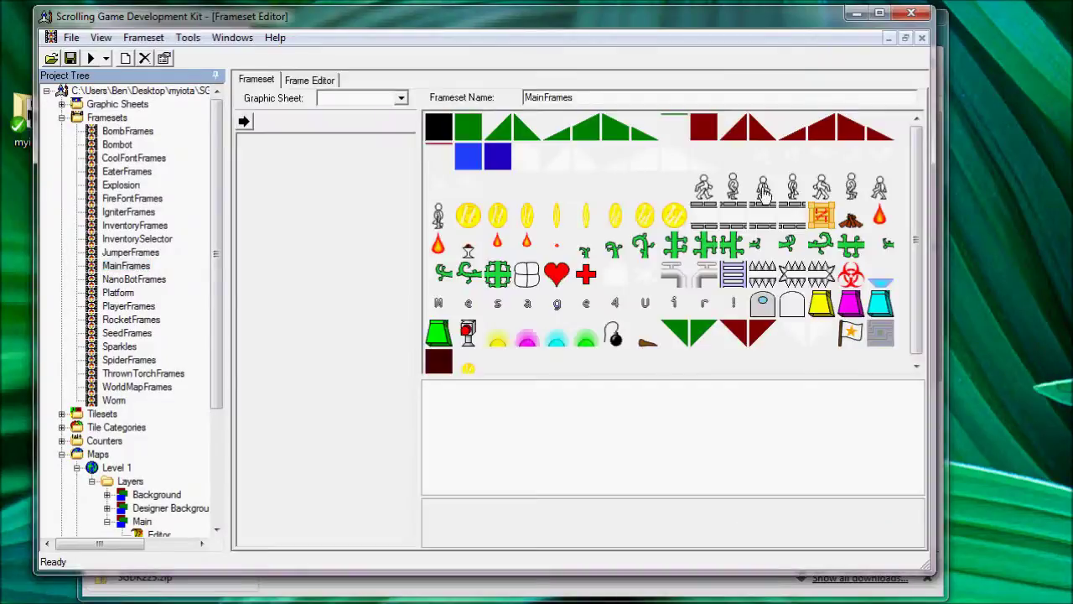
left_click(791, 191)
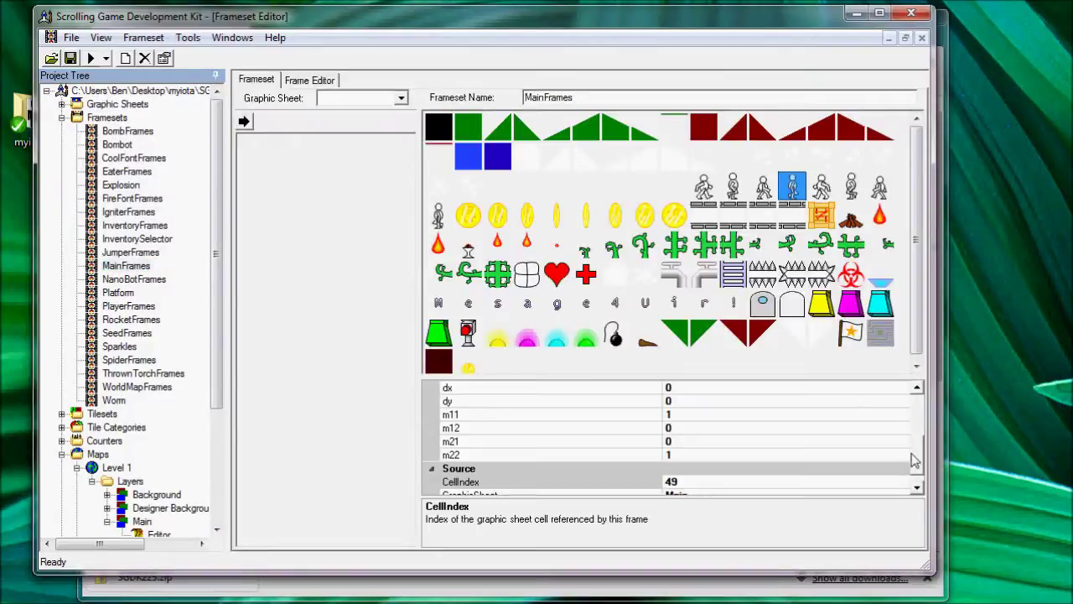
left_click_drag(917, 460, 918, 419)
left_click(720, 442)
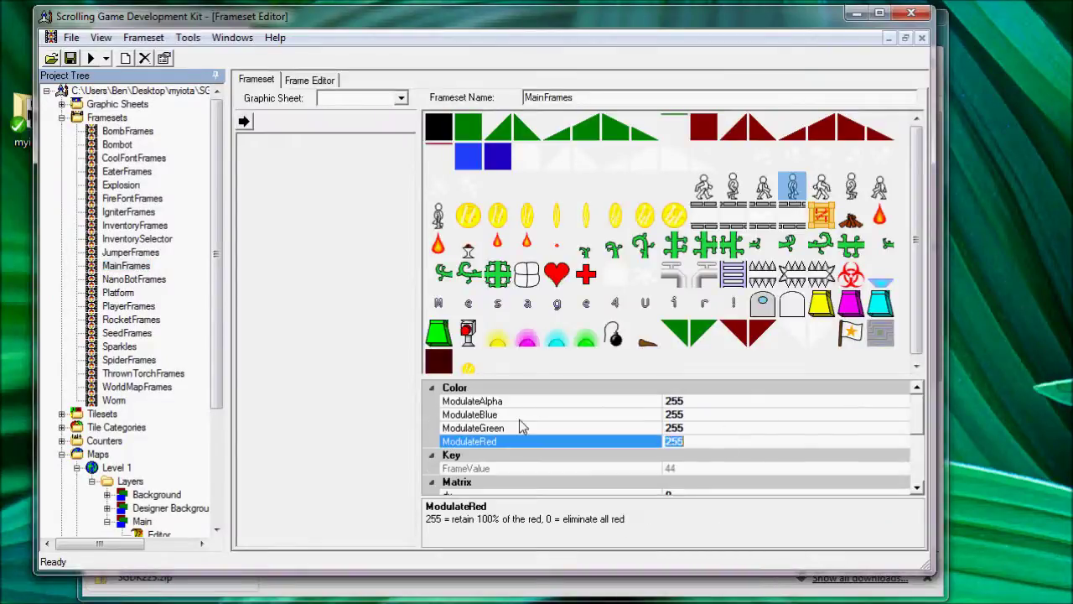
type("150")
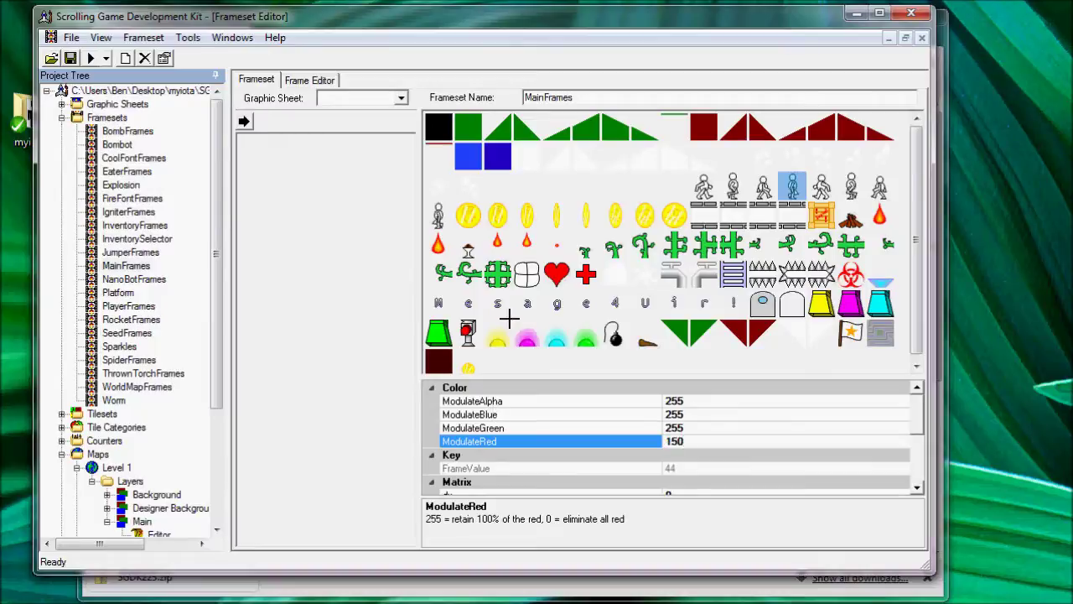
left_click(686, 431)
type("200")
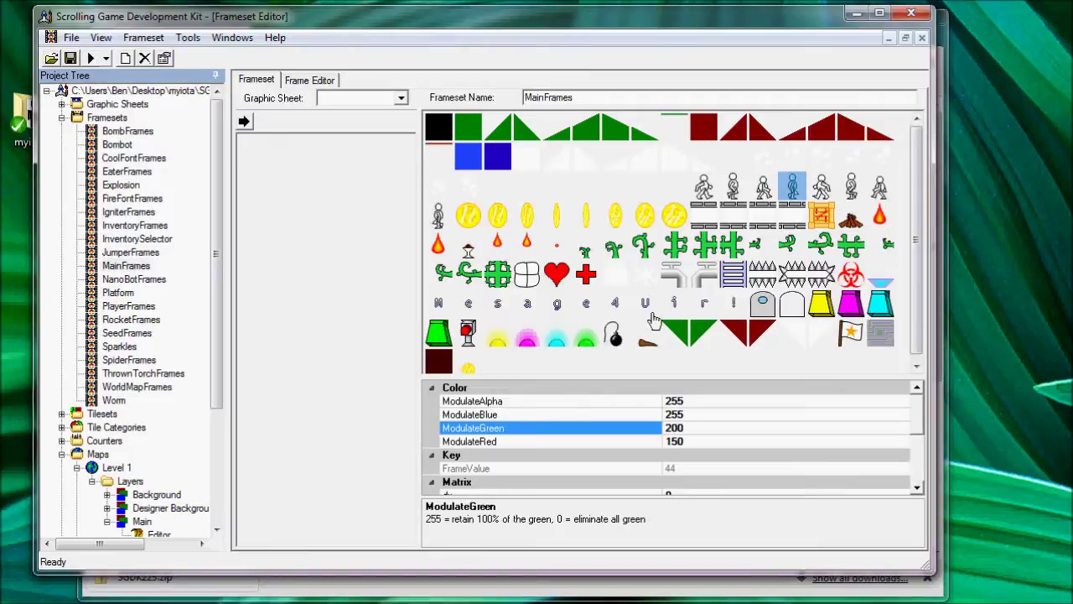
left_click(822, 188)
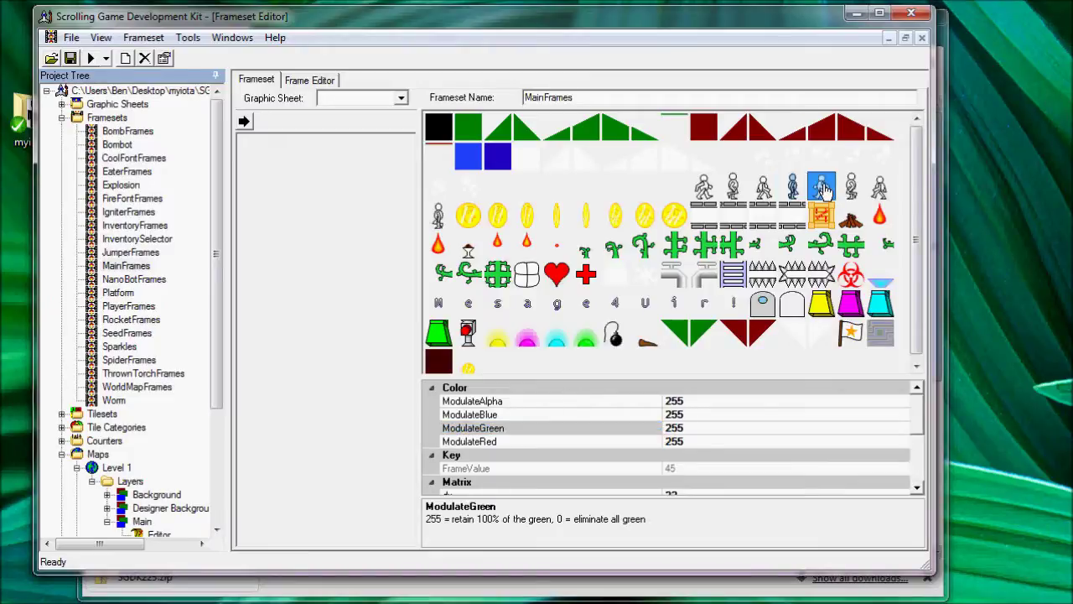
left_click(921, 37)
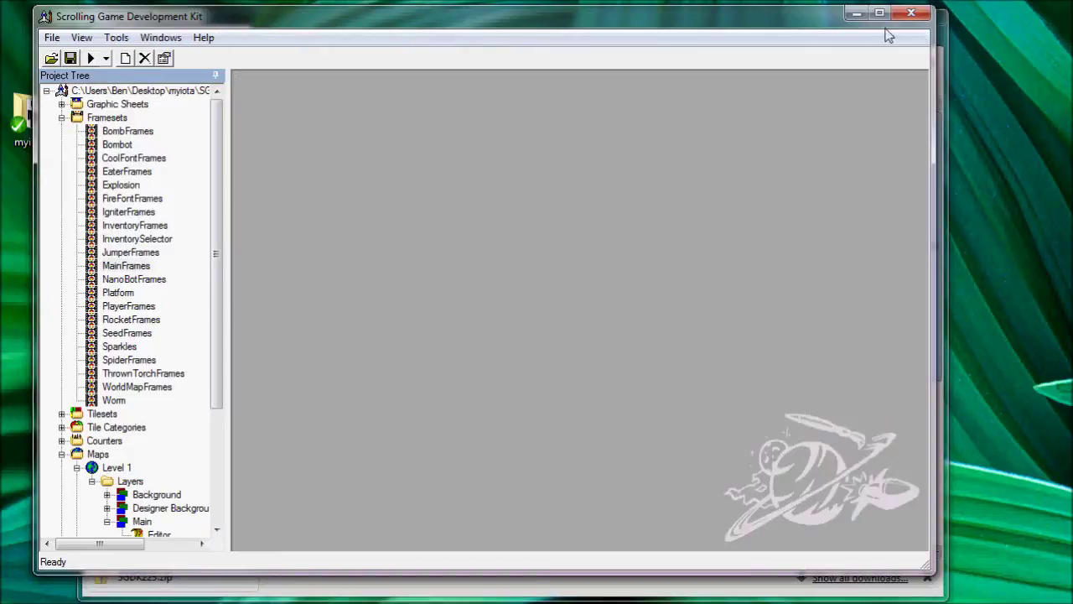
- Open the MainTiles tileset and add a mapped tile with the custom tile value 45
left_click(61, 118)
left_click(61, 131)
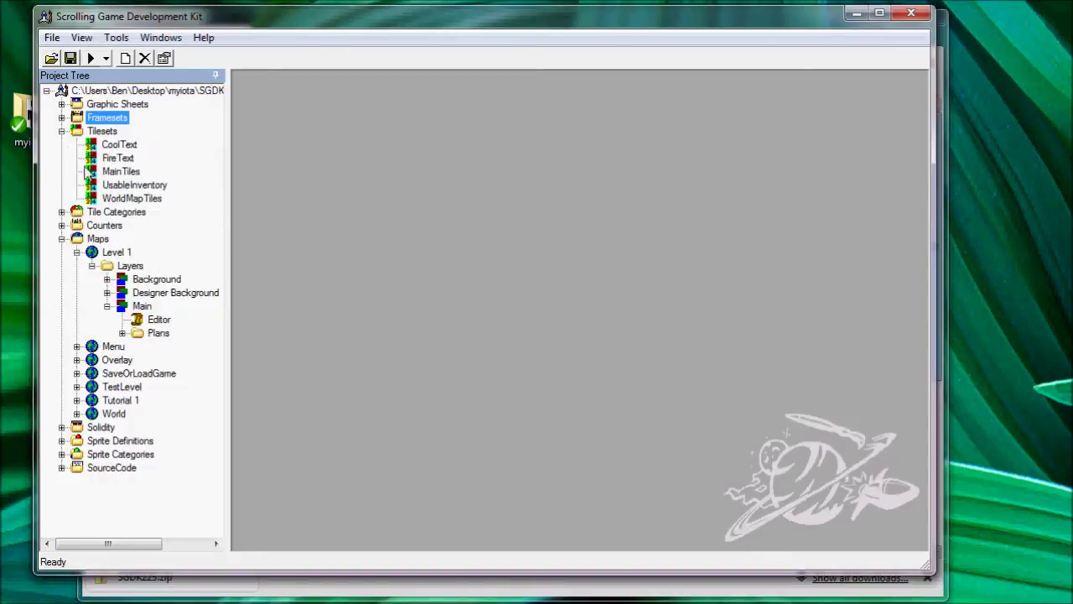
left_click(122, 172)
double_click(123, 172)
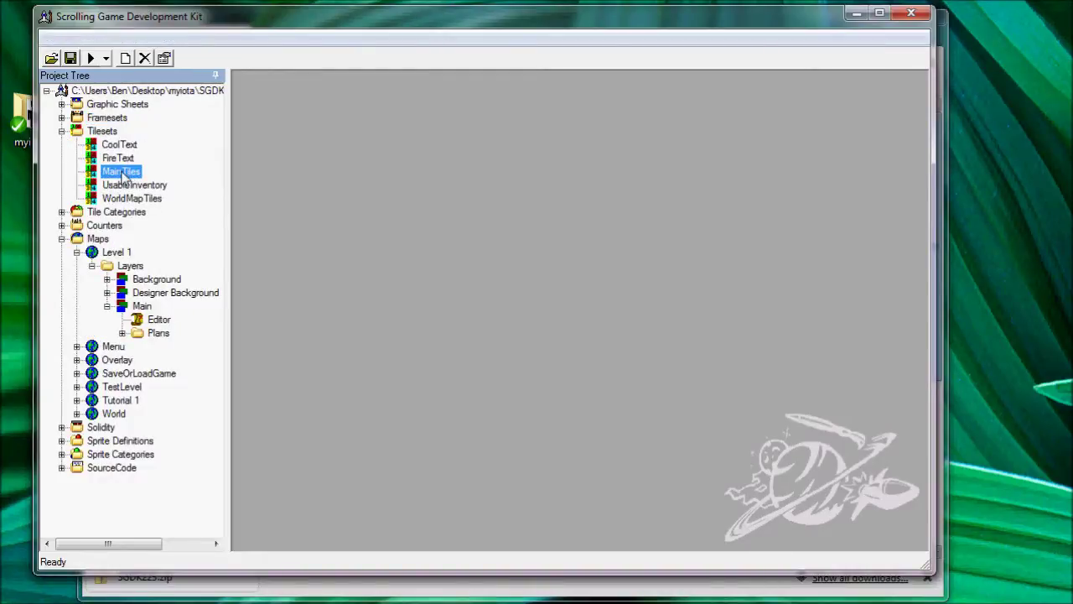
left_click(451, 126)
left_click_drag(452, 166, 450, 212)
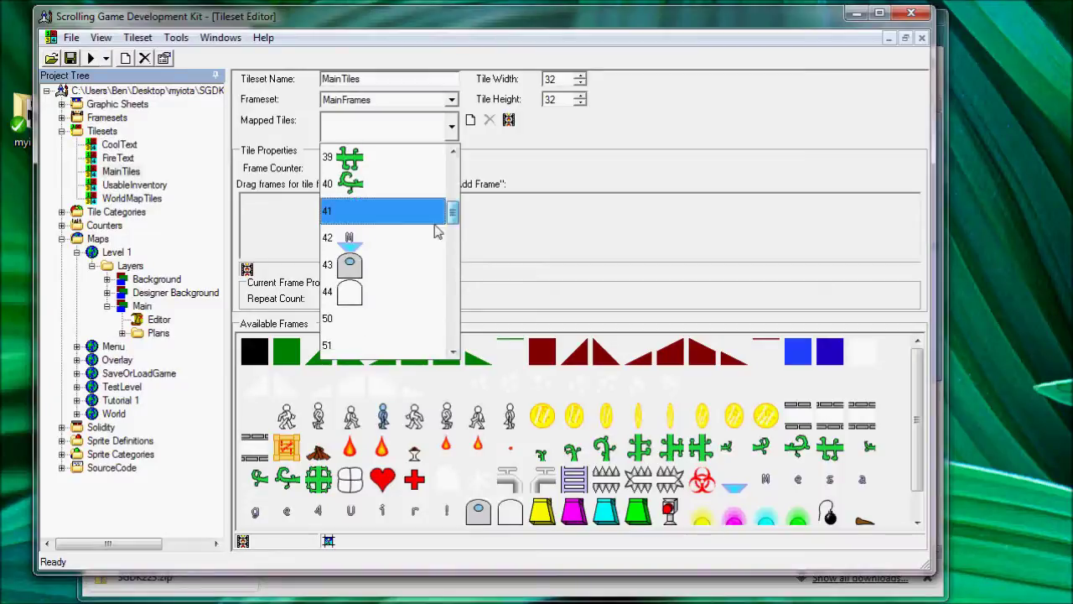
left_click(471, 121)
left_click(471, 121)
left_click(323, 372)
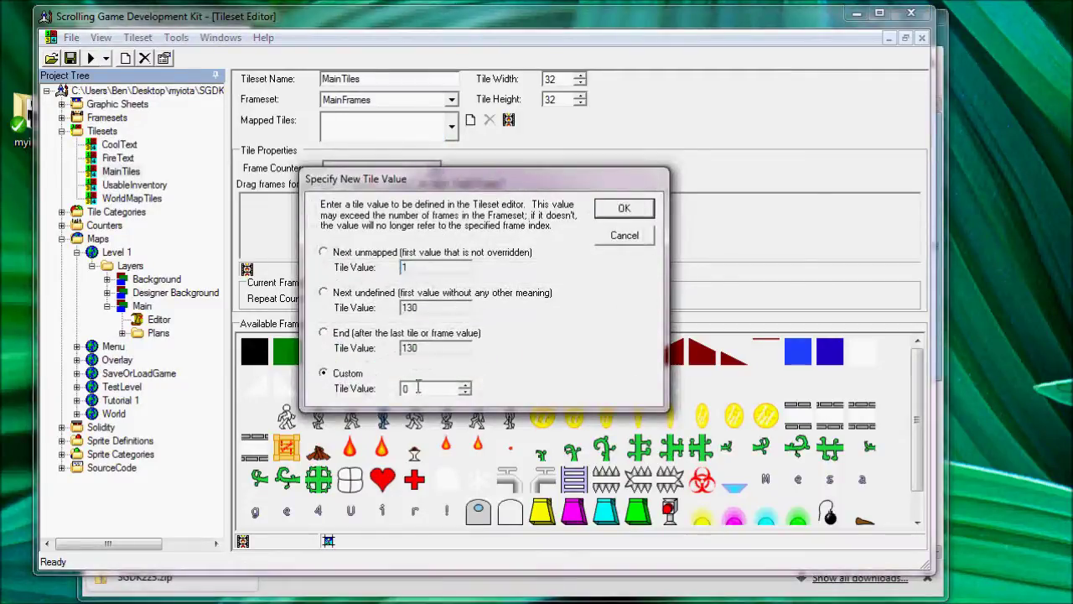
type("45")
left_click(624, 208)
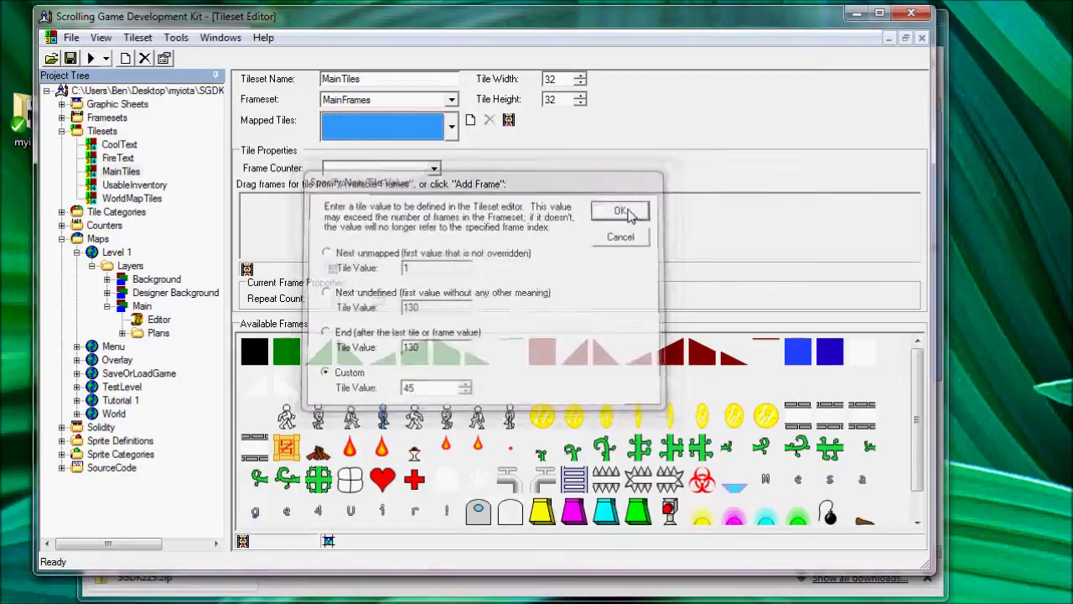
left_click_drag(259, 220, 260, 219)
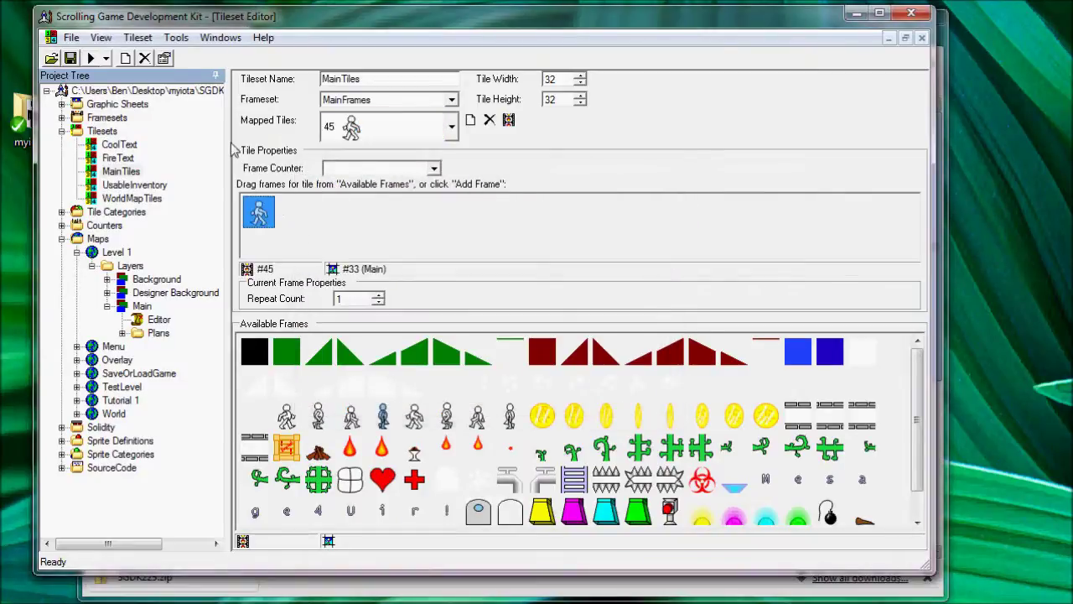
left_click(140, 41)
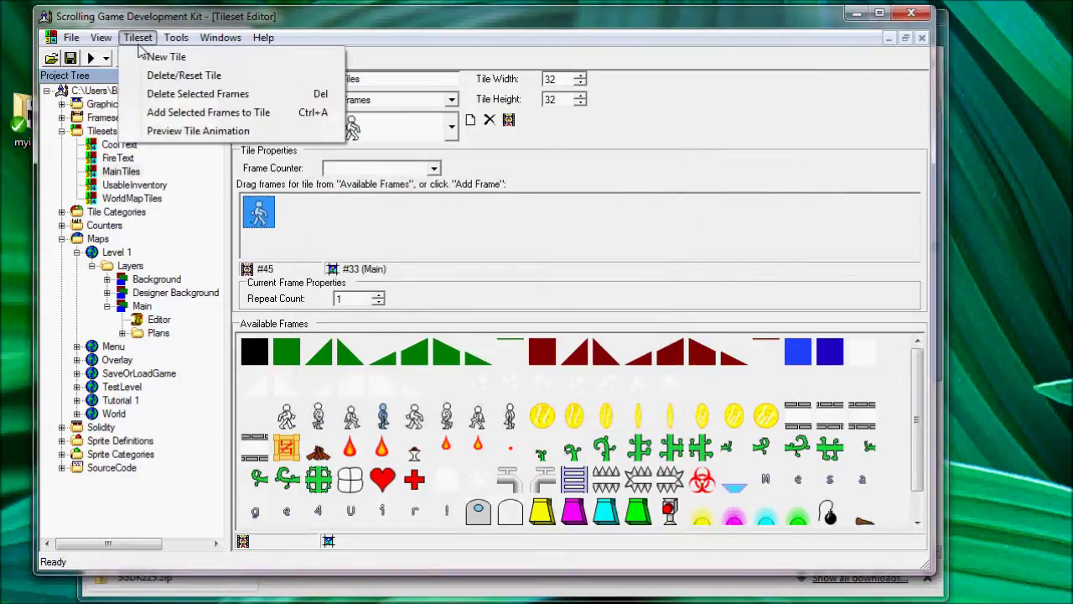
left_click(172, 94)
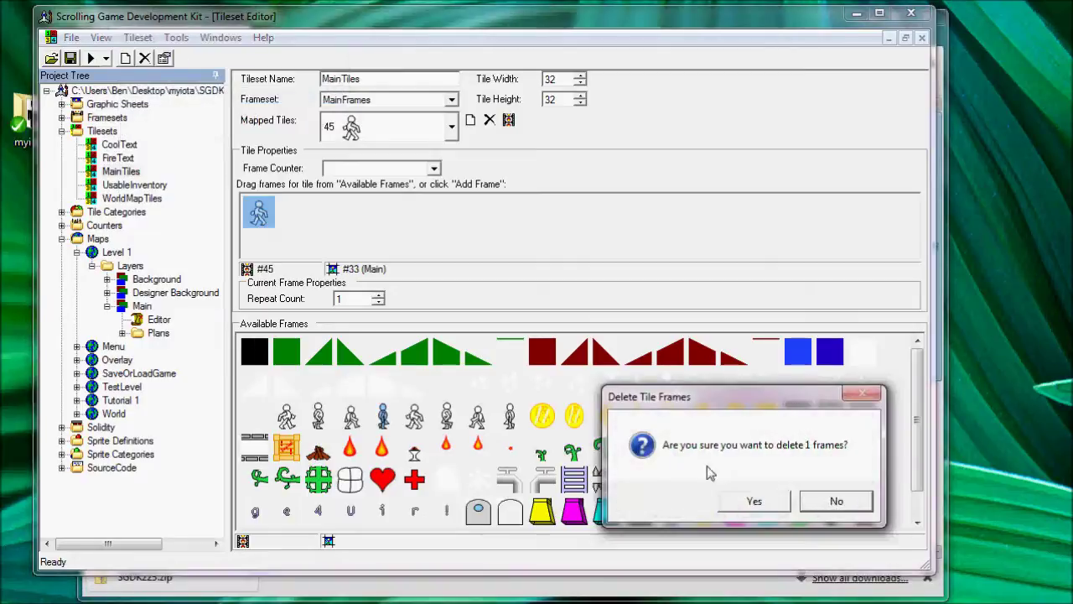
left_click(754, 501)
- Assign the blue-tinted figure frame to tile 45 and close the MainTiles tileset
left_click_drag(383, 415, 260, 217)
left_click(451, 126)
left_click(458, 136)
left_click(923, 39)
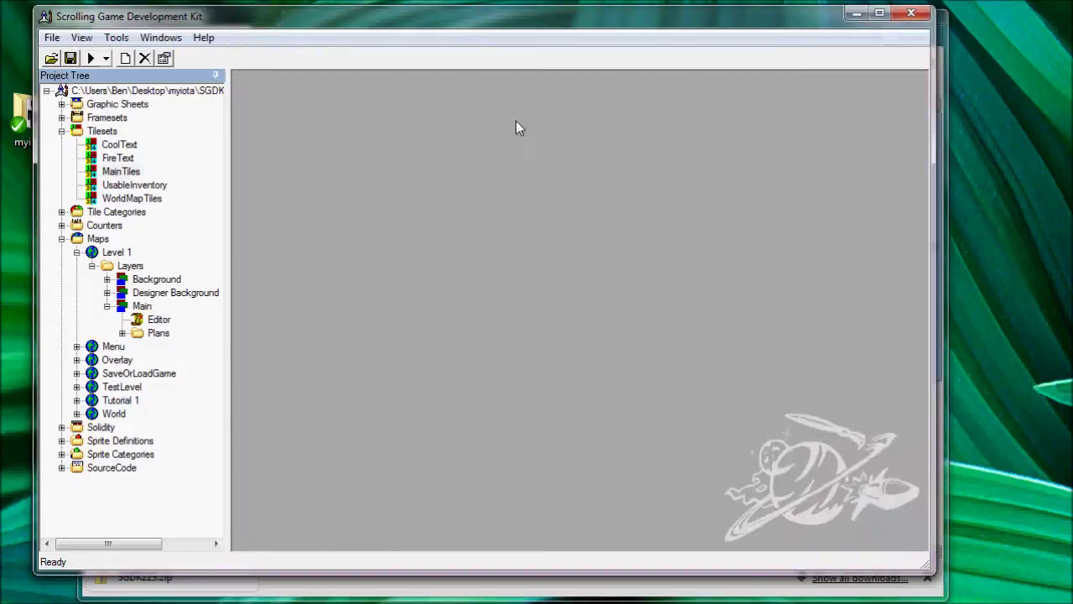
- Open the Level 1 Main layer in the map editor and place the blue figure tile at tile position 41,12
left_click(61, 130)
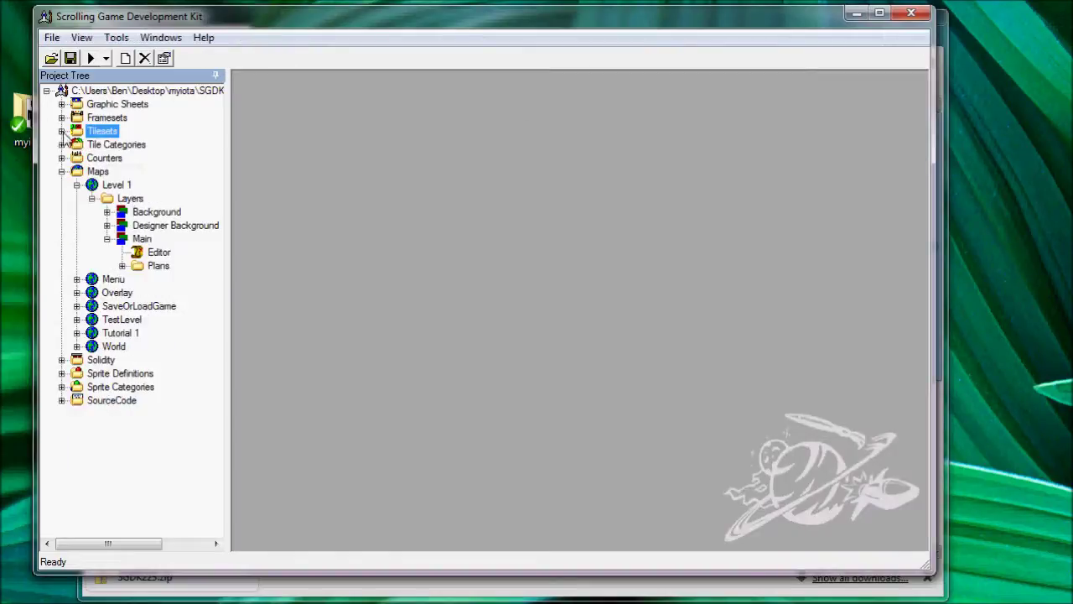
double_click(151, 254)
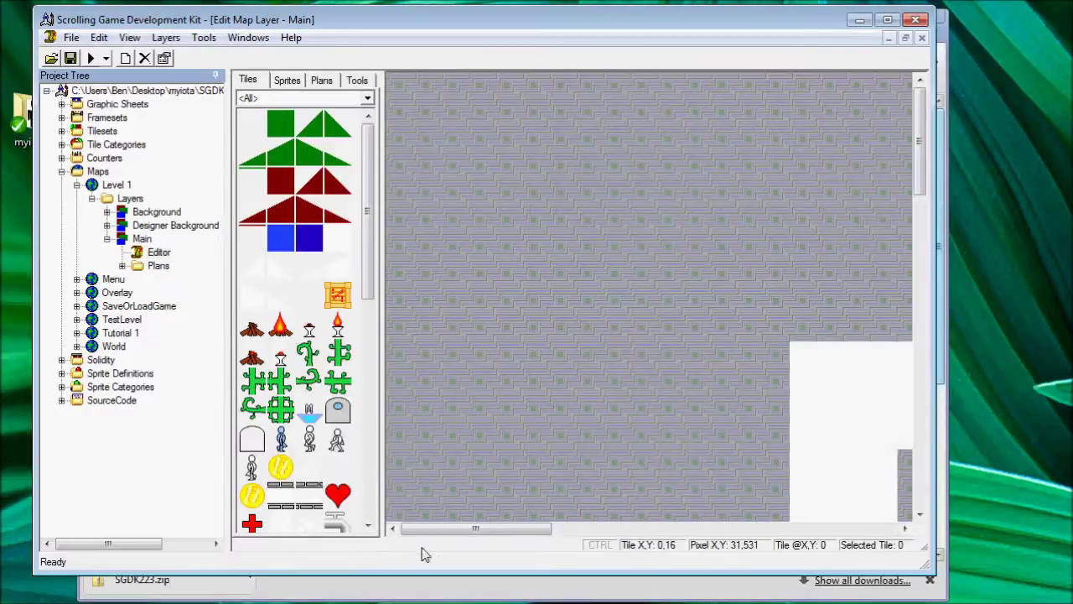
left_click_drag(434, 529, 713, 536)
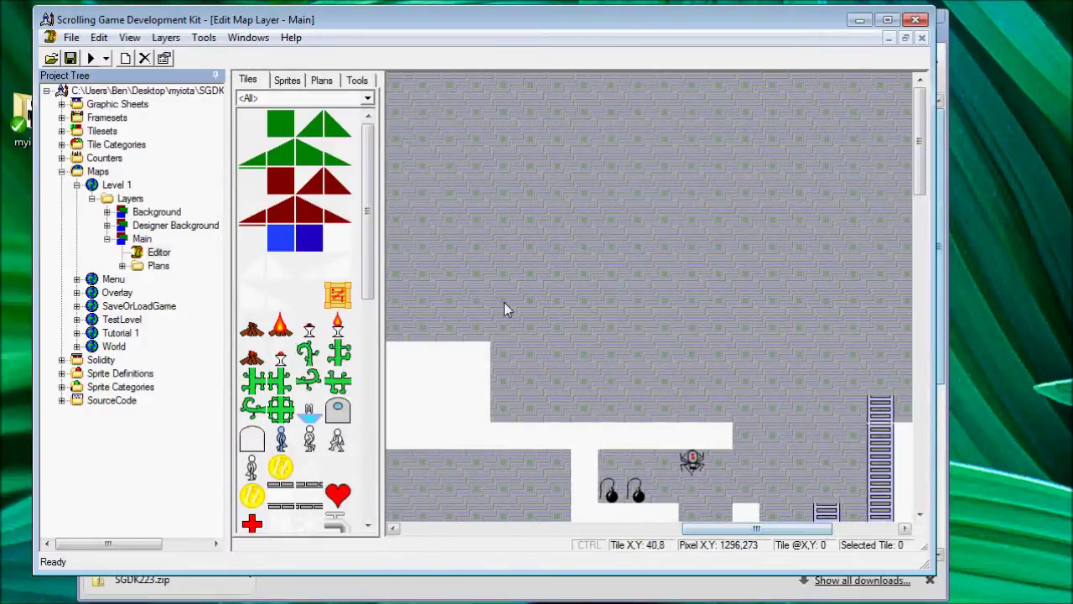
left_click(286, 444)
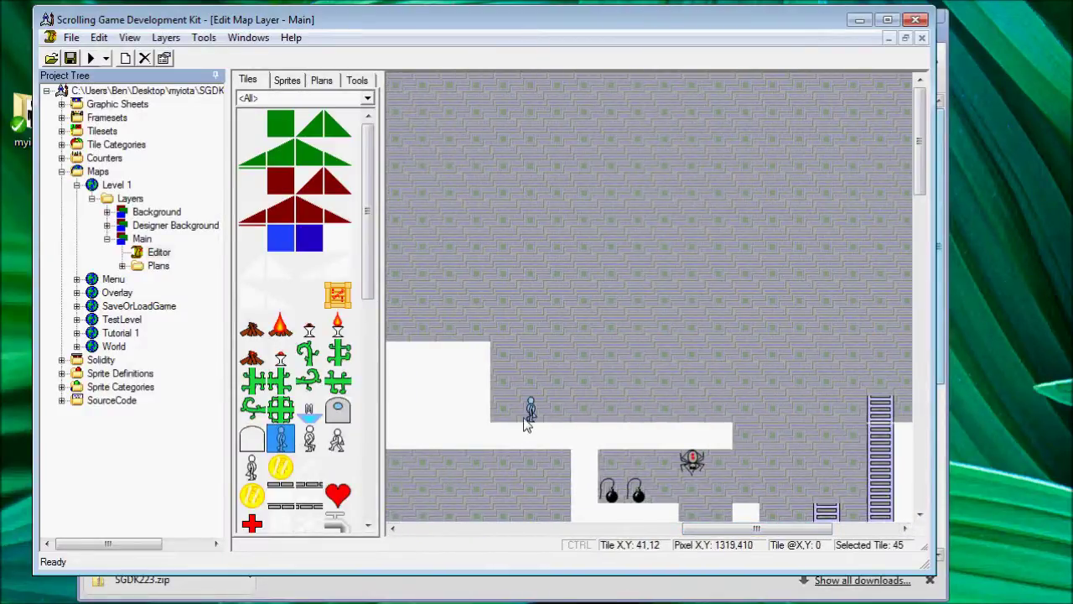
left_click(529, 423)
- Create a new plan on the Main layer with a rectangle around the blue figure, from about 1324, 386 to 1406, 417
left_click(323, 83)
left_click(248, 113)
left_click(277, 154)
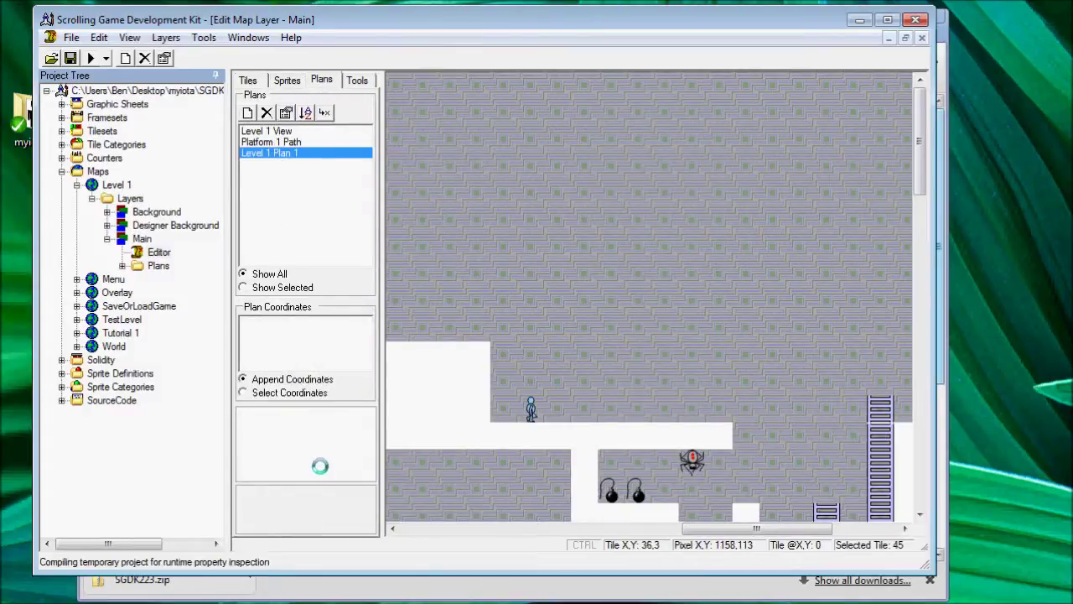
left_click_drag(528, 398, 597, 429)
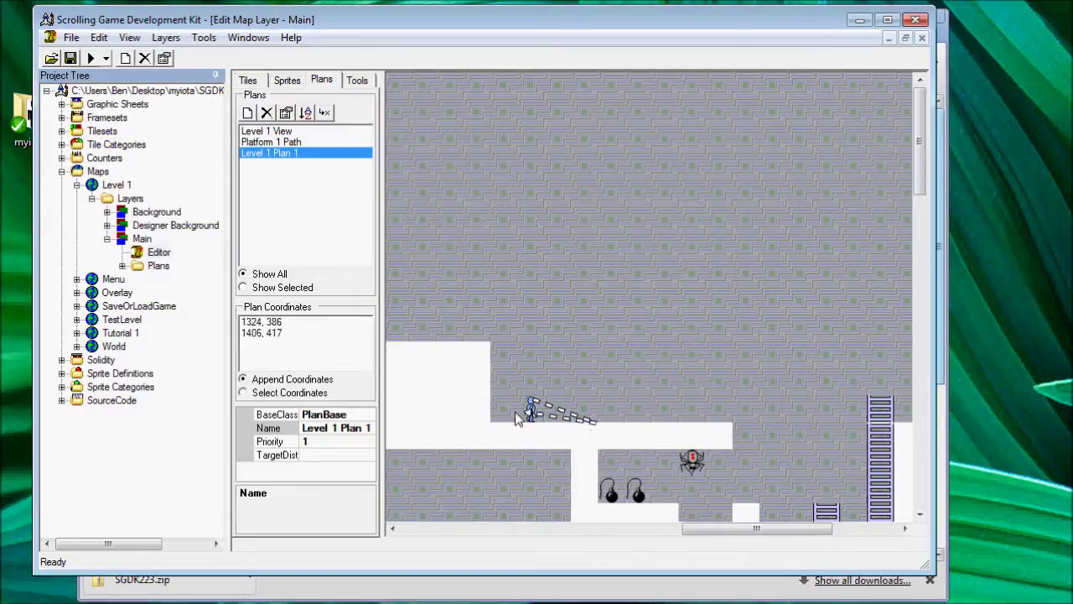
- Open the new plan for editing and rename it "Blue guy message"
left_click(340, 430)
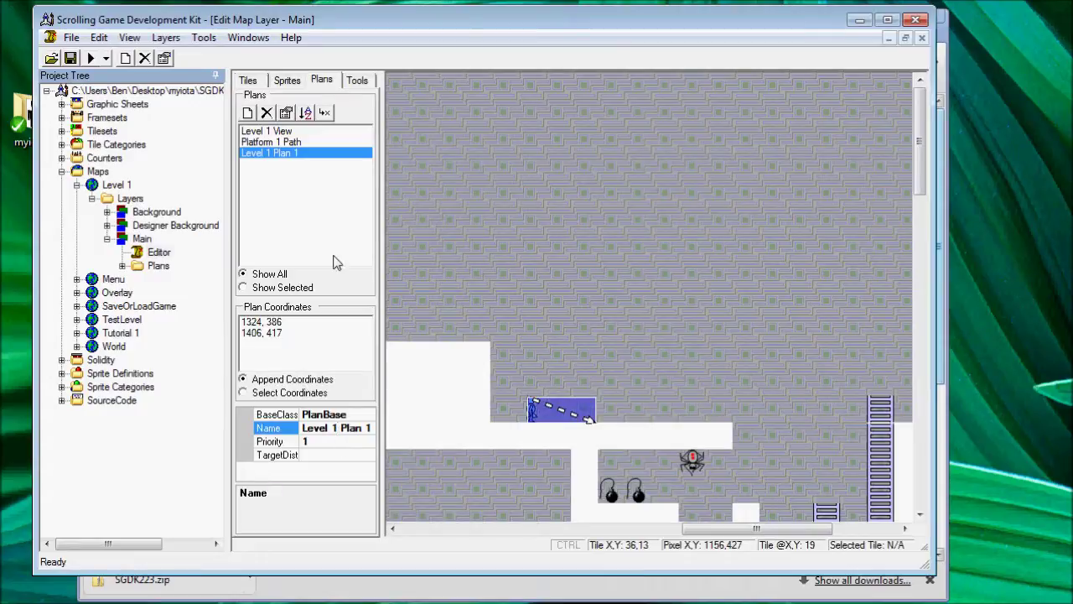
left_click(286, 113)
left_click_drag(361, 81, 190, 73)
type("Blue guy message")
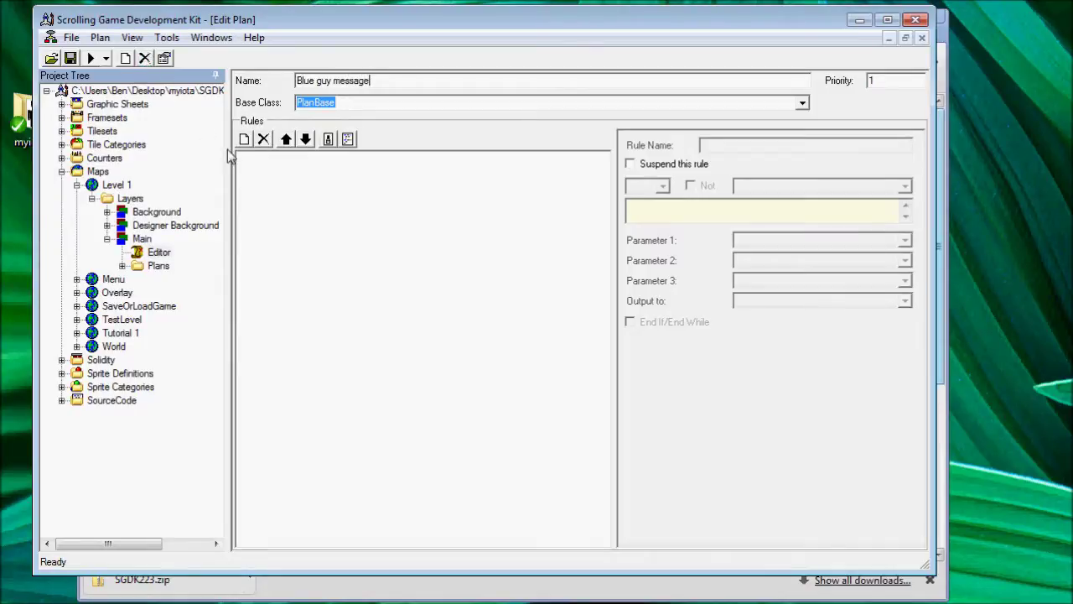
- Add a rule named "If player is near blue guy" to the plan as an If rule using the IsSpriteWithin function
left_click(244, 139)
left_click_drag(791, 149, 613, 142)
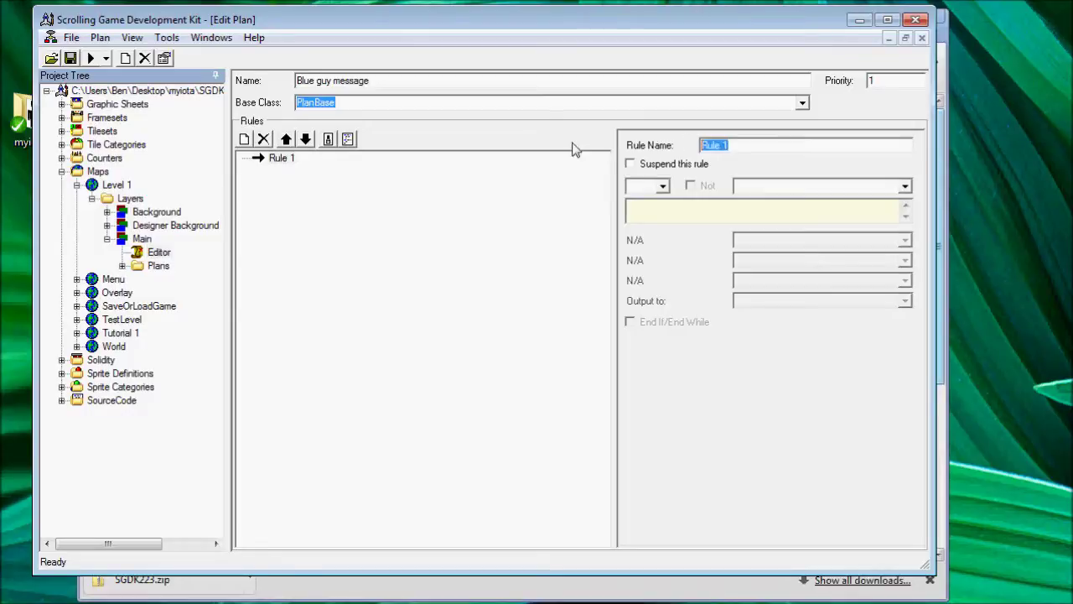
type("If player is near blue")
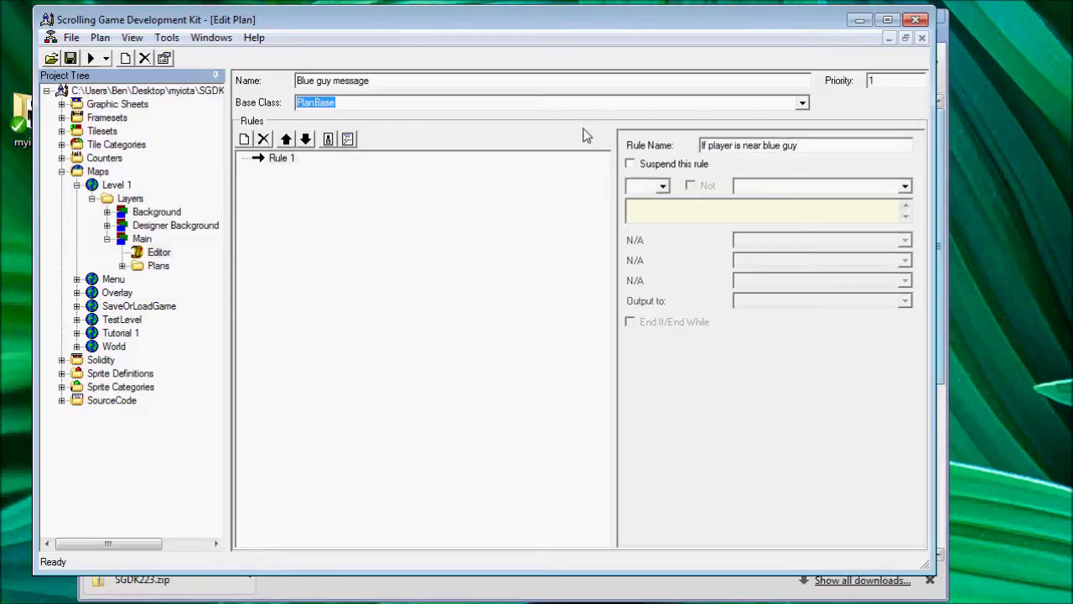
left_click(653, 185)
left_click(646, 210)
left_click(905, 185)
left_click_drag(906, 211, 906, 245)
left_click(844, 266)
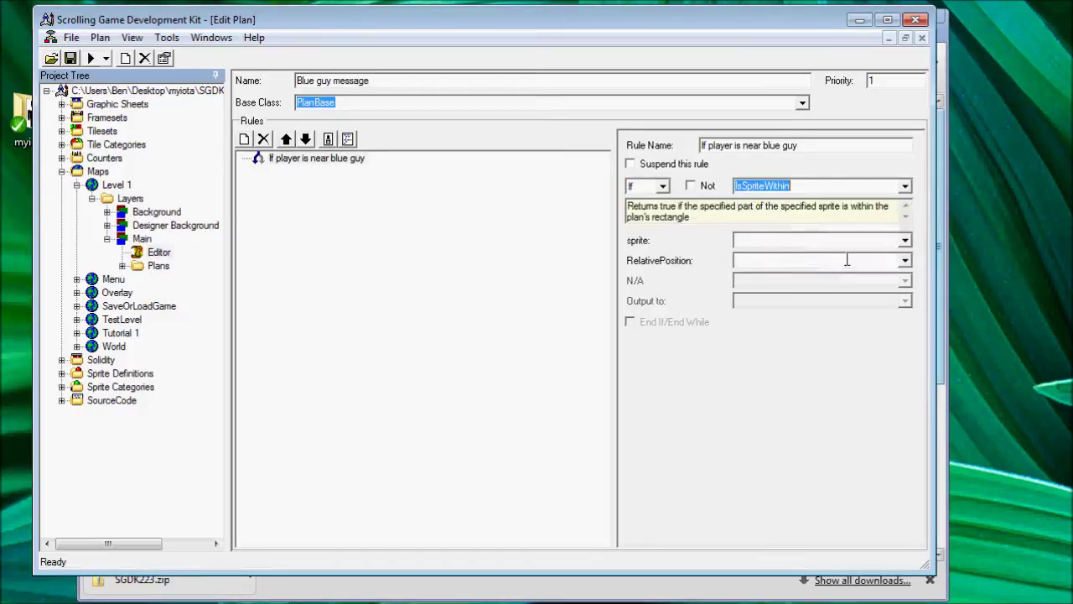
- Set the rule's sprite to m_ParentLayer.m_Player_1 and its relative position to RelativePosition.CenterMiddle
left_click(906, 241)
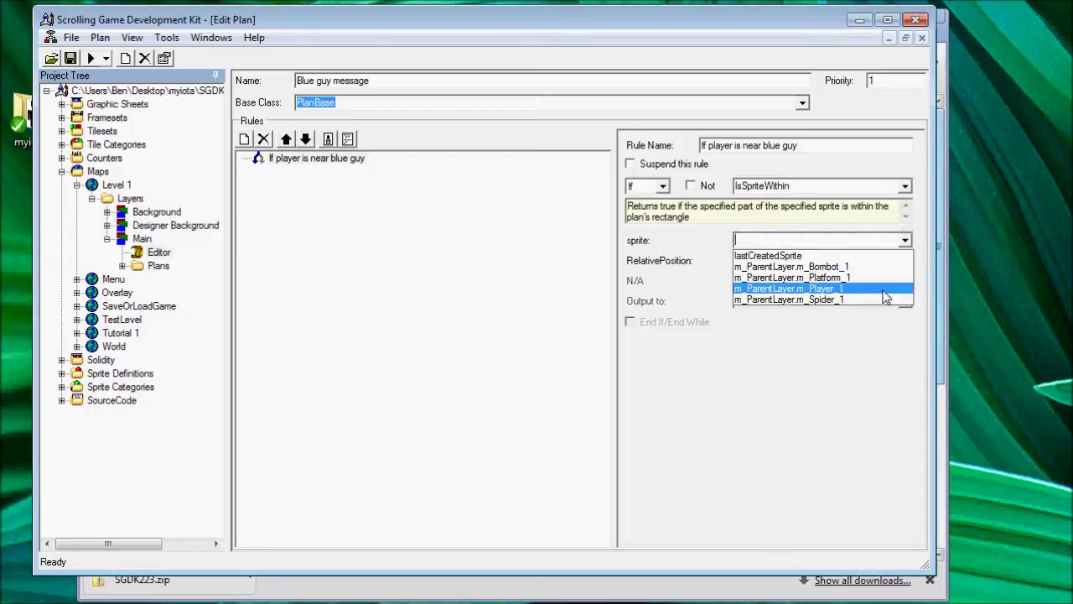
left_click(906, 287)
left_click(905, 261)
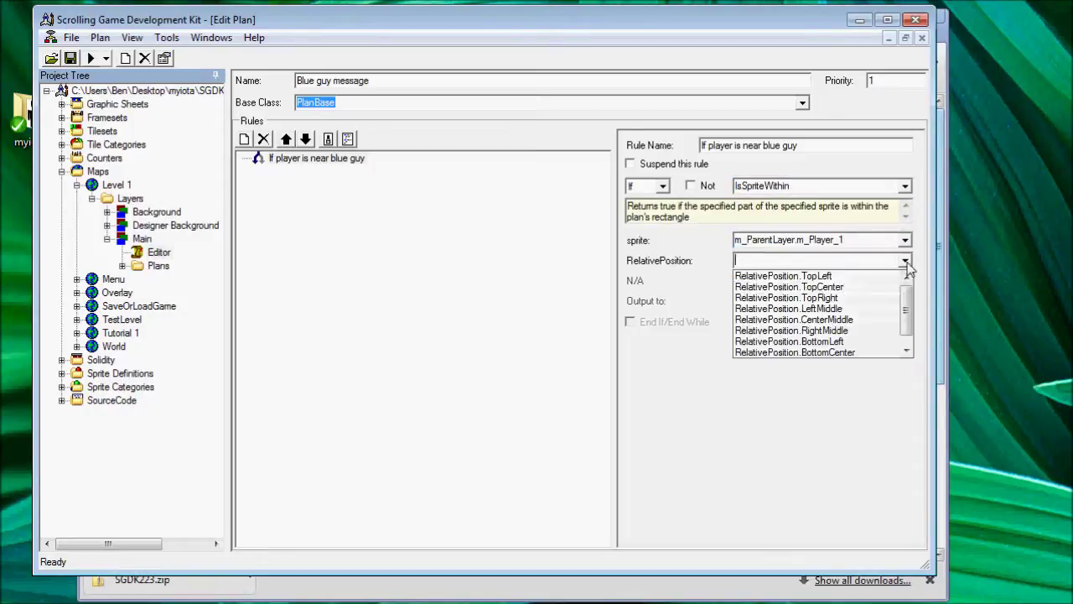
left_click(871, 325)
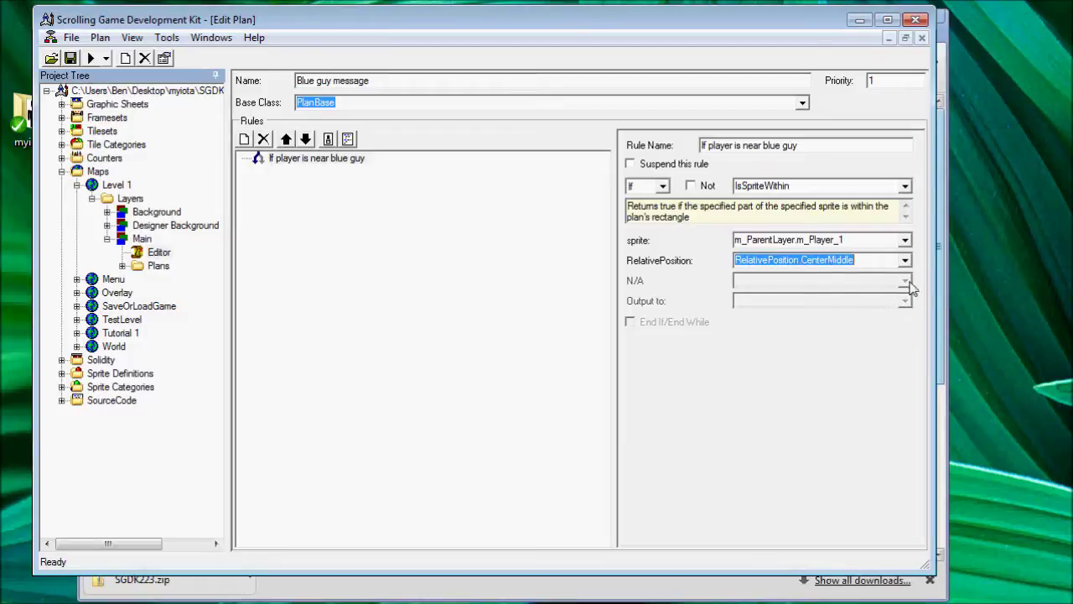
- Add a second rule beneath the proximity rule and name it "And player is pressing button 2"
left_click(244, 140)
left_click(300, 172)
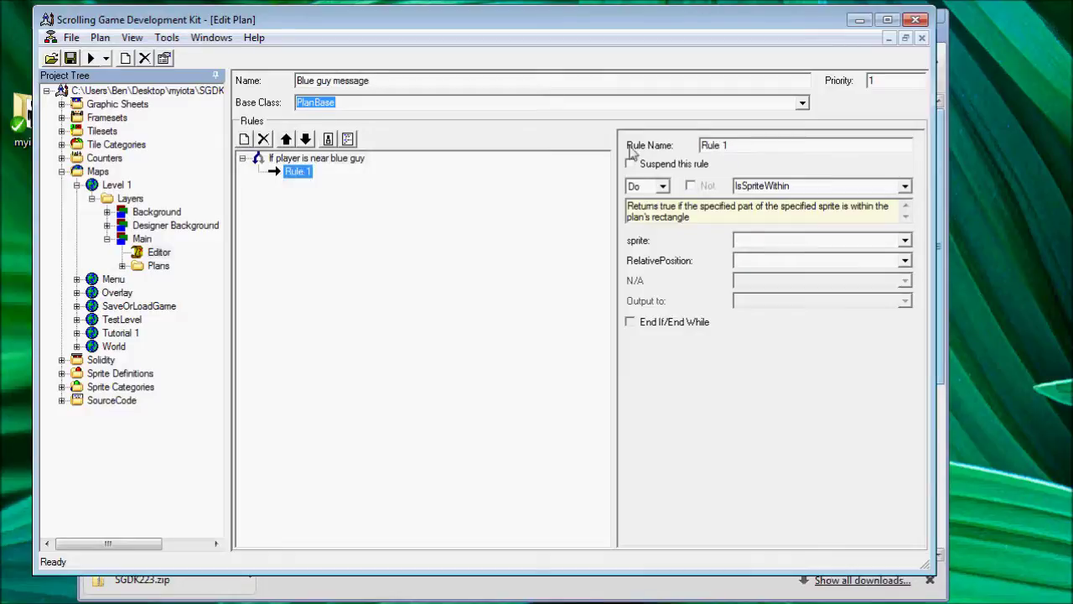
left_click(737, 145)
type("If pla")
key("shift+Home")
type("An")
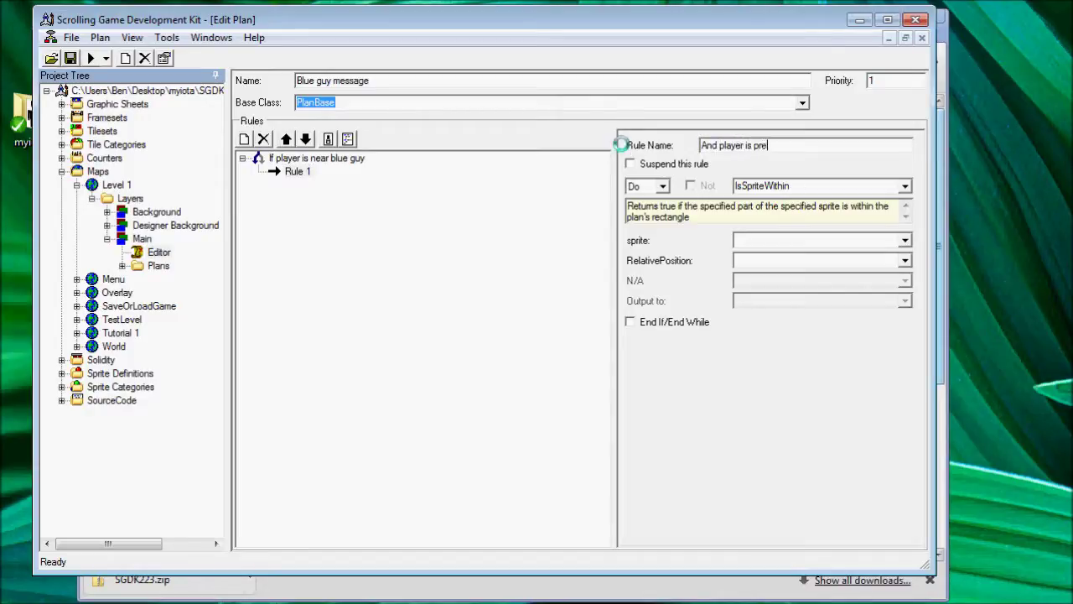
type("d player is pressing button 2")
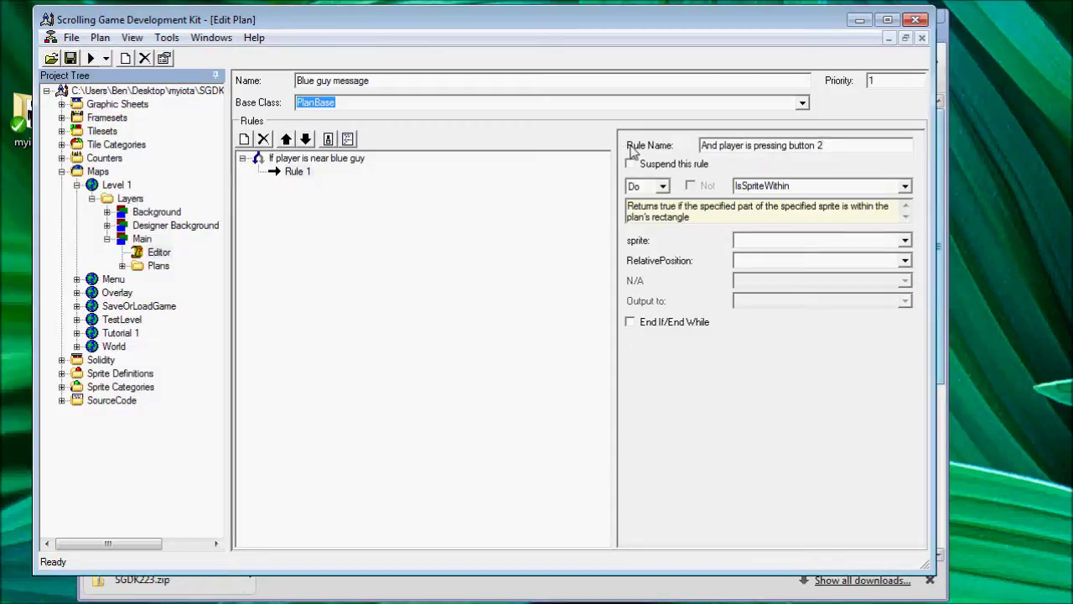
- Make the button 2 rule an And condition that uses the IsInputPressed function
left_click(647, 186)
left_click(635, 223)
left_click(905, 186)
left_click_drag(907, 257, 907, 233)
left_click(872, 246)
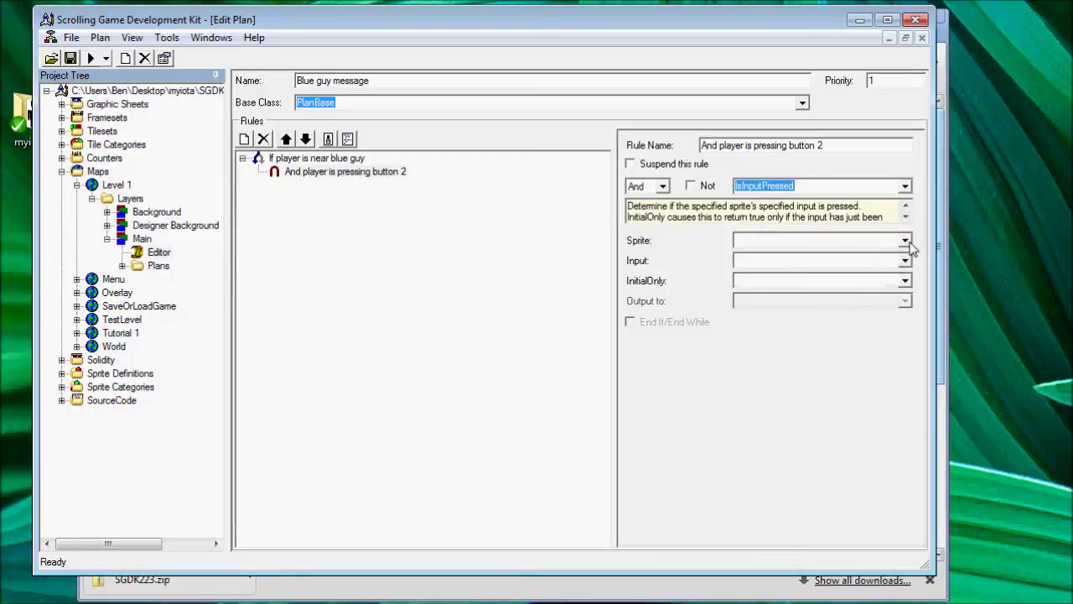
- Set the button 2 rule's sprite to m_ParentLayer.m_Player_1, its input to SpriteBase.InputBits.Button2 and InitialOnly to true
left_click(905, 241)
left_click(880, 289)
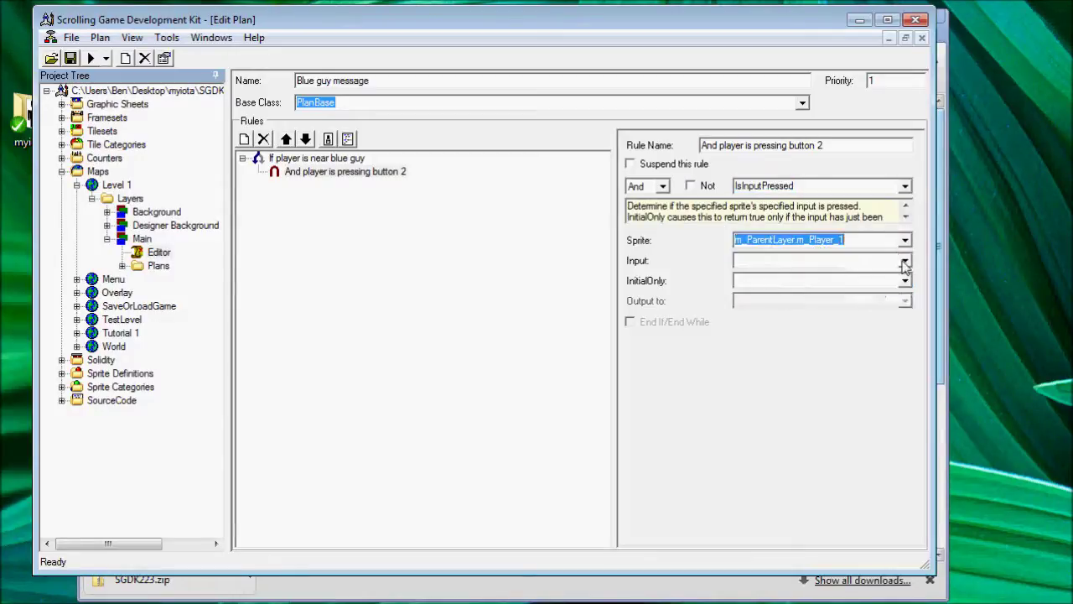
left_click(906, 261)
left_click(874, 330)
left_click(905, 282)
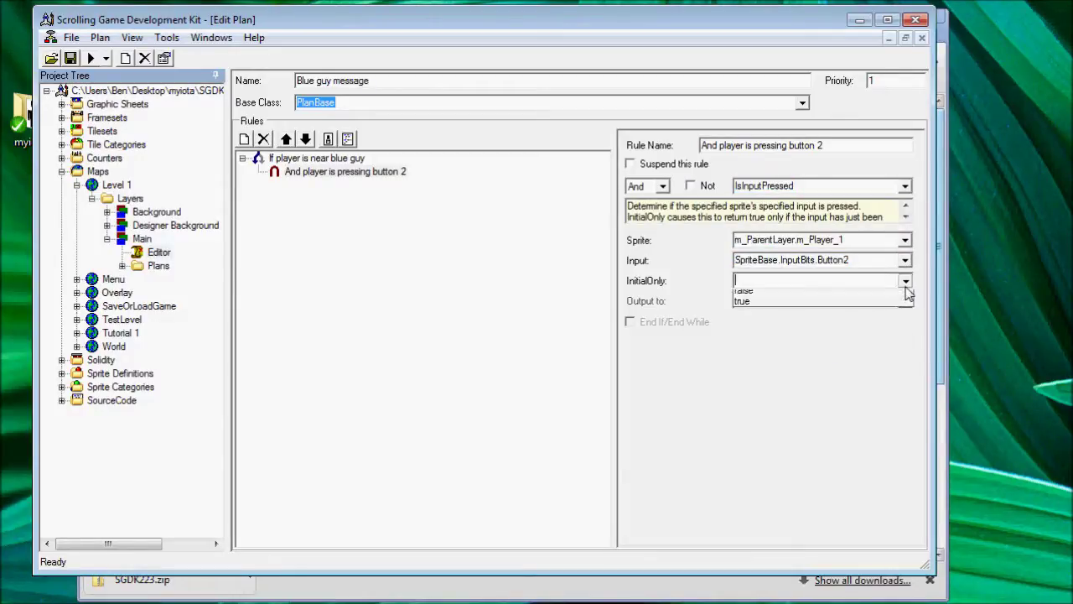
left_click(878, 312)
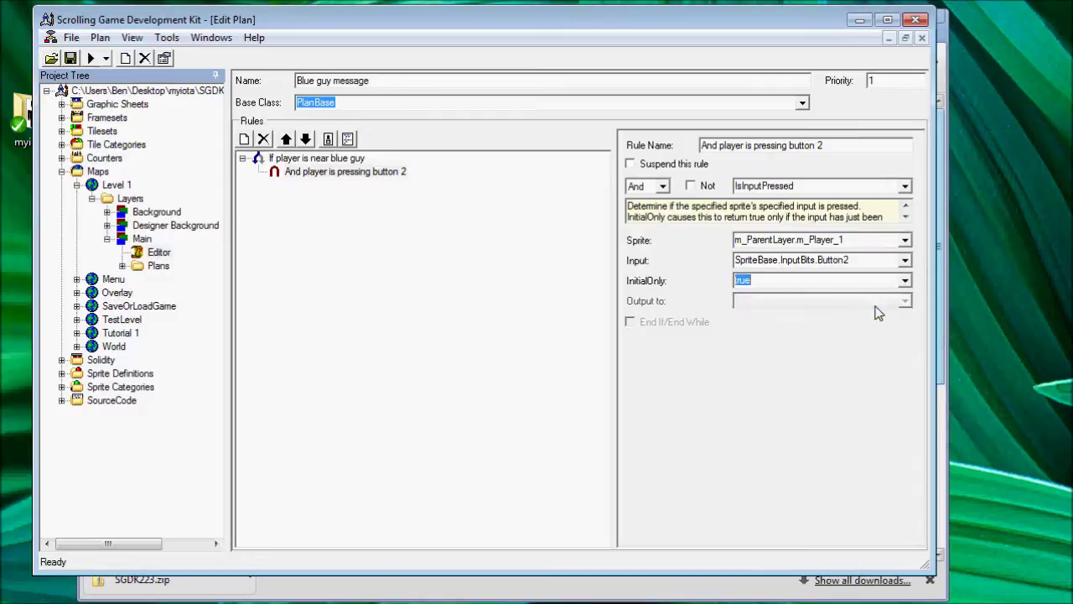
- Add a Do rule named "Show blue guy message" that uses the ShowMessage function
left_click(244, 139)
left_click_drag(731, 146, 507, 135)
type("Show blue guy message")
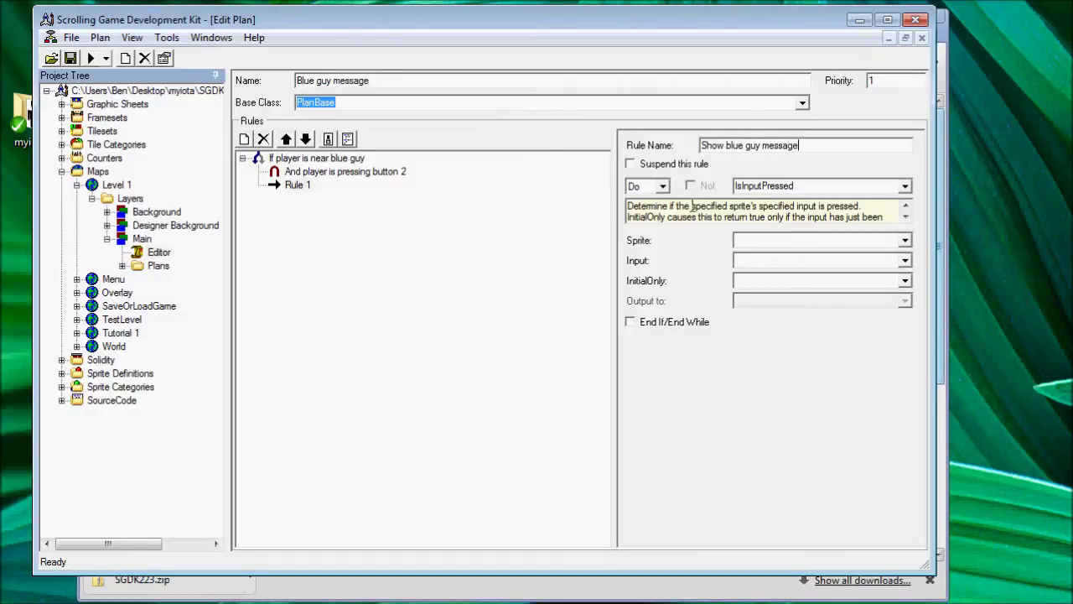
left_click(906, 186)
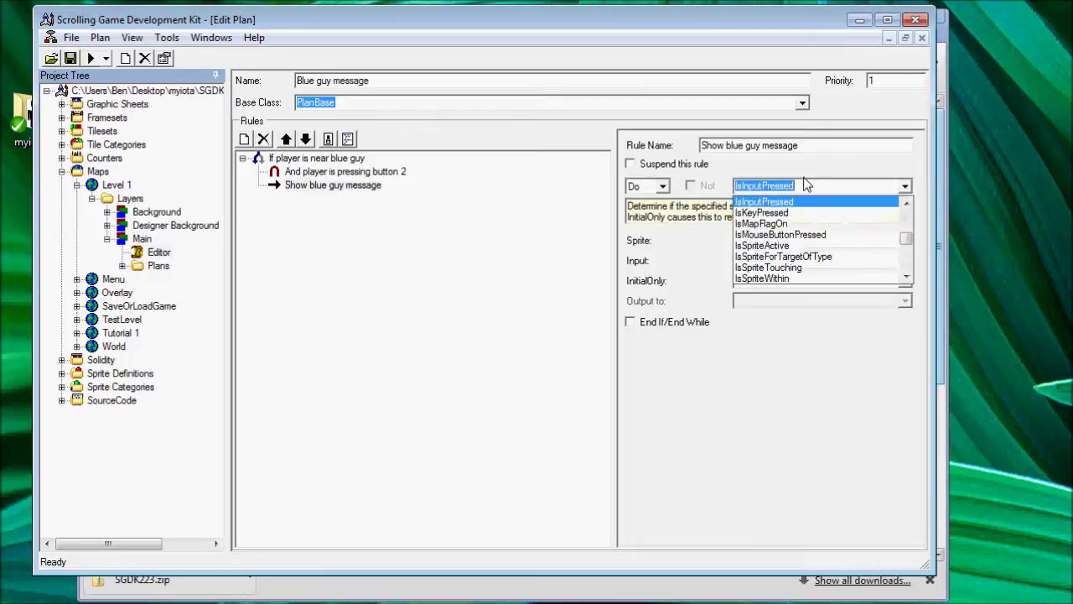
type("show")
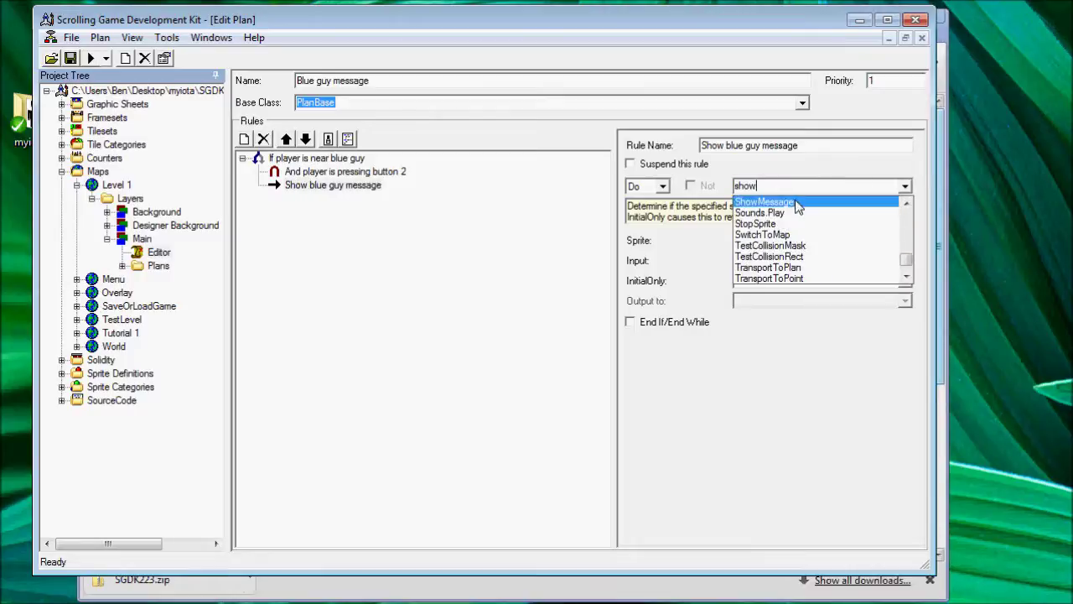
left_click(795, 203)
- Compose the rule's message in CoolText as "I've lost my frog.\nIf you see him, please\nmake sure he has water."
left_click(905, 241)
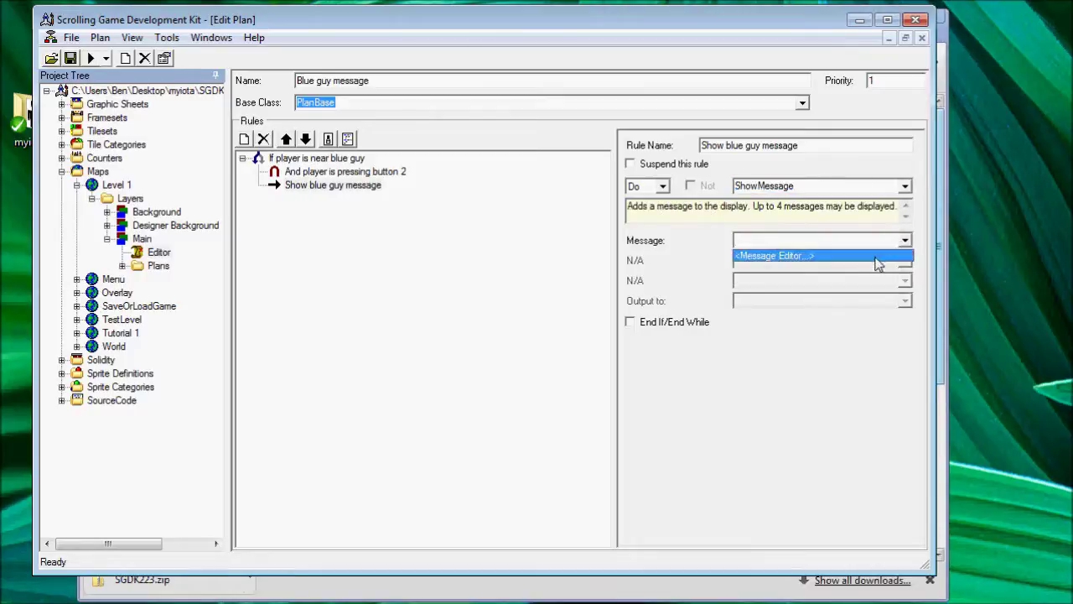
left_click(876, 257)
left_click(103, 65)
left_click(50, 80)
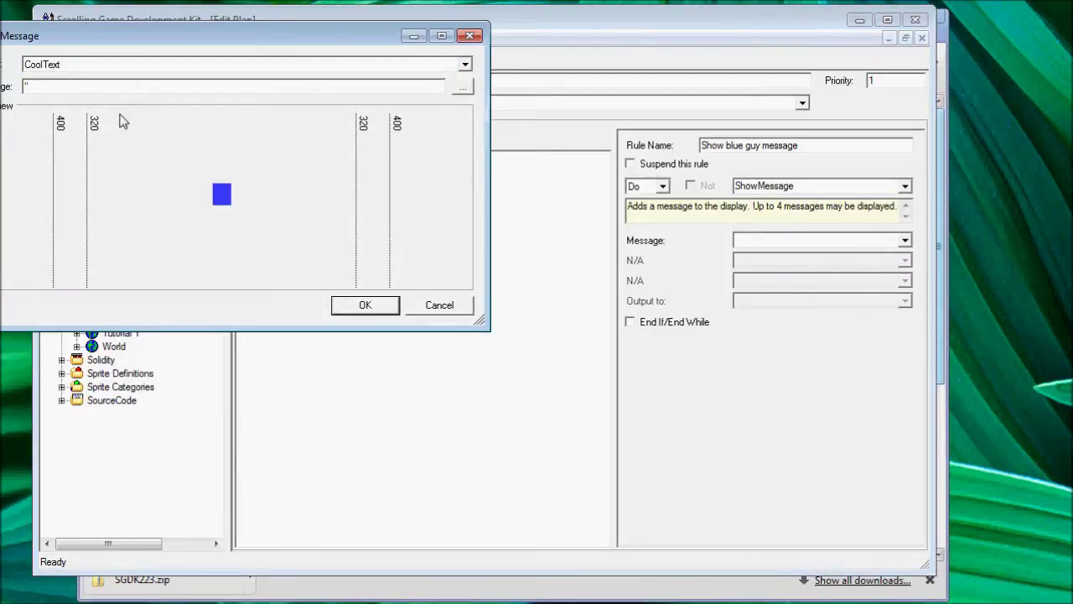
type("\"I've lost my frog")
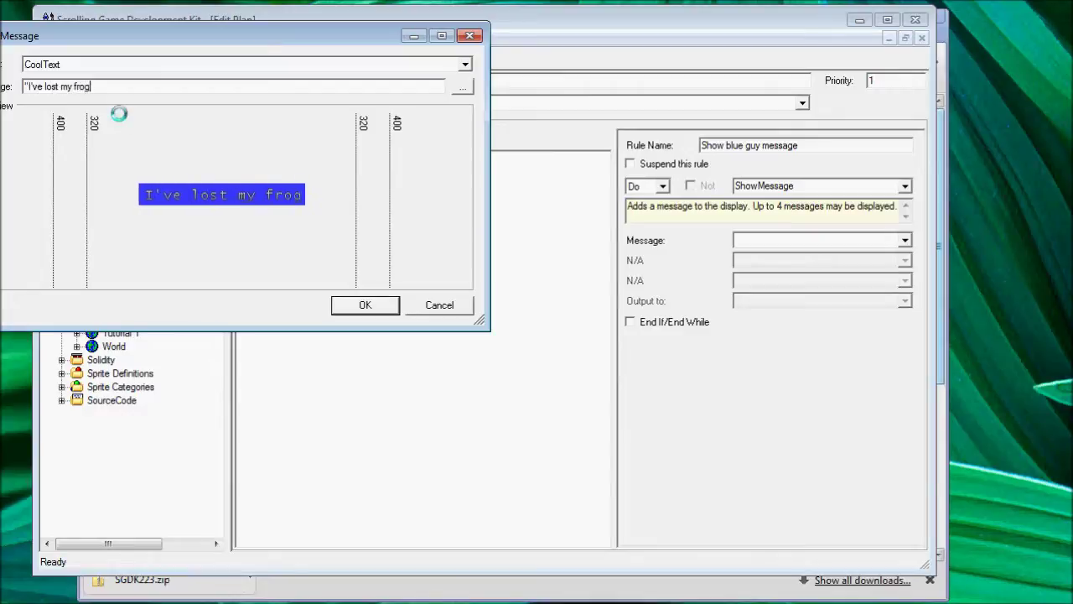
type(".\\n")
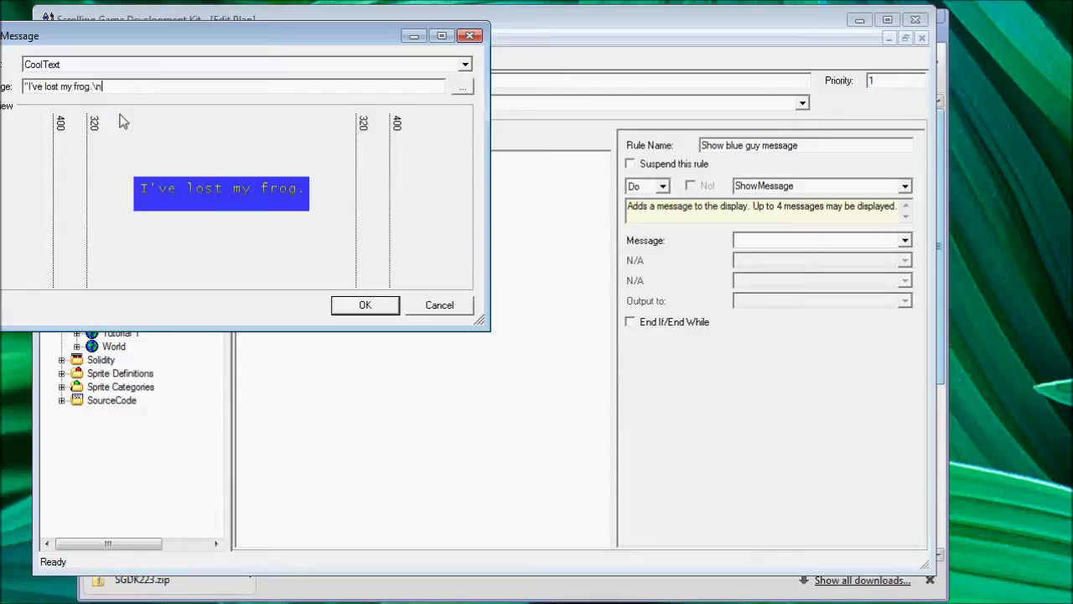
type(" If you see him, pl")
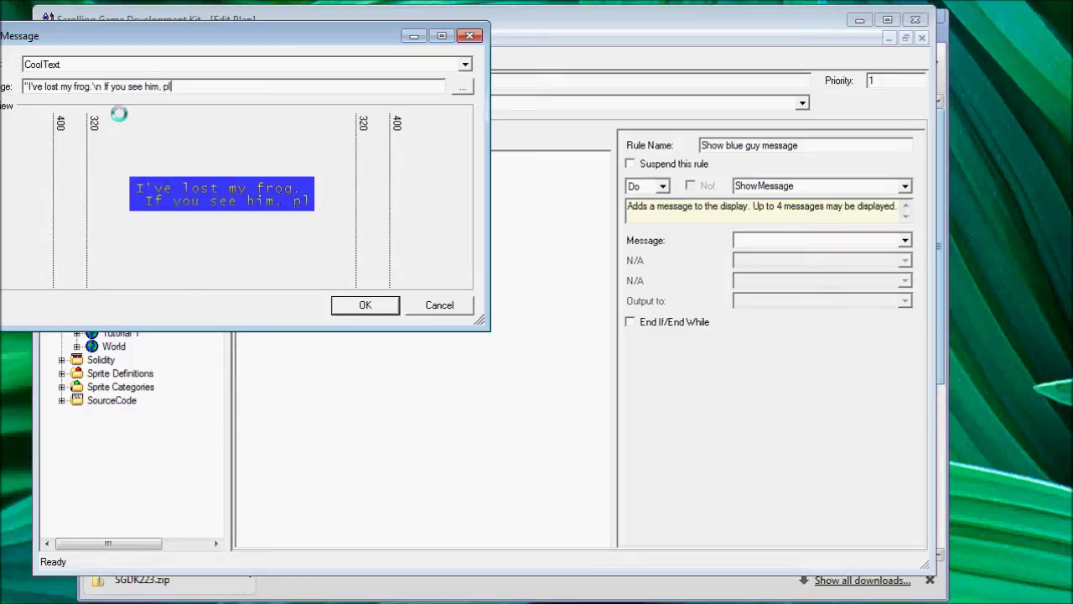
type("ease\\")
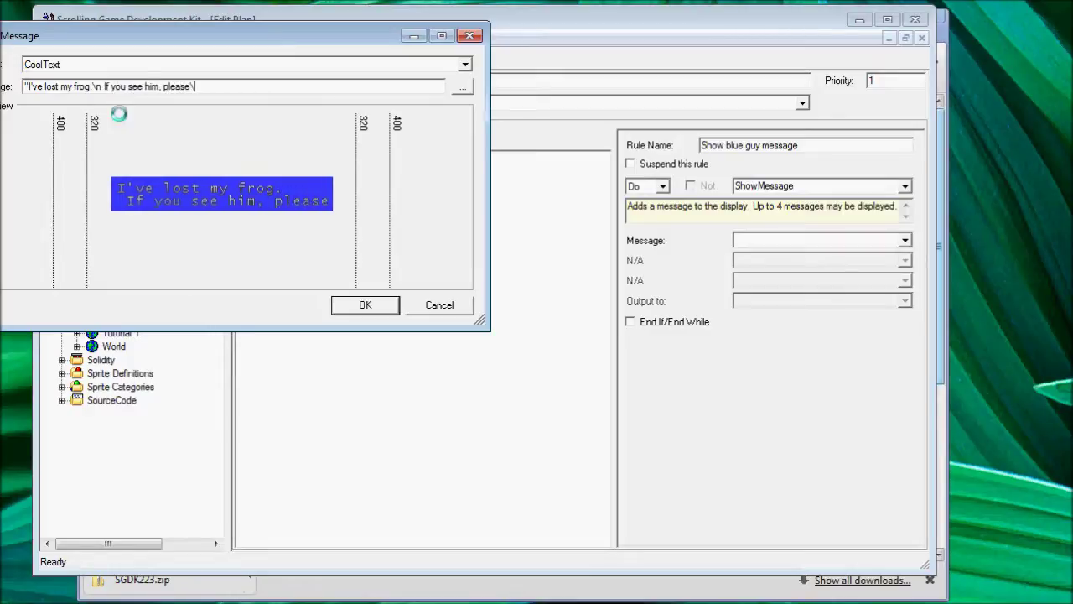
type("nmake sur")
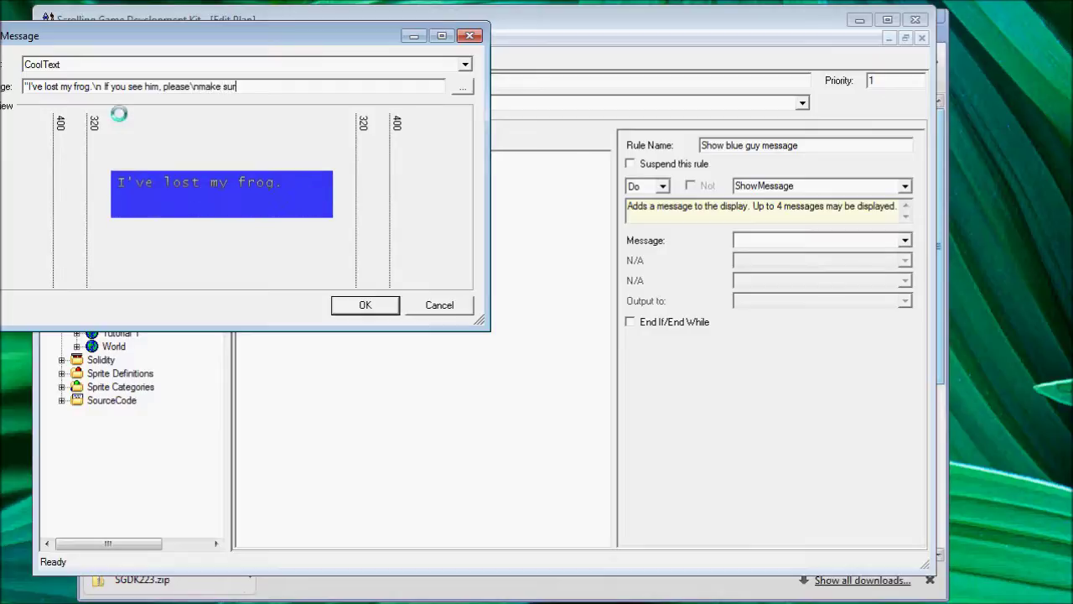
type("e he has water.")
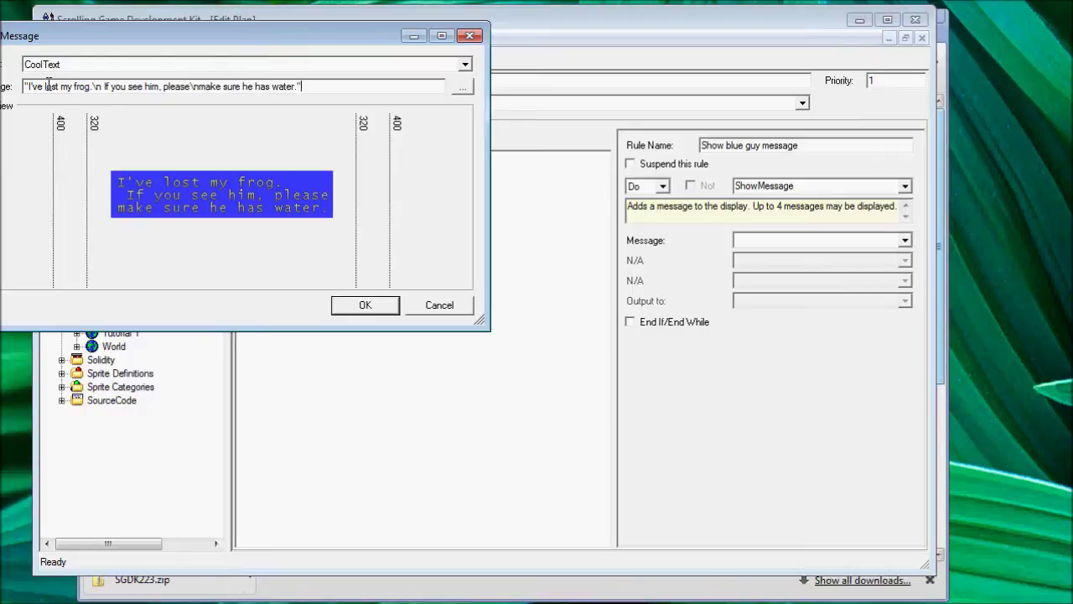
key("BackSpace")
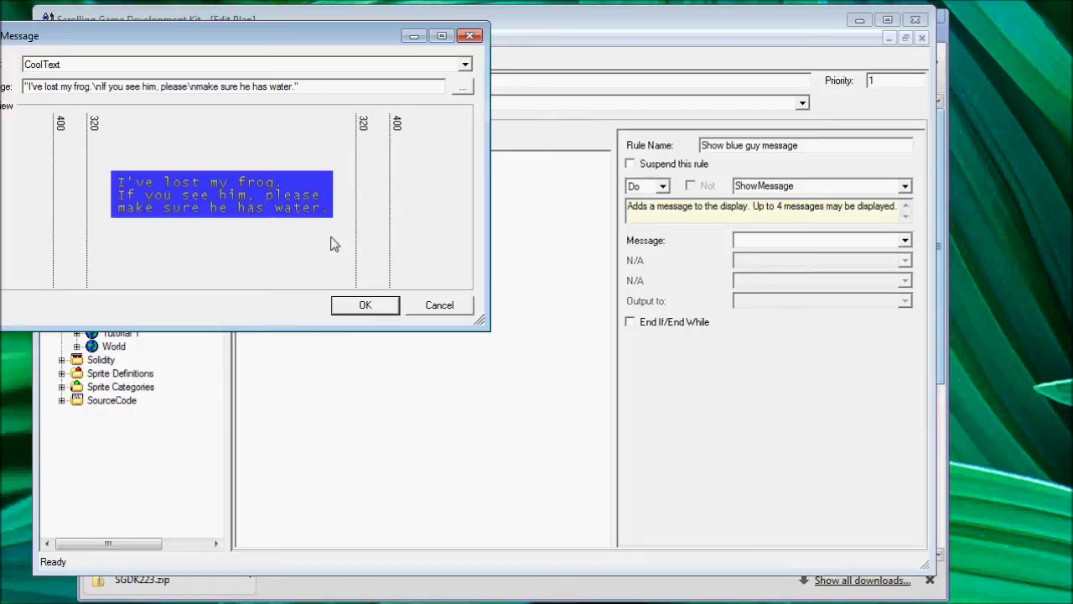
left_click(366, 305)
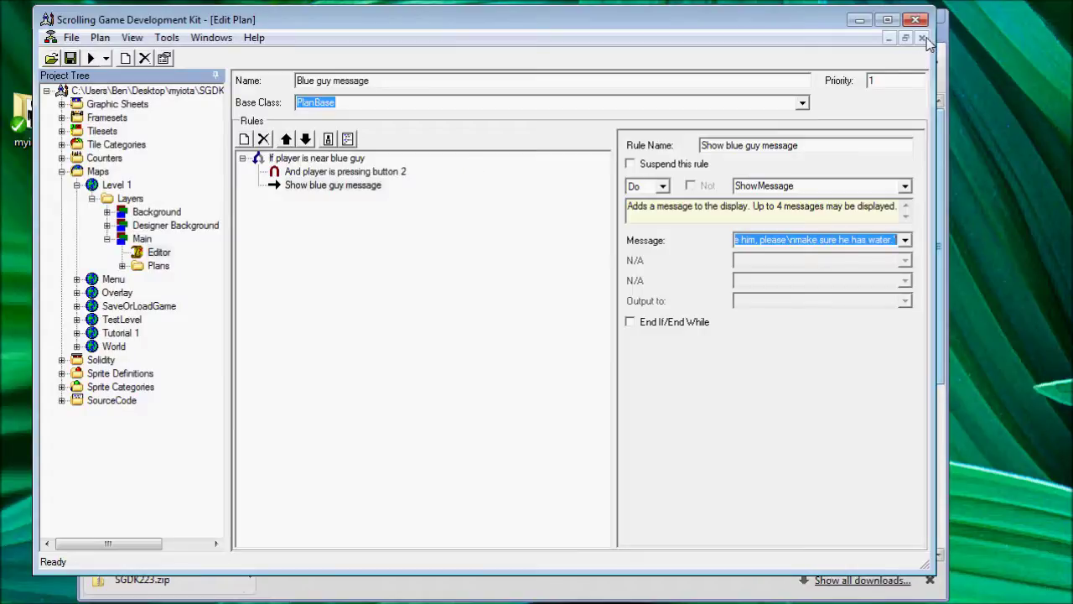
- Enable End If/End While for the show message rule and close the plan
left_click(633, 324)
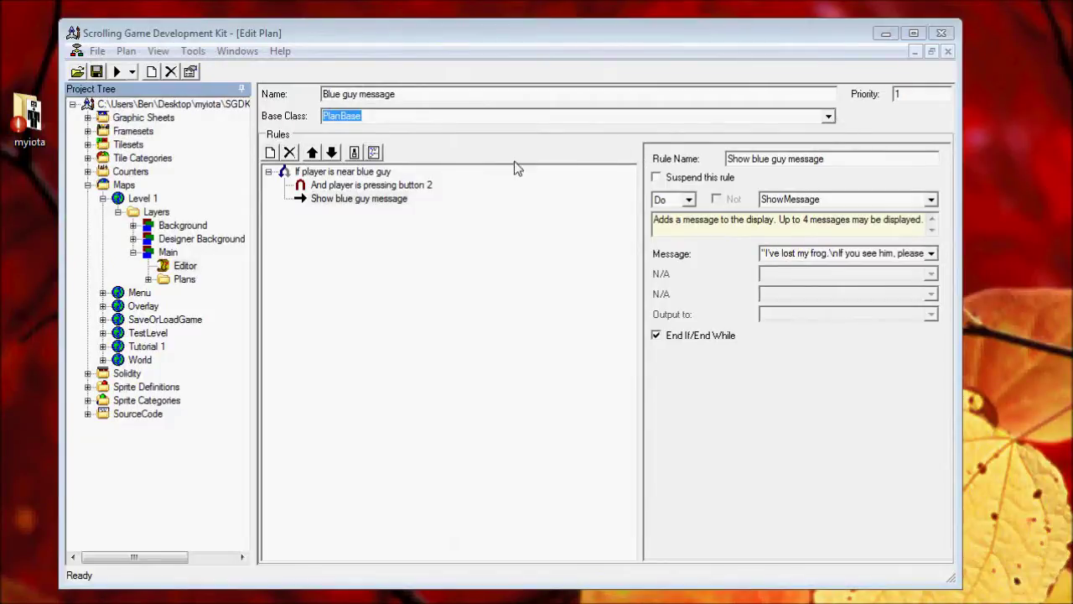
left_click(948, 52)
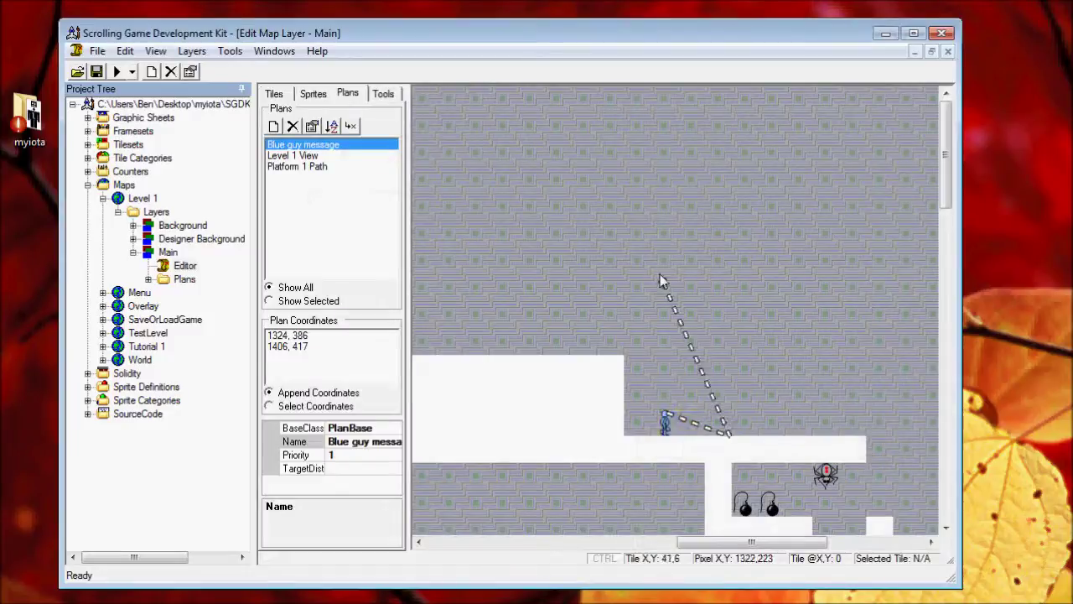
- Add a Jumper frog sprite to the Main layer just beyond the tall white wall, choosing it from all sprites
mouse_move(752, 543)
left_mouse_down()
mouse_move(813, 548)
mouse_move(765, 549)
left_mouse_up()
left_click(312, 94)
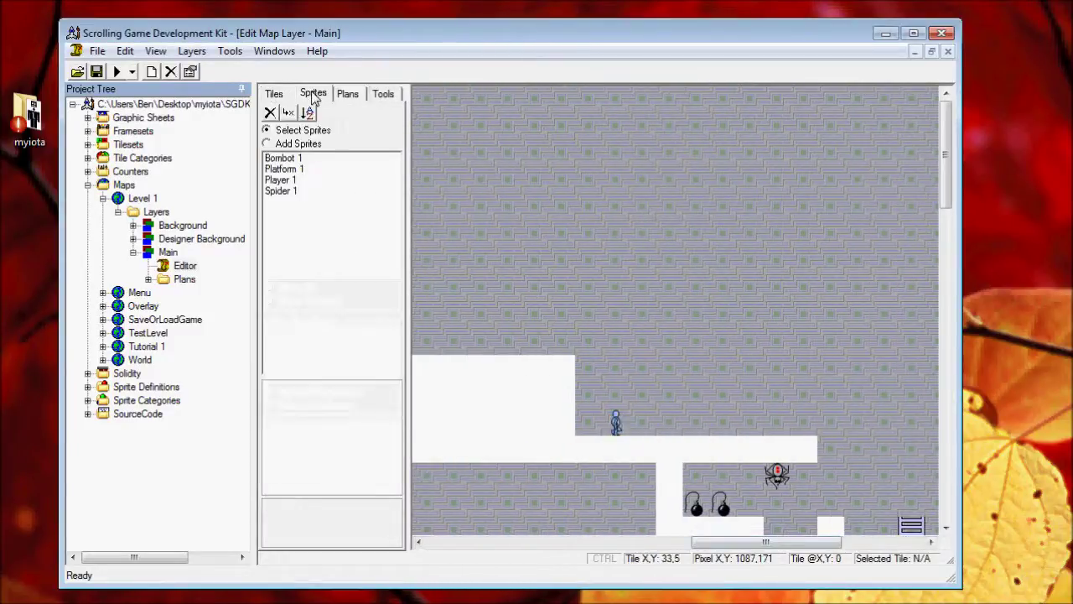
left_click(300, 145)
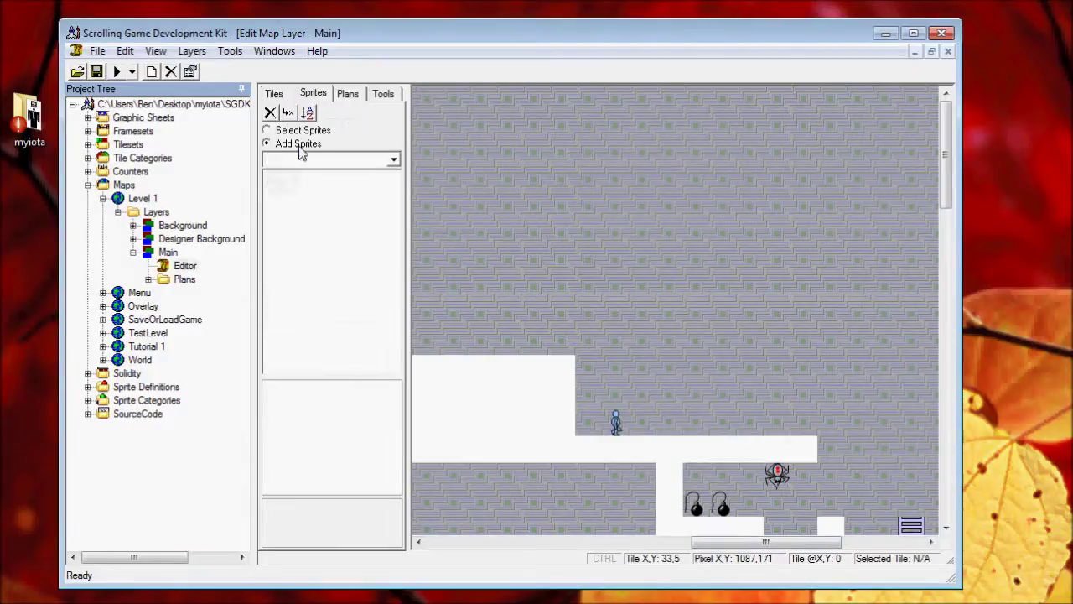
left_click(379, 161)
left_click(350, 175)
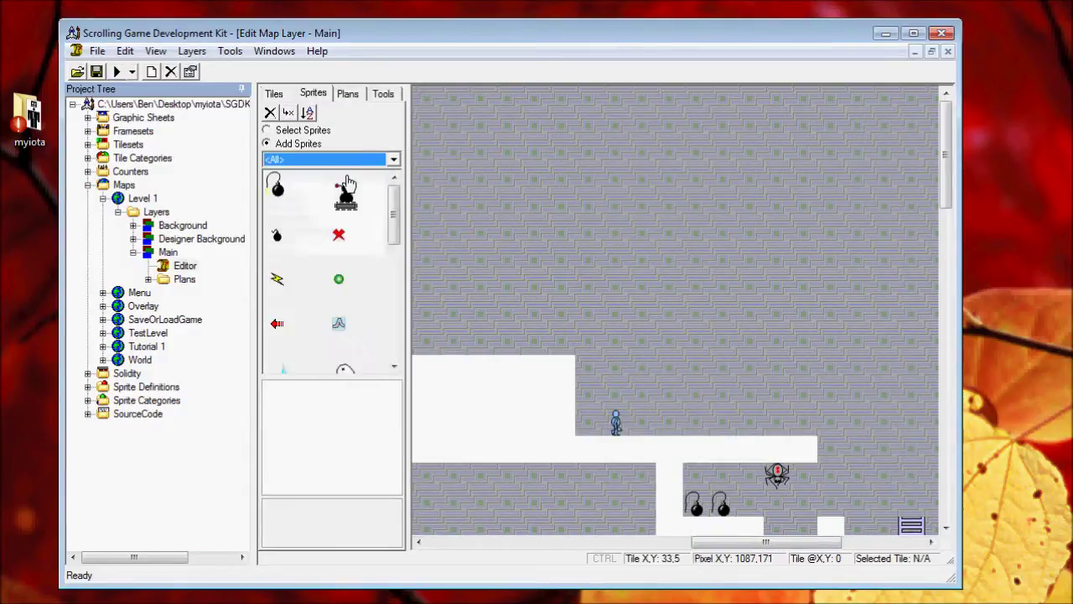
left_click_drag(396, 259, 395, 271)
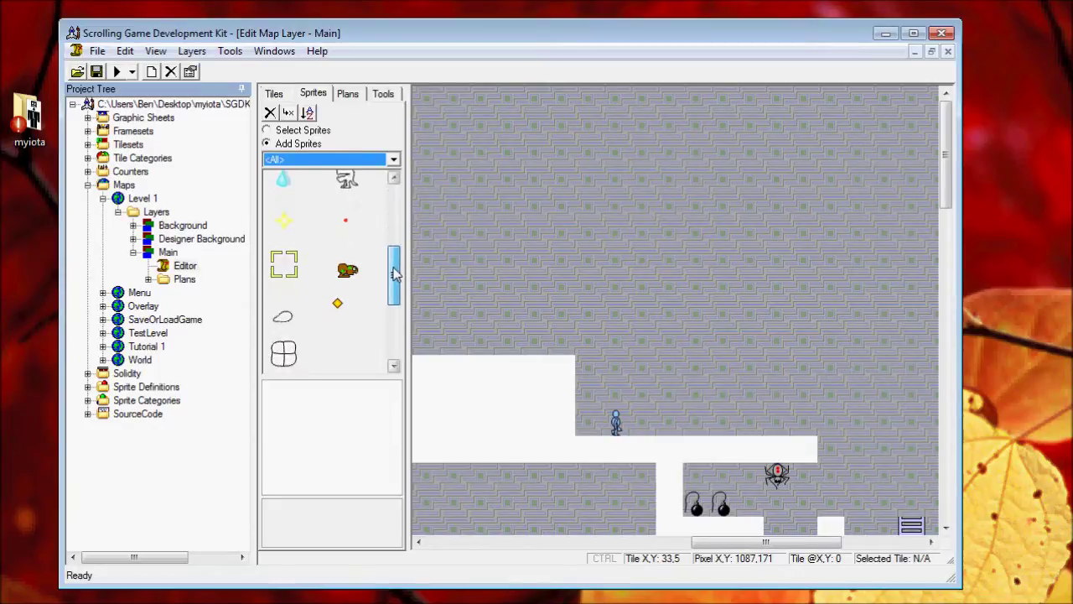
left_click(357, 273)
left_click_drag(765, 543, 845, 543)
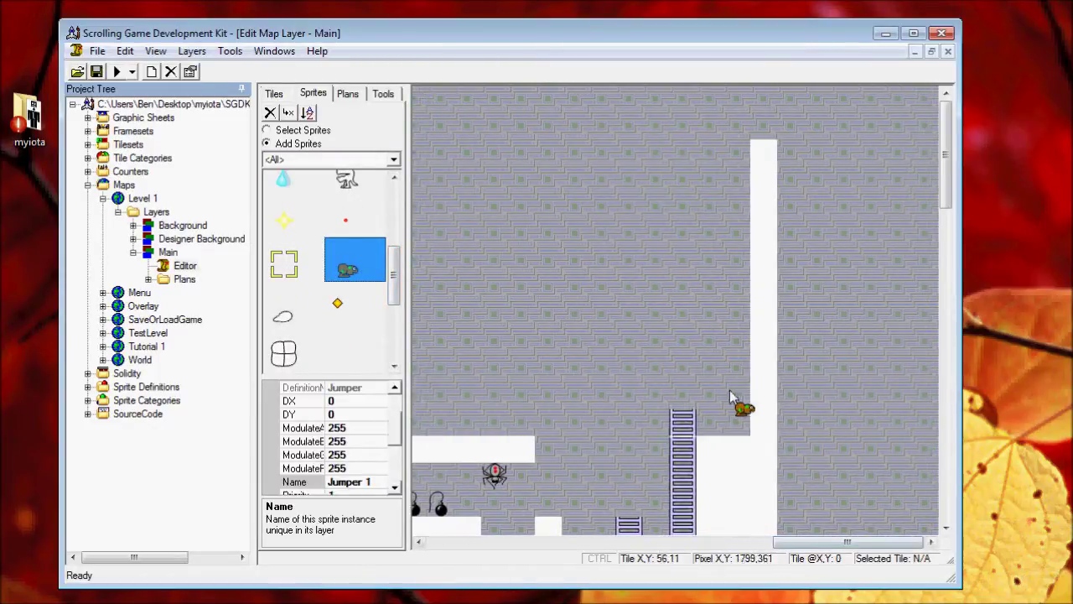
left_click(791, 354)
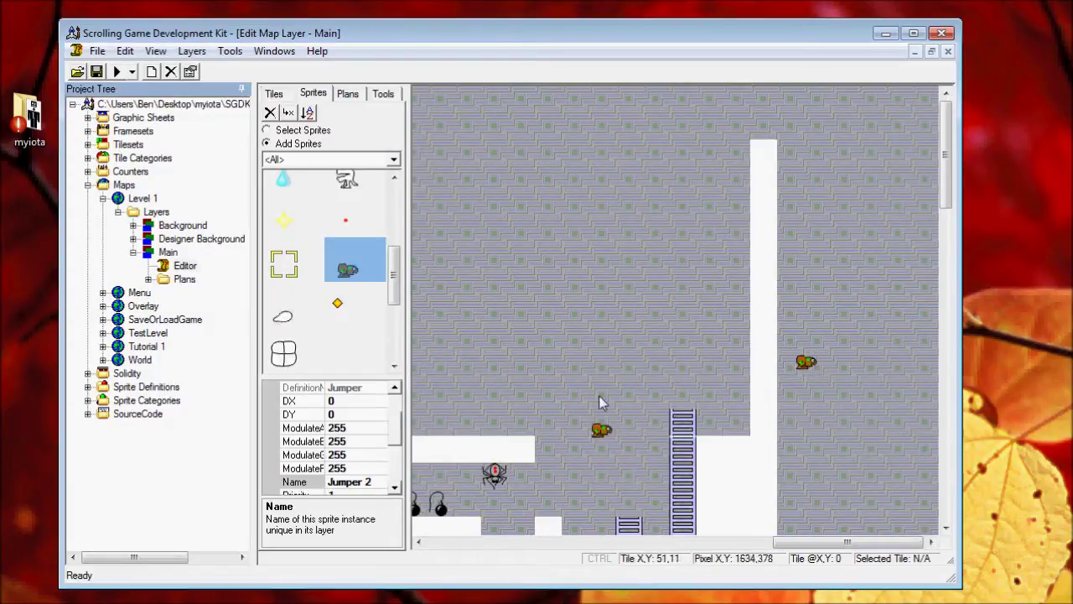
- Set the new Jumper's solidity to Standard and place a second frog beside the first one
left_click_drag(399, 433, 397, 474)
left_click(356, 401)
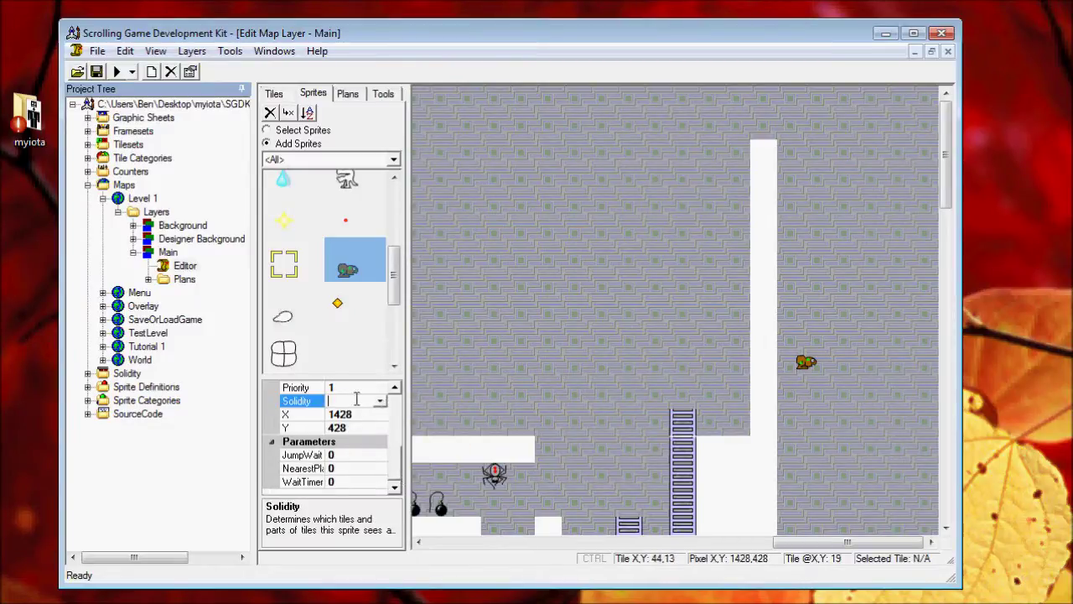
left_click(380, 401)
left_click(364, 429)
left_click(825, 345)
- Select the existing Jumper 1 sprite on the map and set its solidity to Standard
left_click(267, 130)
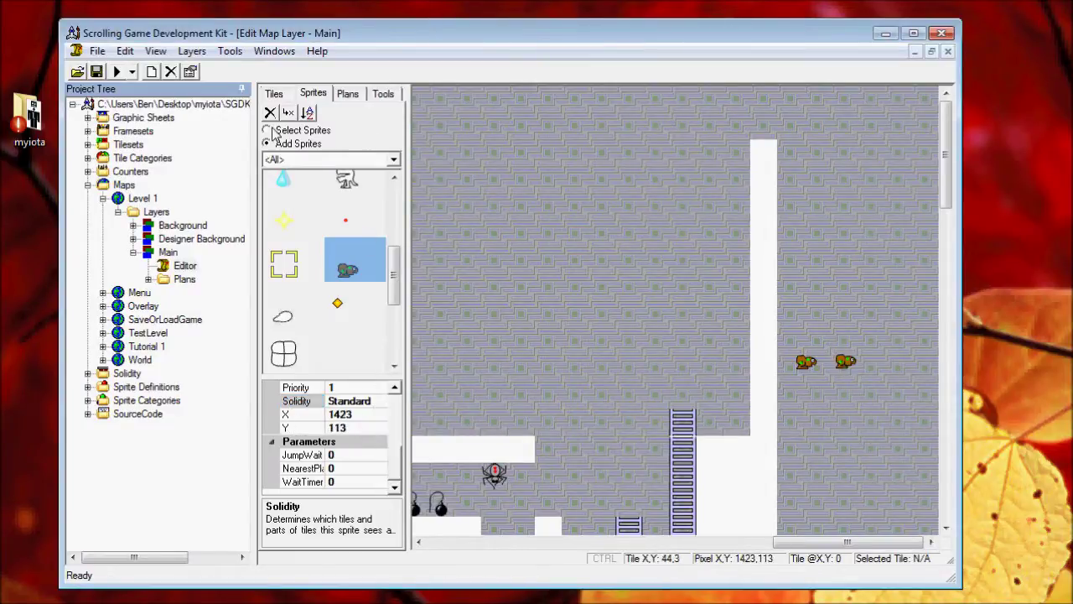
left_click(810, 361)
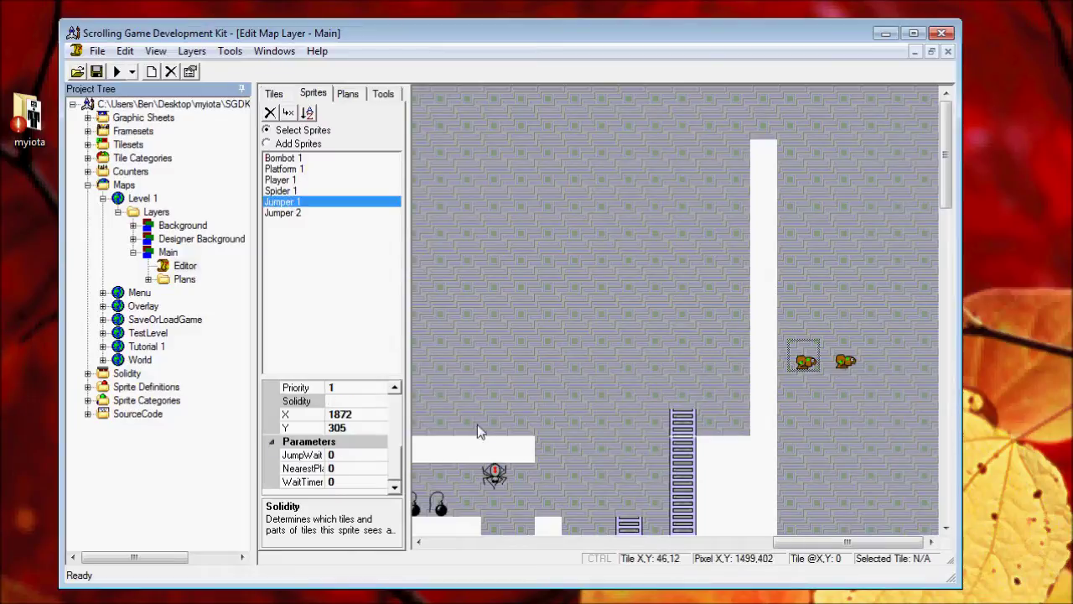
scroll(398, 476, "up", 1)
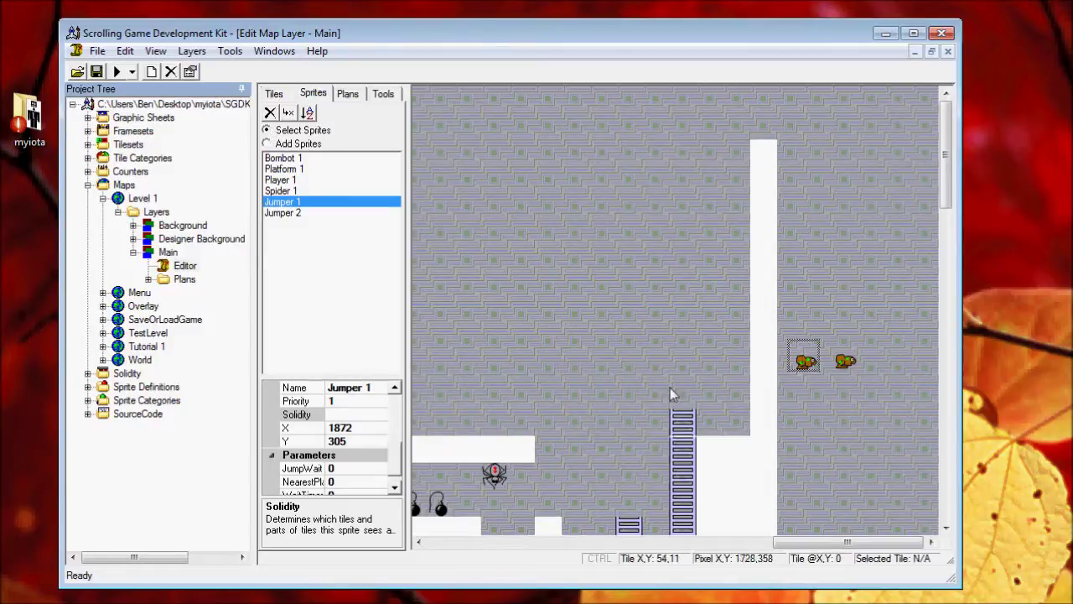
left_click(374, 428)
left_click(360, 414)
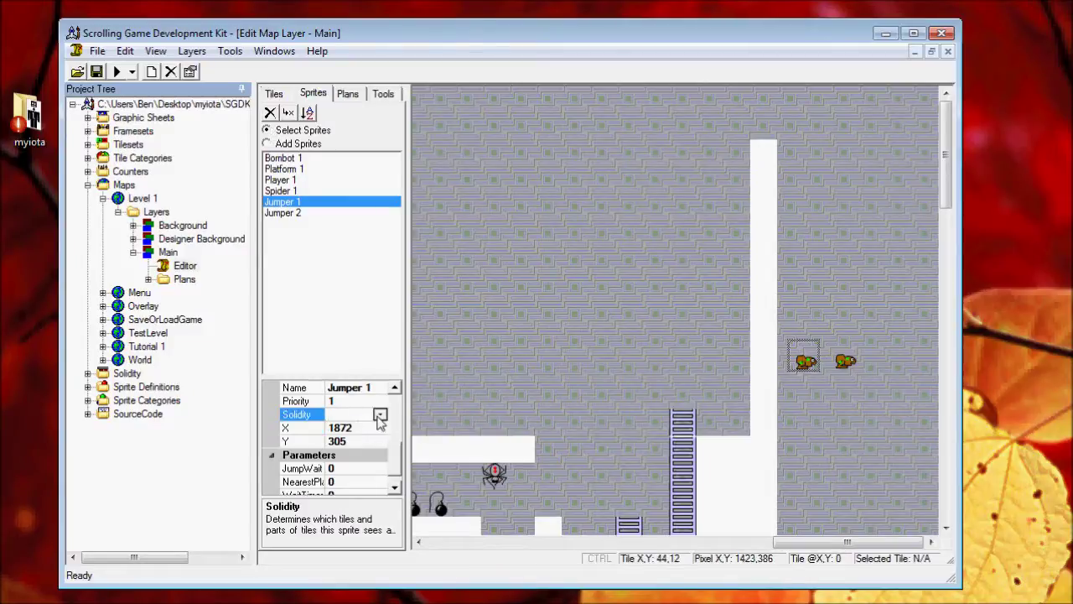
left_click(380, 414)
left_click(318, 442)
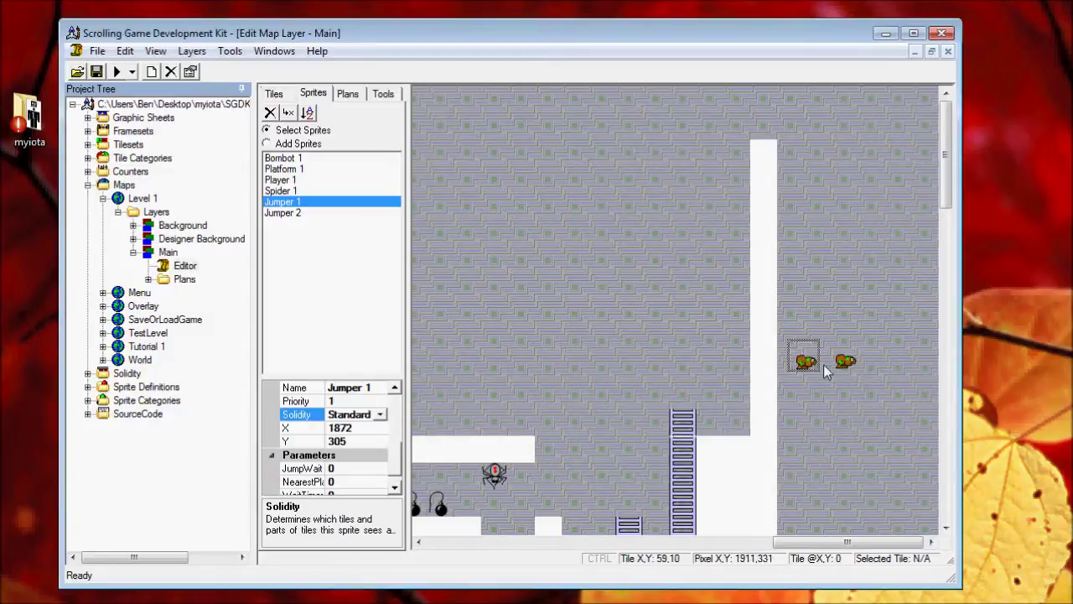
- Delete the Jumper 1 sprite from the layer
key("Delete")
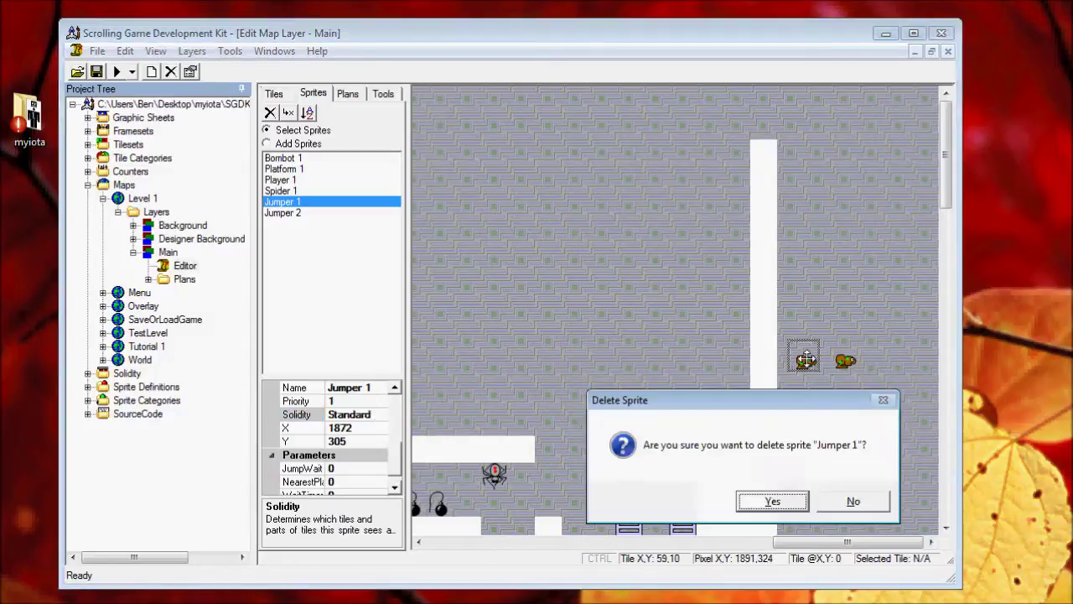
left_click(773, 501)
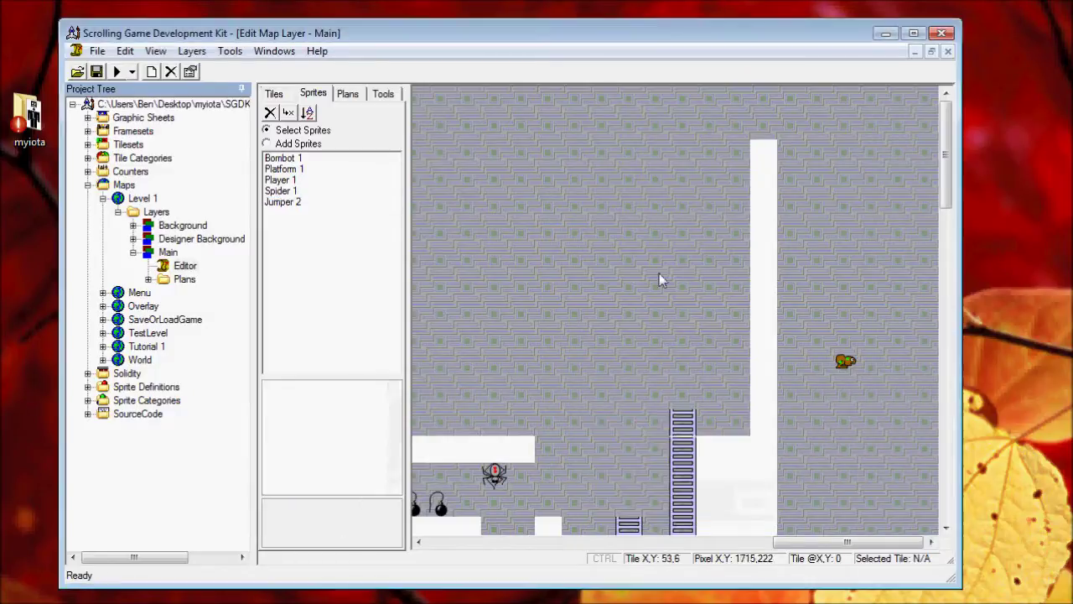
- Paint white solid tiles as a floor and far wall around the Jumper, plus a stepped wall on the near side of the tall wall
left_click(272, 93)
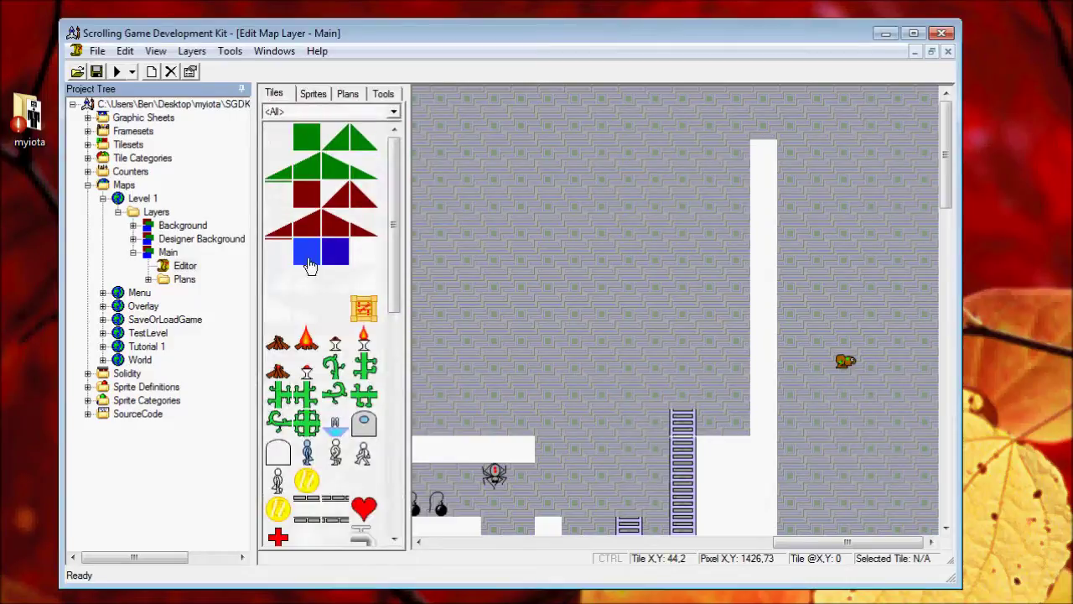
left_click(363, 251)
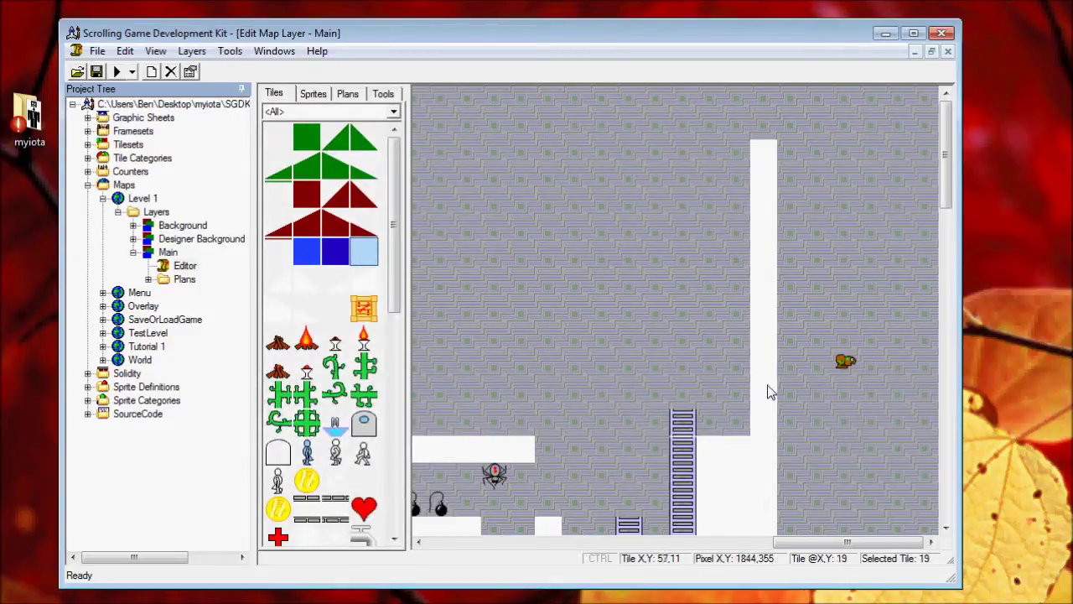
mouse_move(797, 396)
left_mouse_down()
mouse_move(915, 391)
mouse_move(912, 235)
left_mouse_up()
mouse_move(736, 341)
left_mouse_down()
mouse_move(738, 379)
mouse_move(681, 177)
left_mouse_up()
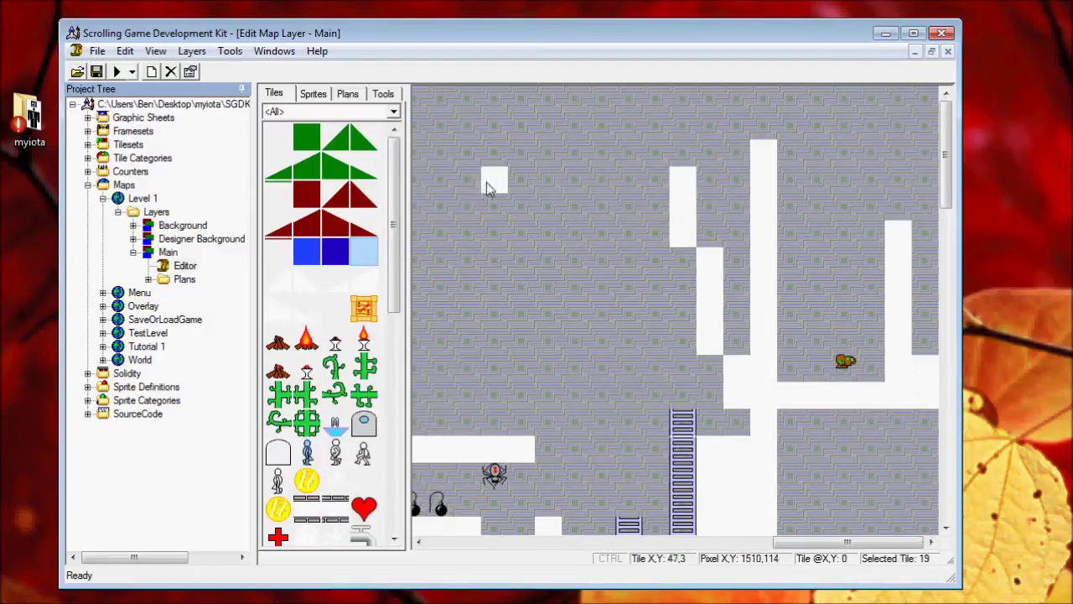
- Erase the tall white wall down to the Jumper's floor using the empty tile
left_click(286, 146)
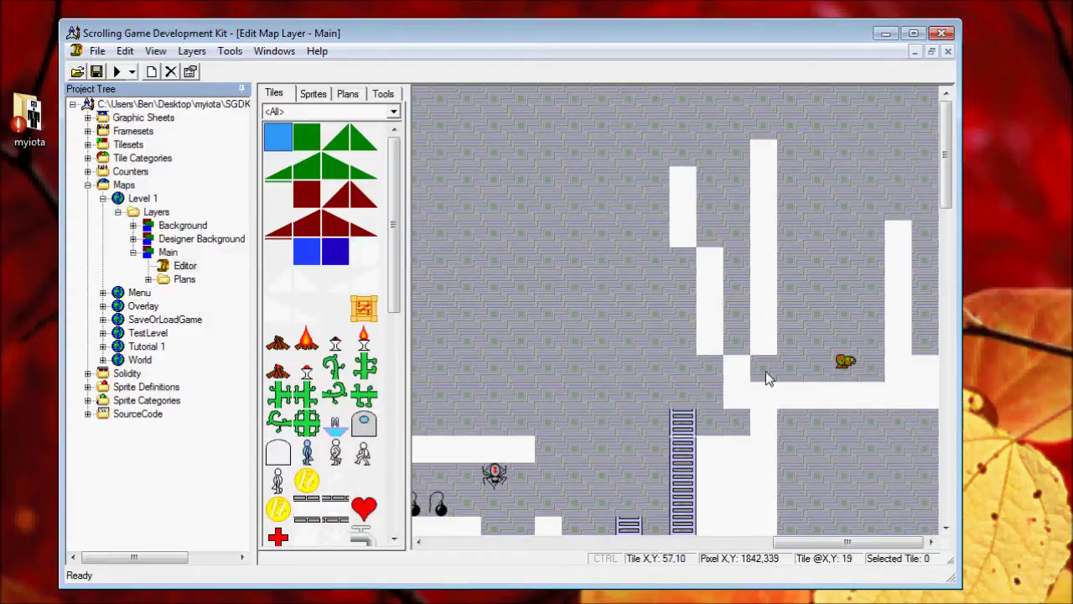
left_click_drag(765, 373, 768, 342)
left_click_drag(761, 239, 761, 146)
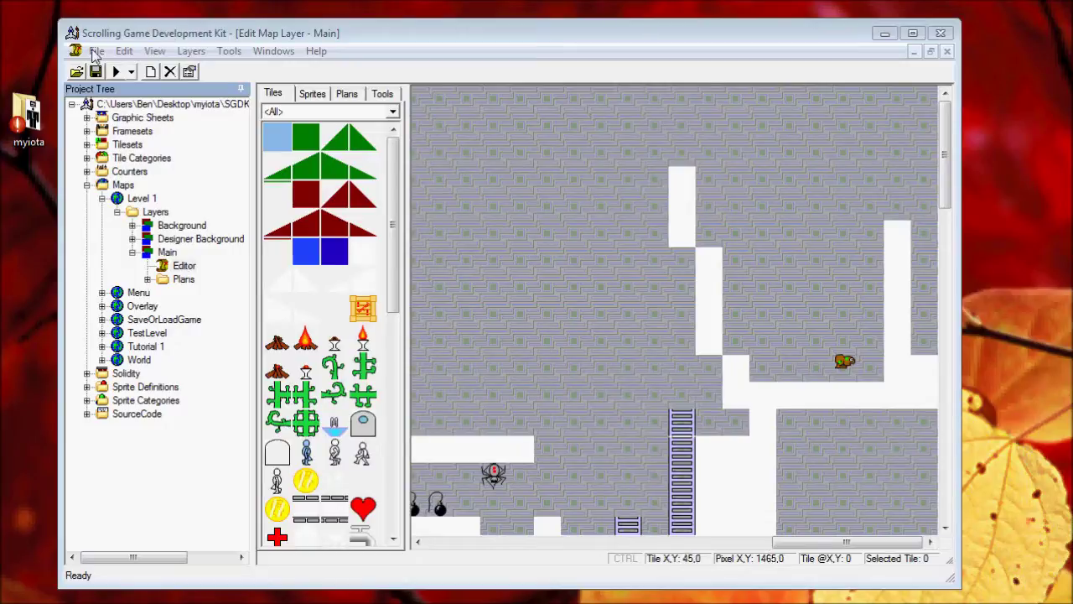
left_click(132, 73)
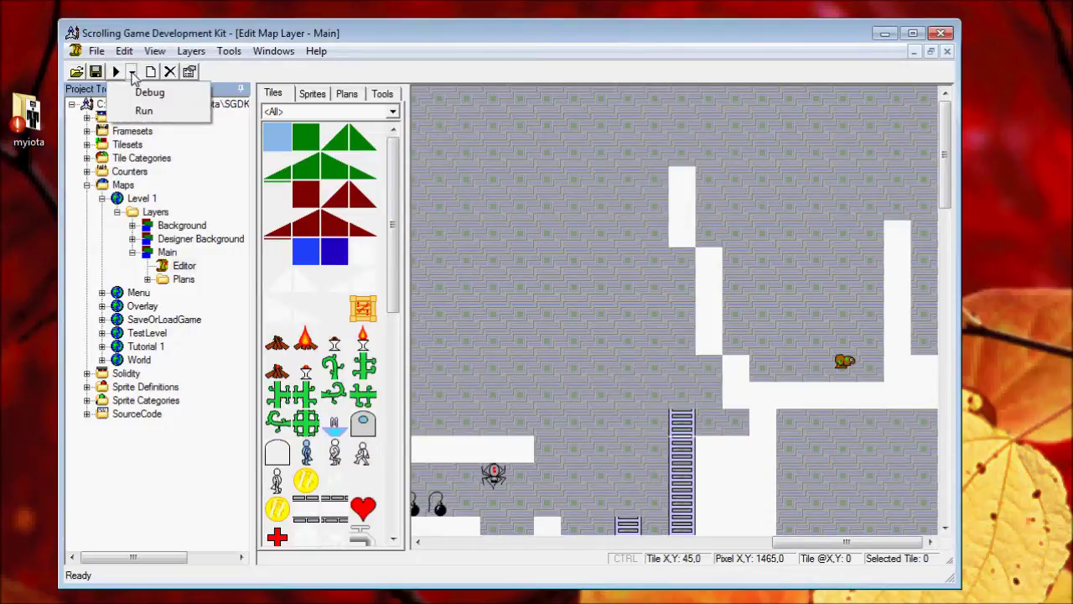
left_click(104, 53)
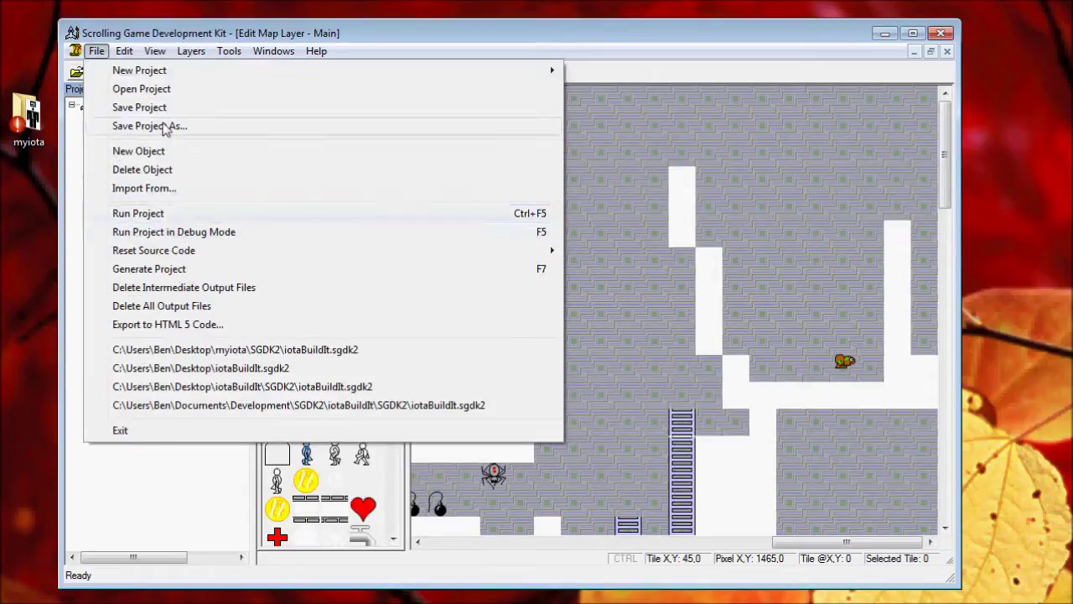
left_click(154, 50)
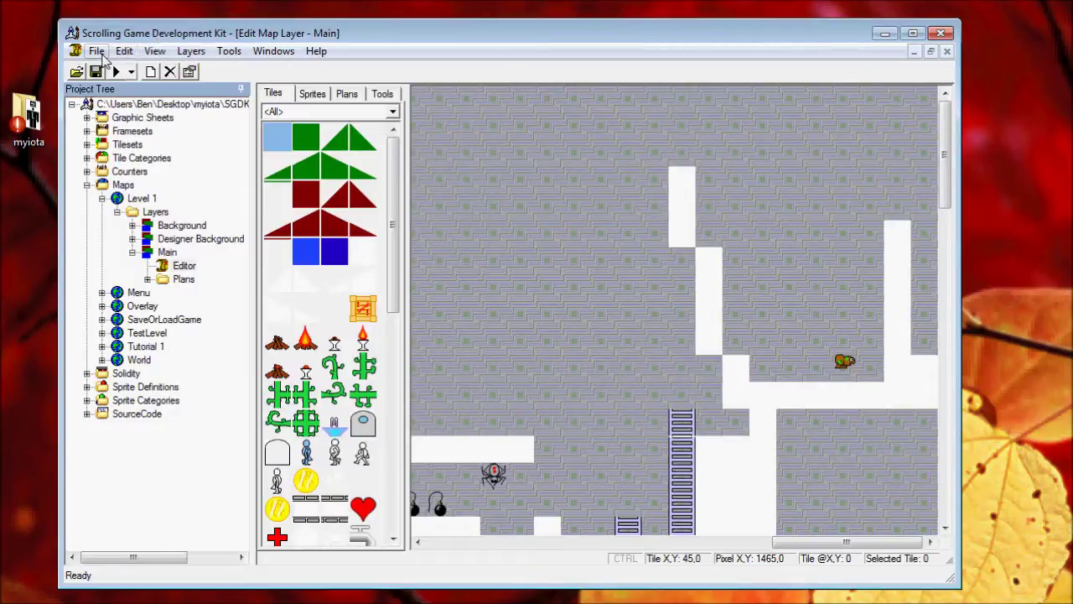
- Start an HTML 5 export of the project with images embedded in the HTML file and JavaScript embedded in HTML
left_click(97, 52)
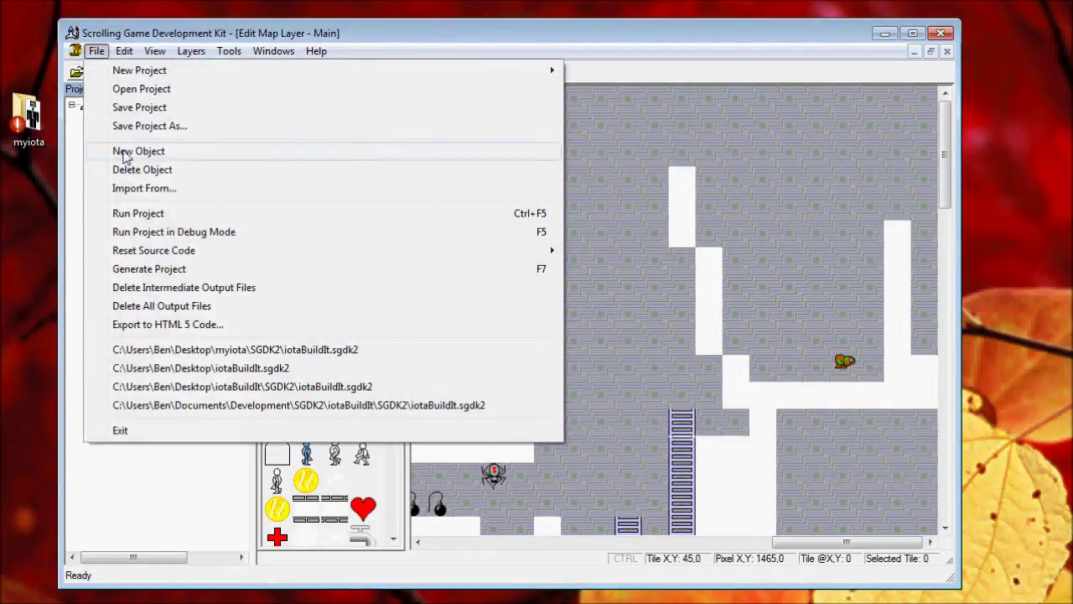
left_click(168, 325)
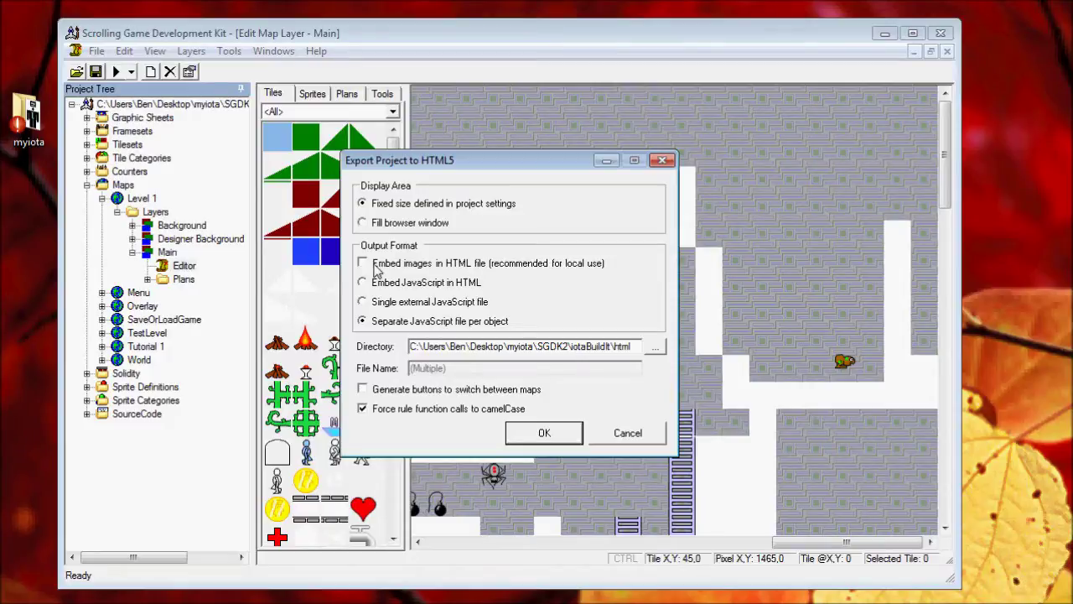
left_click(363, 265)
left_click(363, 285)
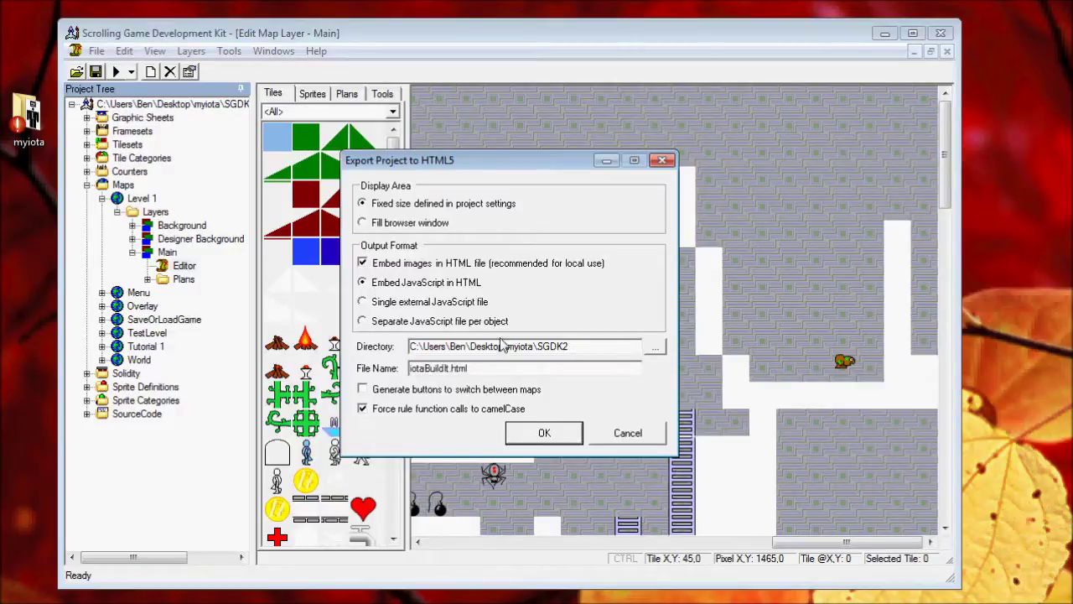
- Set the export directory to the HTML folder inside myiota
left_click(655, 347)
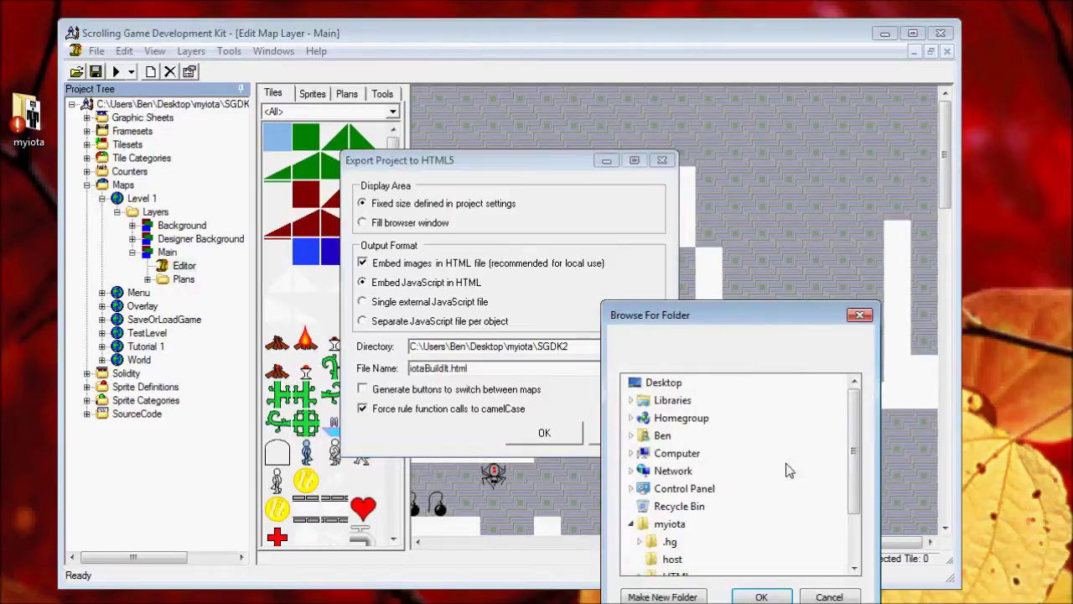
left_click_drag(857, 476, 857, 524)
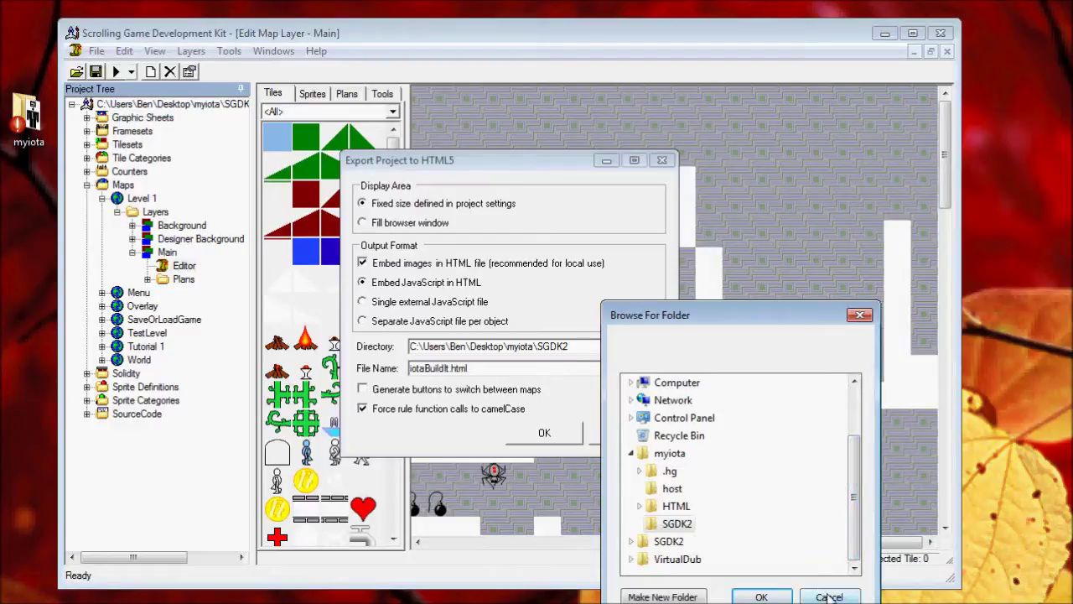
left_click_drag(676, 317, 752, 193)
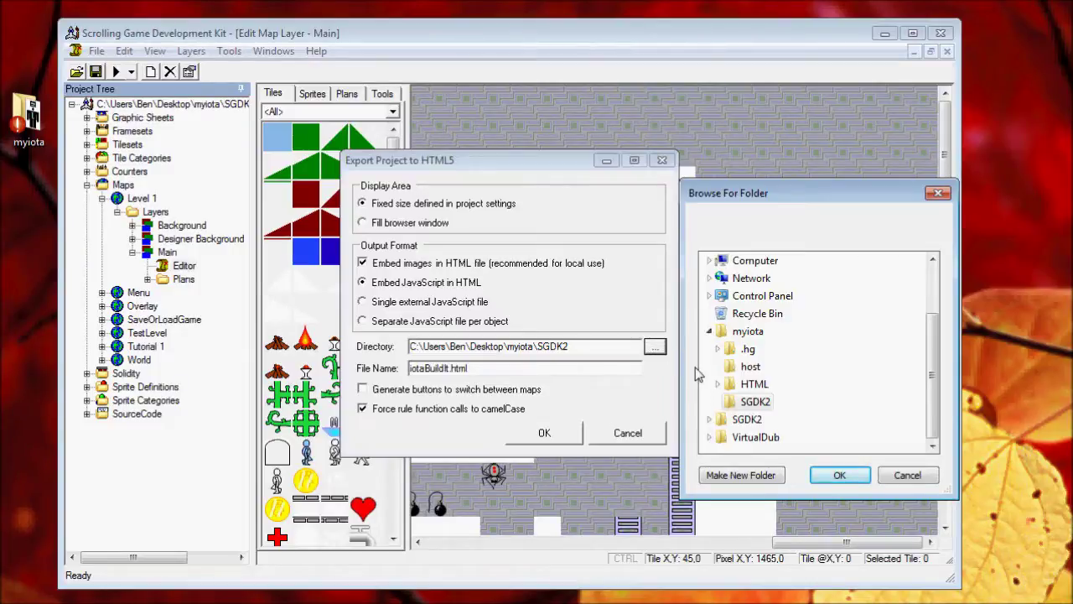
left_click(752, 383)
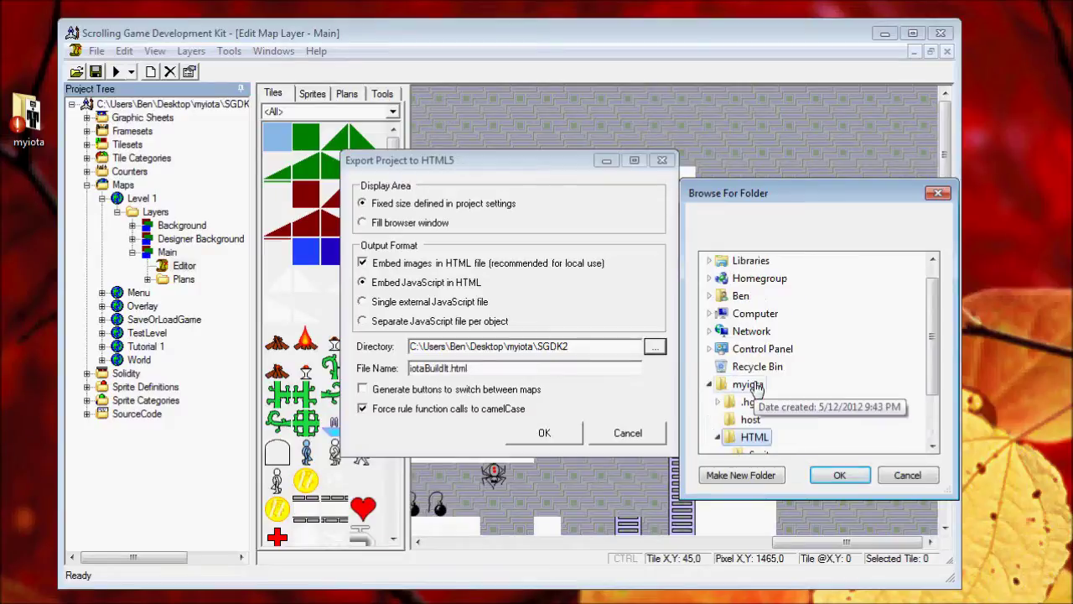
left_click_drag(932, 368, 930, 411)
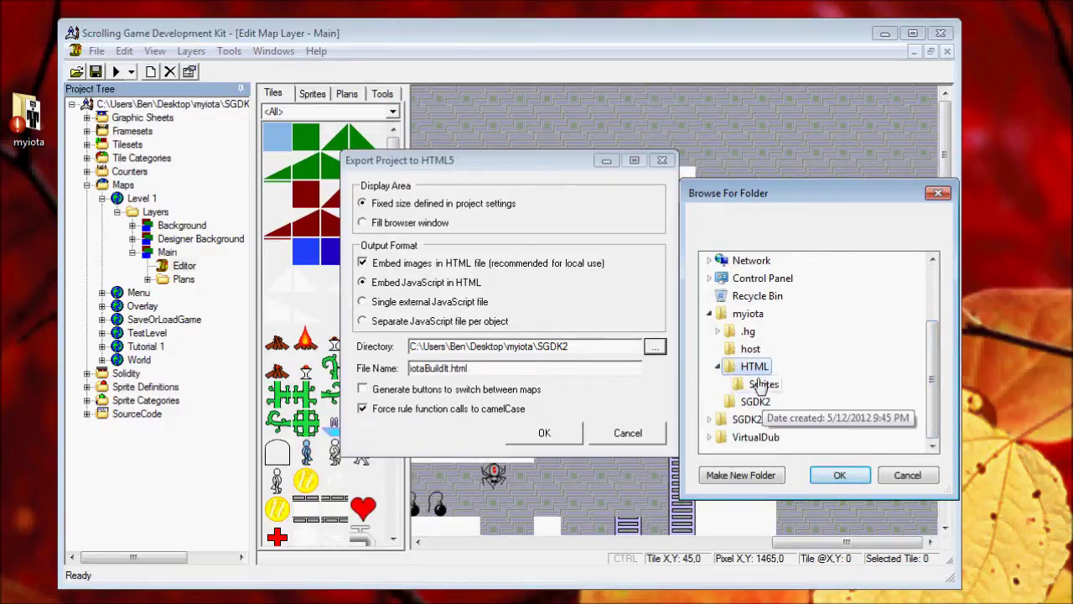
left_click(840, 476)
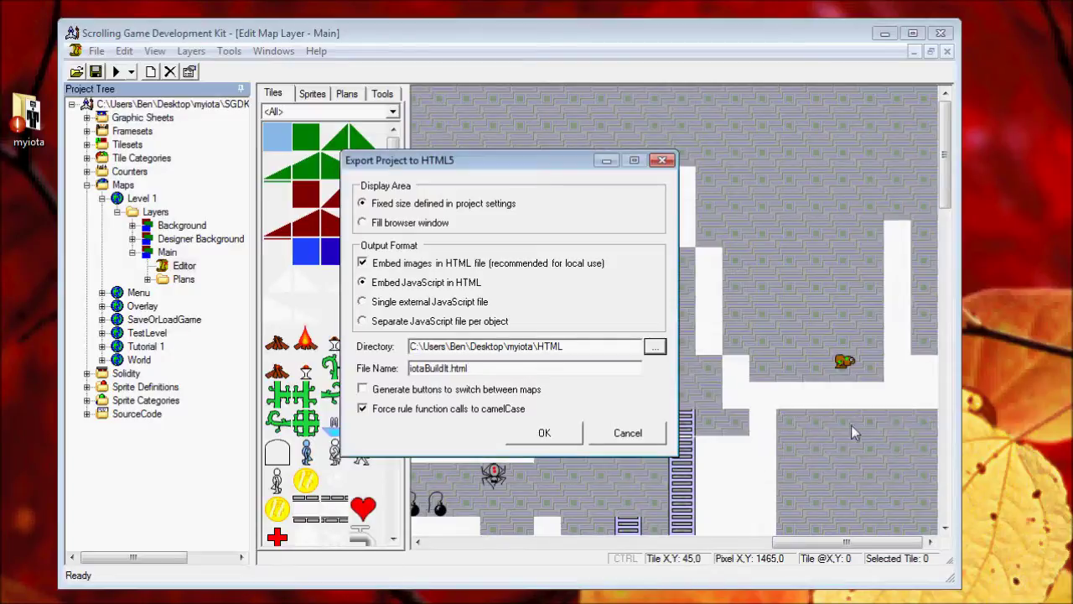
- Export the project as iotaBuildIt.html, overwriting the existing file
left_click(547, 435)
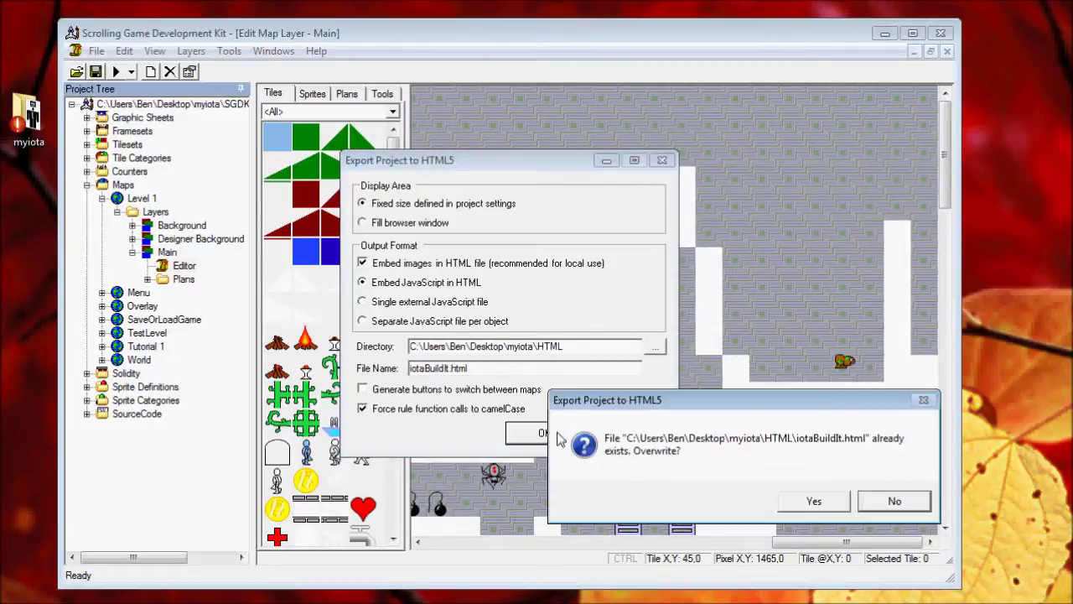
left_click(820, 503)
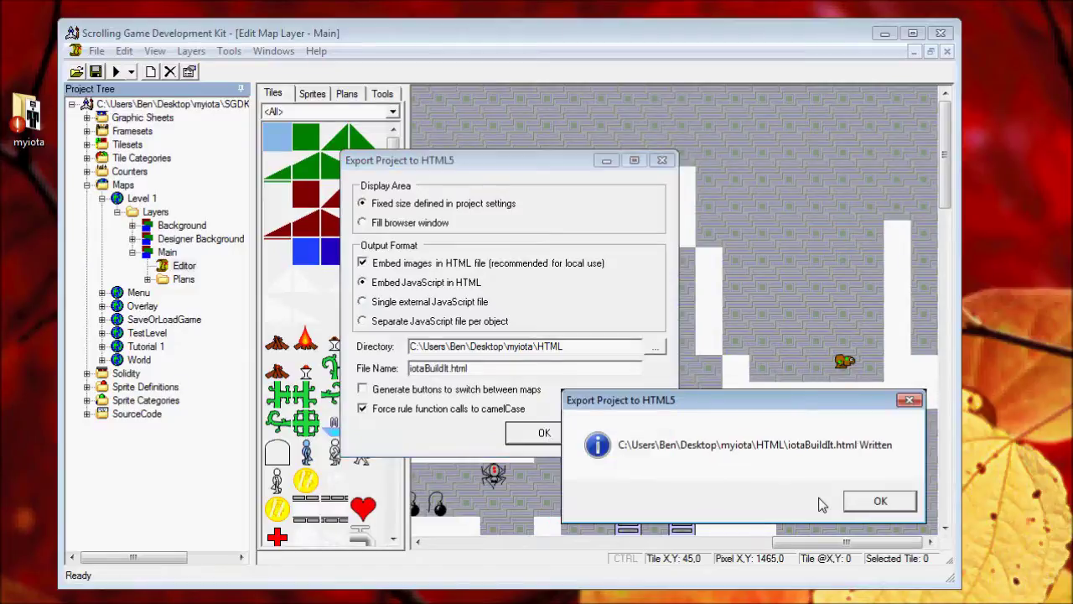
left_click(879, 502)
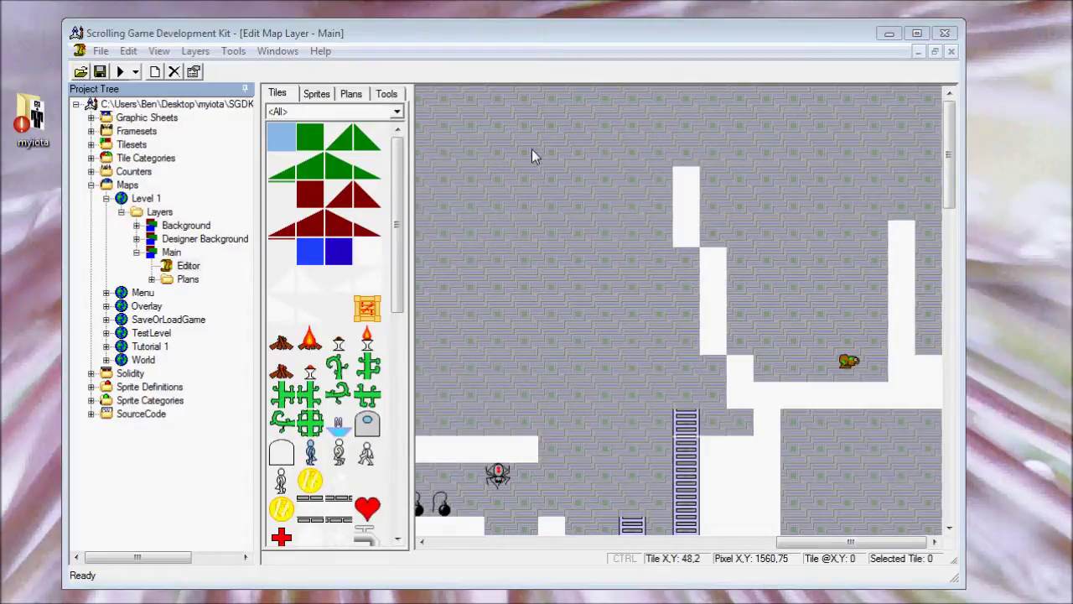
- Open iotaBuildIt.html from the HTML folder of myiota in the browser
double_click(33, 118)
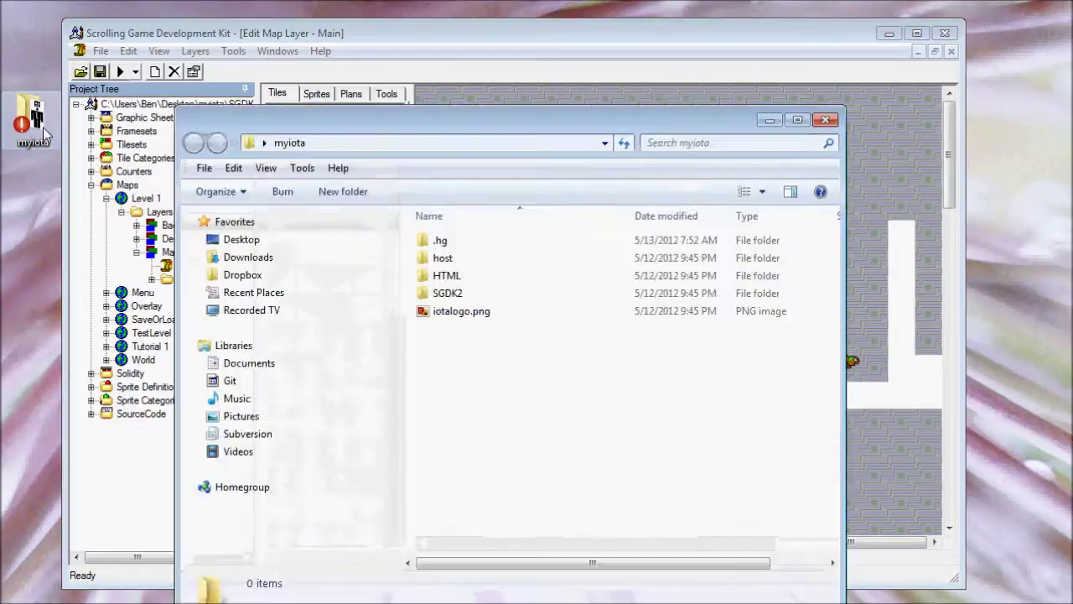
double_click(441, 277)
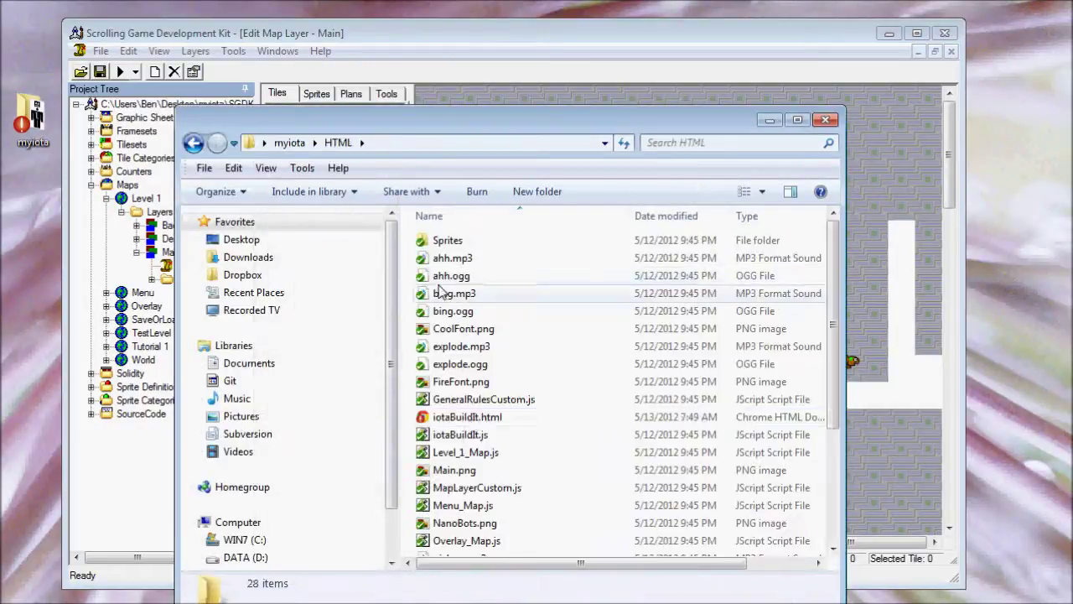
double_click(470, 423)
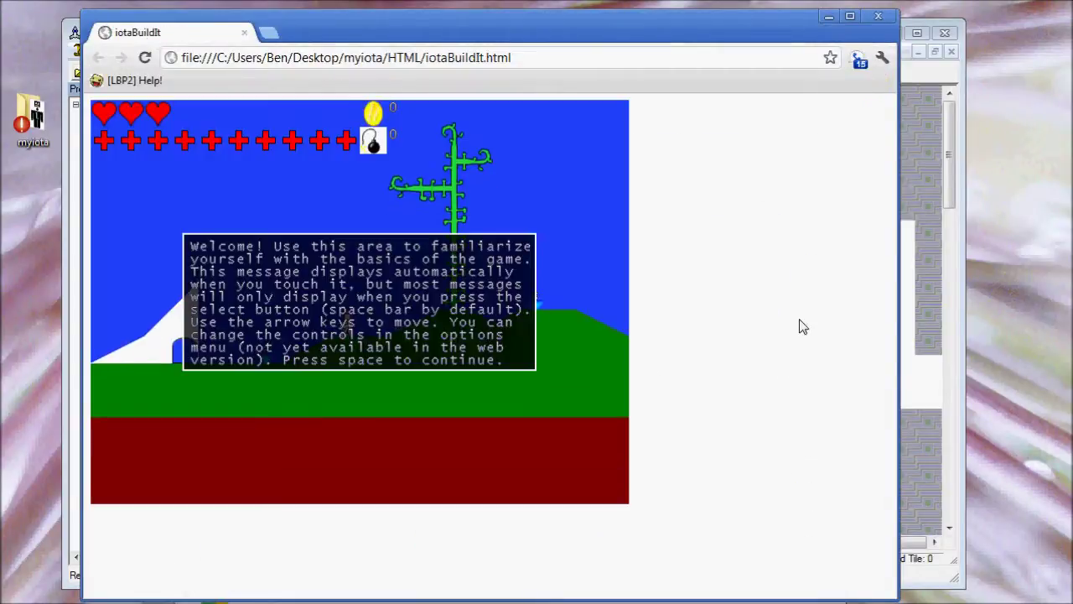
- Dismiss the welcome message, leave the tutorial for the world map and follow the path to the upper ring to enter Level 1
key("space")
key("Left")
key("Right")
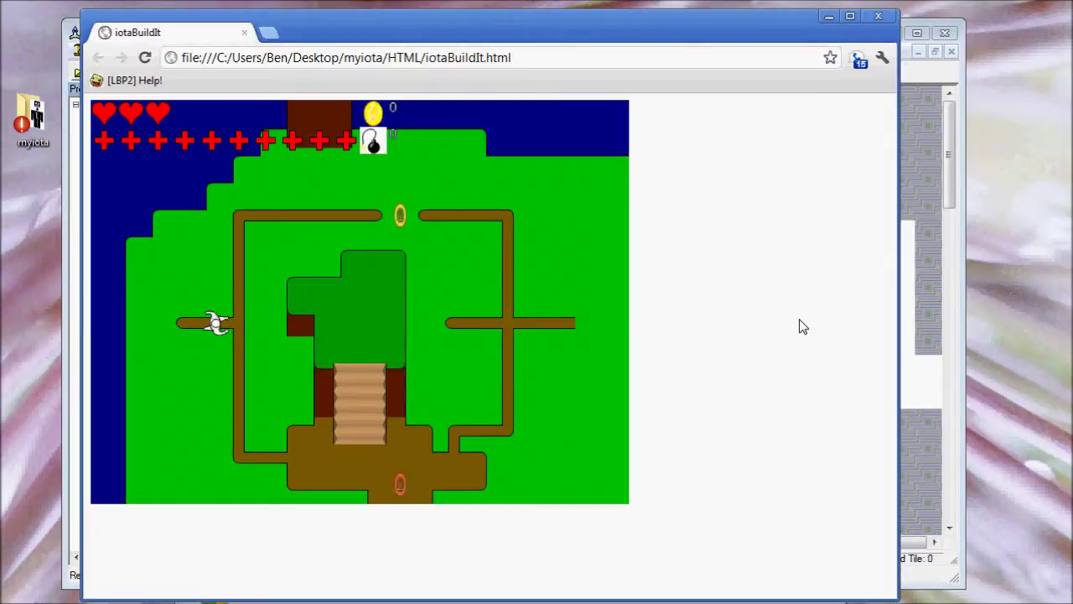
key("Up")
key("Right")
key("Up")
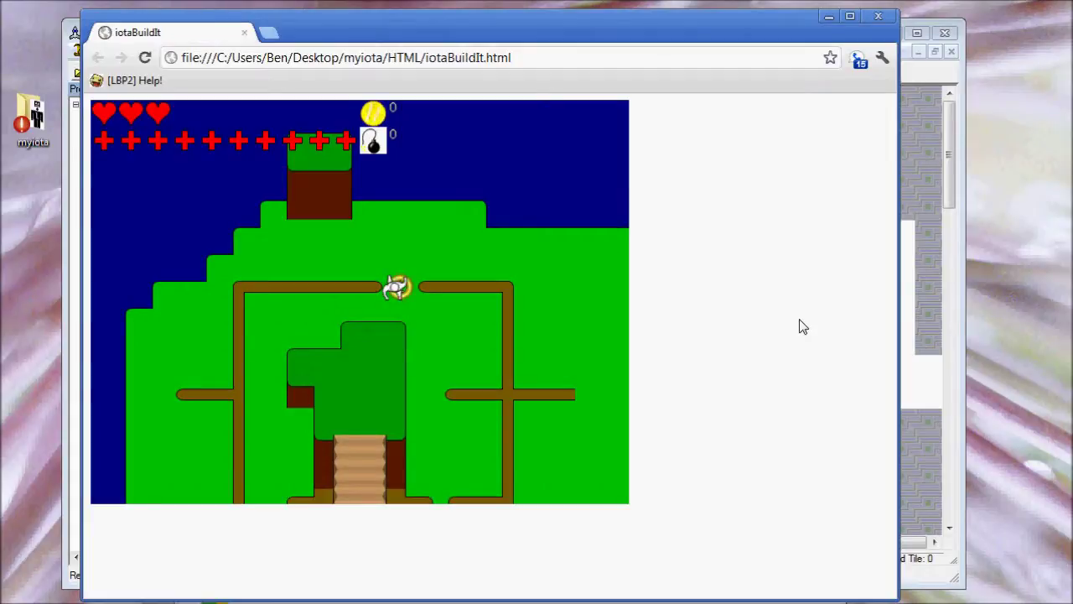
key("Right")
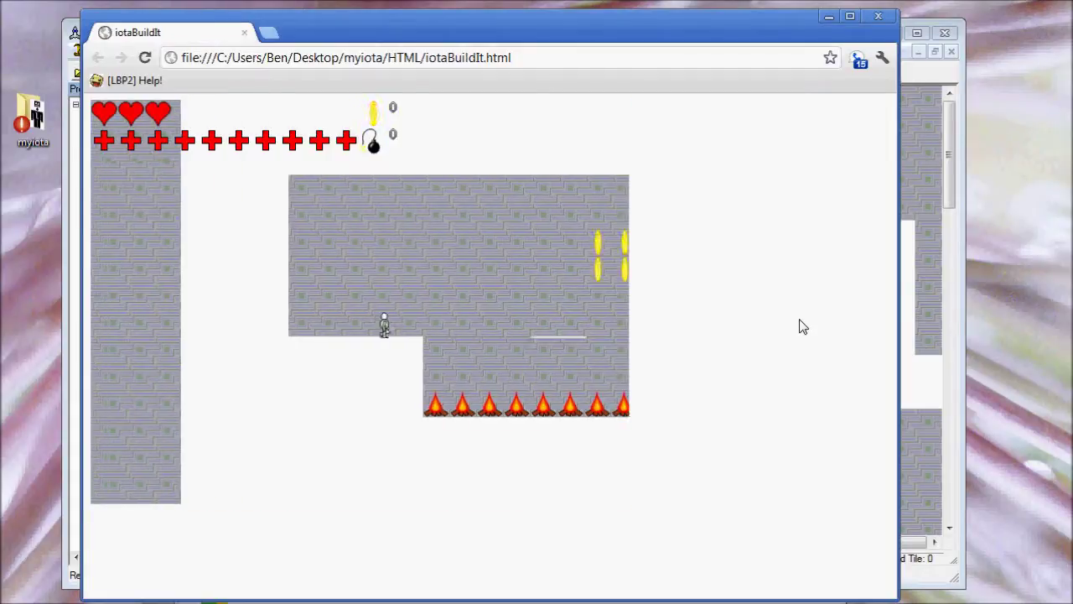
- Ride the moving platform across the fire pit, collecting coins on the way to the far ledge
key("Right")
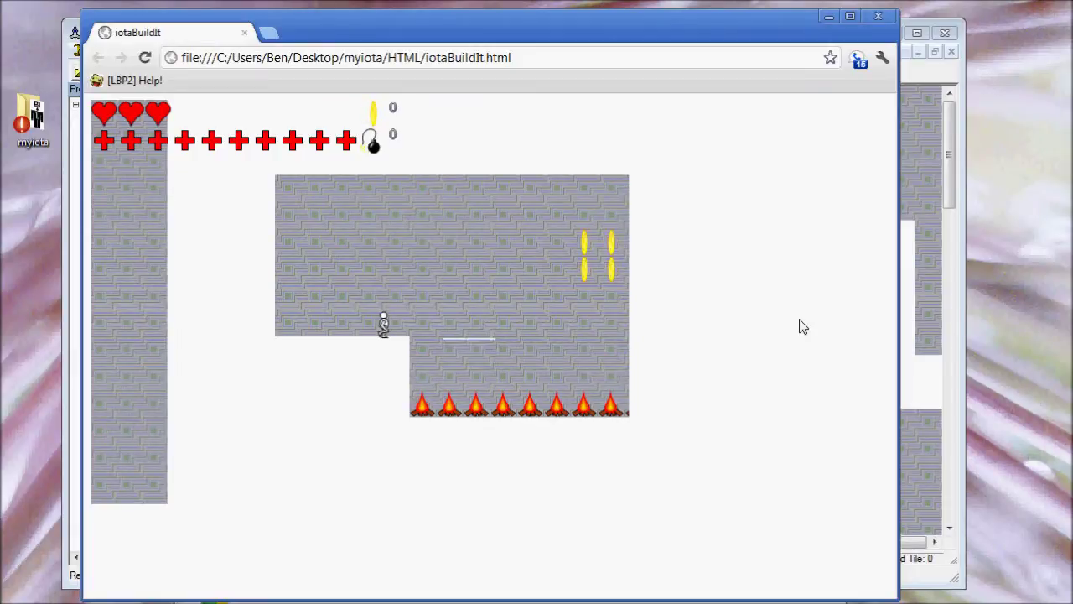
key("Right")
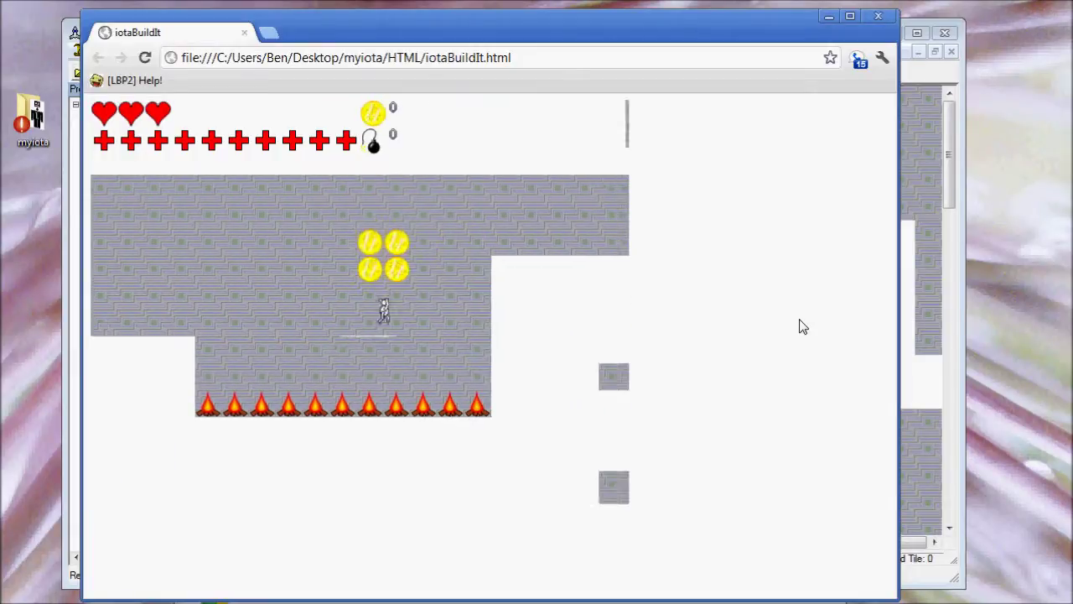
key("Right")
key("Up")
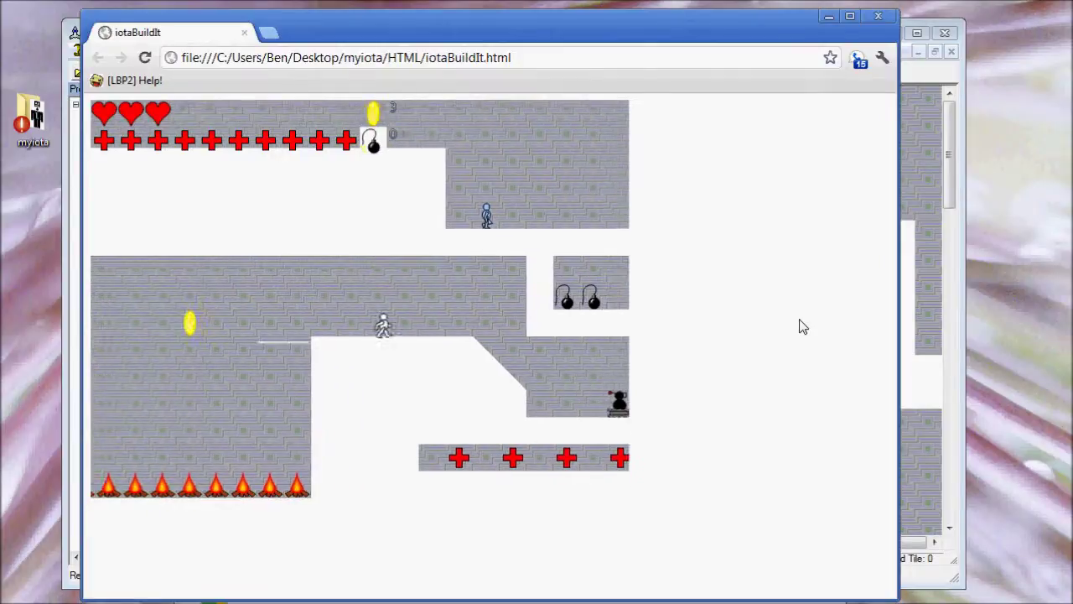
- Move the player down the slope and past the Bombot onto the short ladder
key("Right")
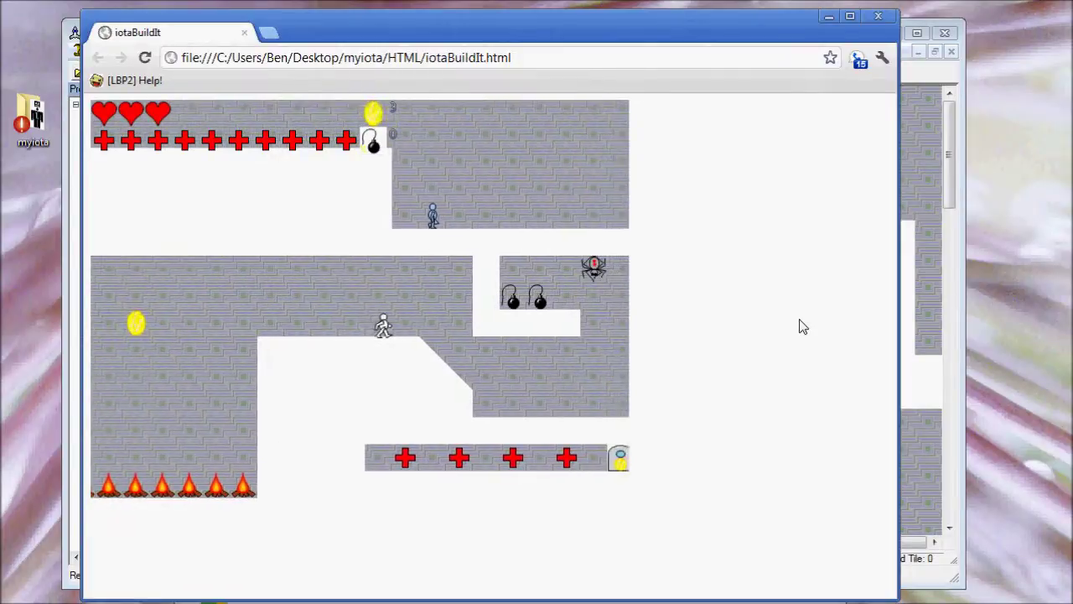
key("Right")
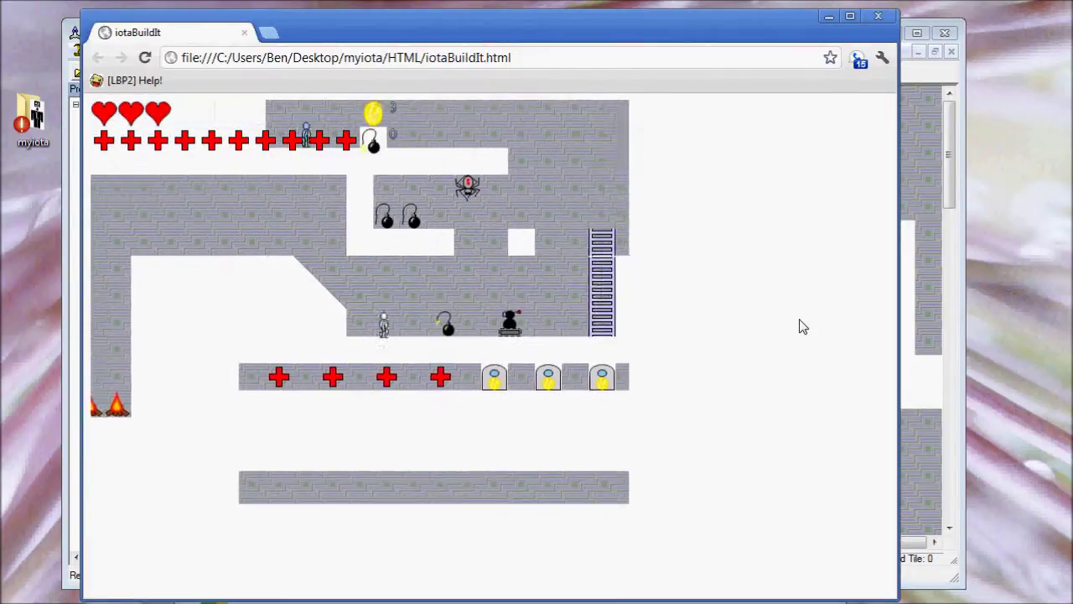
key("Right")
key("Right")
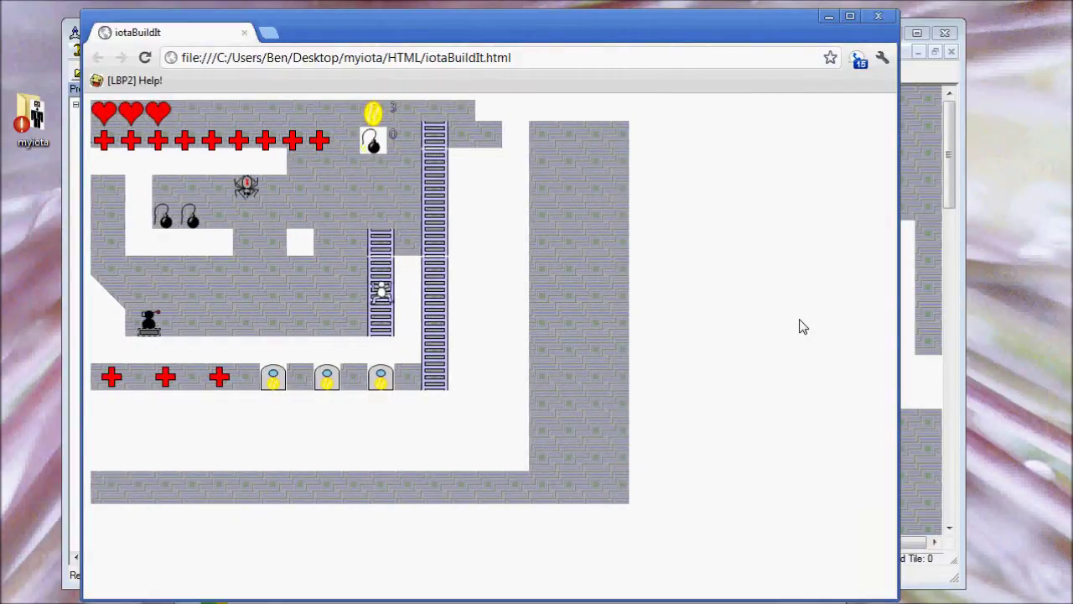
- Climb the ladders to the upper level and walk the player back to the blue guy to trigger his message
key("Up")
key("Right")
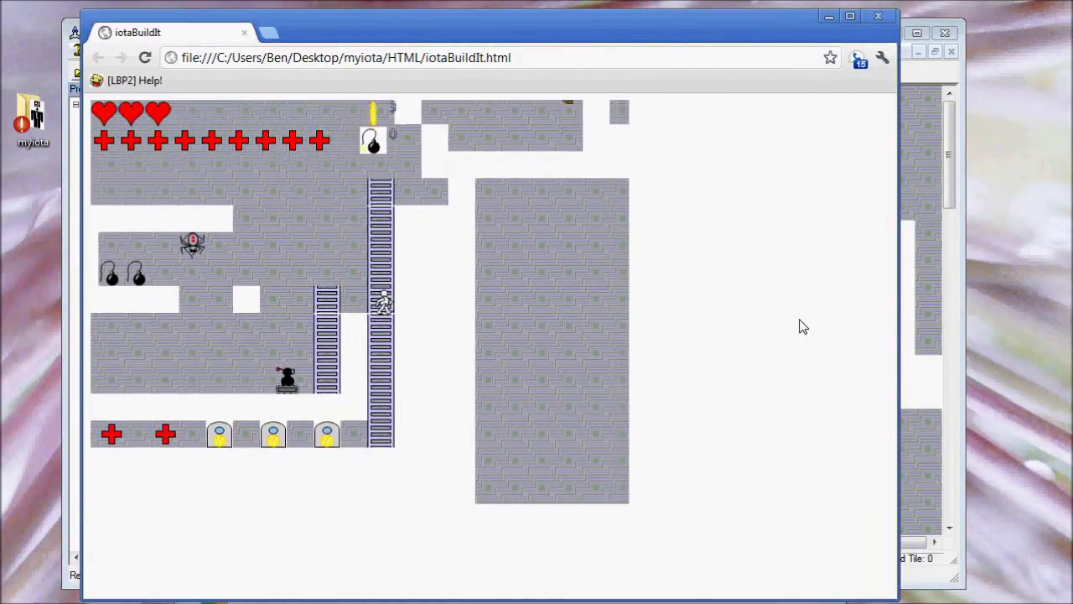
key("Up")
key("Right")
key("Left")
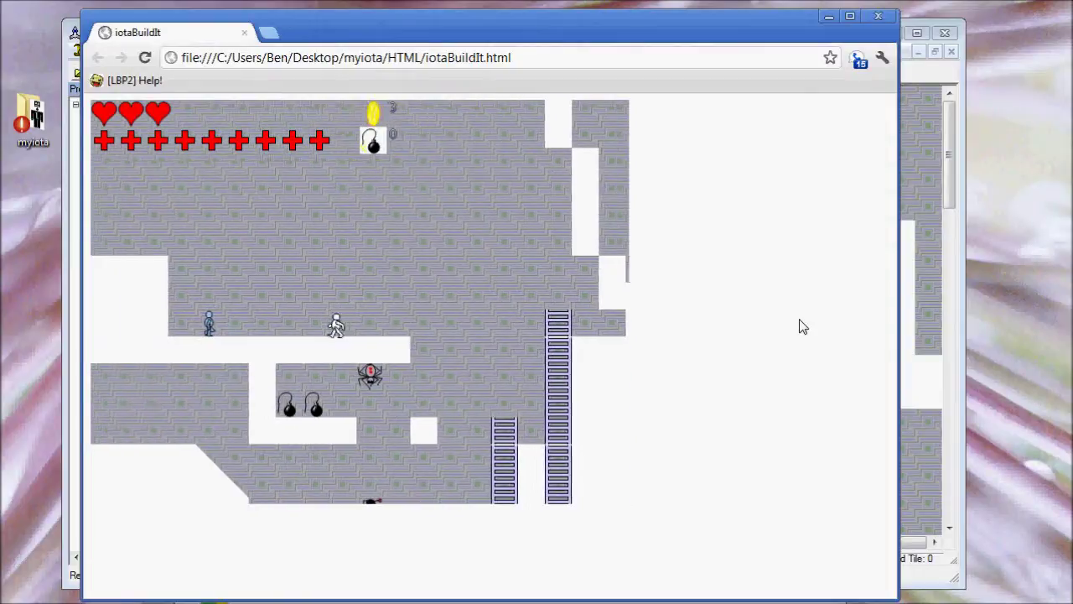
key("Left")
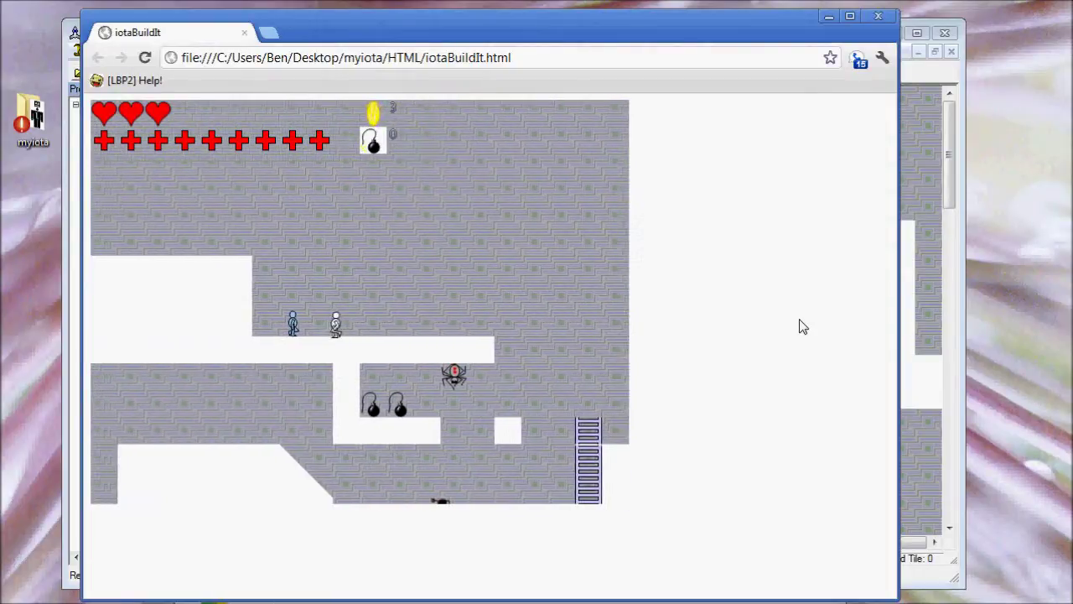
key("Left")
key("Left")
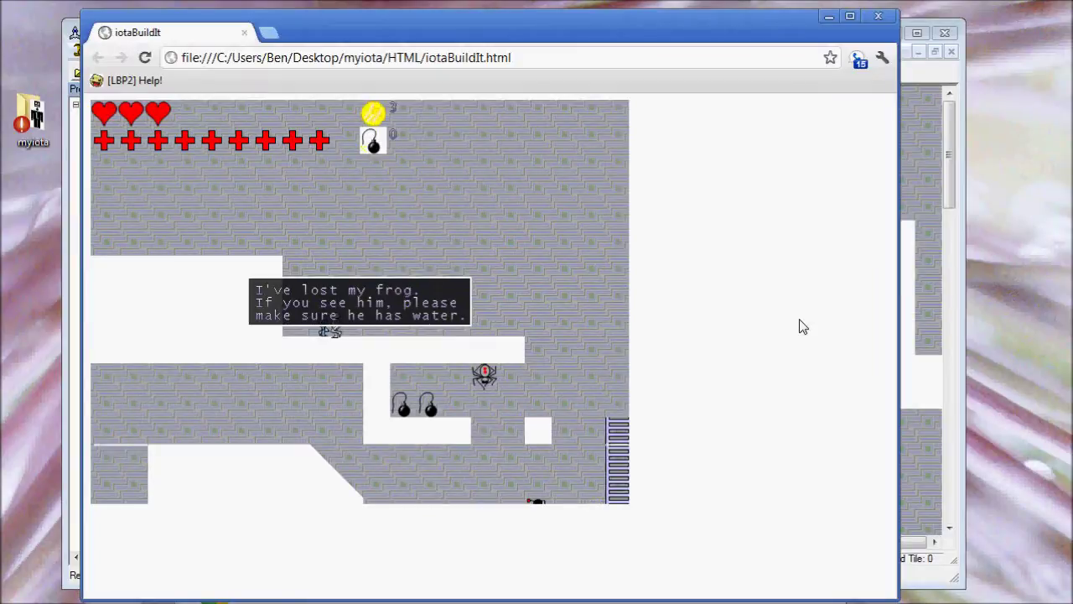
- Move the player away from the blue guy to the ledge beyond the tall ladder and close the game's browser window
key("Right")
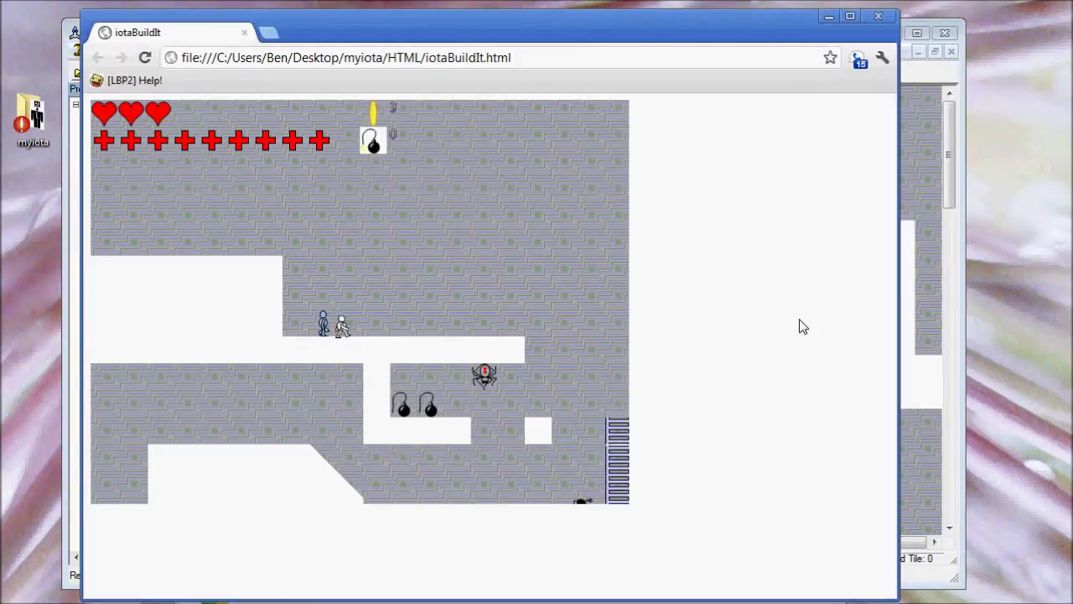
key("Right")
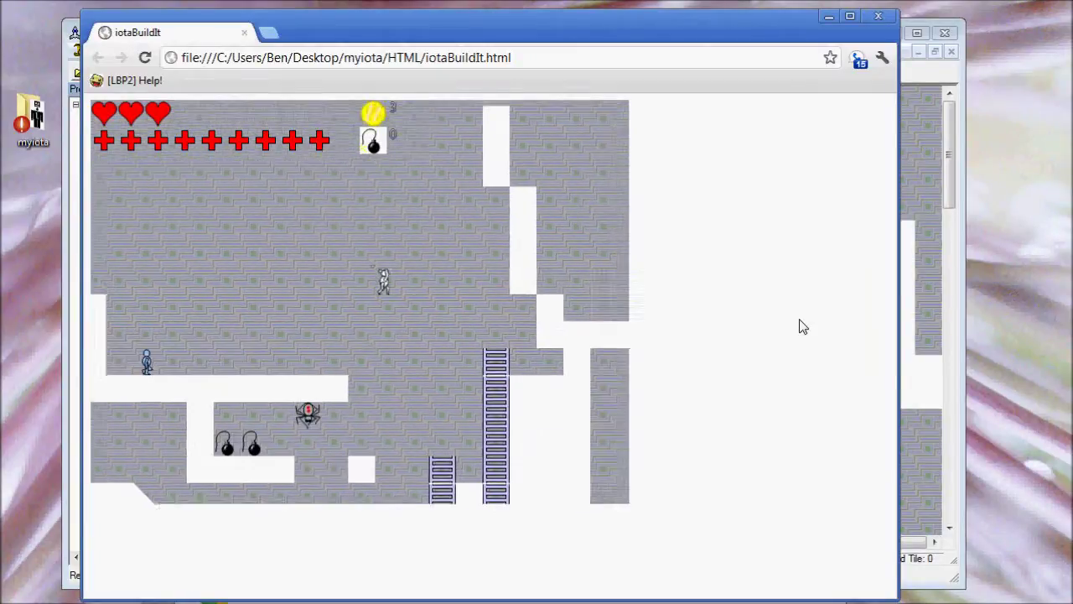
key("Right")
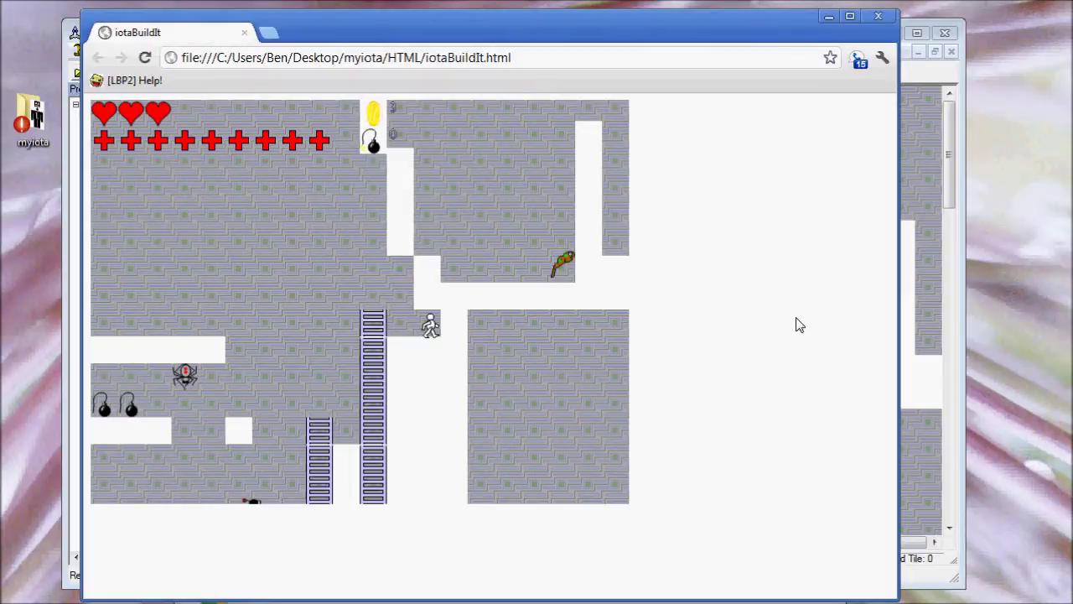
left_click(879, 17)
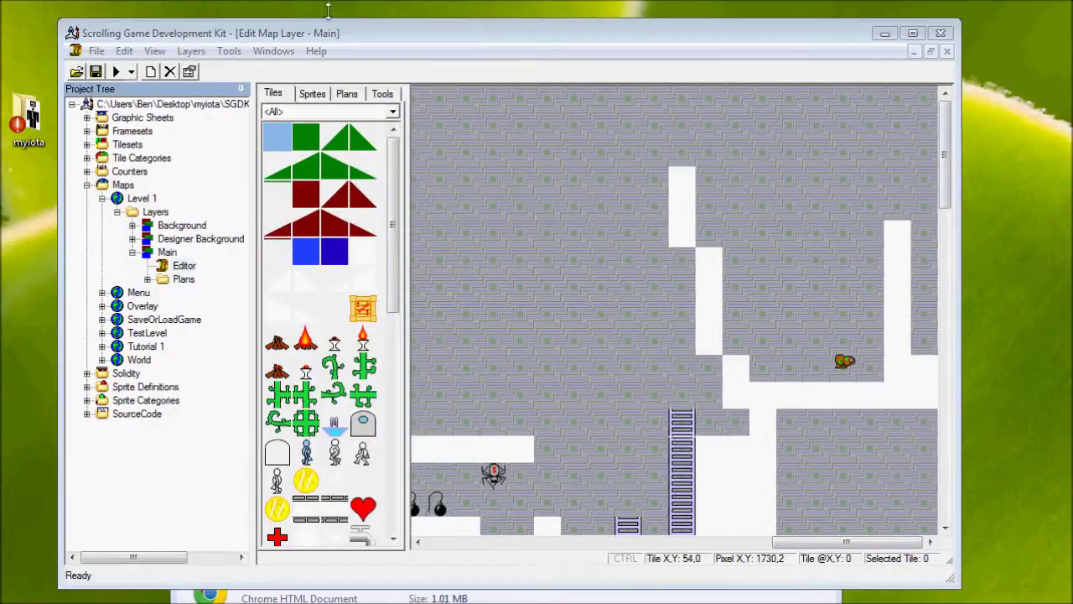
- Export the project to HTML5 in myiota\HTML without embedded images, using a separate JavaScript file per object, and overwrite the existing files
left_click(153, 35)
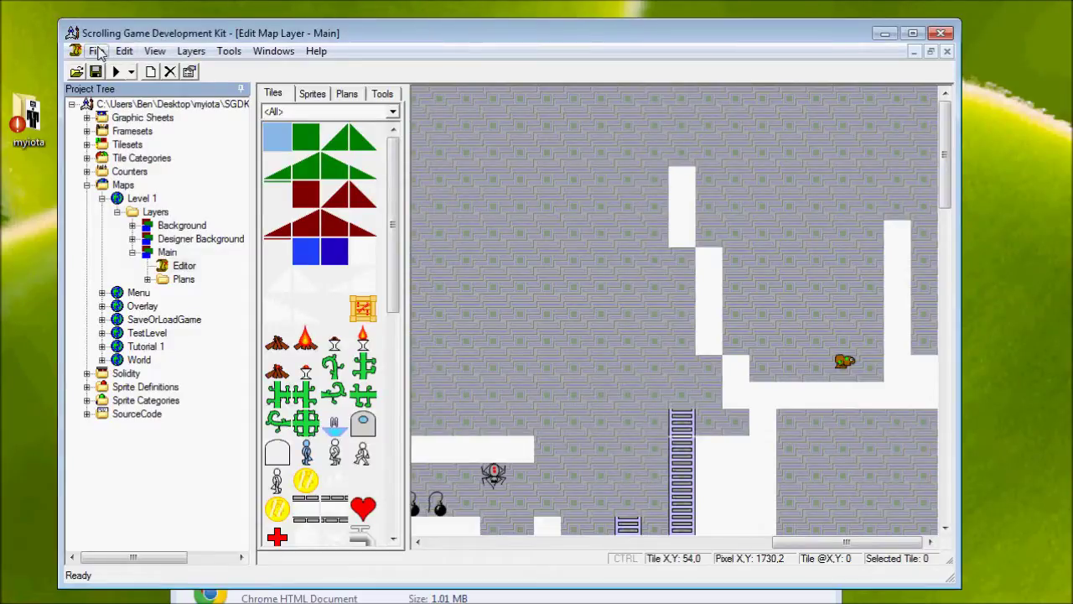
left_click(98, 52)
left_click(133, 325)
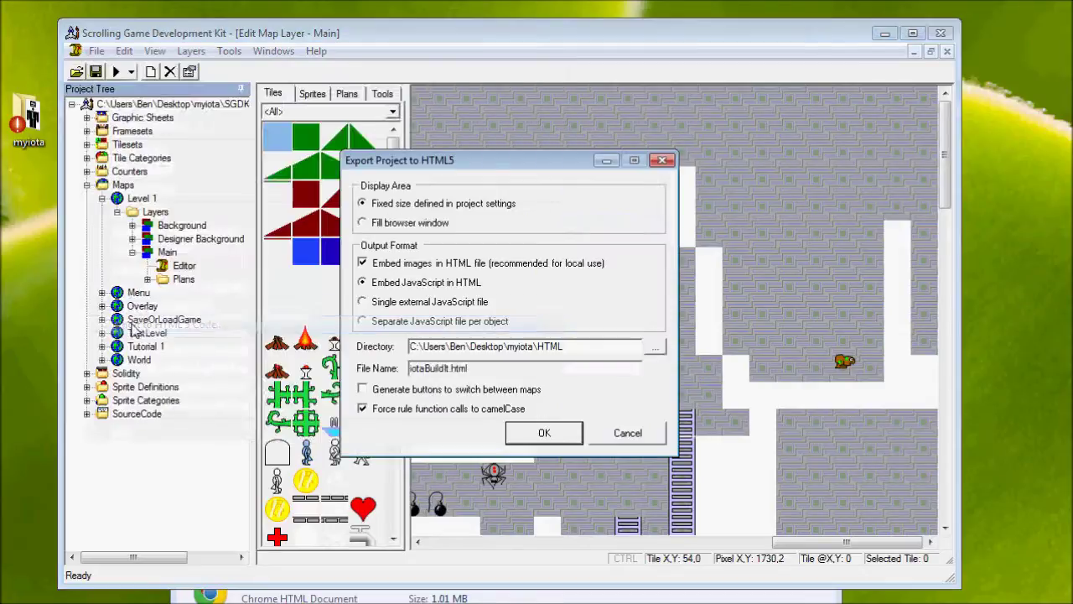
left_click(364, 264)
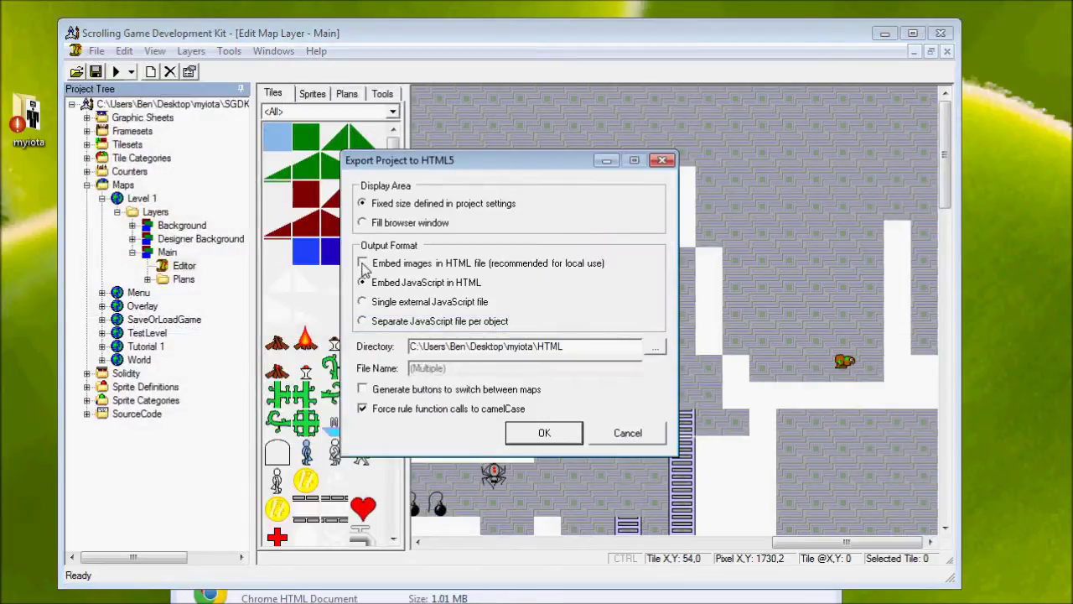
left_click(363, 322)
left_click(655, 346)
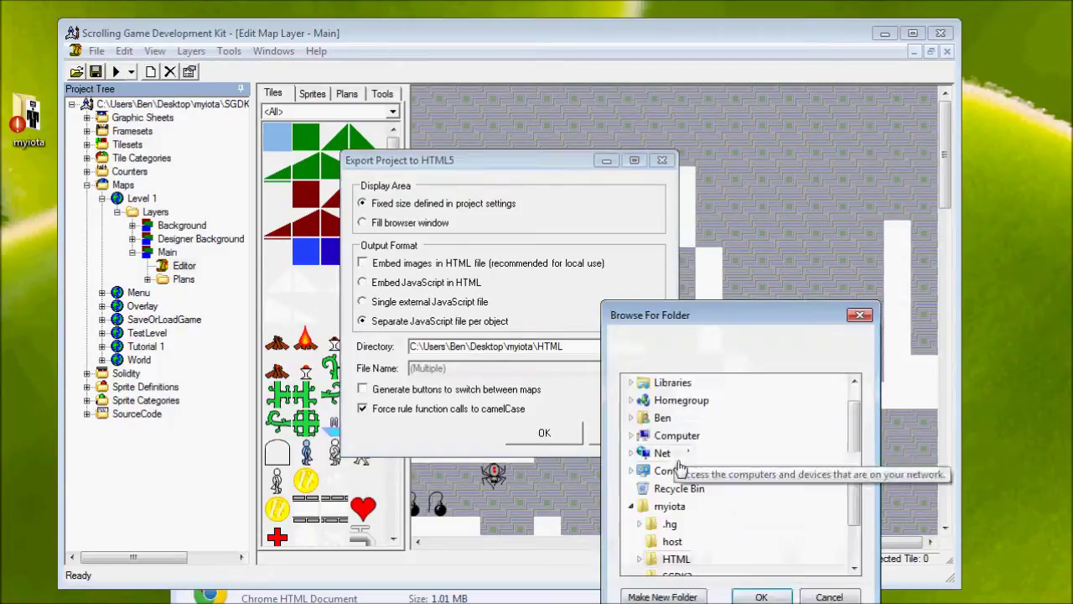
left_click(767, 596)
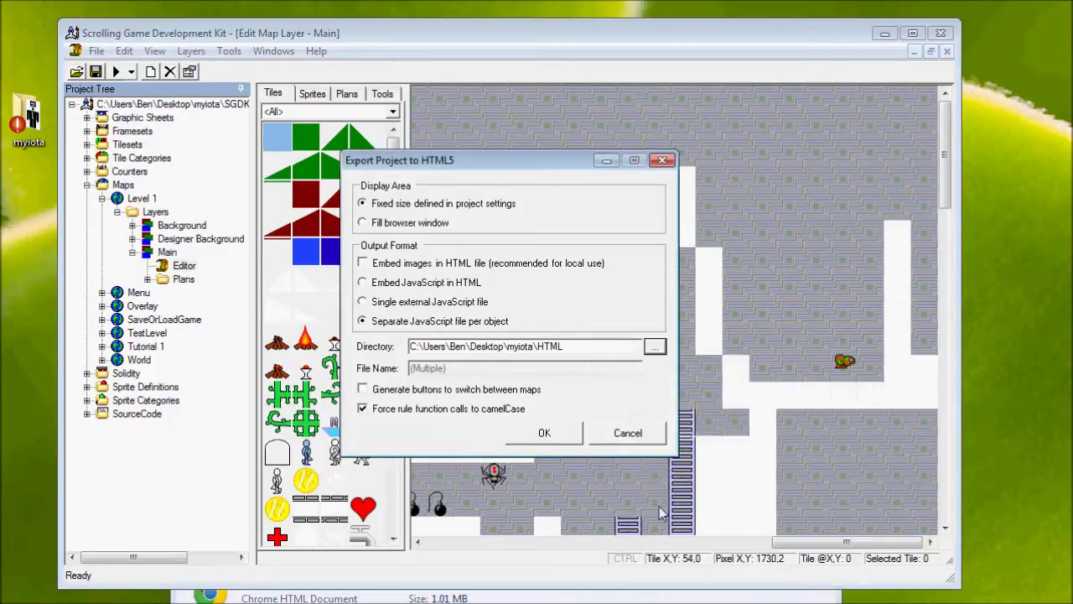
left_click(535, 433)
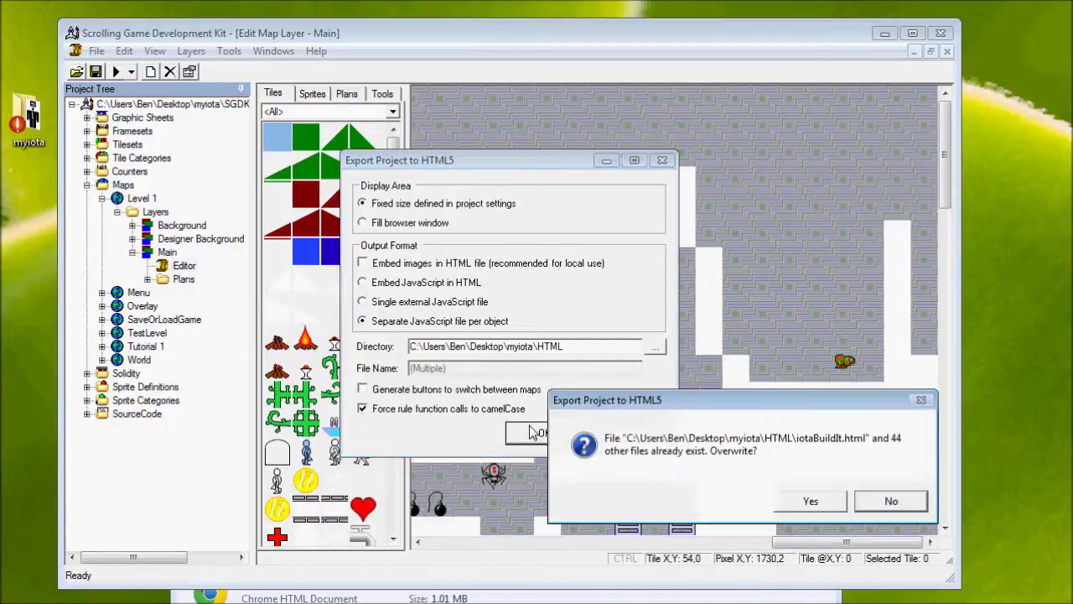
left_click(810, 503)
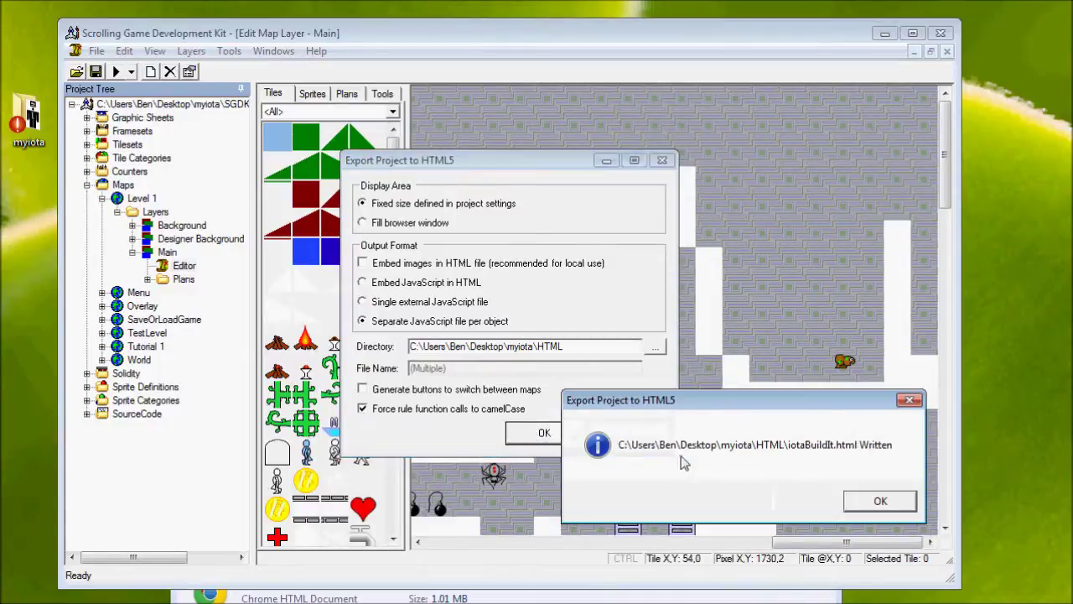
left_click(872, 503)
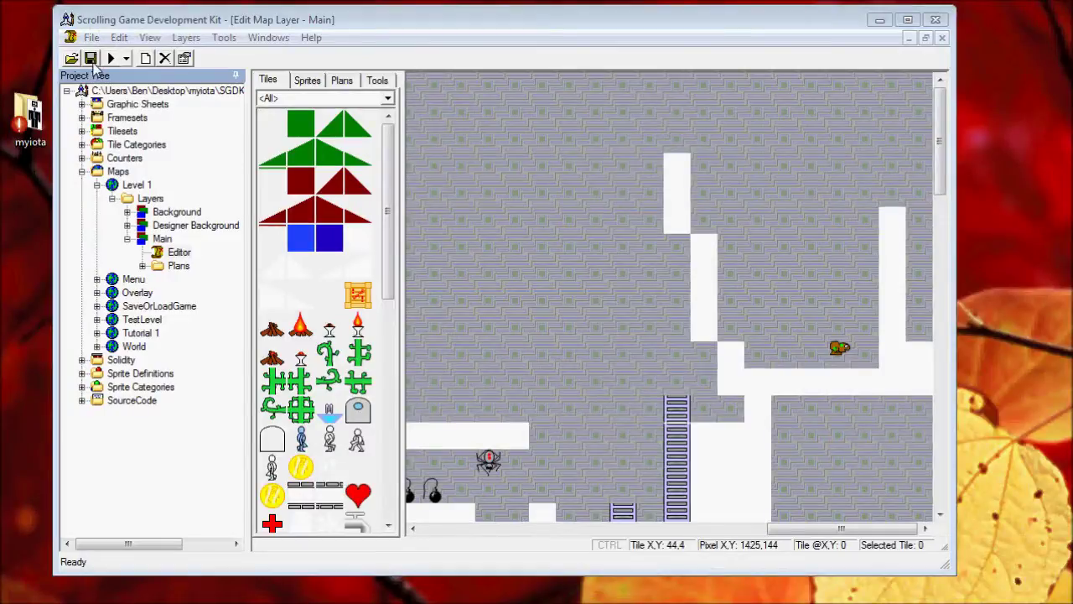
left_click(71, 36)
left_click(91, 38)
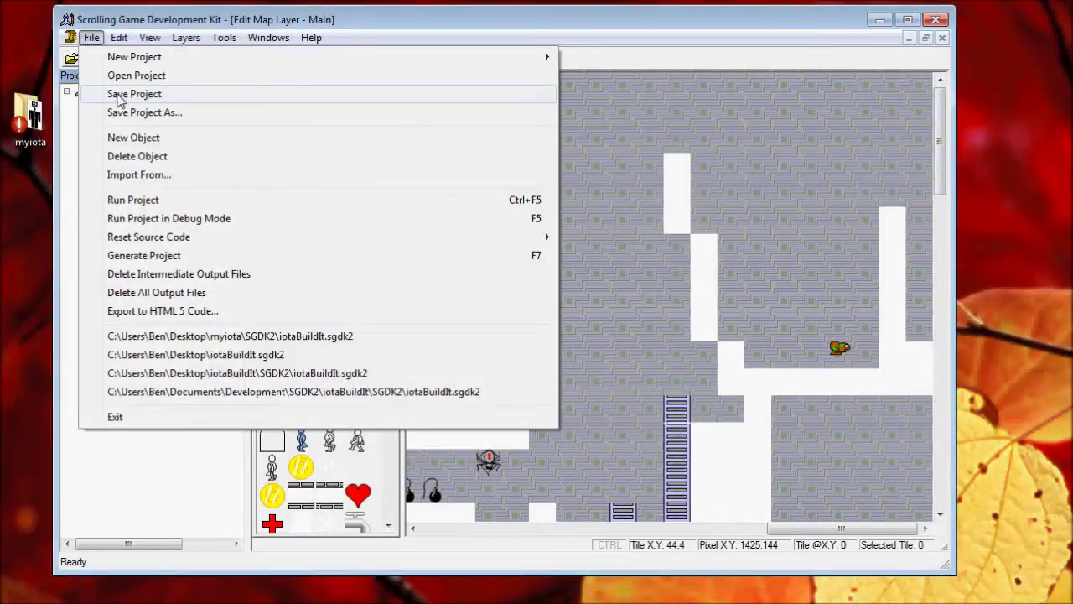
left_click(158, 17)
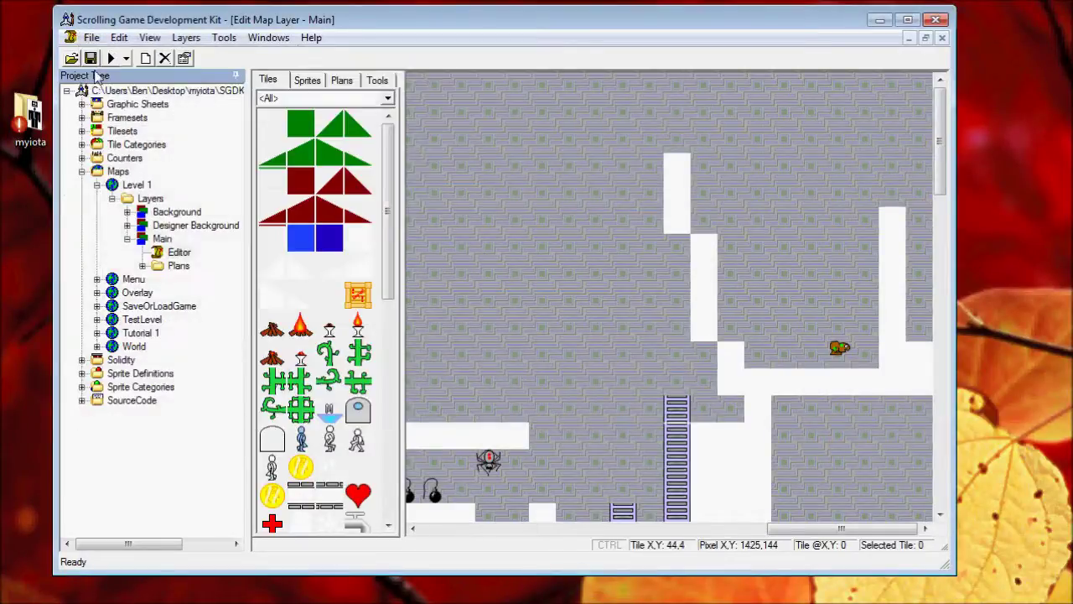
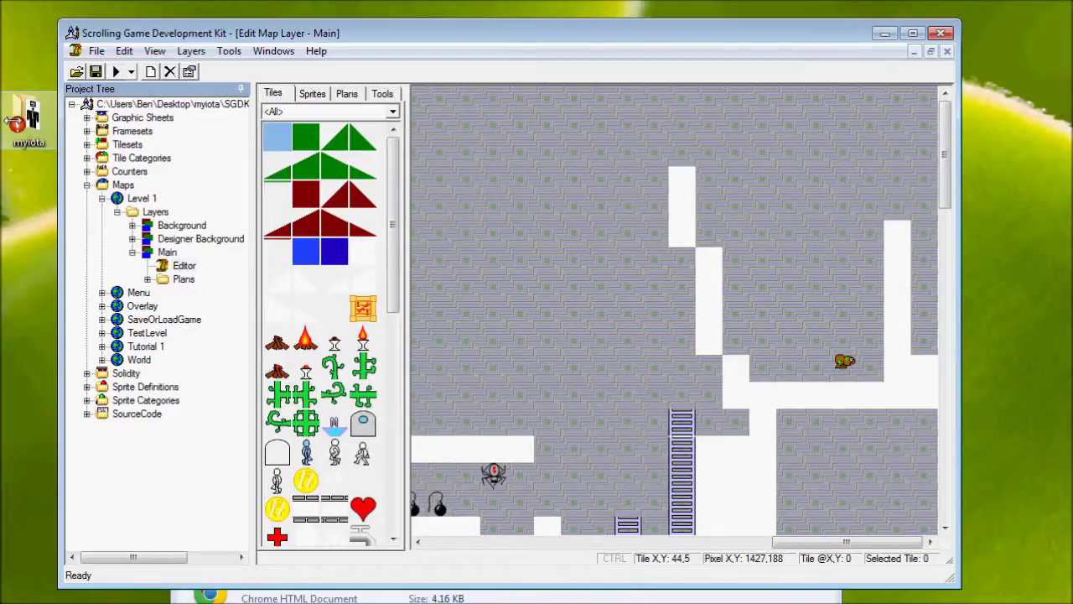
- Open the myiota desktop folder in TortoiseHg Workbench
right_click(15, 123)
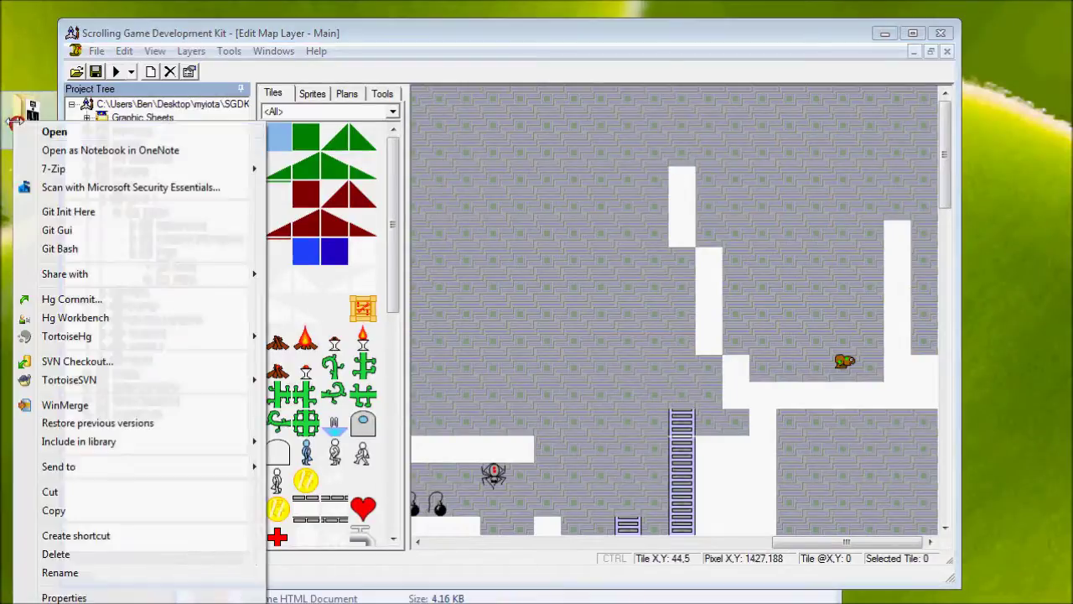
left_click(116, 319)
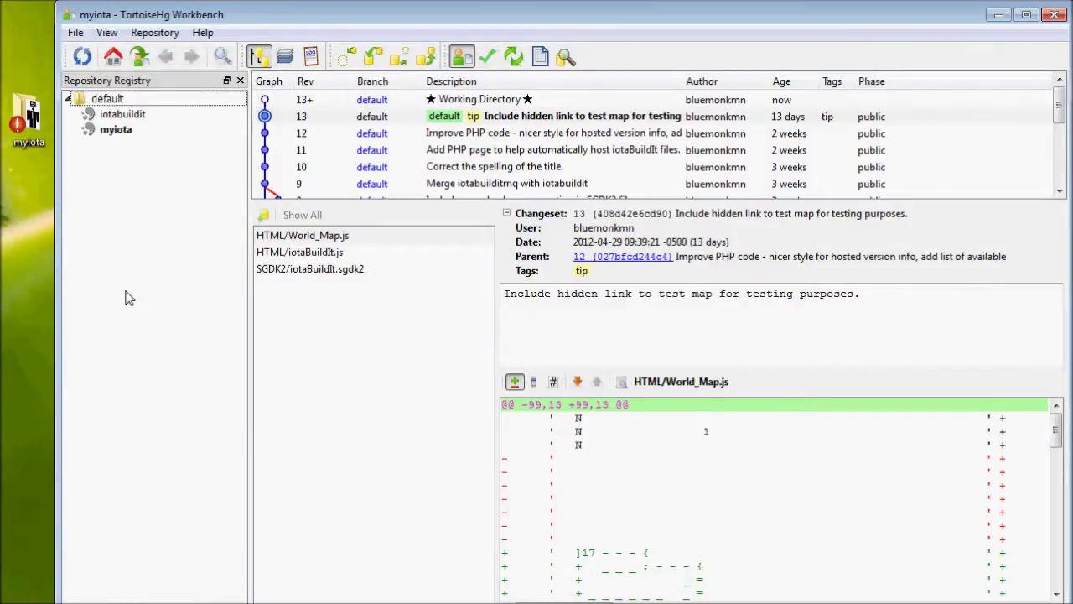
right_click(29, 122)
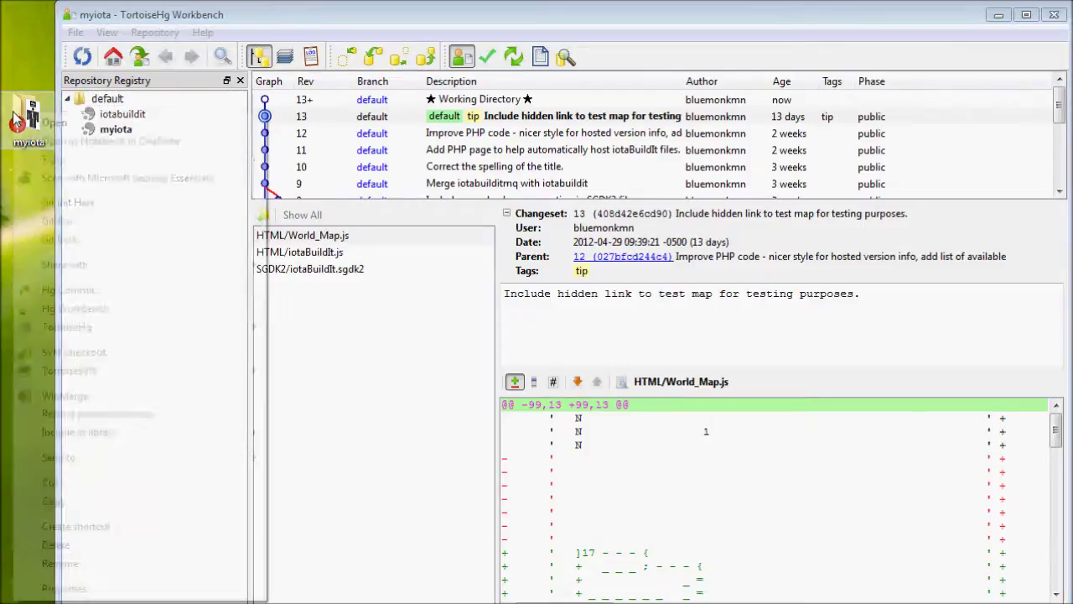
left_click(68, 289)
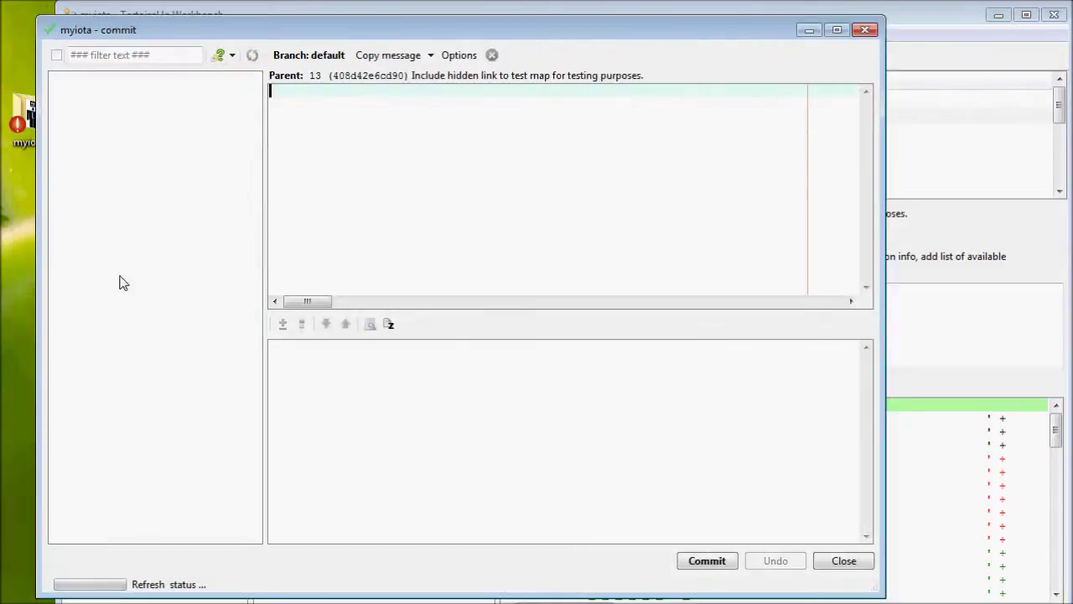
left_click(843, 564)
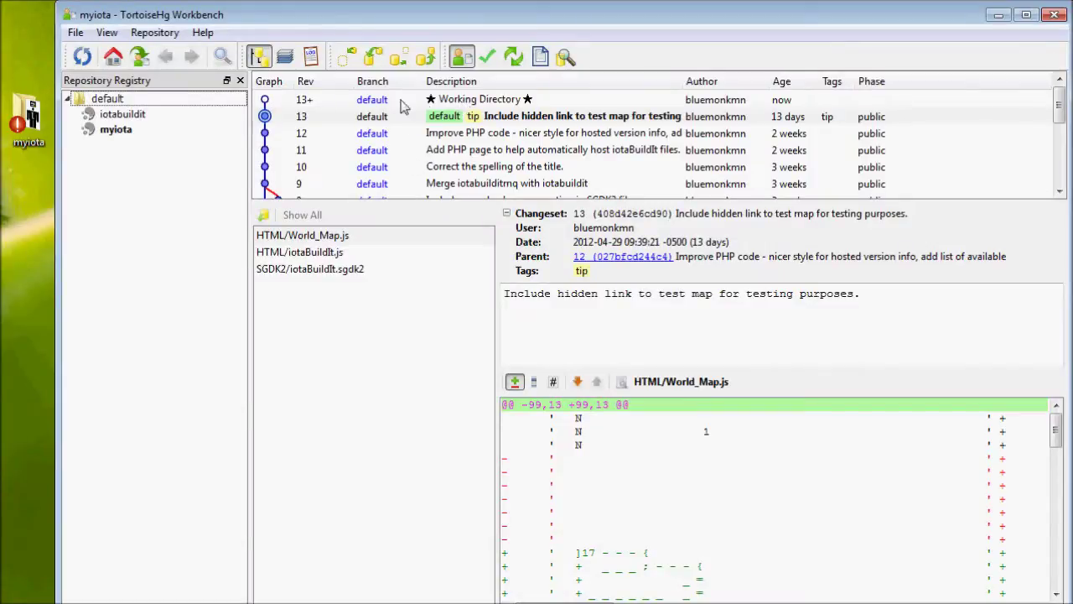
- Select the Working Directory revision and examine the diffs of SGDK2/iotaBuildIt.sgdk2, HTML/iotaBuildIt.js and HTML/Level_1_Map.js
left_click(437, 104)
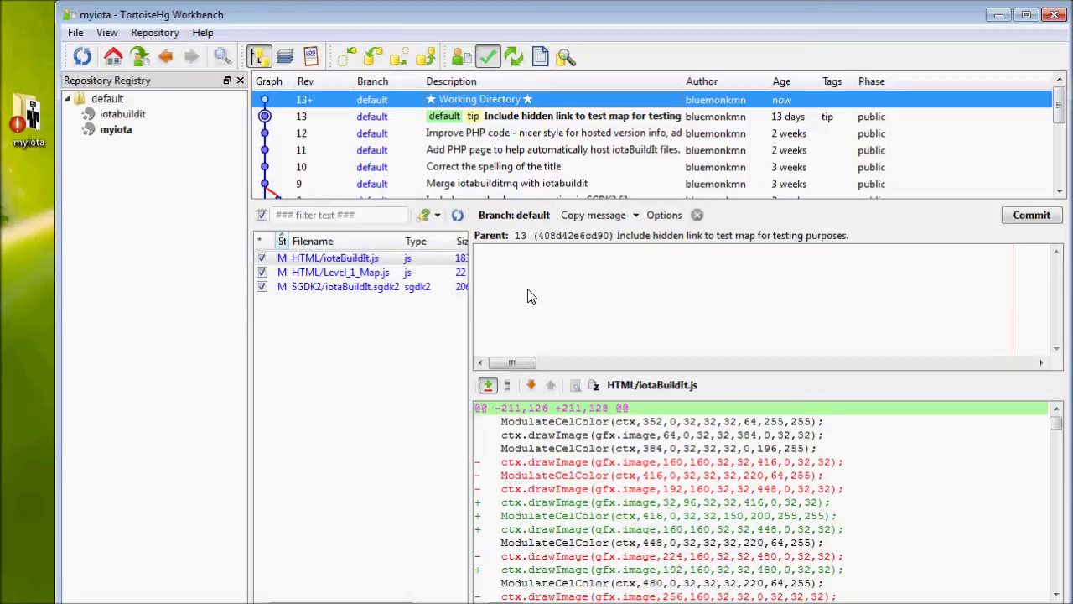
left_click(330, 287)
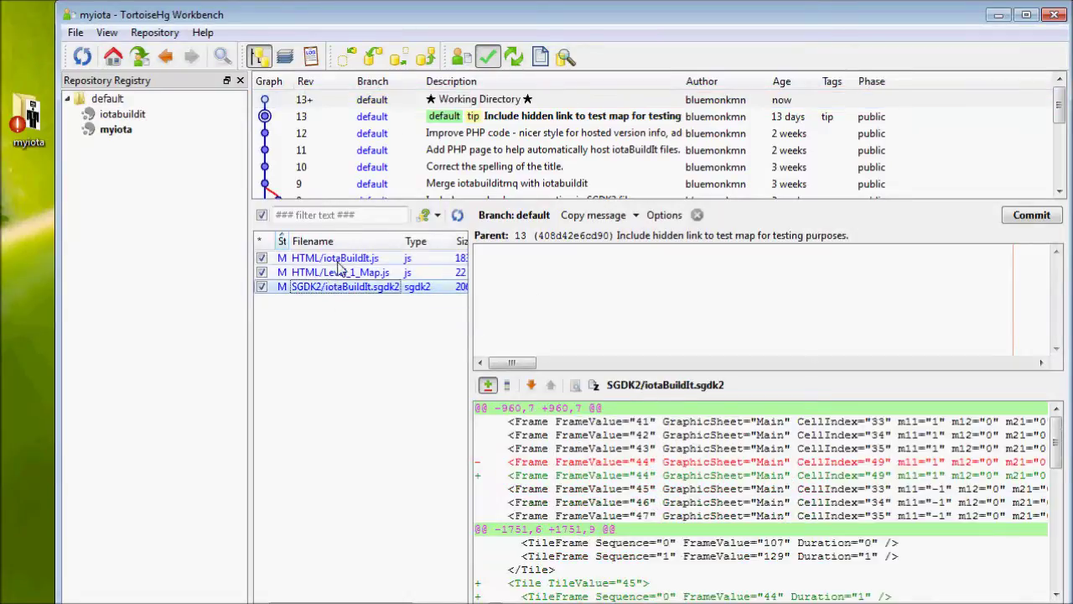
left_click(342, 275)
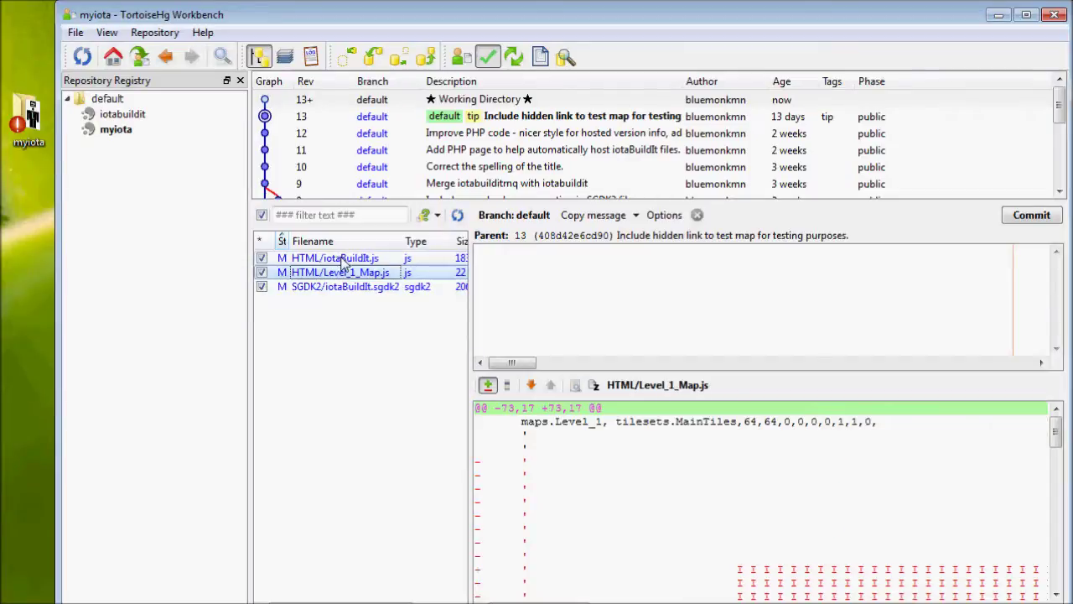
left_click(342, 261)
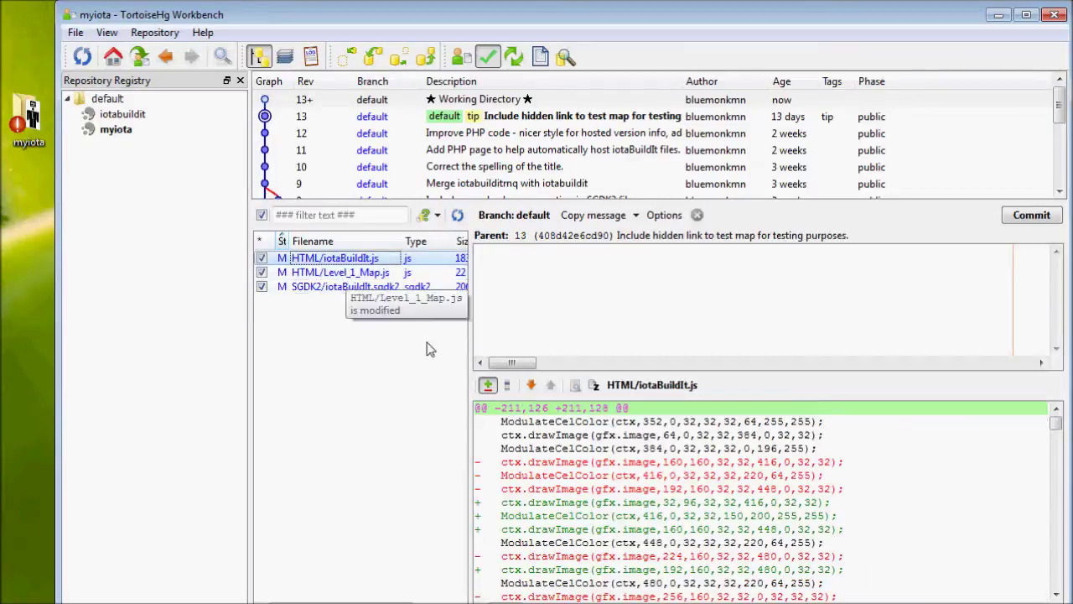
left_click(373, 273)
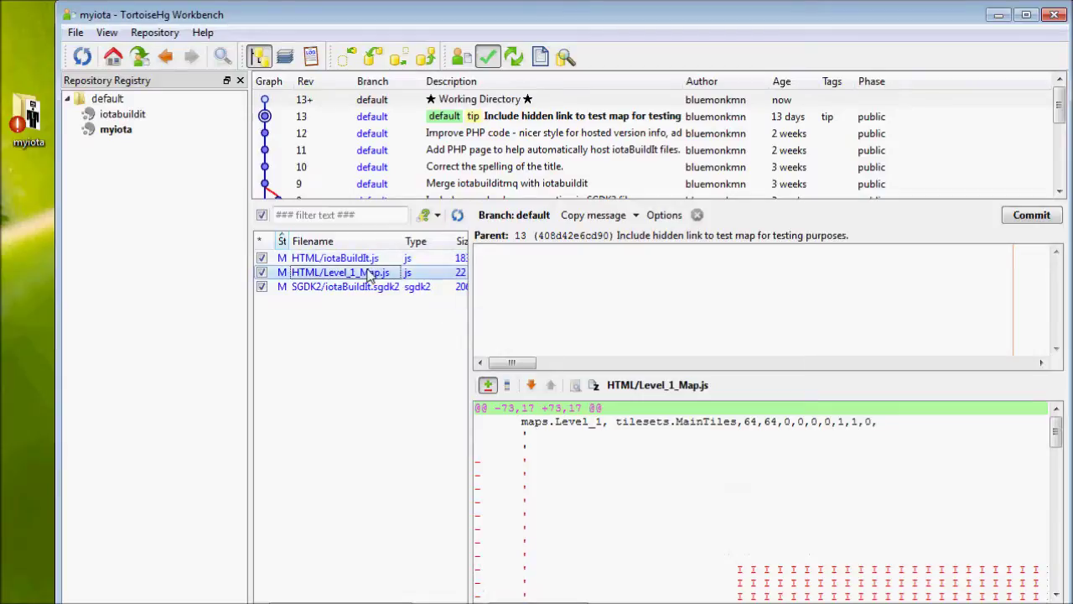
left_click_drag(537, 603, 657, 603)
left_click_drag(1058, 453, 1056, 472)
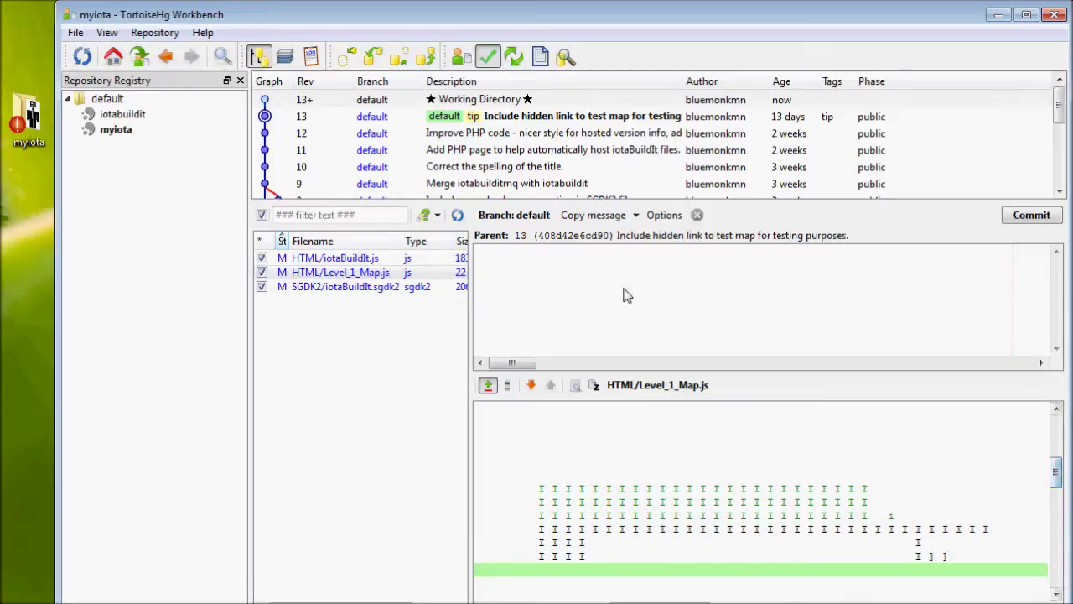
- Commit the three modified files with the message "Added a blue guy who has a message about his lost frog."
left_click(627, 294)
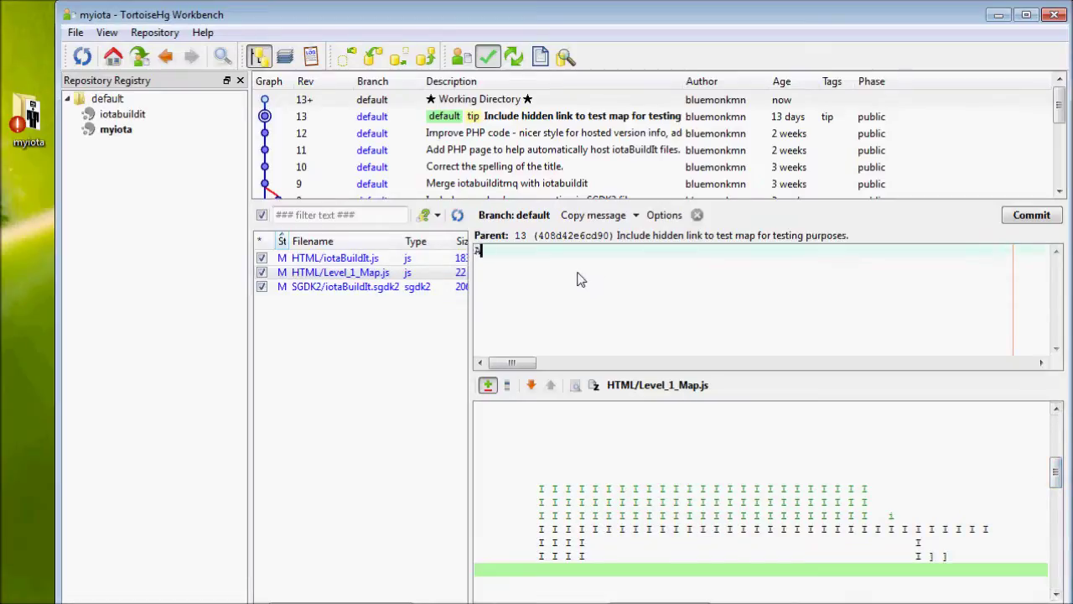
type("Added a blue guy who ha")
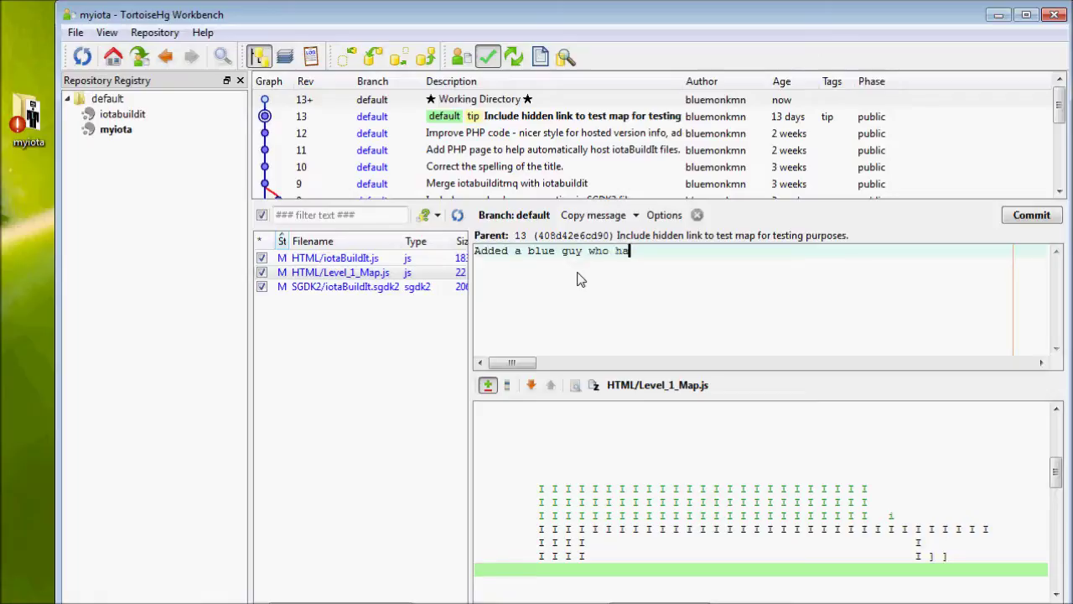
type("s a message about his lost g")
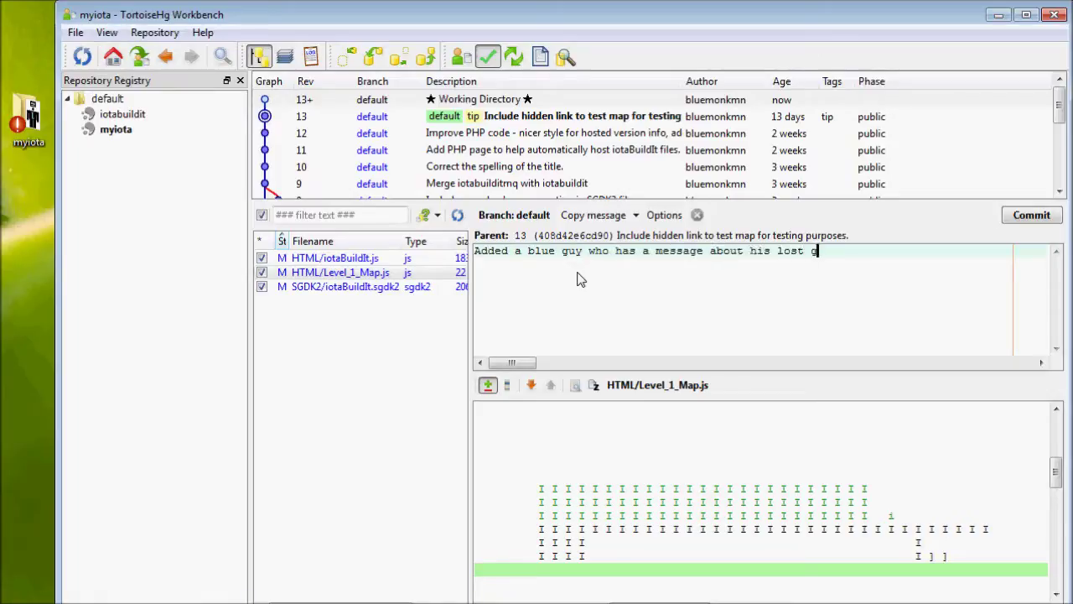
key("BackSpace")
type("frog.")
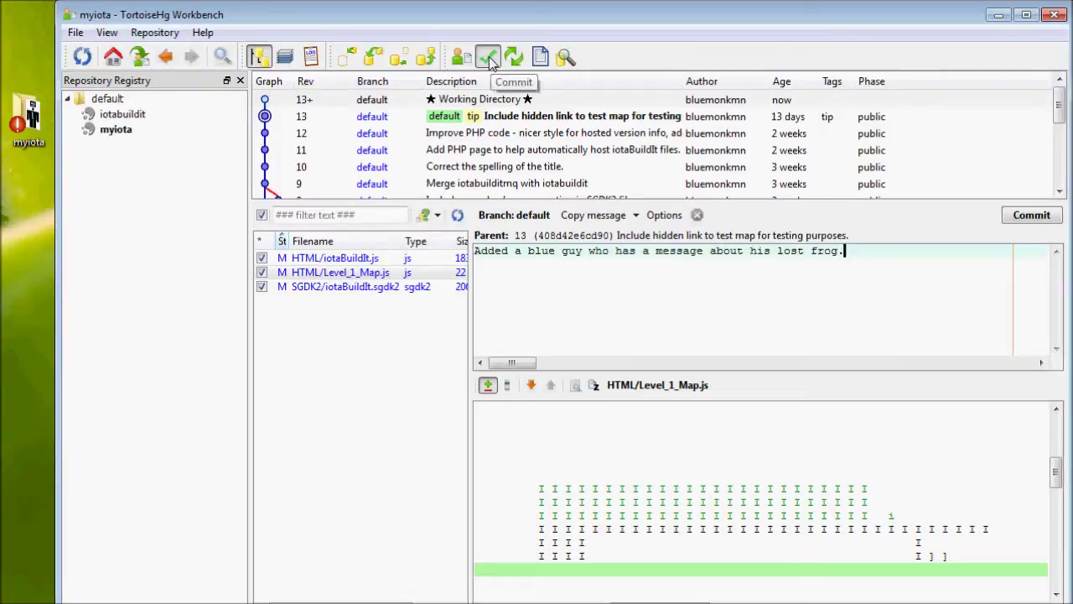
left_click(1041, 216)
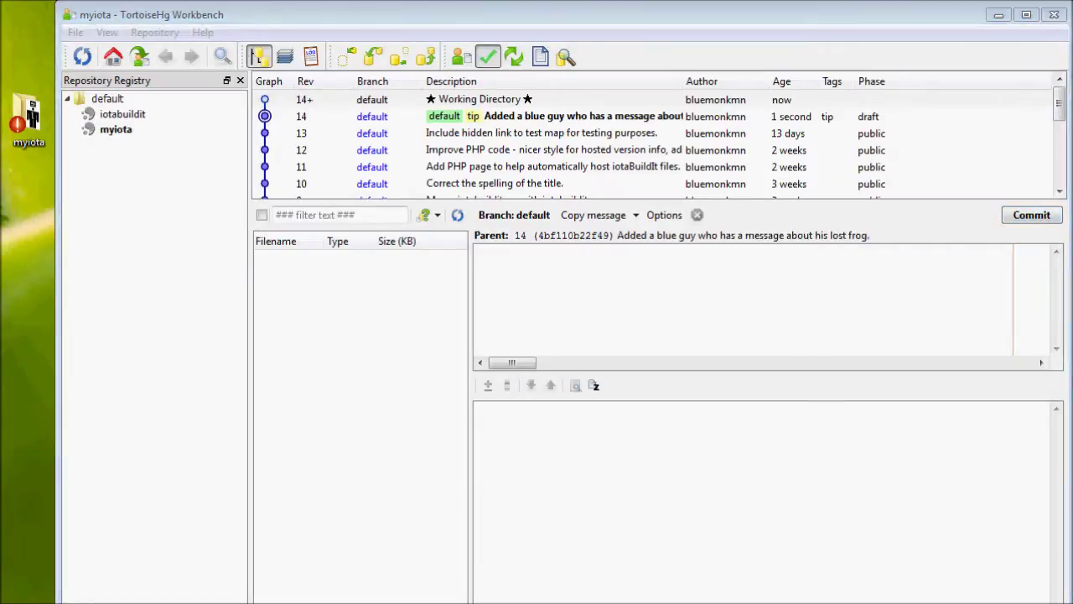
- Inspect changeset 14 and try to detect its outgoing changes to the remote repository
left_click(517, 118)
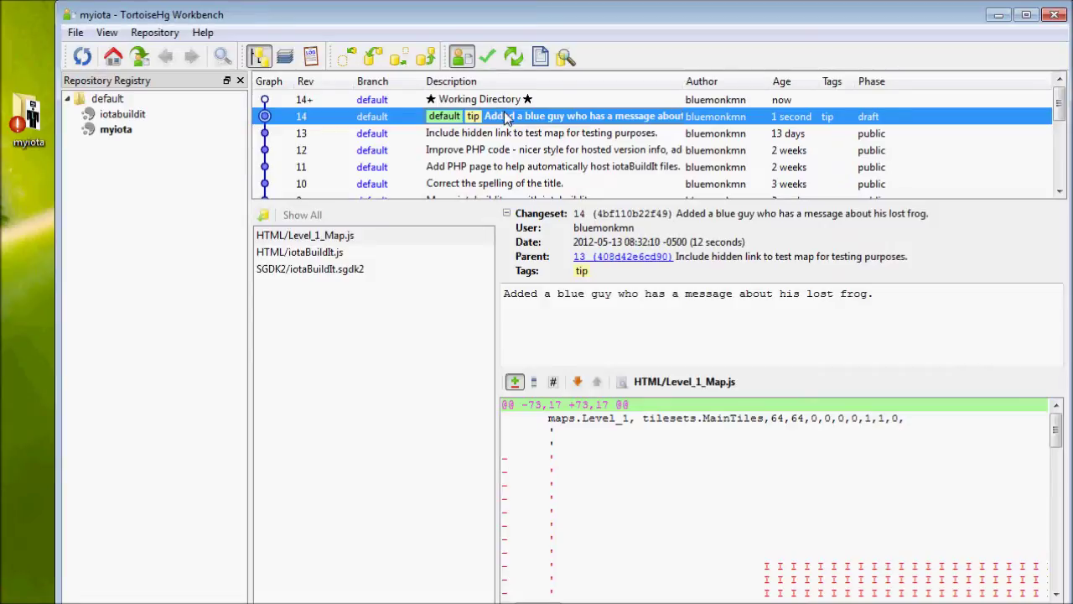
left_click(399, 64)
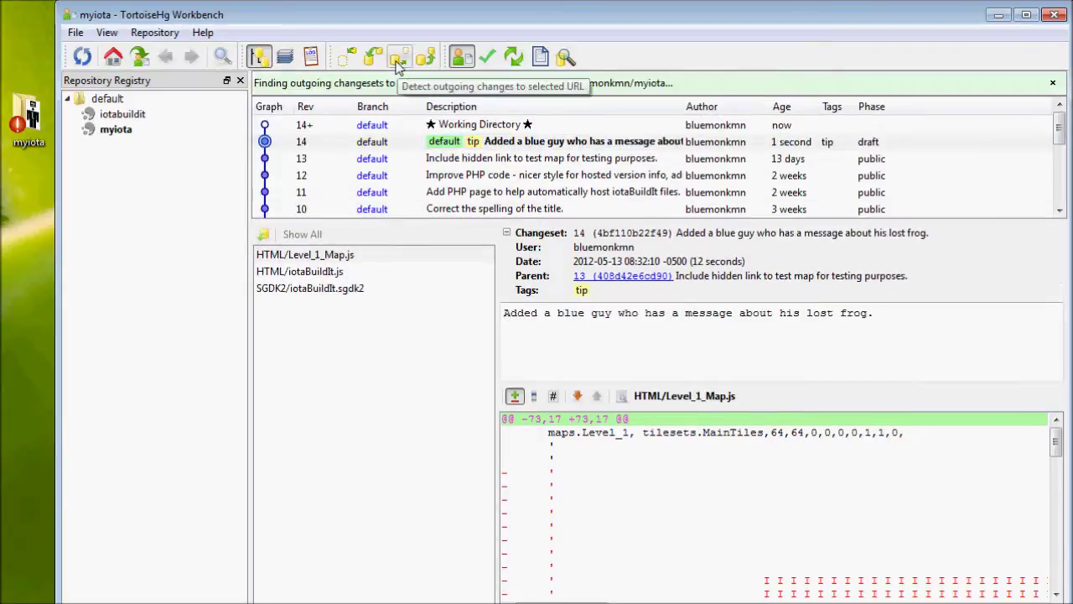
left_click(791, 474)
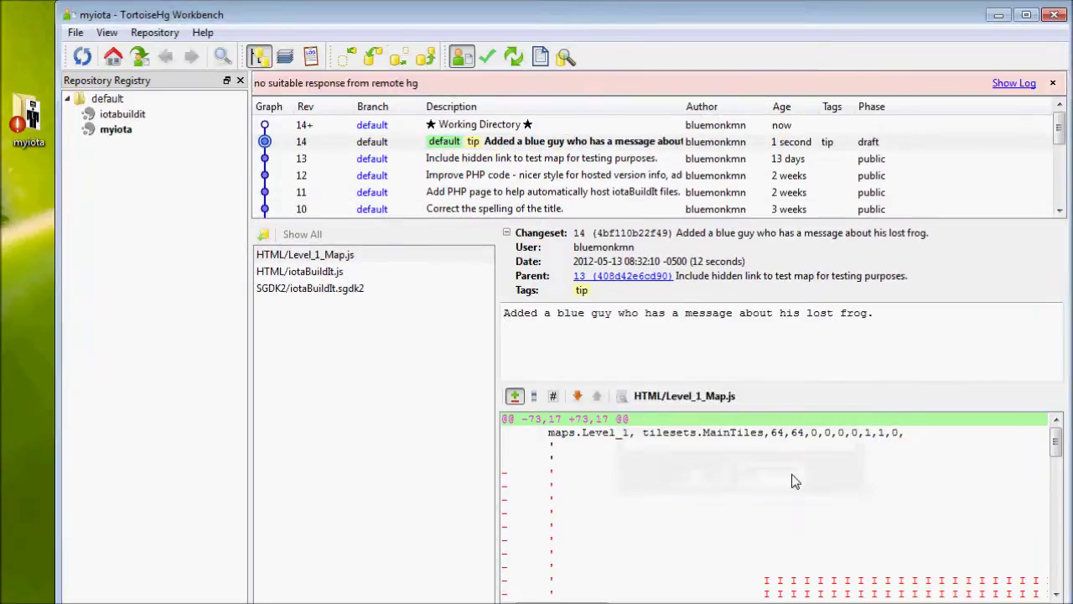
- Push the commit over ssh to the default myiota repository on hg.code.sf.net, entering the SSH key passphrase
left_click(513, 59)
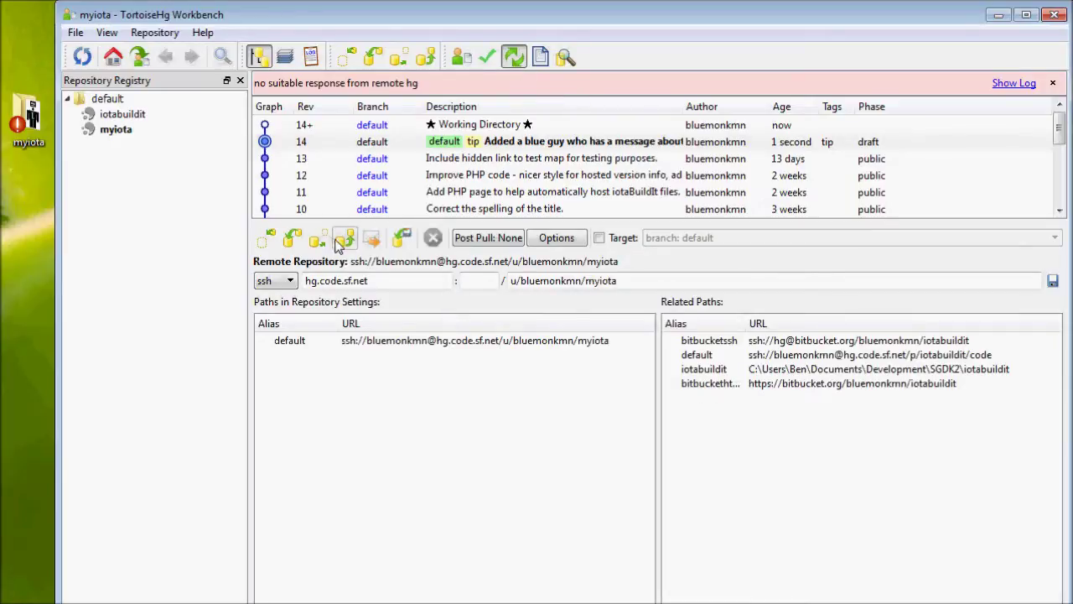
left_click(329, 344)
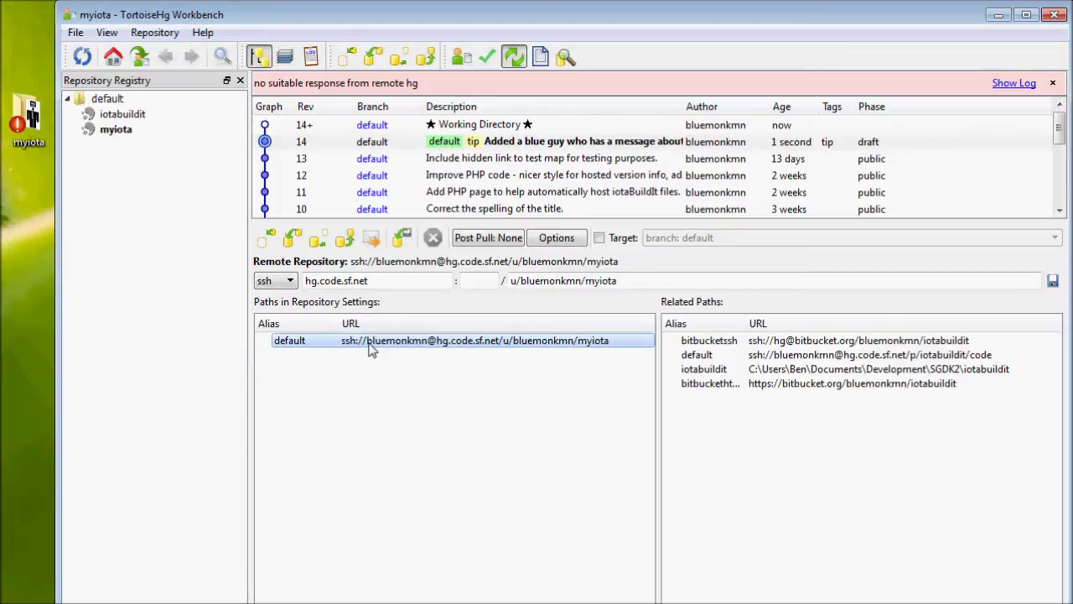
left_click(381, 283)
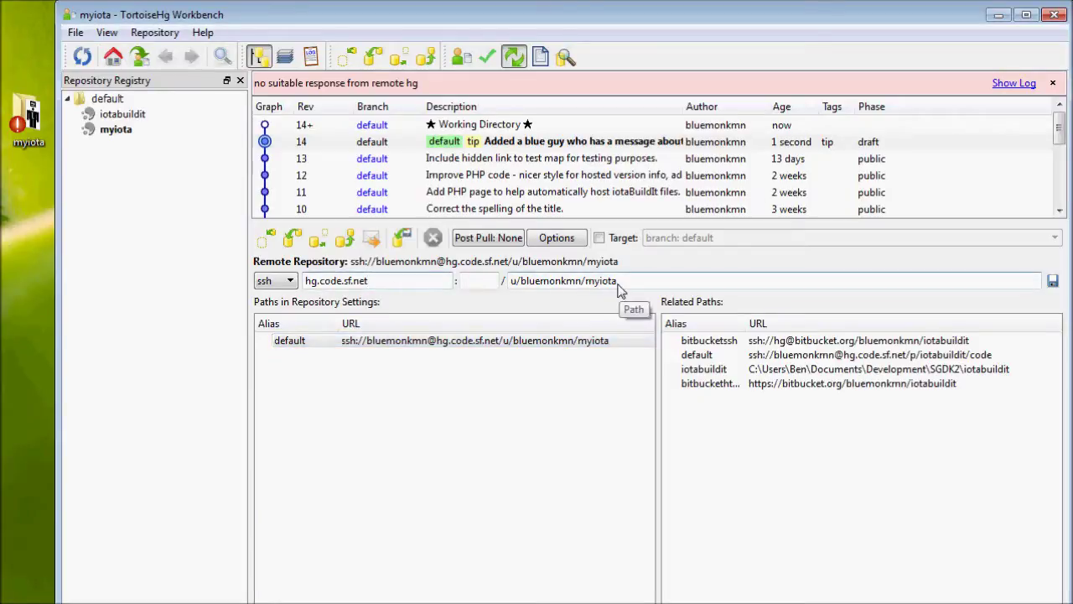
left_click(288, 281)
left_click(292, 283)
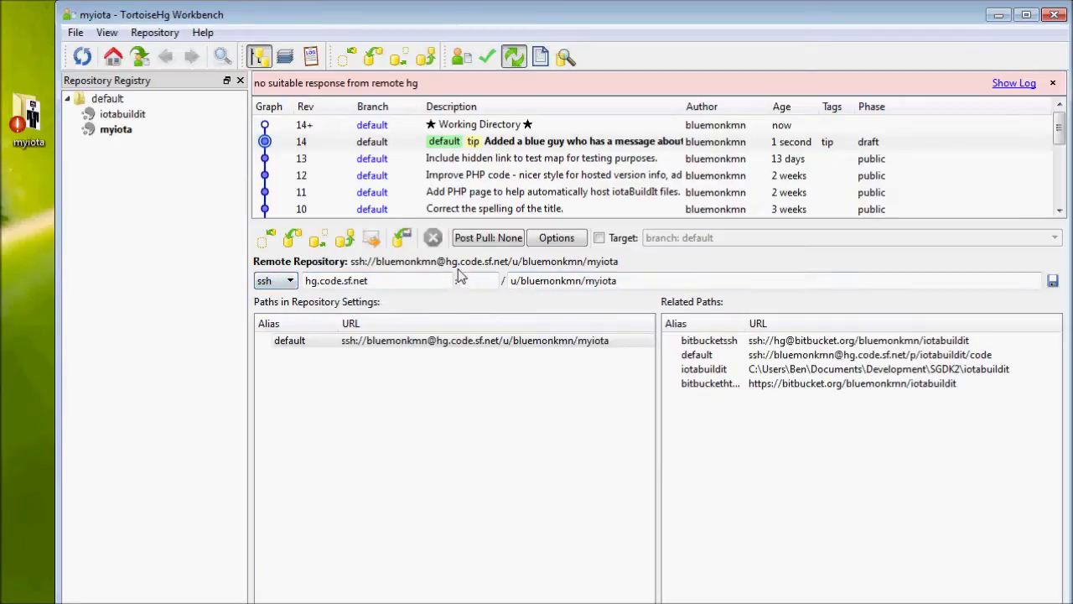
left_click(346, 241)
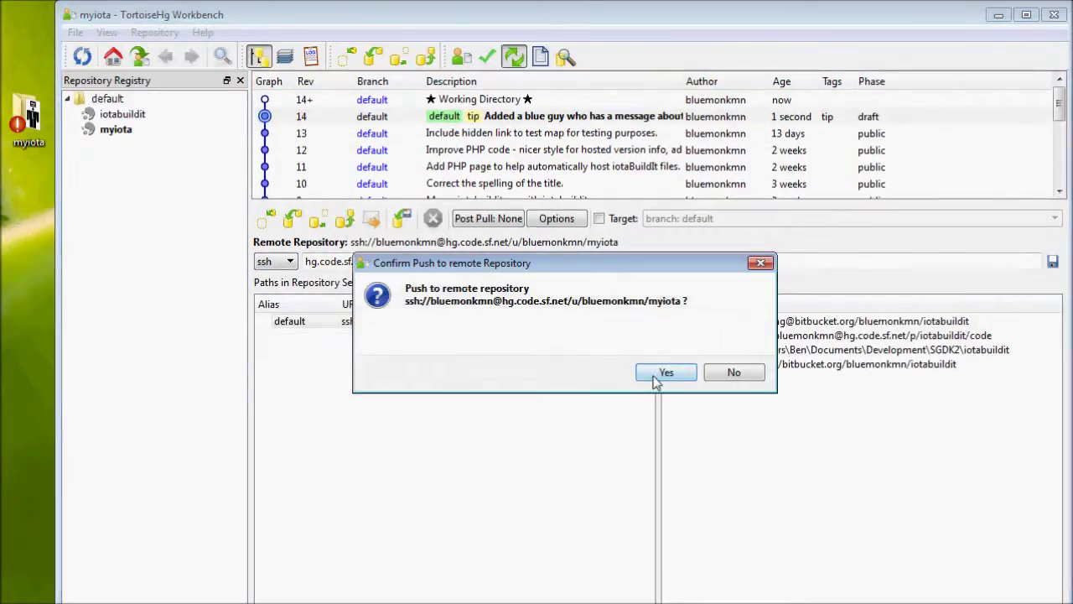
left_click(656, 379)
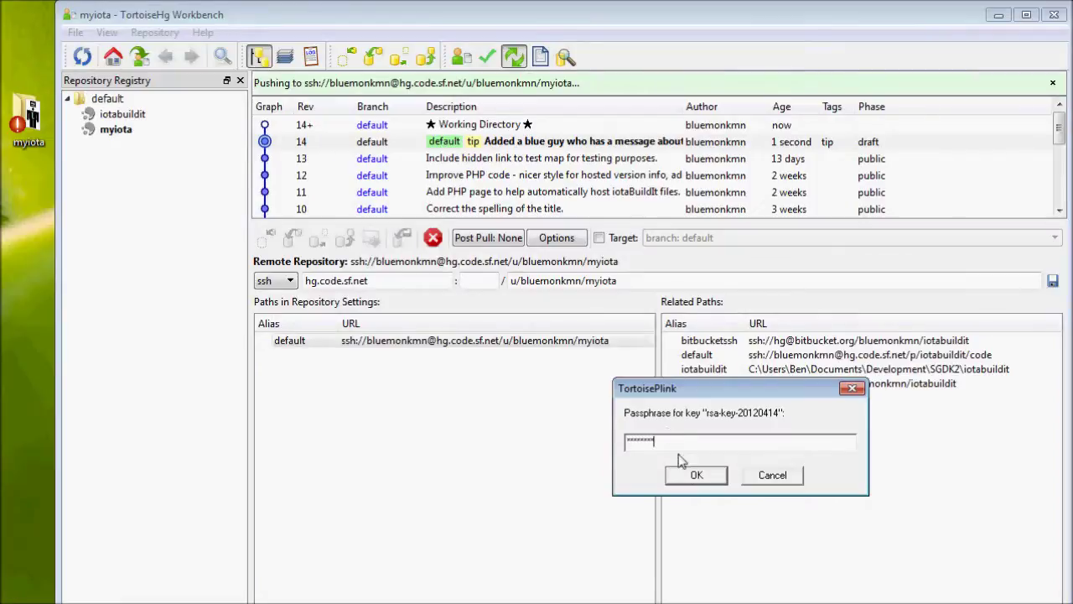
left_click(696, 475)
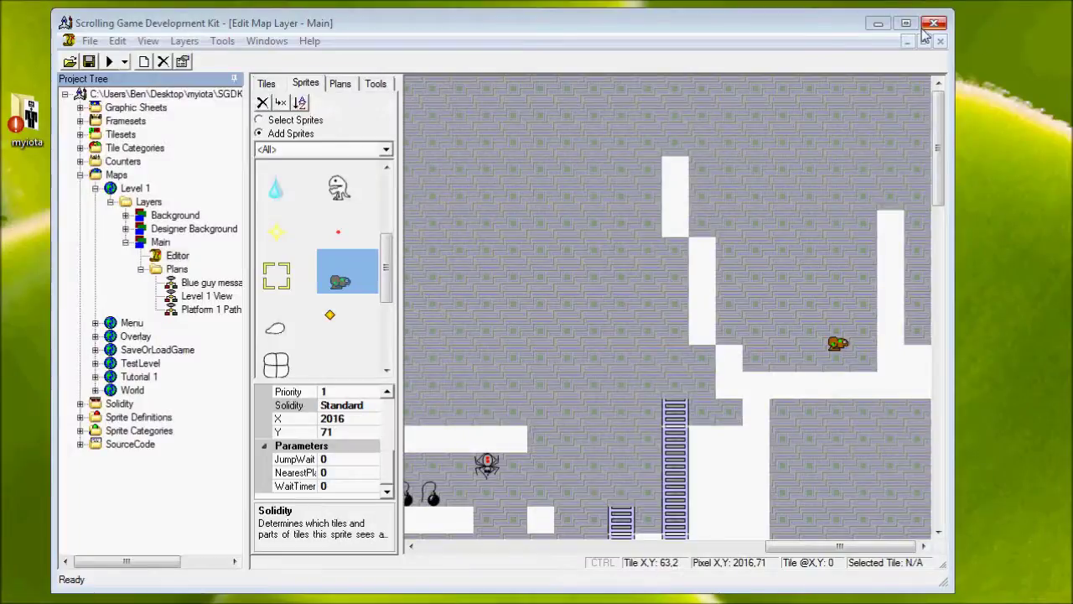
- Exit the Scrolling Game Development Kit and save the project changes
left_click(934, 23)
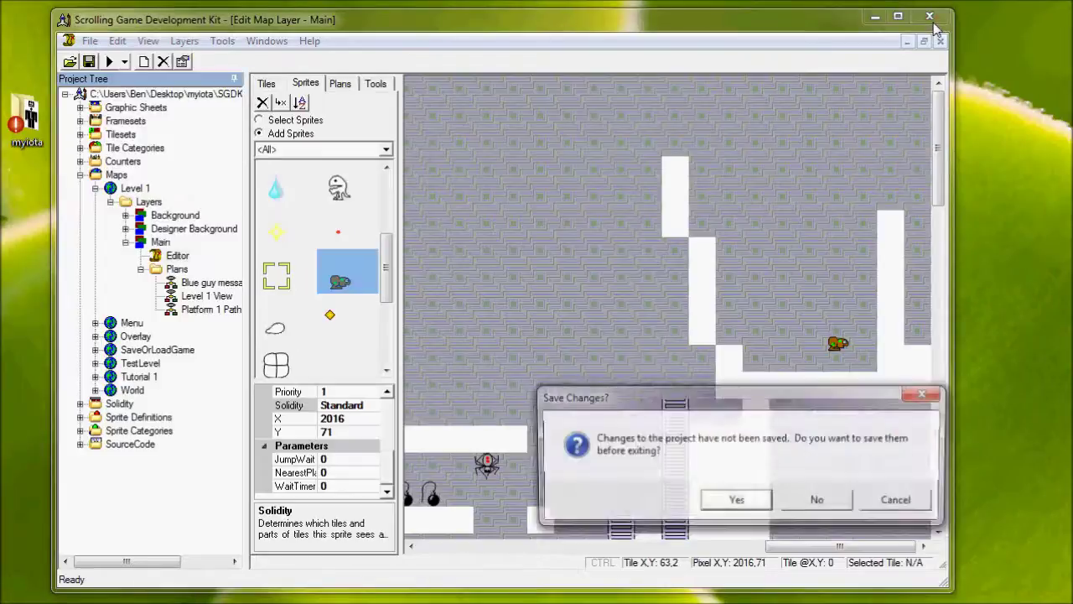
left_click(737, 501)
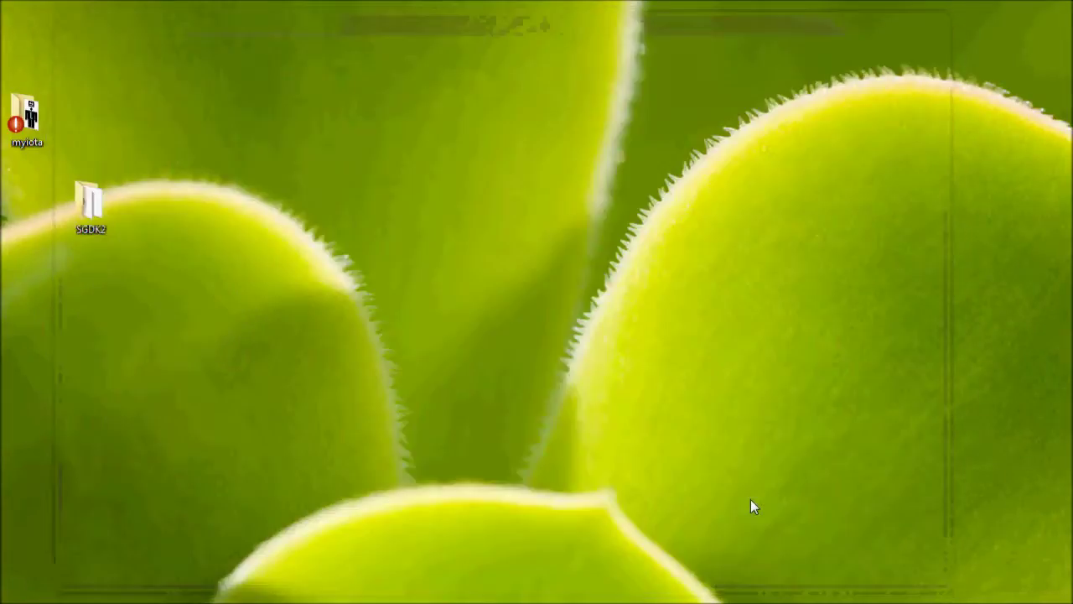
- Commit the myiota folder's modified files with the message "Commit changes that I forgot to save to the SGDK2 file.", checking the SGDK2/iotaBuildIt.sgdk2 diff
right_click(10, 106)
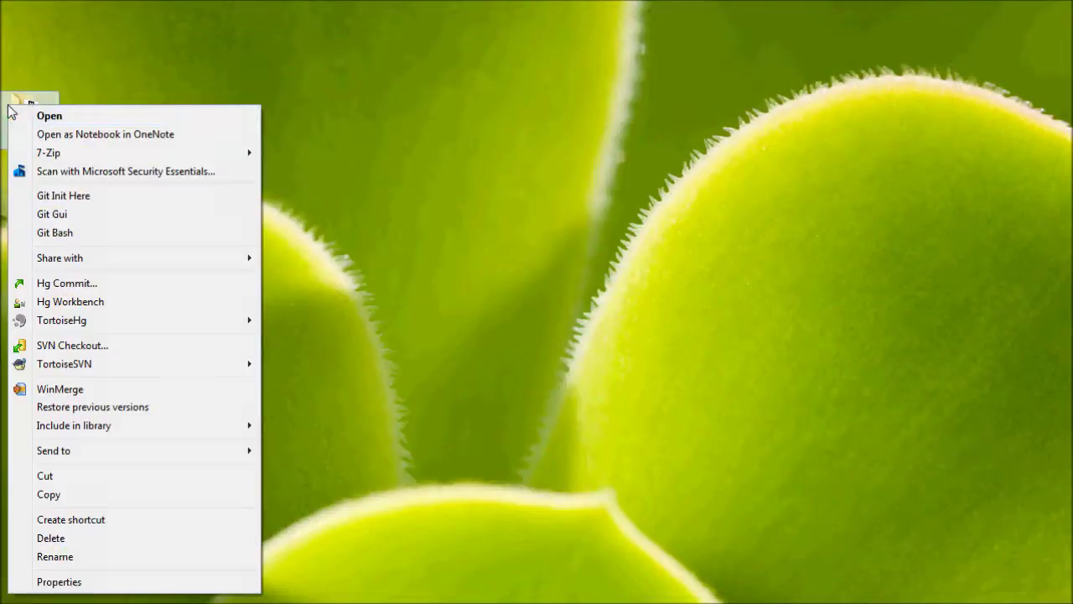
left_click(67, 283)
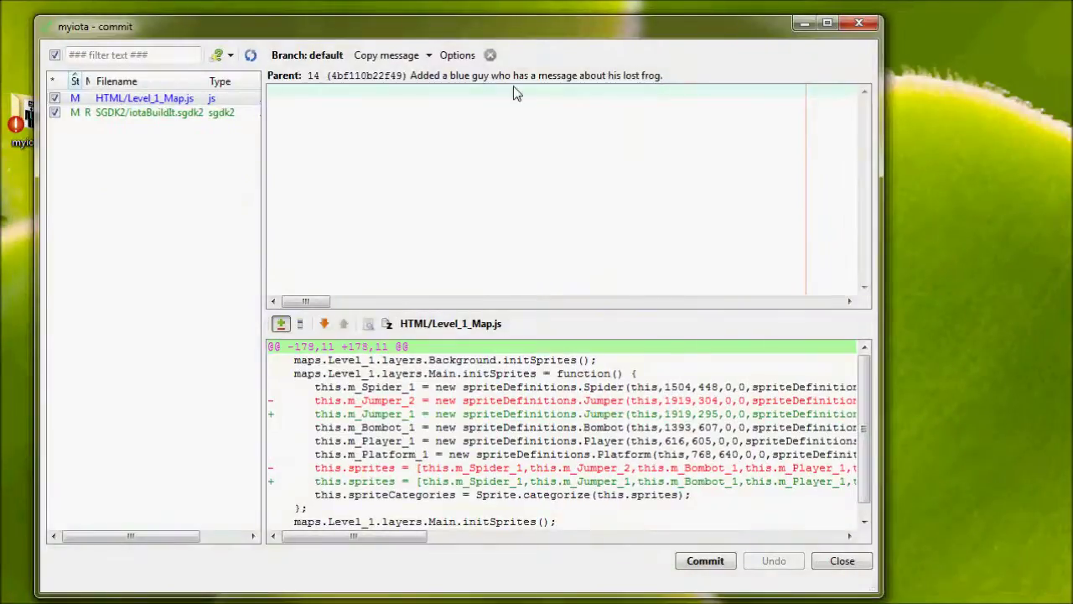
type("Commit changes that I forgot ")
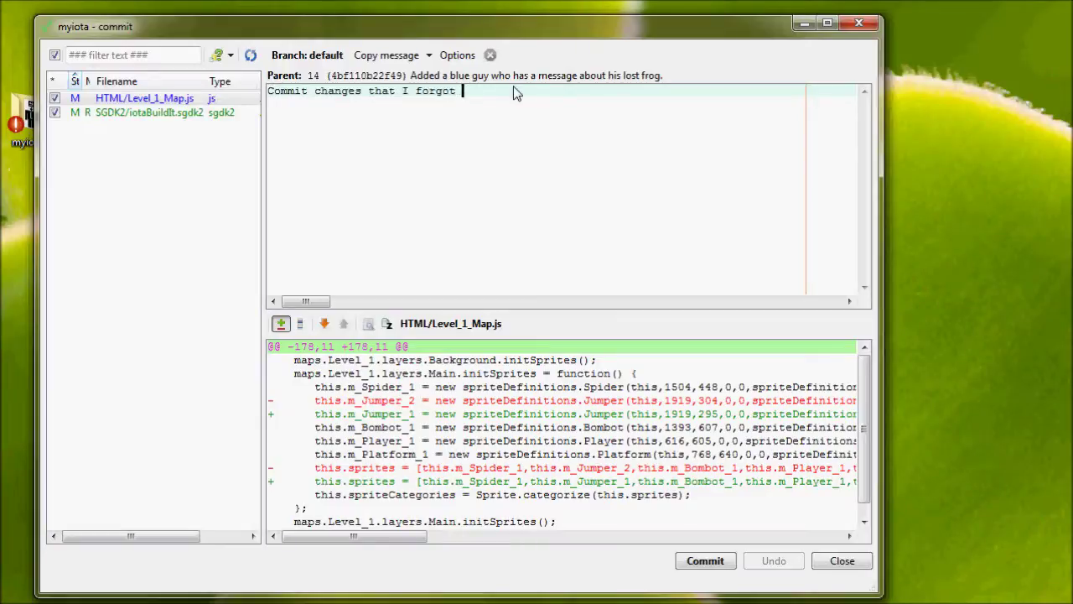
type("to save to the SGDK2 file.")
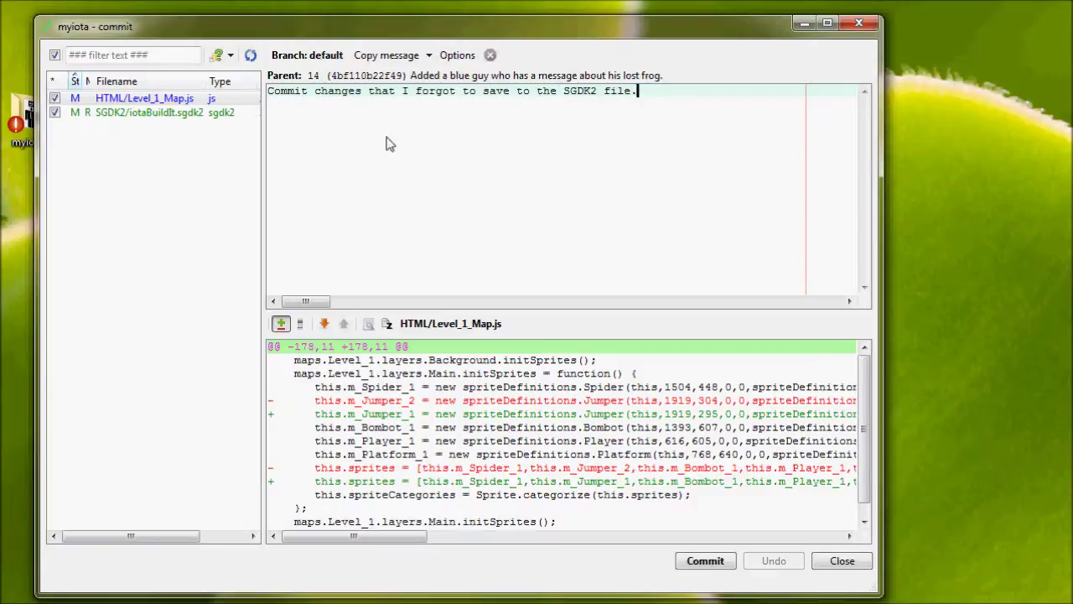
left_click(223, 114)
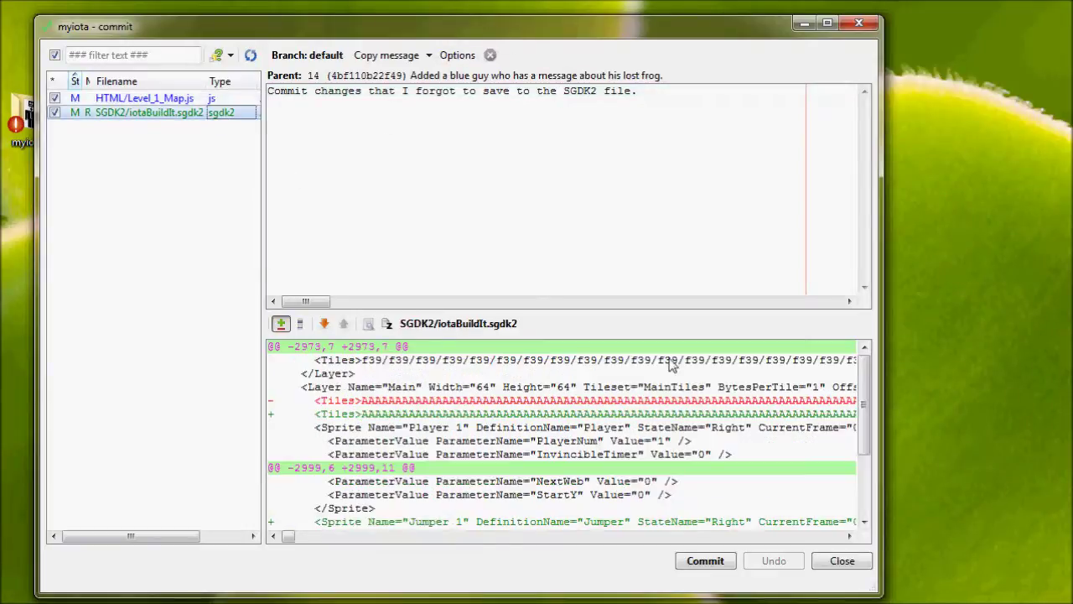
scroll(872, 426, "down", 2)
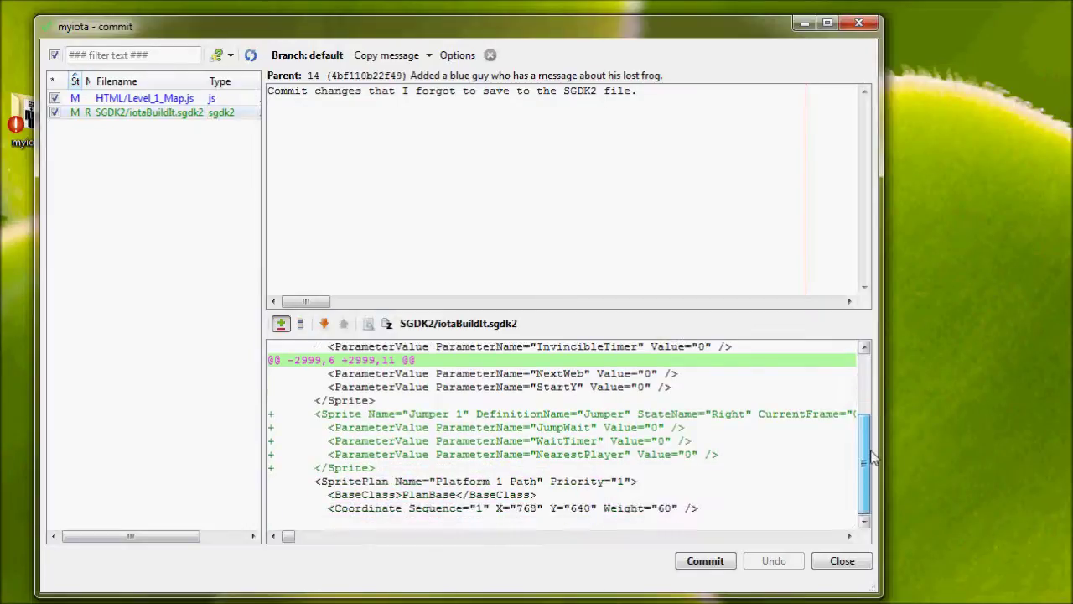
left_click(709, 567)
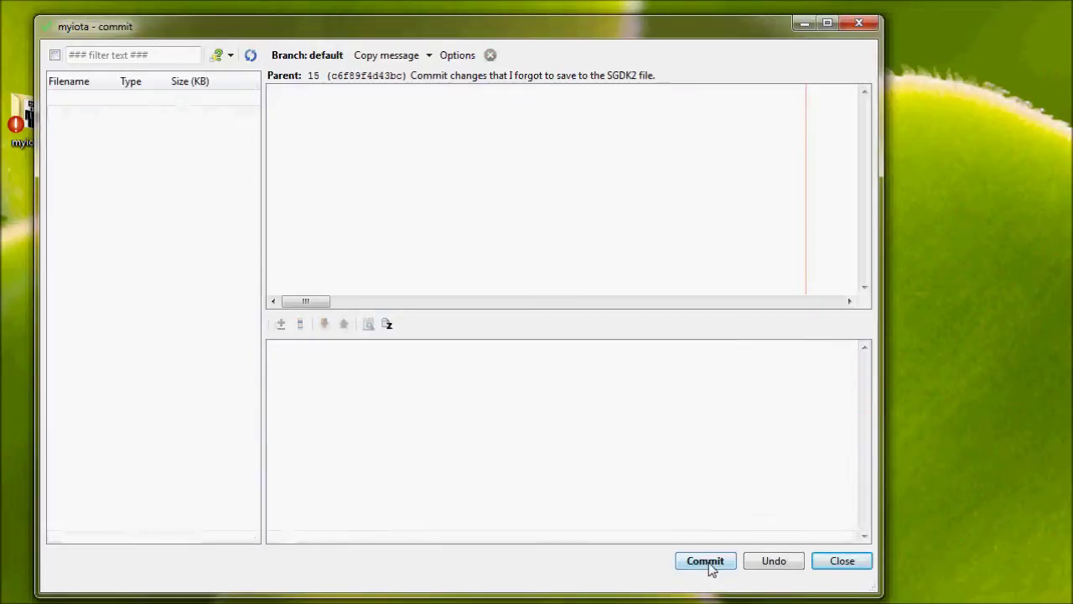
left_click(837, 562)
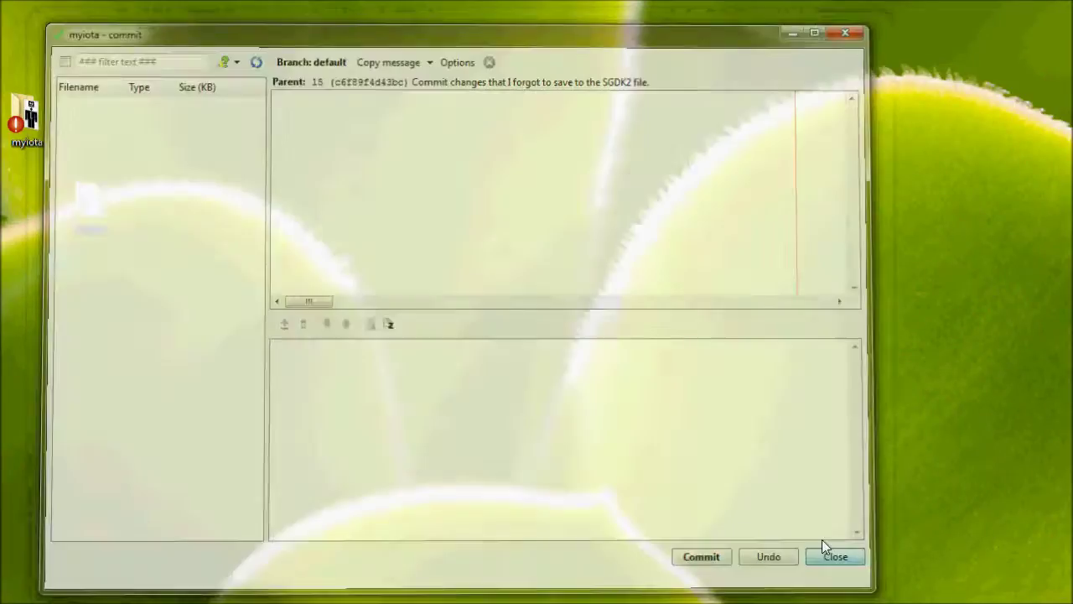
- Synchronize the myiota desktop folder by pushing to its default remote repository, entering the SSH key passphrase
right_click(39, 115)
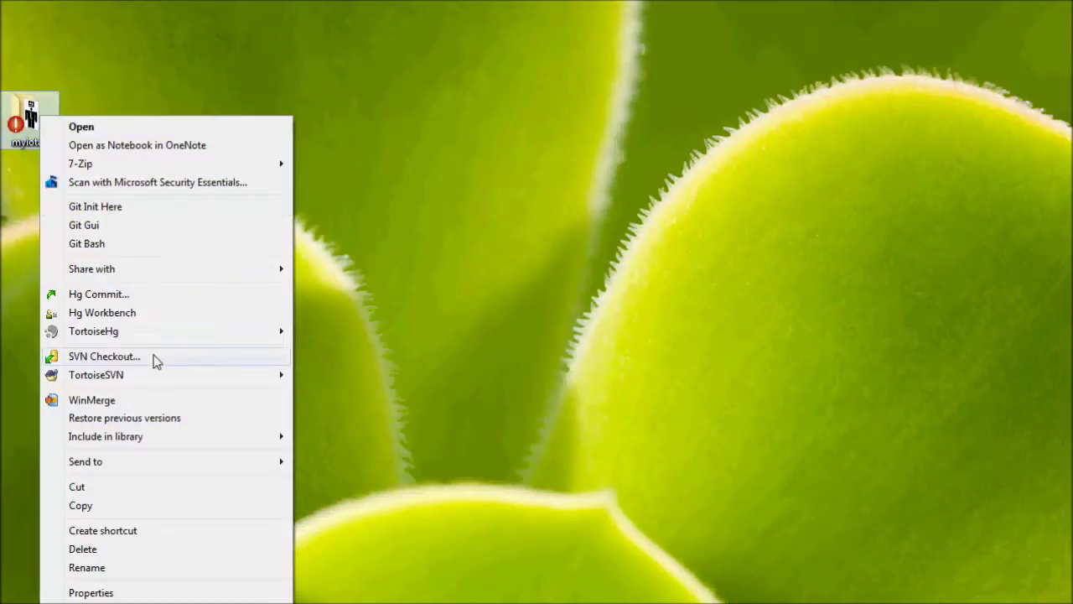
mouse_move(176, 337)
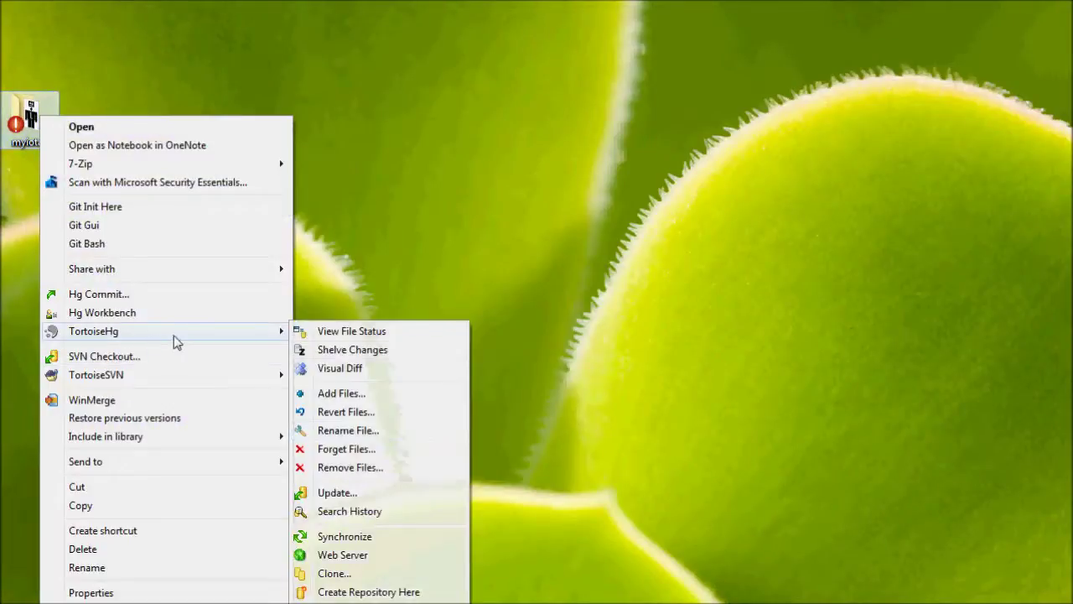
left_click(344, 536)
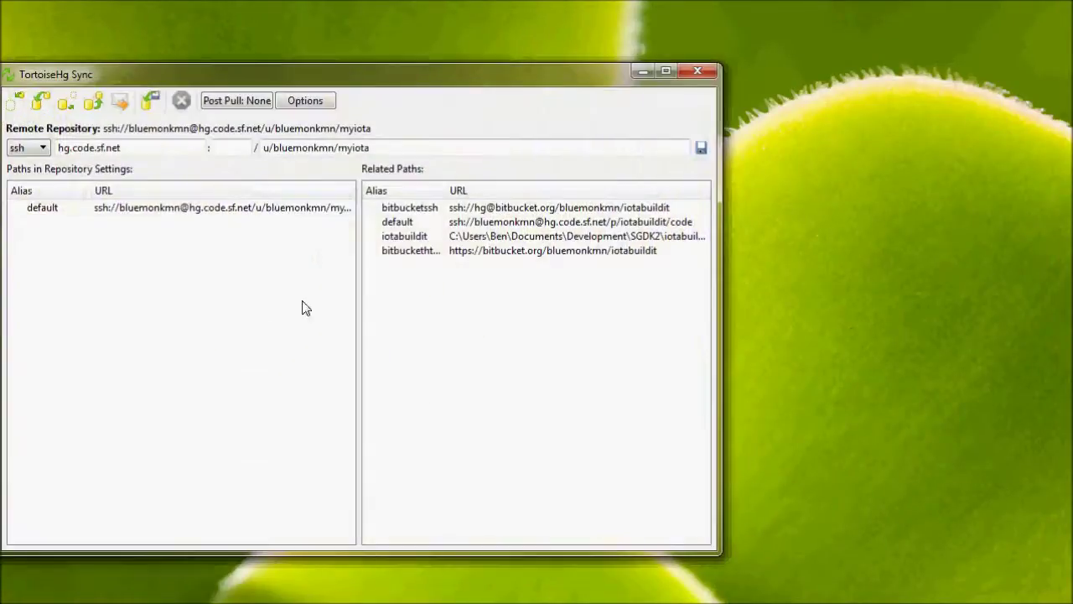
left_click(93, 101)
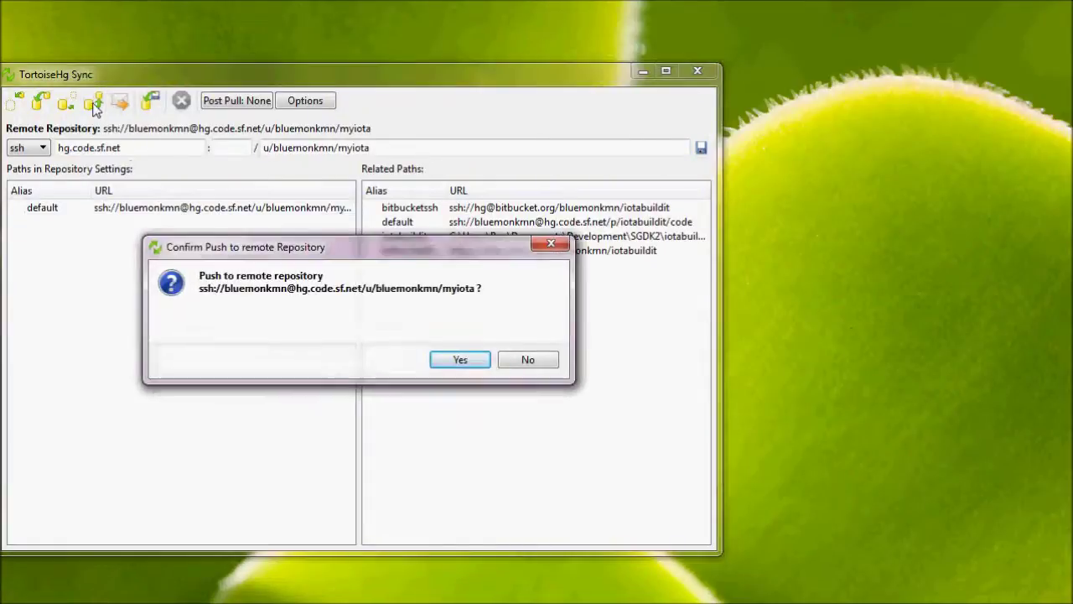
left_click(460, 360)
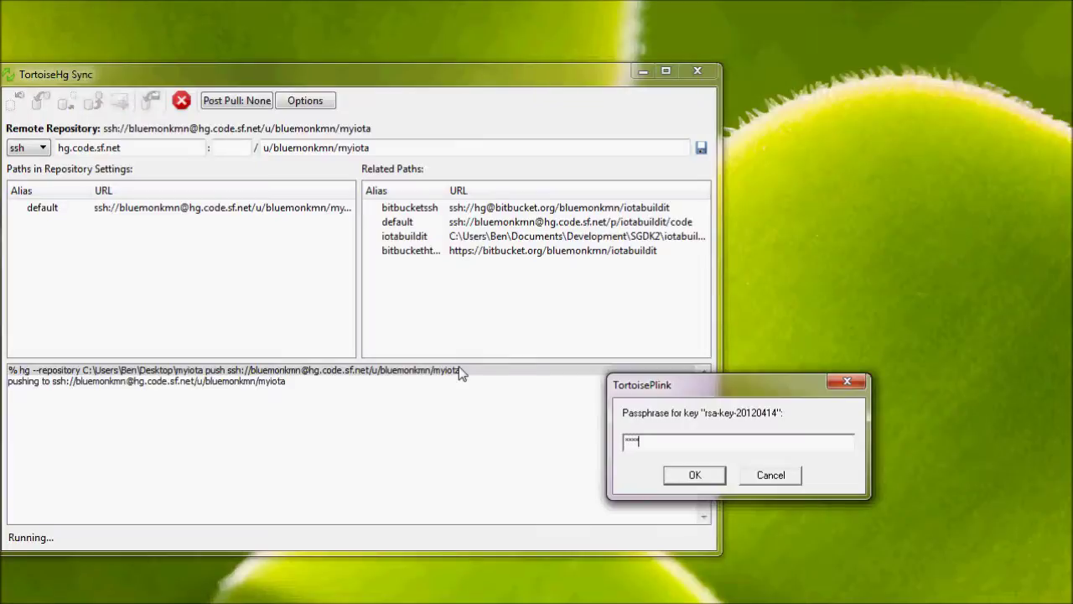
key("Return")
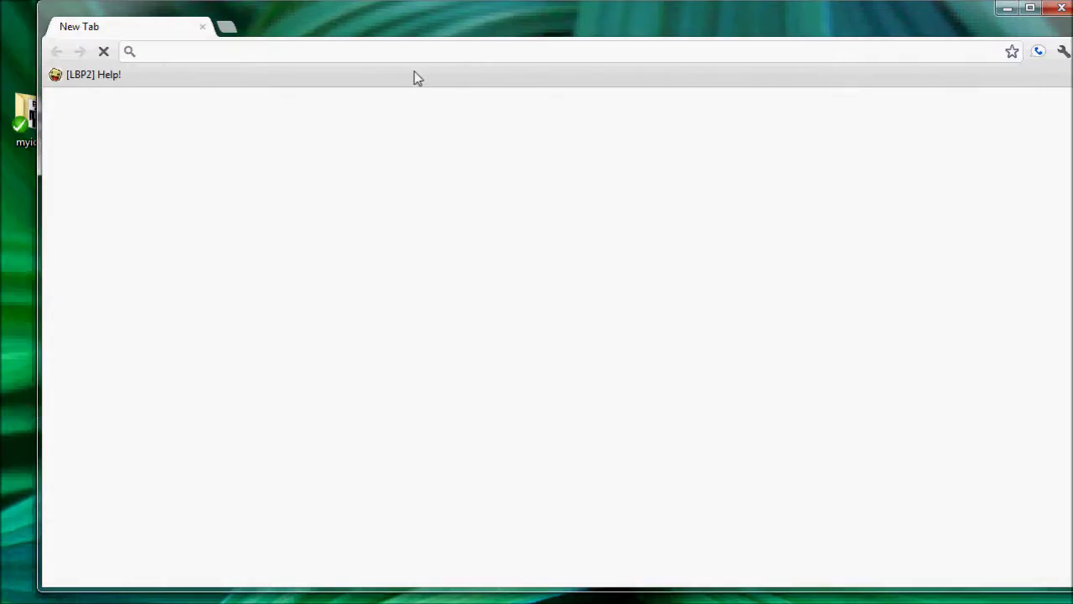
- Open sourceforge.net in Chrome and log in with the Google OpenID account
left_click(417, 54)
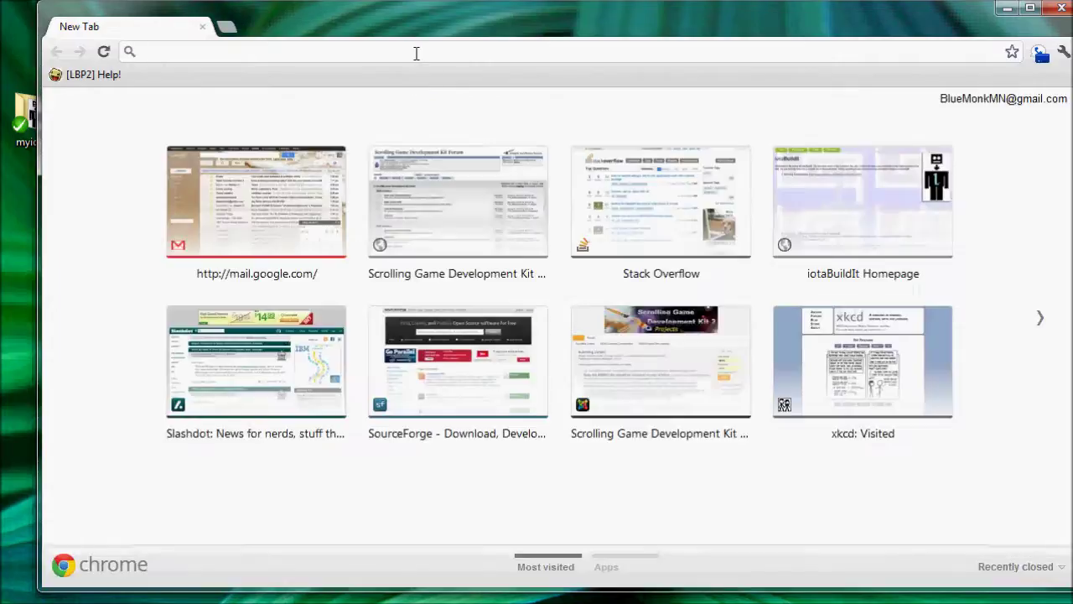
type("sour")
key("Return")
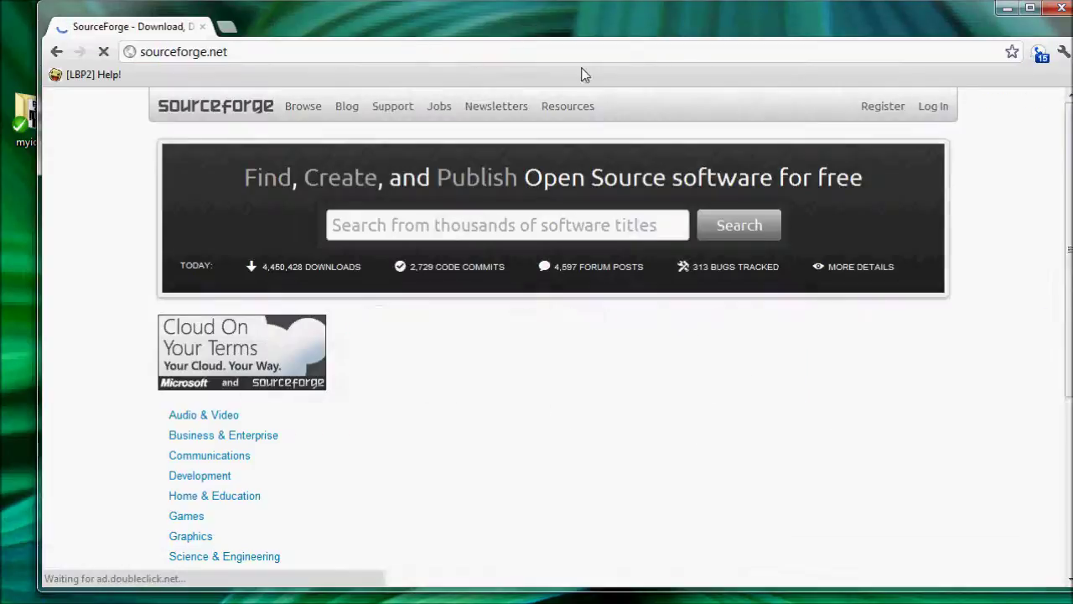
left_click(934, 106)
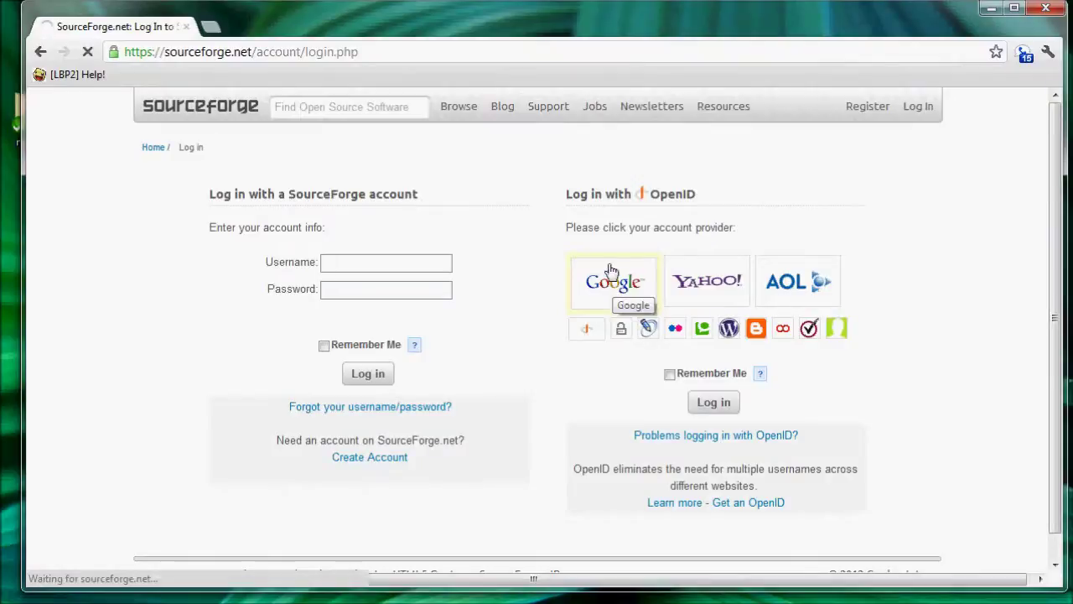
left_click(608, 273)
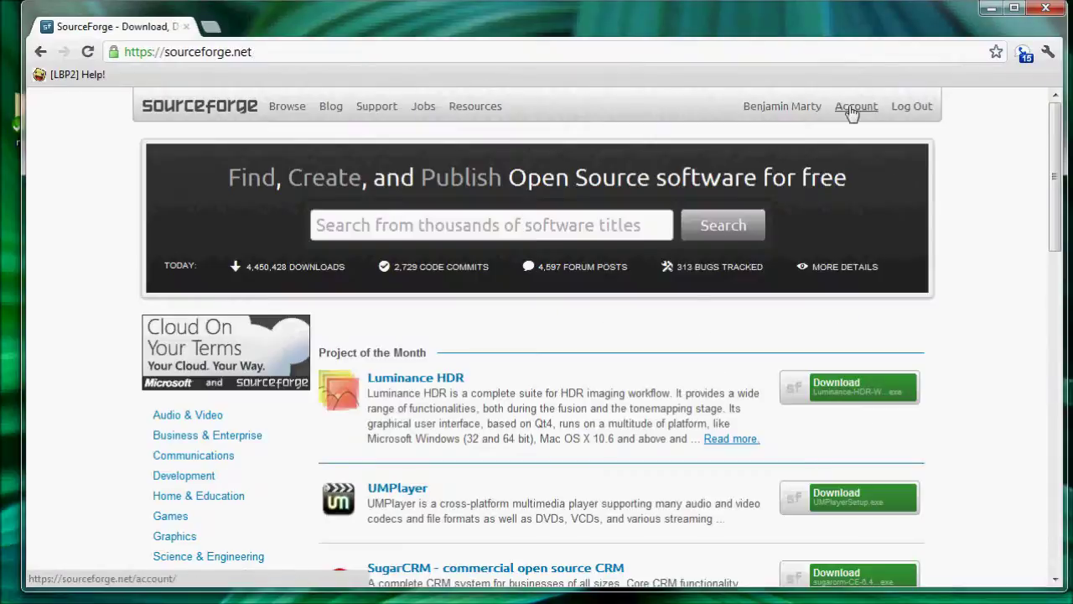
- Open the code repository of the personal project from the SourceForge user profile
left_click(799, 104)
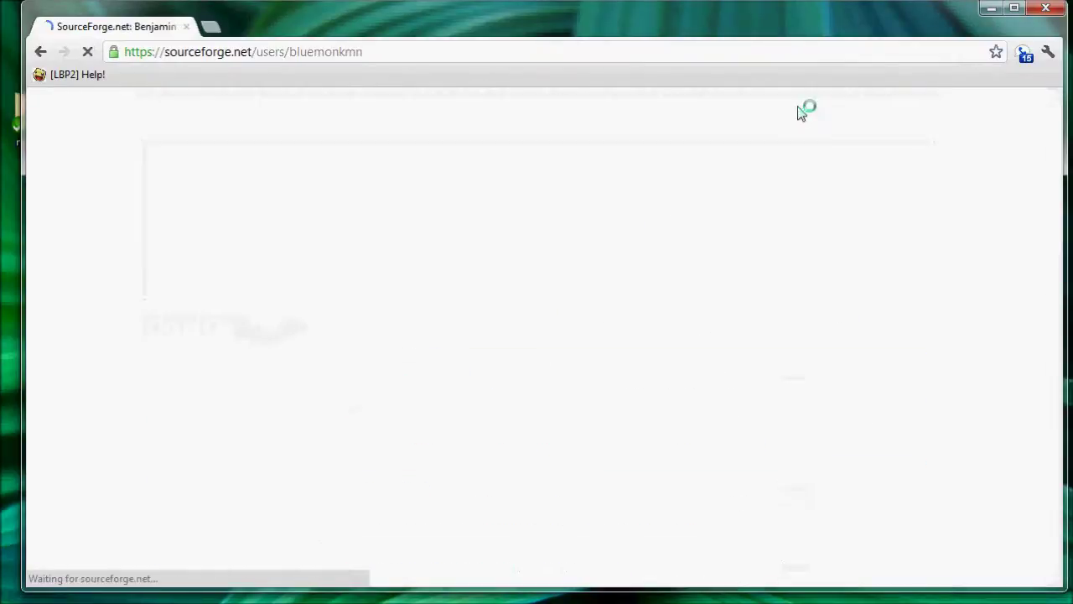
left_click(845, 314)
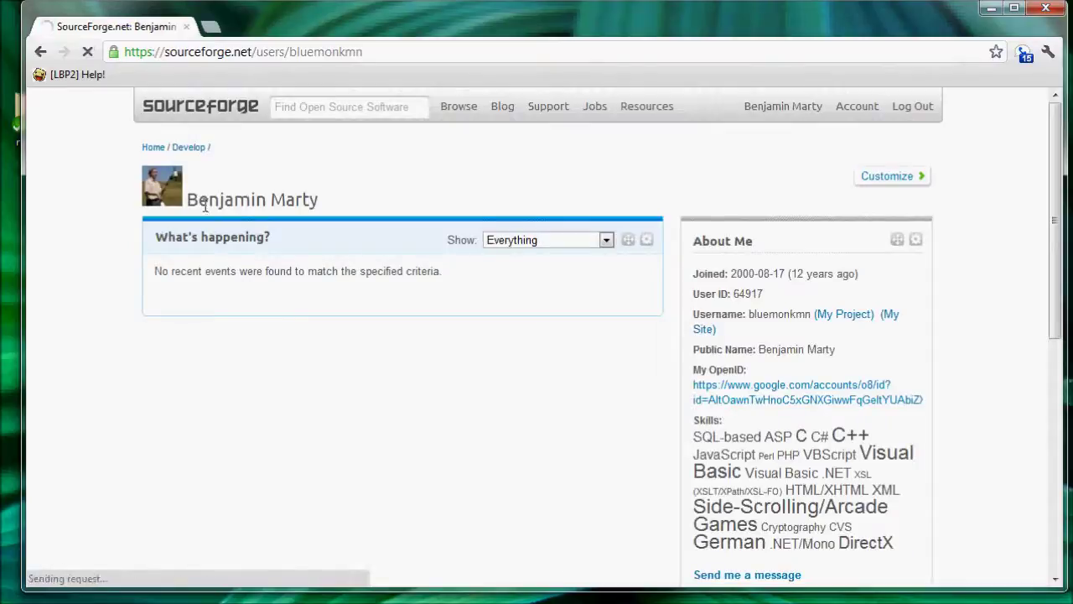
left_click(206, 234)
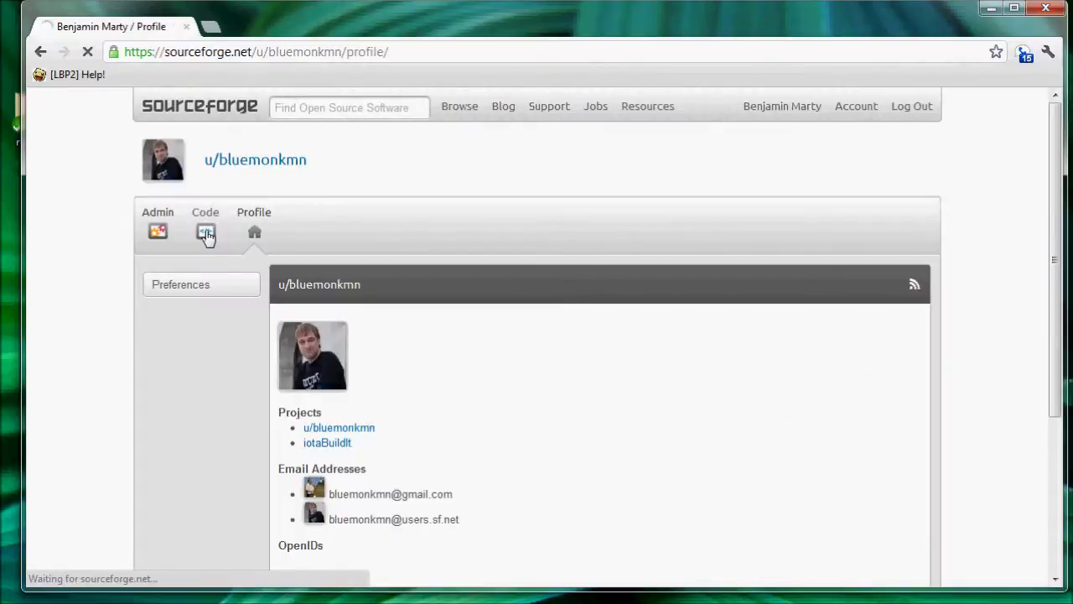
- Copy the myiota repository's read-only (RO) URL without the hg clone text and open it in a new tab
left_click(340, 344)
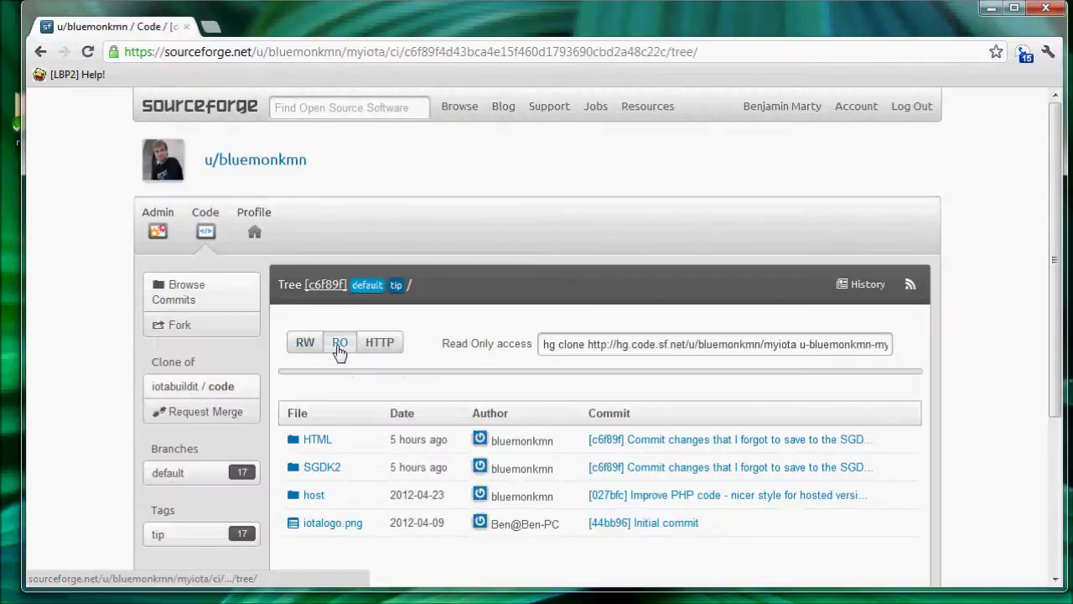
left_click_drag(588, 343, 799, 346)
right_click(799, 352)
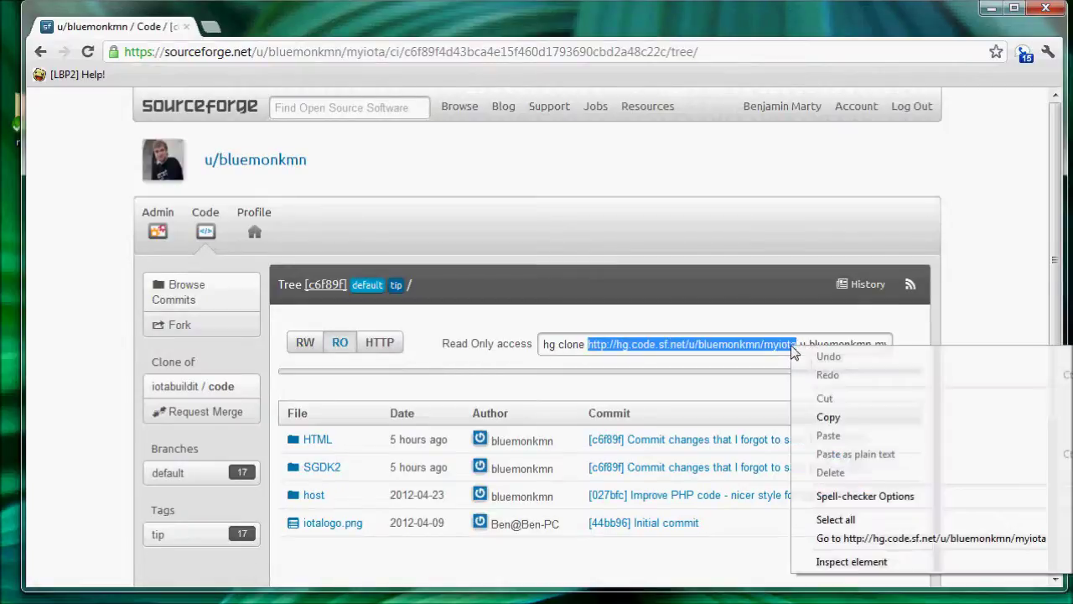
left_click(894, 416)
left_click(209, 27)
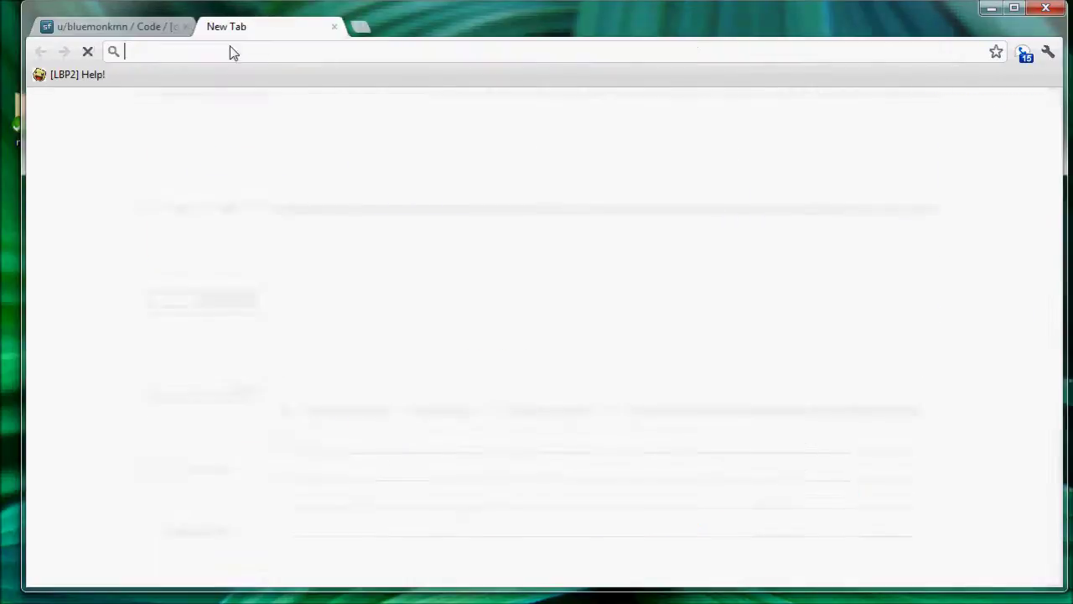
key("ctrl+v")
key("Return")
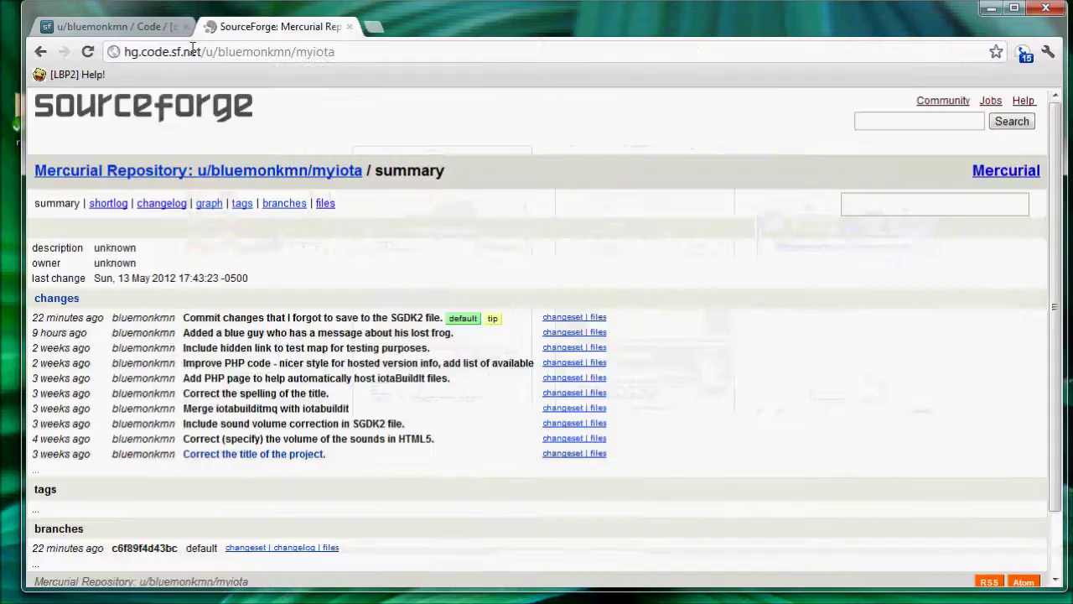
- Open HTML/iotaBuildIt.html from the files of the tip changeset "Commit changes that I forgot to save to the SGDK2 file."
left_click(598, 318)
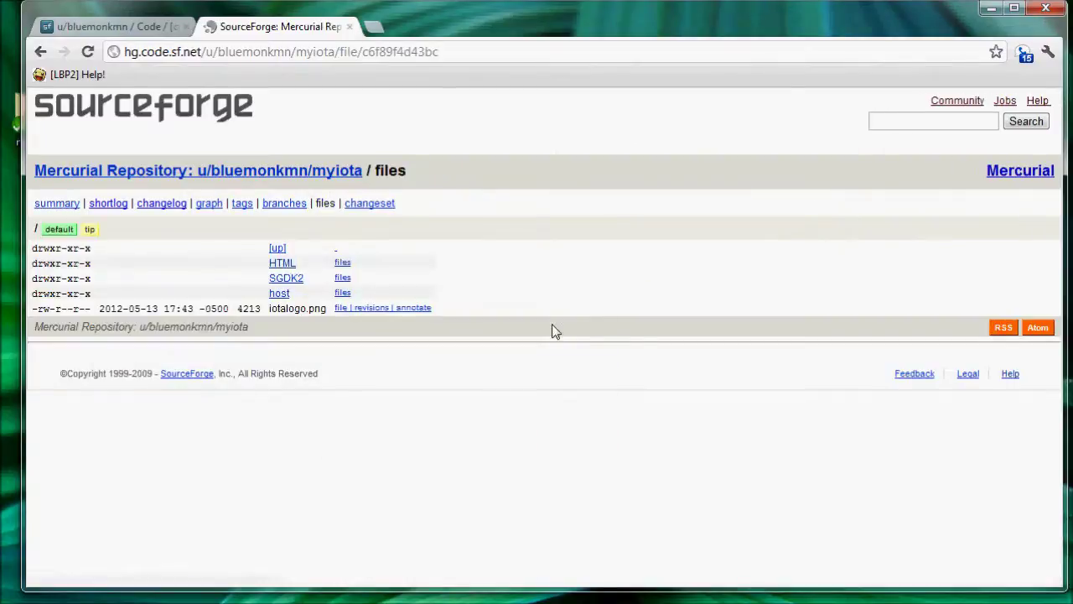
left_click(283, 267)
scroll(377, 343, "down", 5)
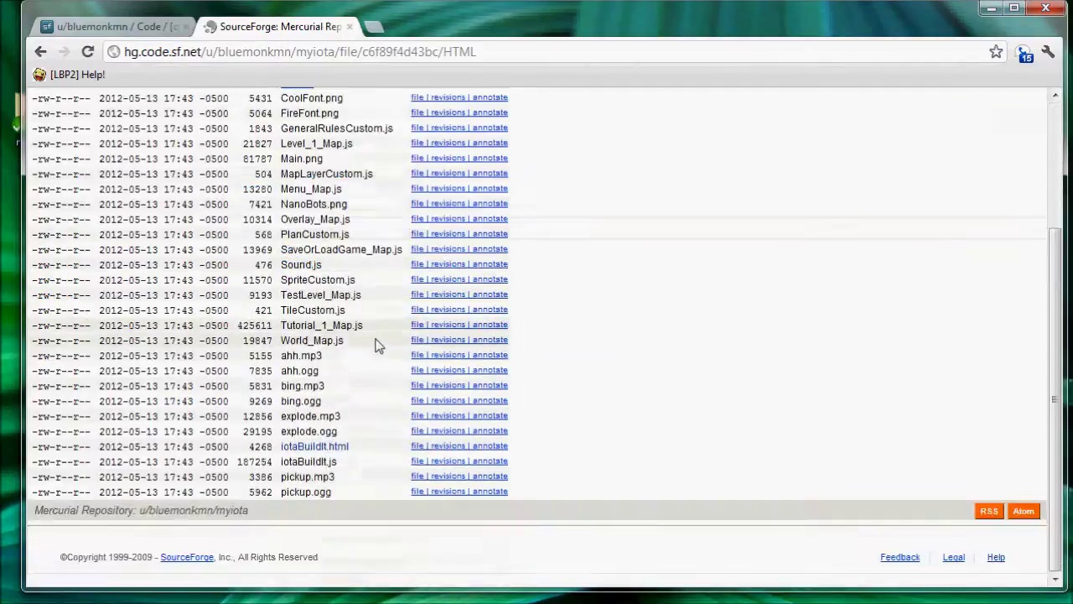
left_click(419, 447)
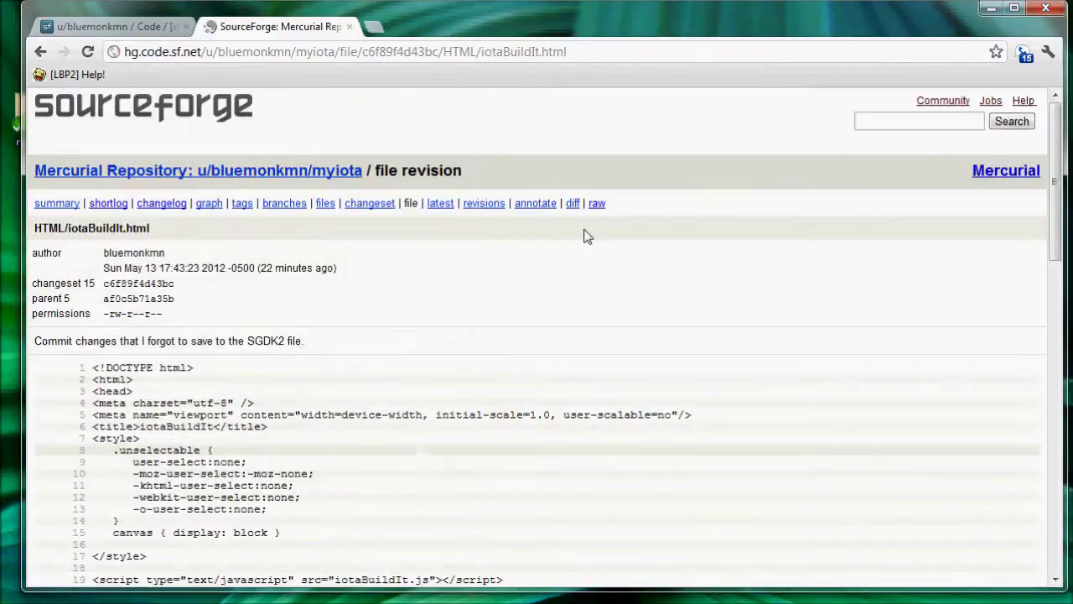
- Copy the raw link address of iotaBuildIt.html and open it in a new tab to run the game
right_click(599, 205)
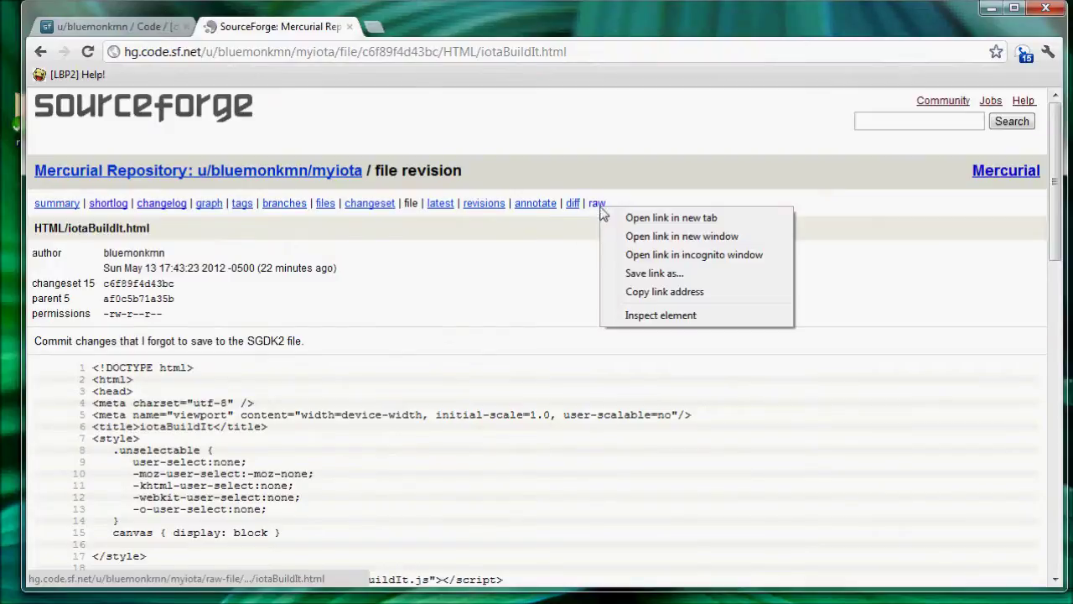
left_click(650, 295)
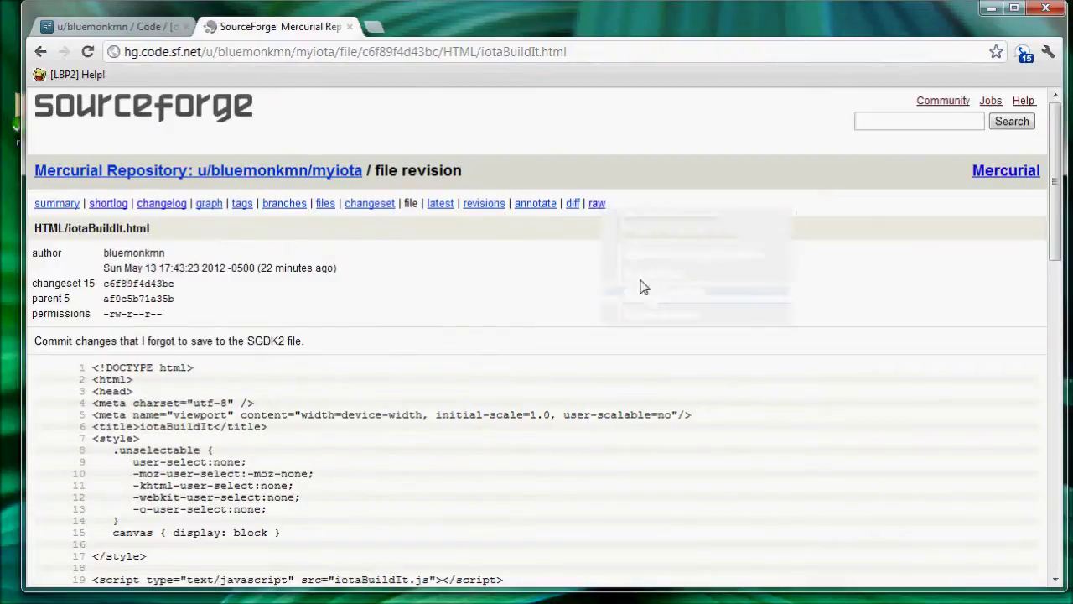
left_click(374, 27)
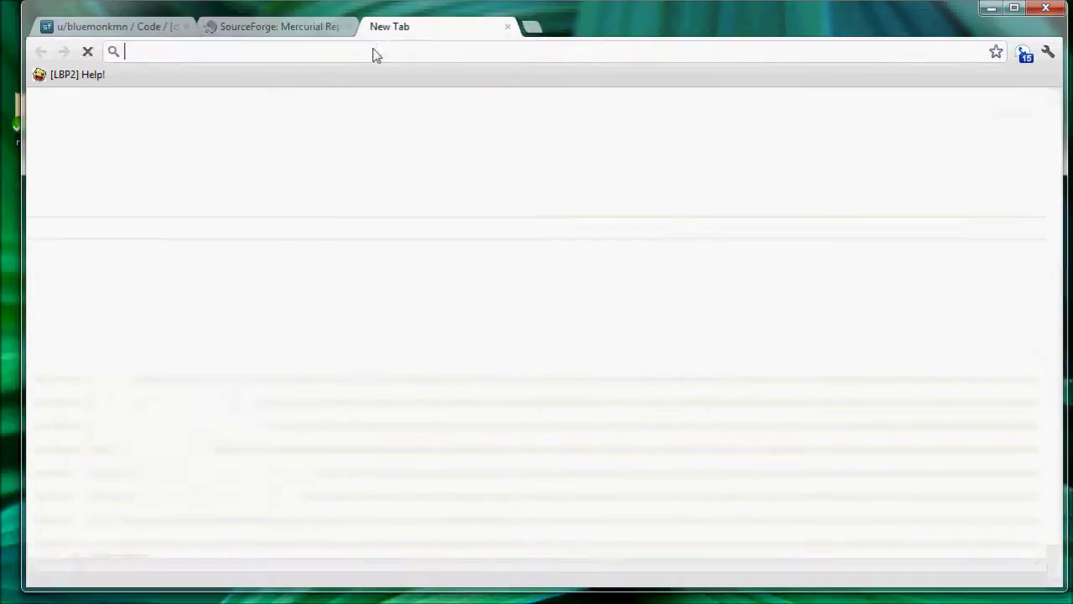
key("ctrl+v")
key("Return")
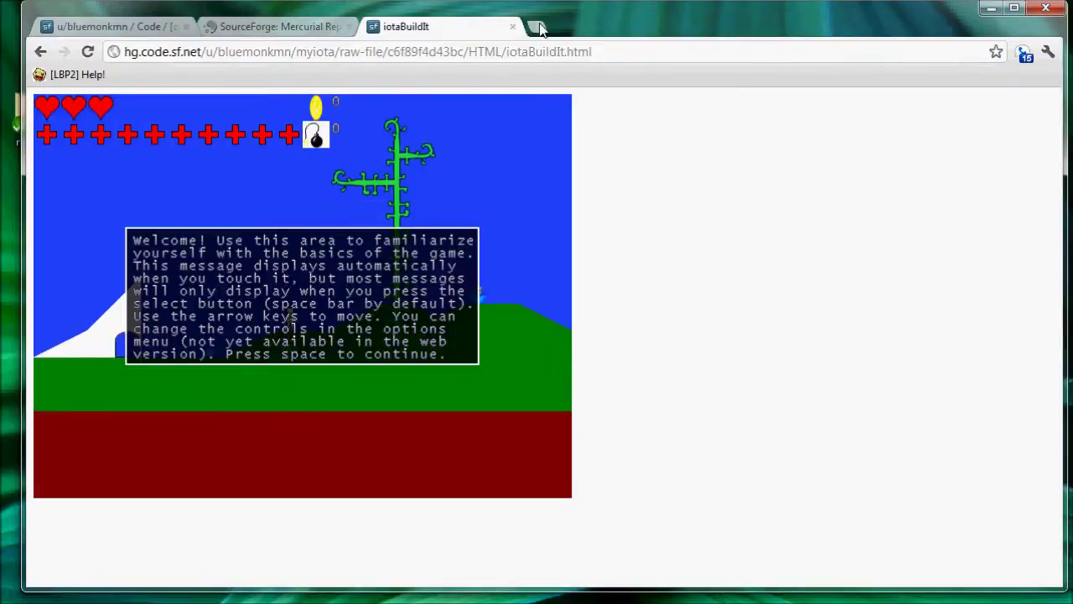
- Open iotabuildit.sf.net in a new tab, go to its Reviews wiki page and start editing the page
left_click(537, 27)
type("io")
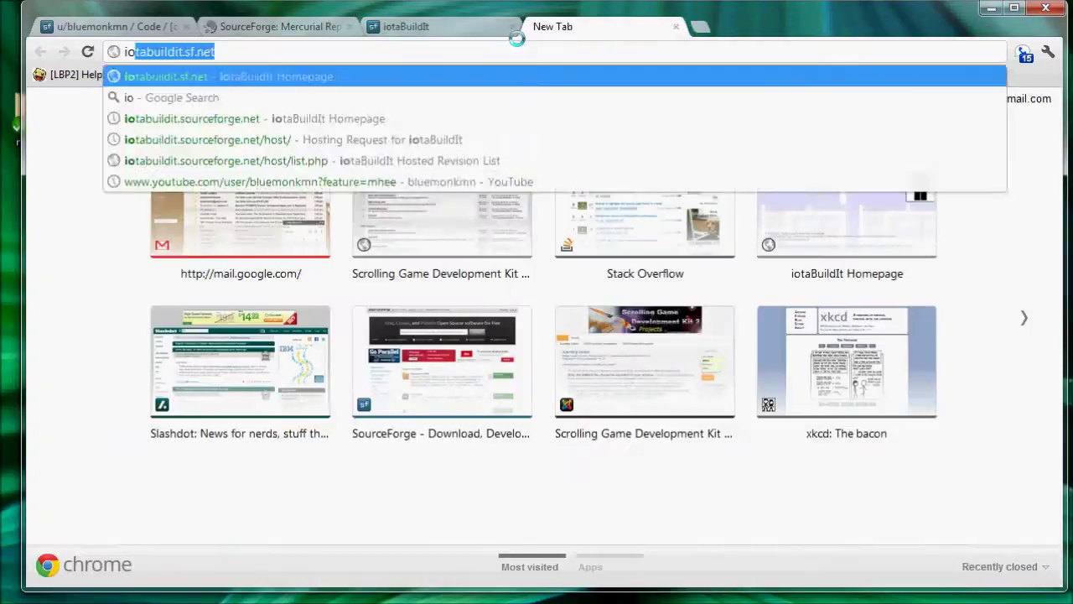
key("Return")
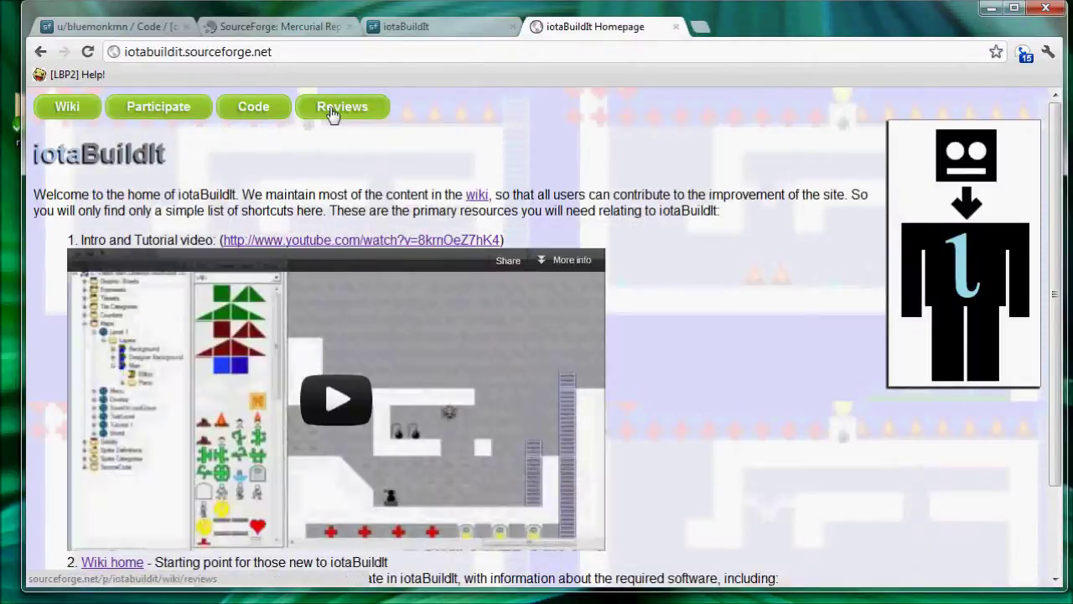
left_click(333, 115)
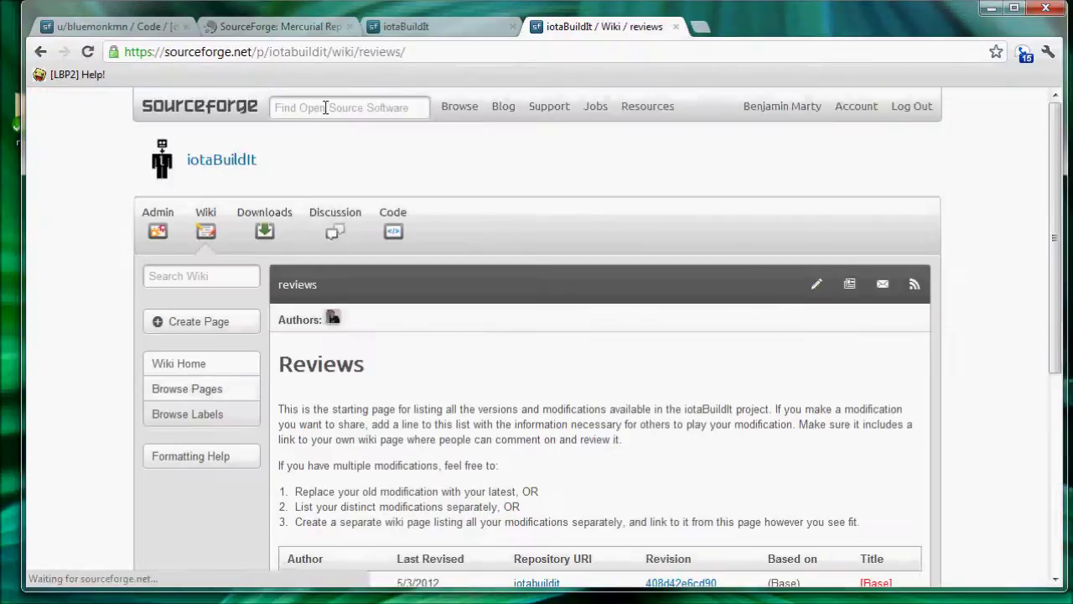
left_click(816, 285)
left_click_drag(1055, 244, 1067, 330)
- Start a new table row with the author's username, the date 5/13/2012 and a "myiota" link to the read-only repository URL
left_click(697, 468)
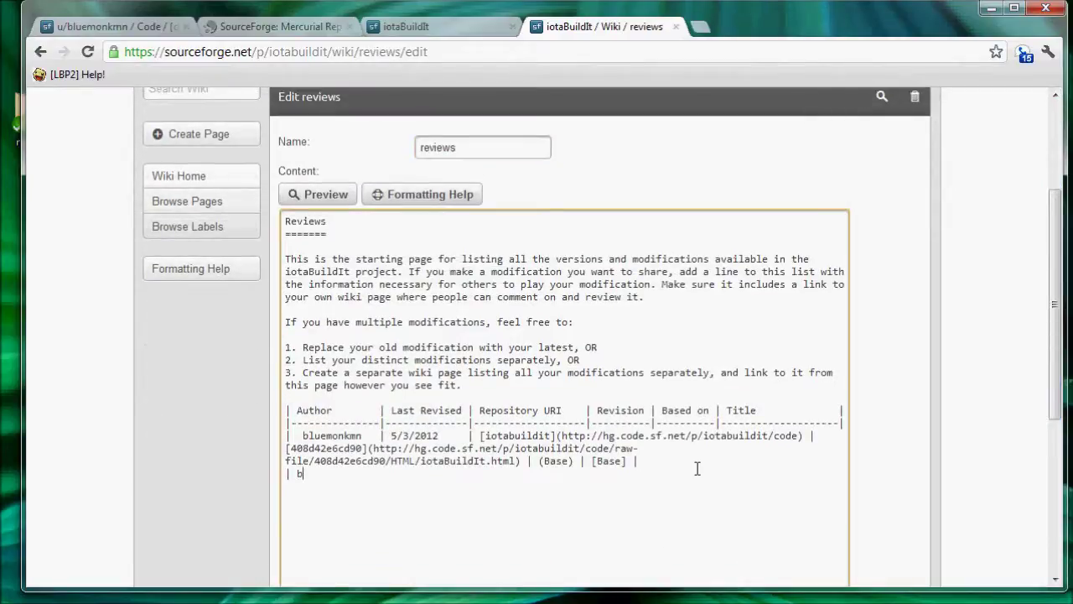
type("| bluemonkmn | 5/13/2012 | [")
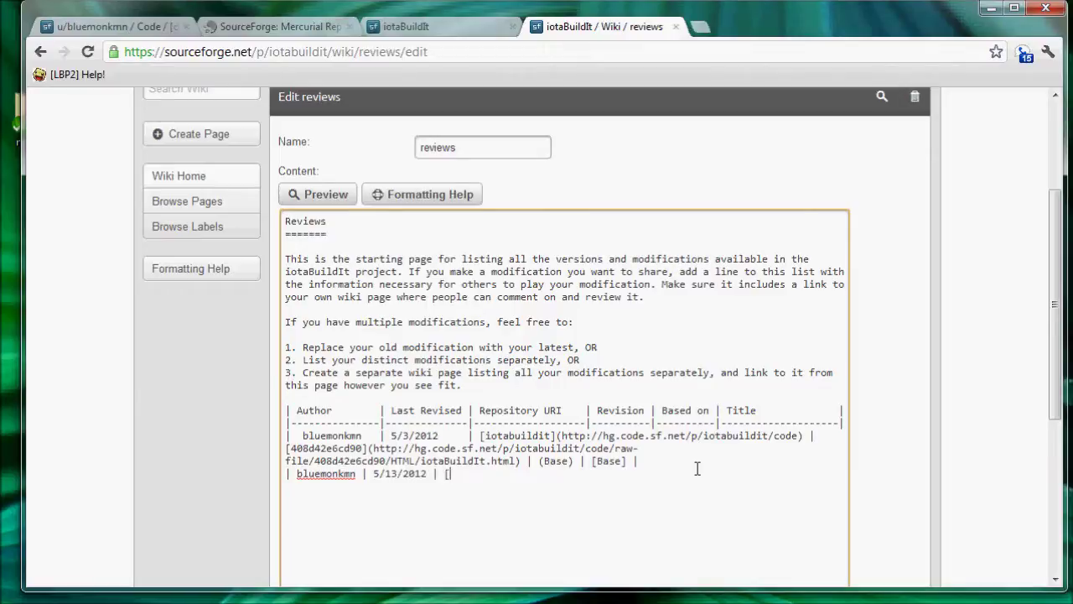
type("]")
left_click(167, 28)
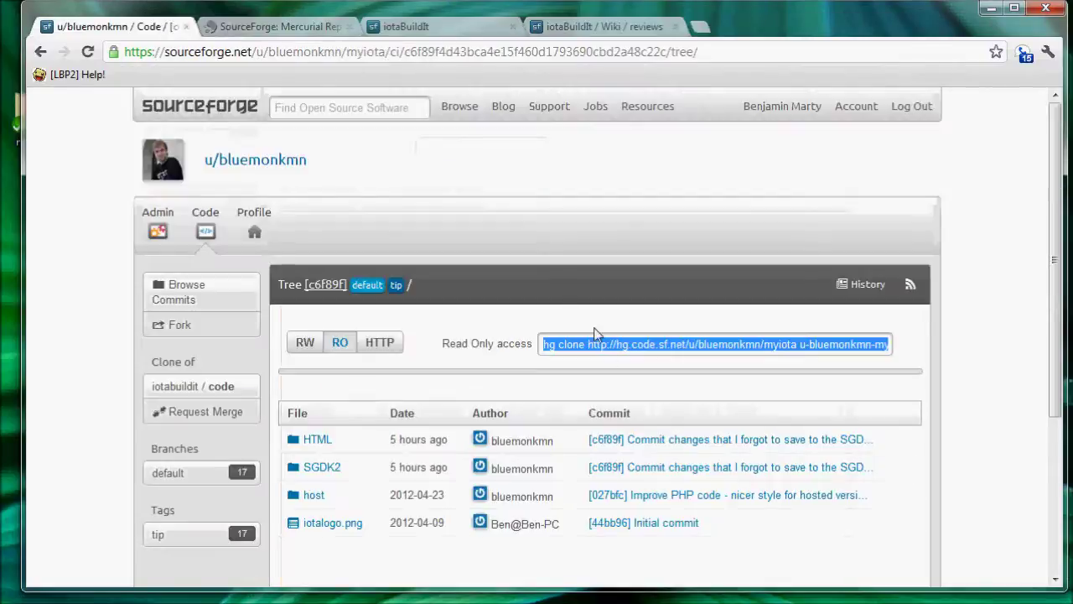
left_click(598, 351)
left_click_drag(588, 345, 798, 347)
right_click(789, 350)
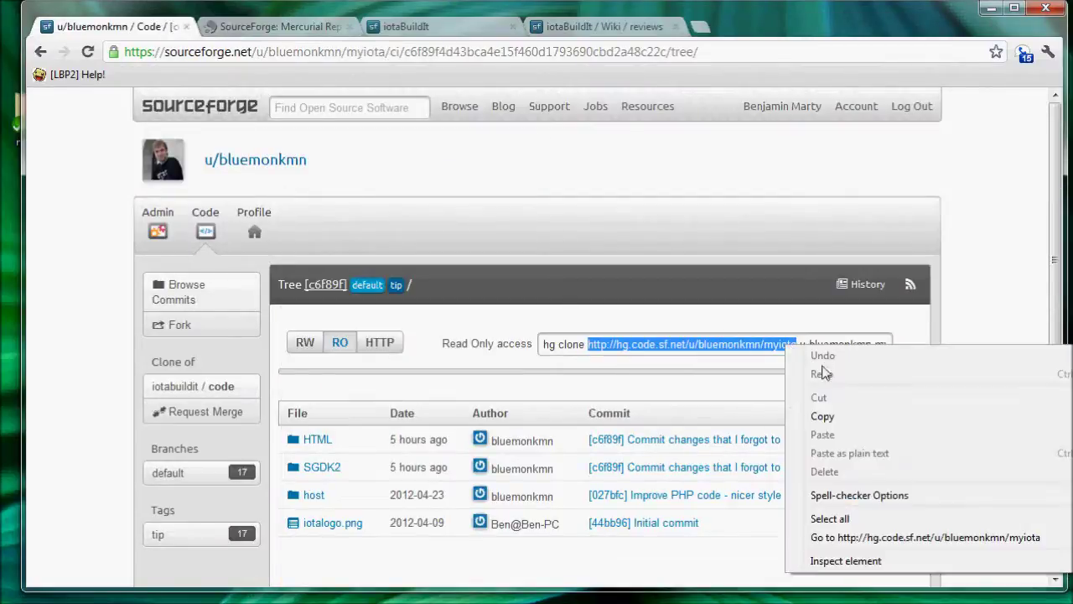
left_click(822, 416)
left_click(612, 30)
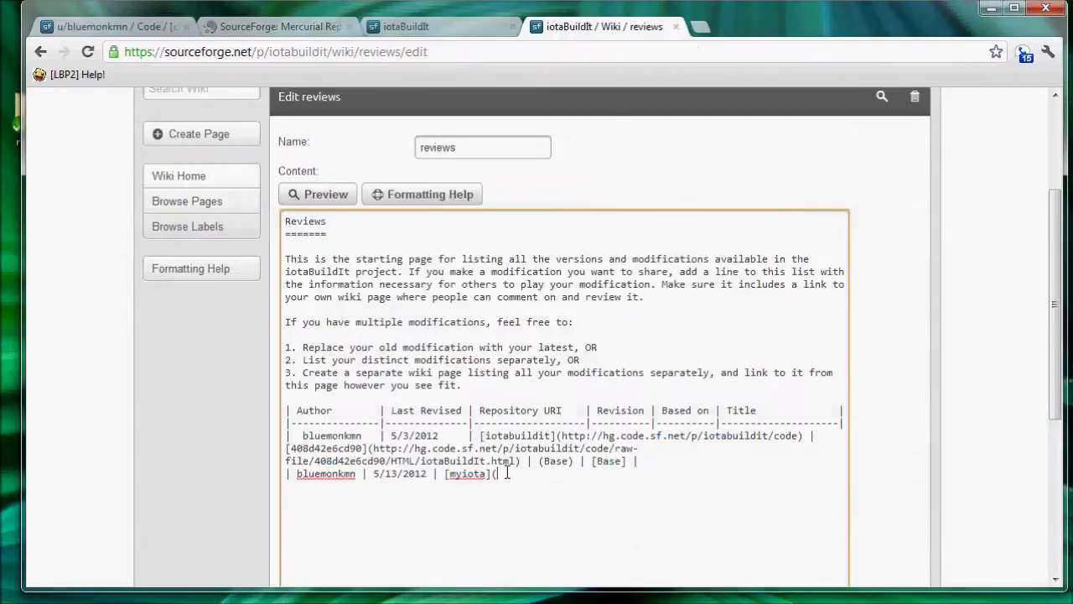
key("ctrl+v")
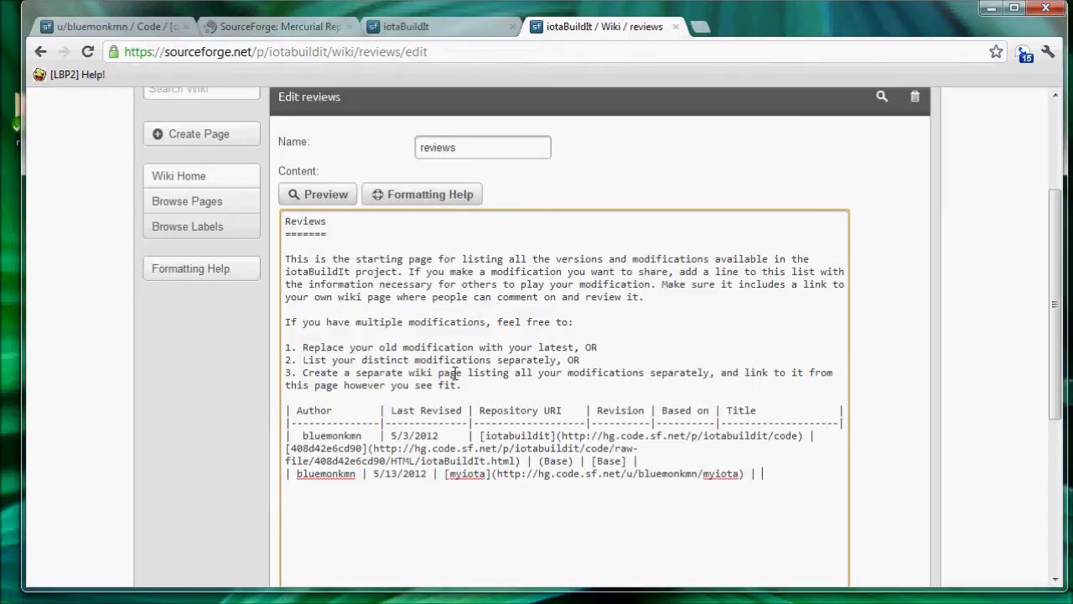
- Add a Revision link with empty brackets to the new row, pointing to the copied raw address of iotaBuildIt.html
left_click(239, 26)
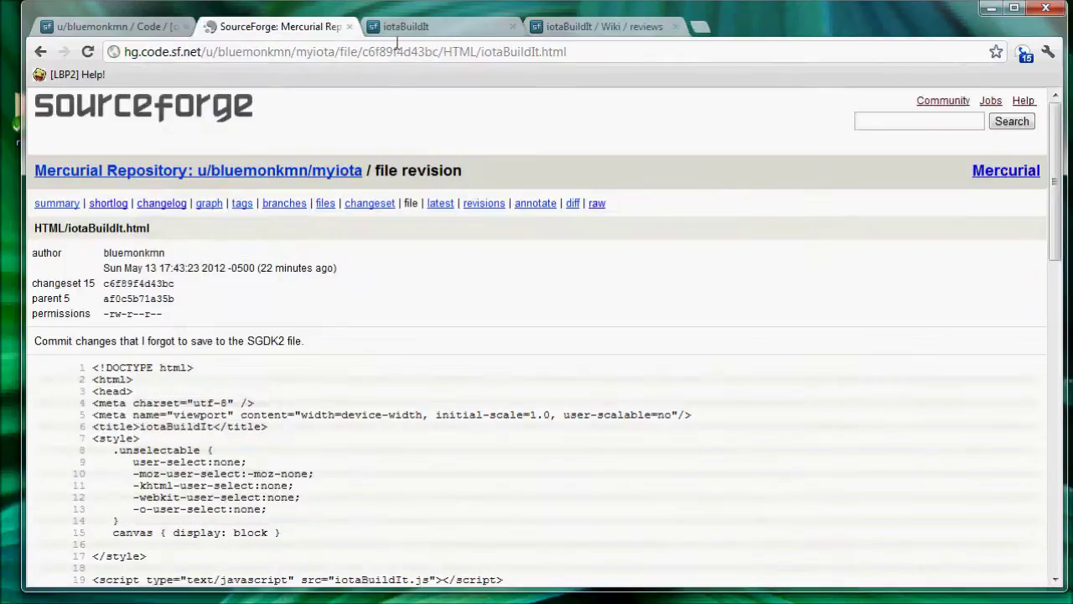
left_click(398, 28)
left_click(286, 27)
right_click(596, 203)
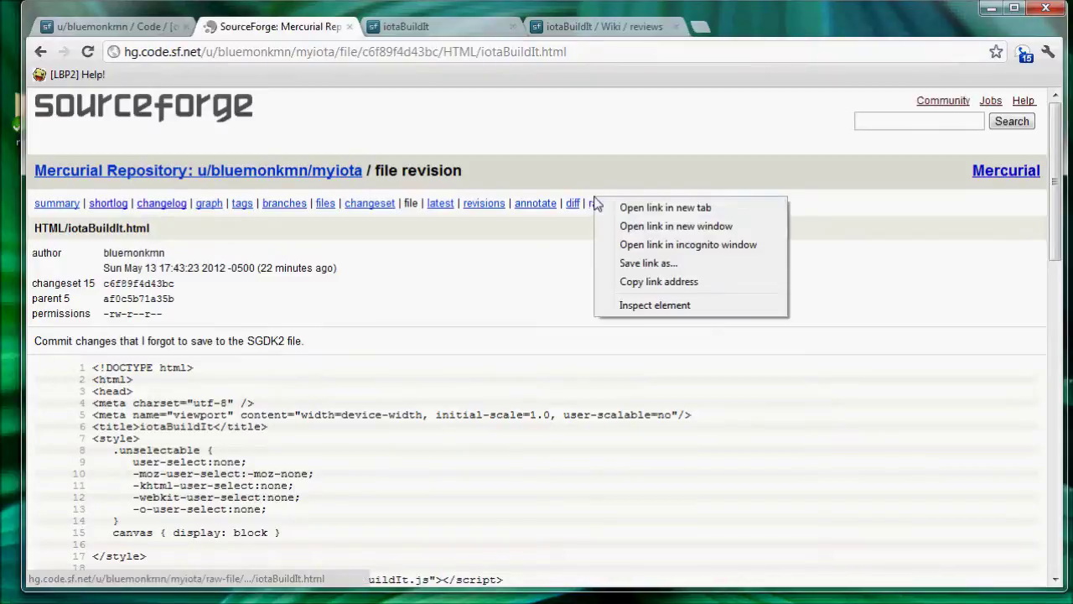
left_click(635, 283)
left_click(576, 26)
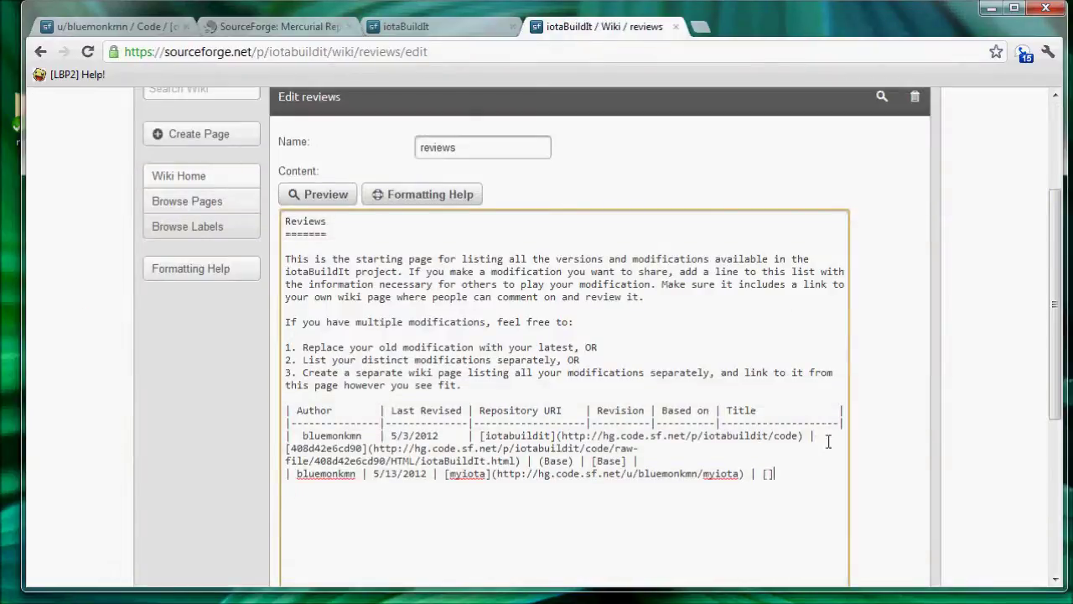
key("ctrl+v")
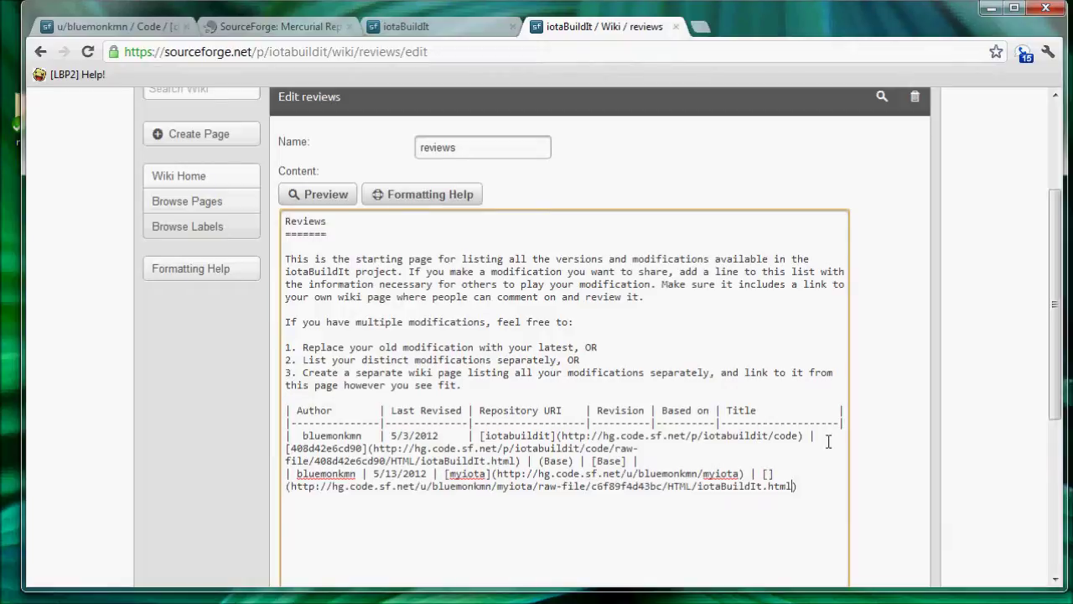
- Copy the revision ID c6f89f4d43bc from the raw URL into the empty brackets as the Revision link text
key("Left")
key("Left")
key("Left")
key("Left")
key("Left")
key("Left")
key("shift+Left")
key("shift+Left")
key("shift+Left")
key("shift+Left")
key("shift+Left")
key("shift+Left")
key("shift+Left")
key("shift+Left")
key("shift+Left")
key("shift+Left")
key("Up")
key("ctrl+v")
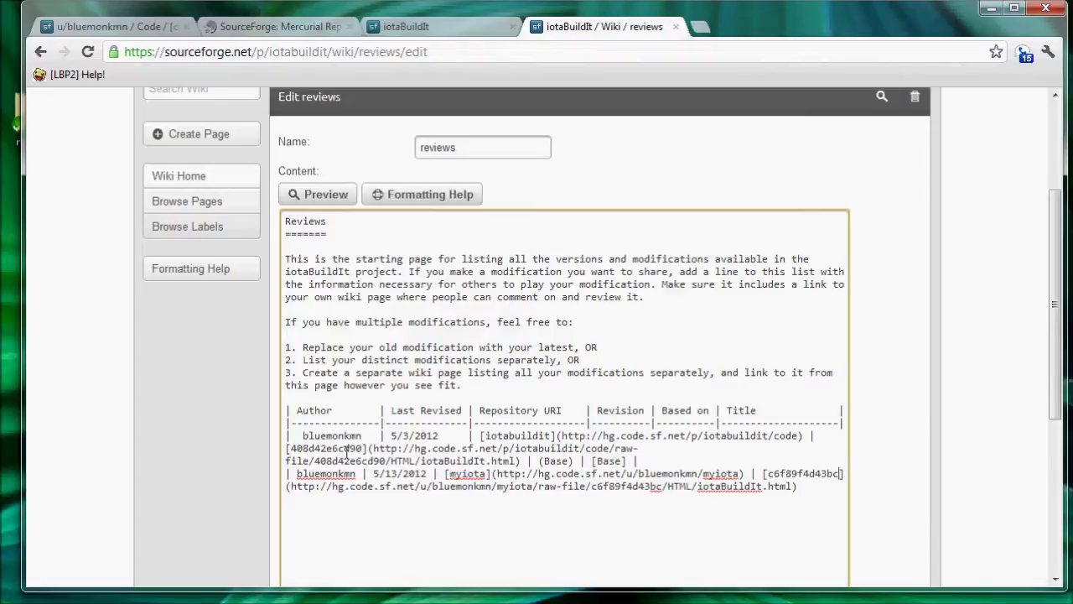
- Complete the row with 408d42e6cd90 as the Based on revision and [Blue Guy Message] as the title link
left_click_drag(362, 449, 295, 449)
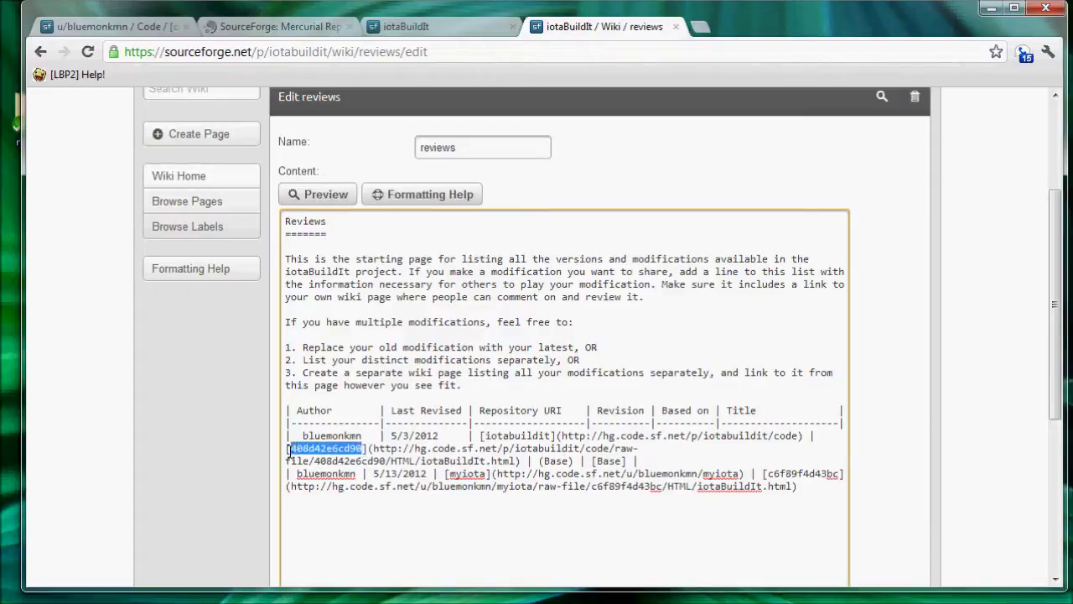
left_click(807, 490)
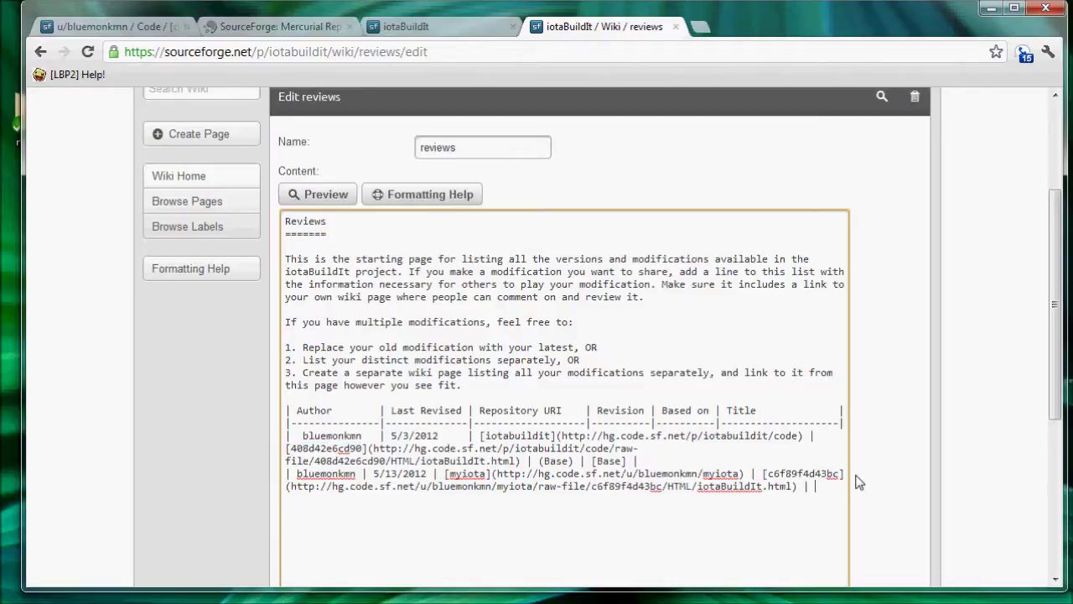
key("ctrl+v")
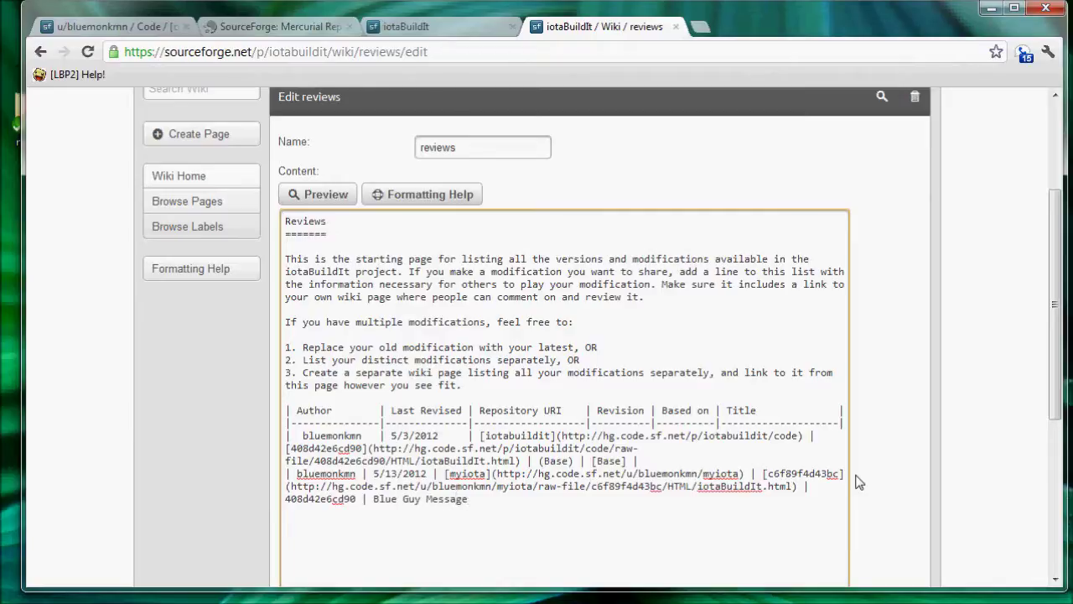
type("[")
key("End")
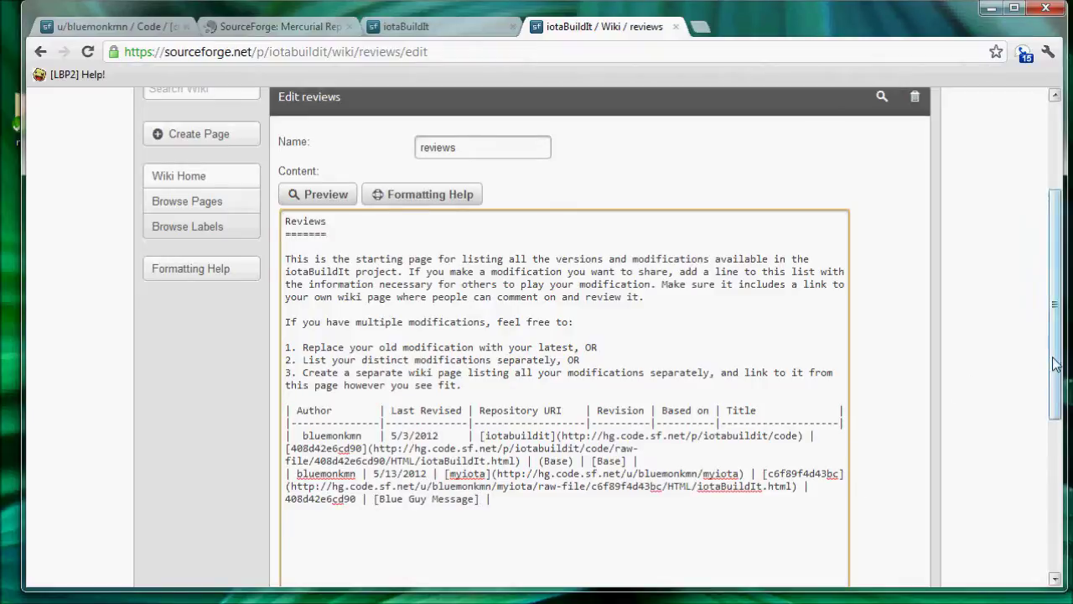
- Preview the edited Reviews page and save it
left_click_drag(1055, 363, 1053, 451)
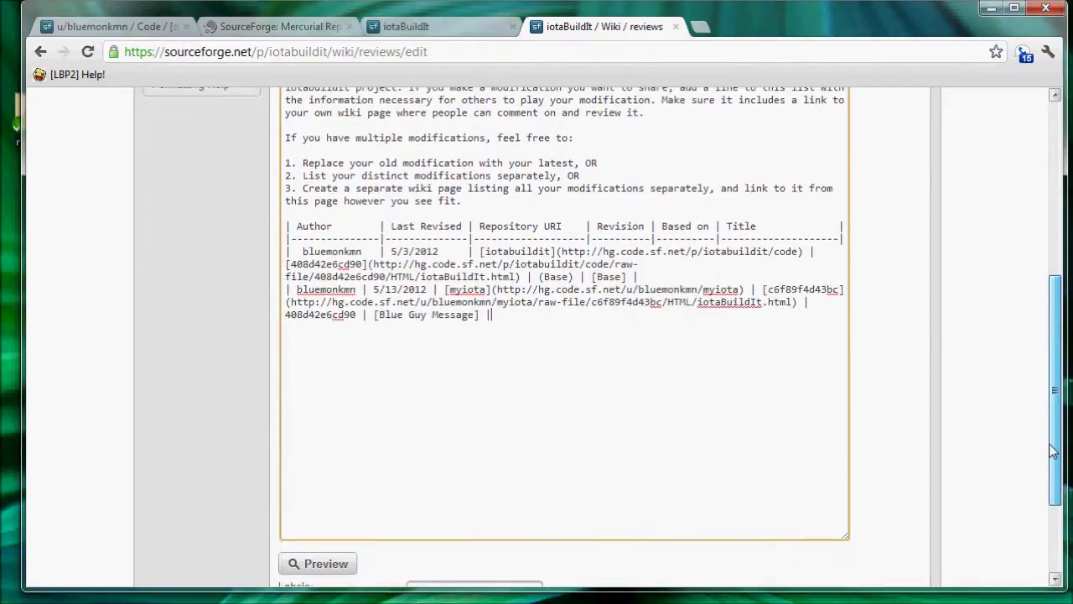
left_click(296, 566)
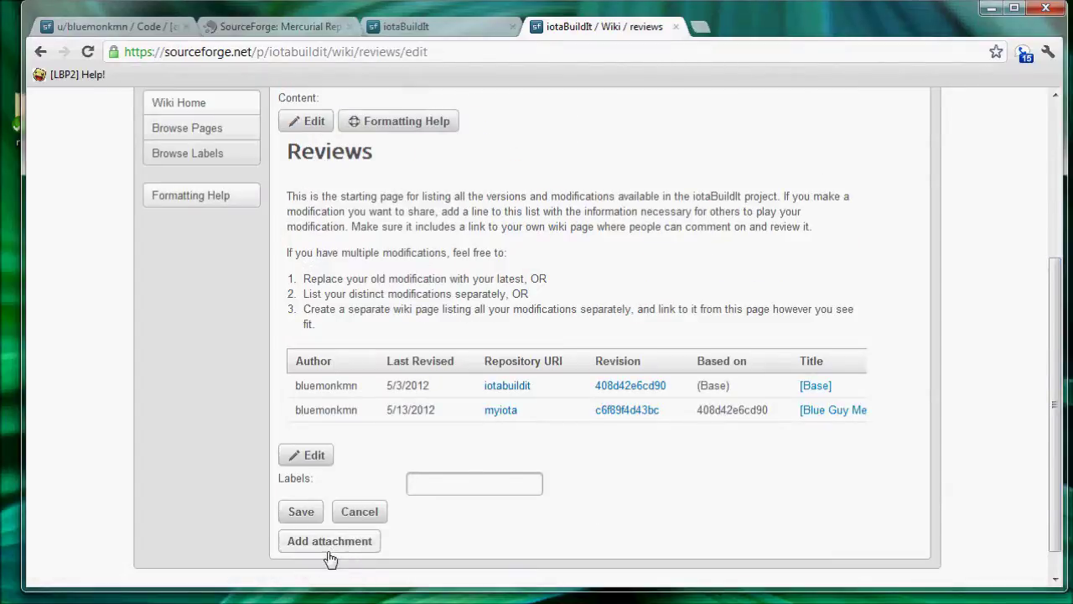
left_click(303, 513)
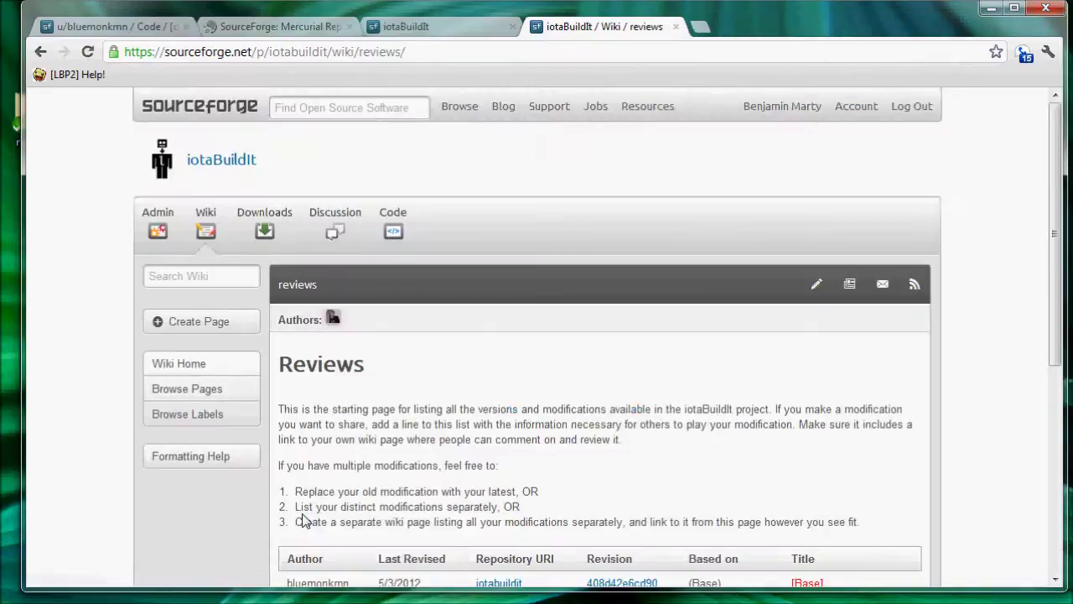
- Check the new table row on the saved page by following its Blue Guy Message link, and return to Reviews
left_click_drag(1048, 269, 1040, 379)
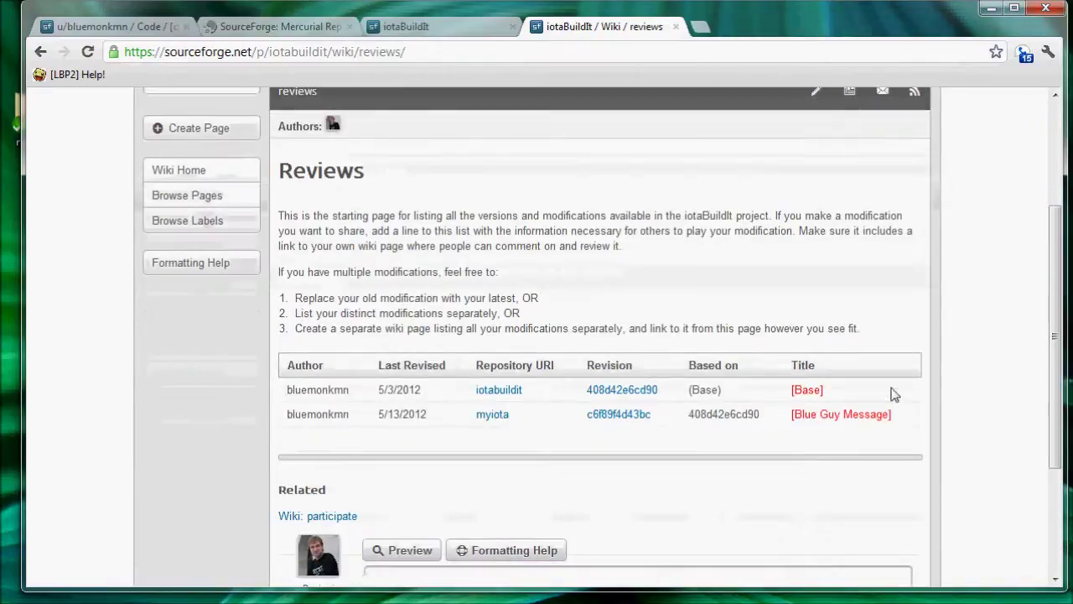
left_click(824, 424)
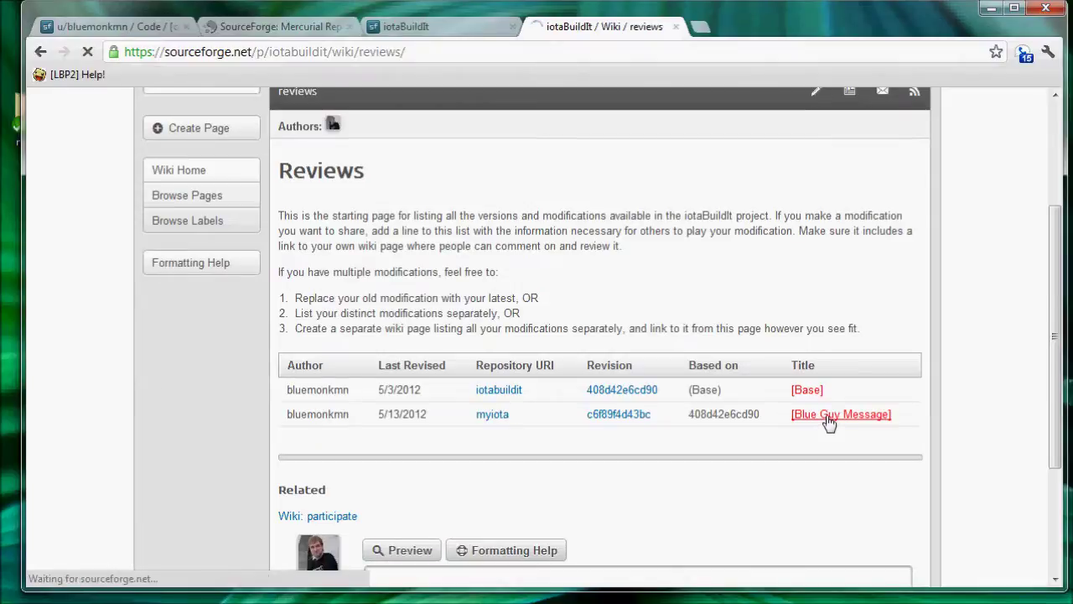
left_click(40, 52)
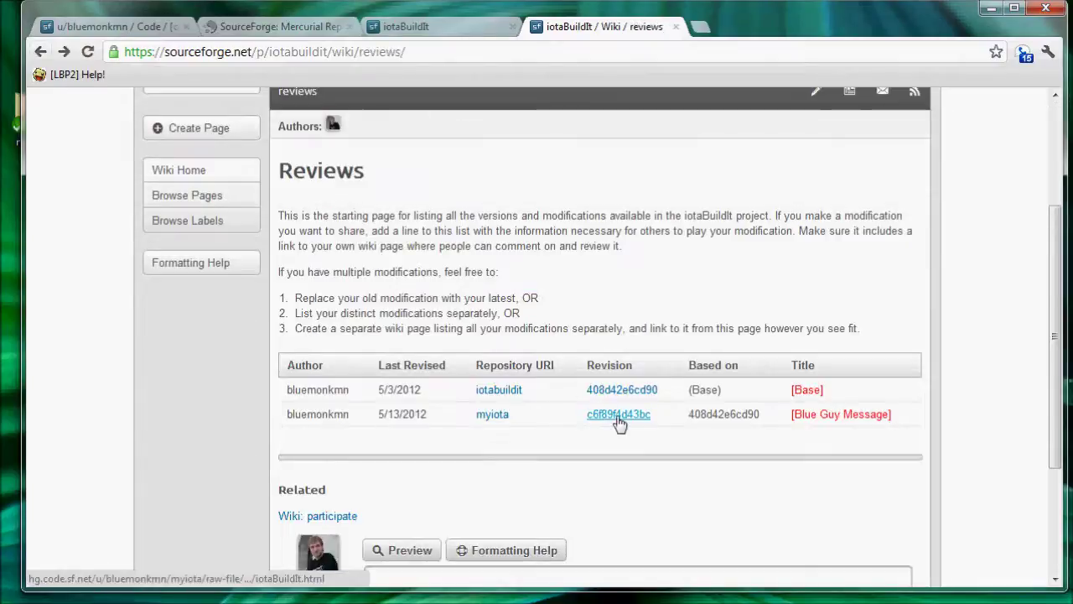
- Open the c6f89f4d43bc revision link in a separate tab to check that the modified game runs
right_click(625, 424)
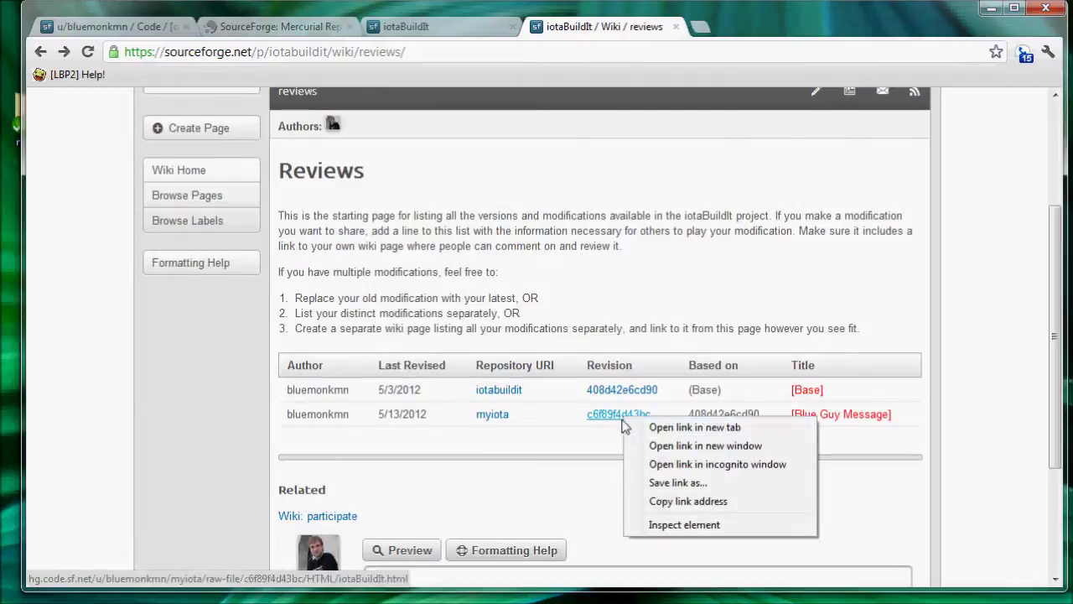
left_click(658, 430)
left_click(760, 28)
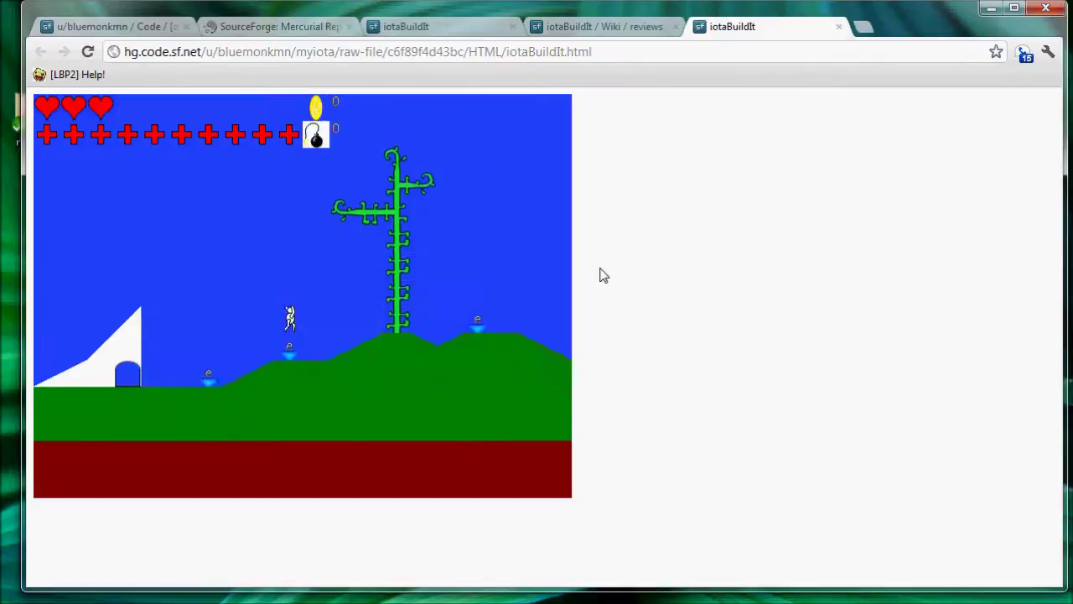
- Copy the myiota repository link's address from the Reviews table and load it in the game's tab
left_click(570, 32)
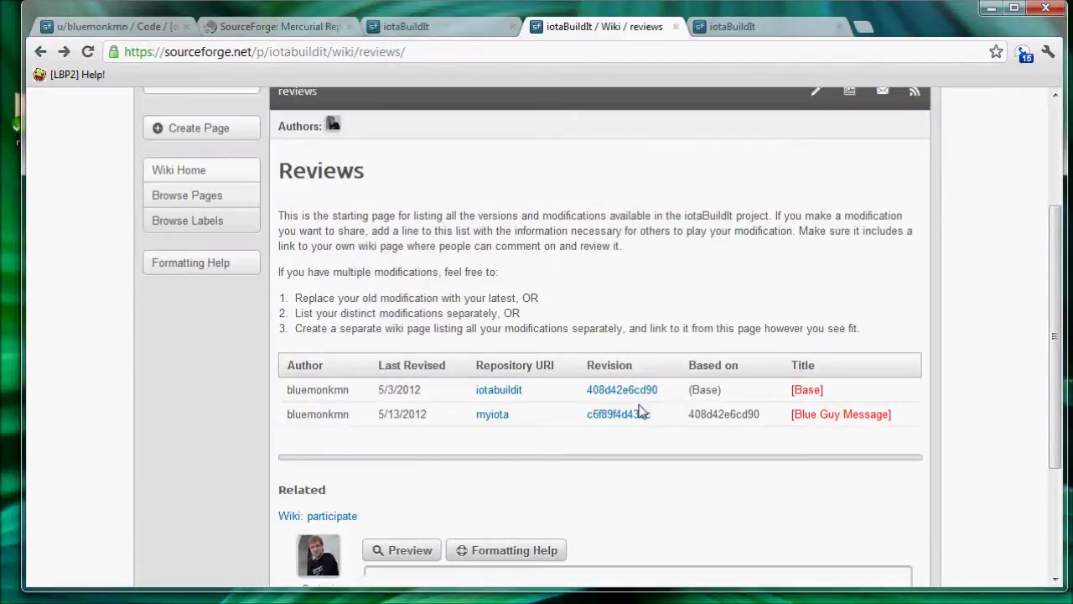
right_click(508, 417)
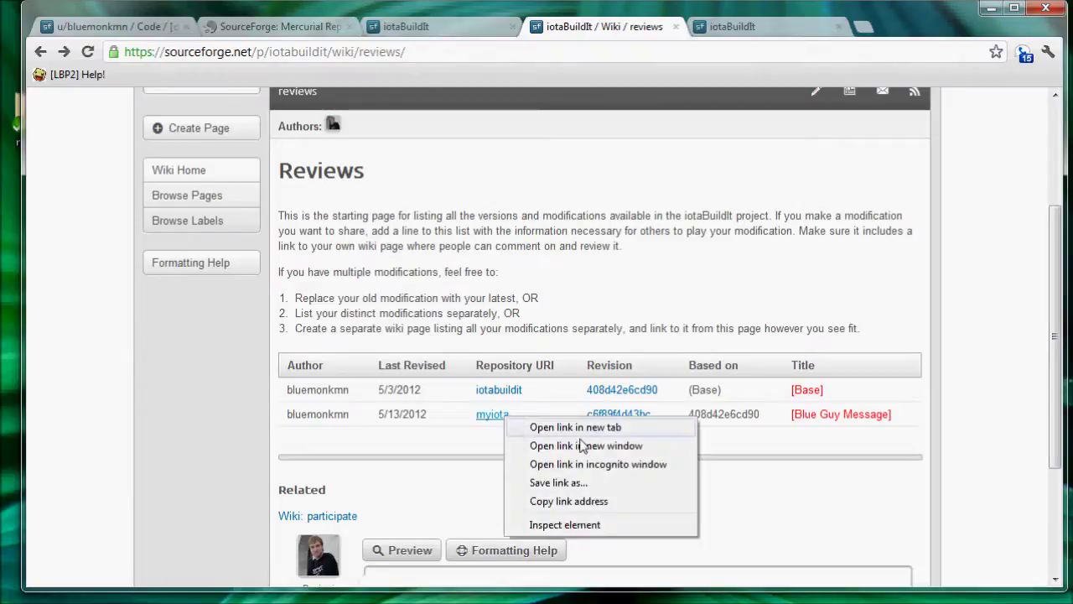
left_click(576, 504)
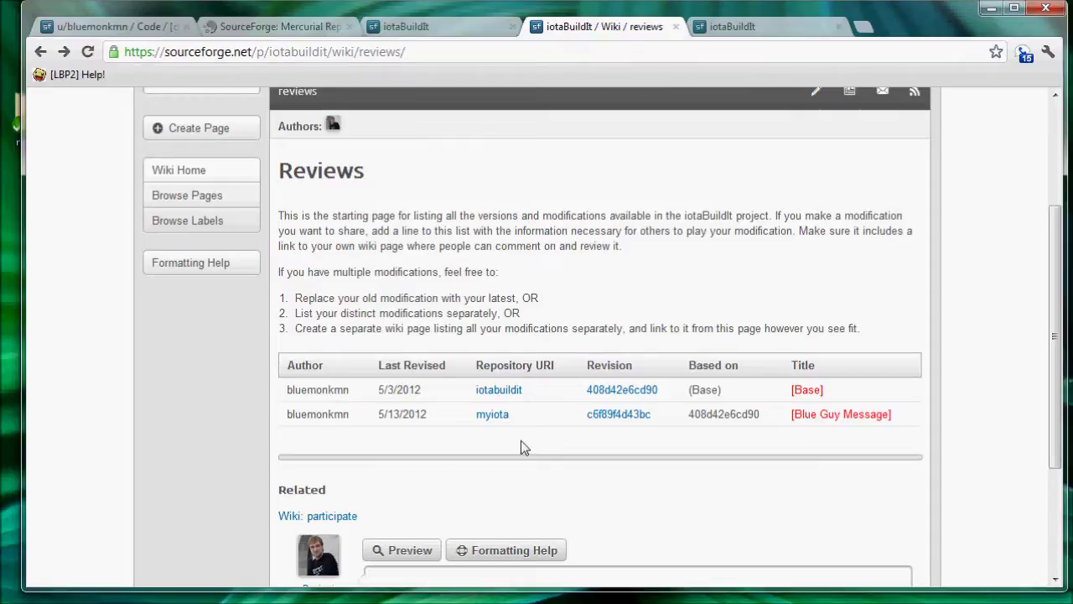
left_click(751, 26)
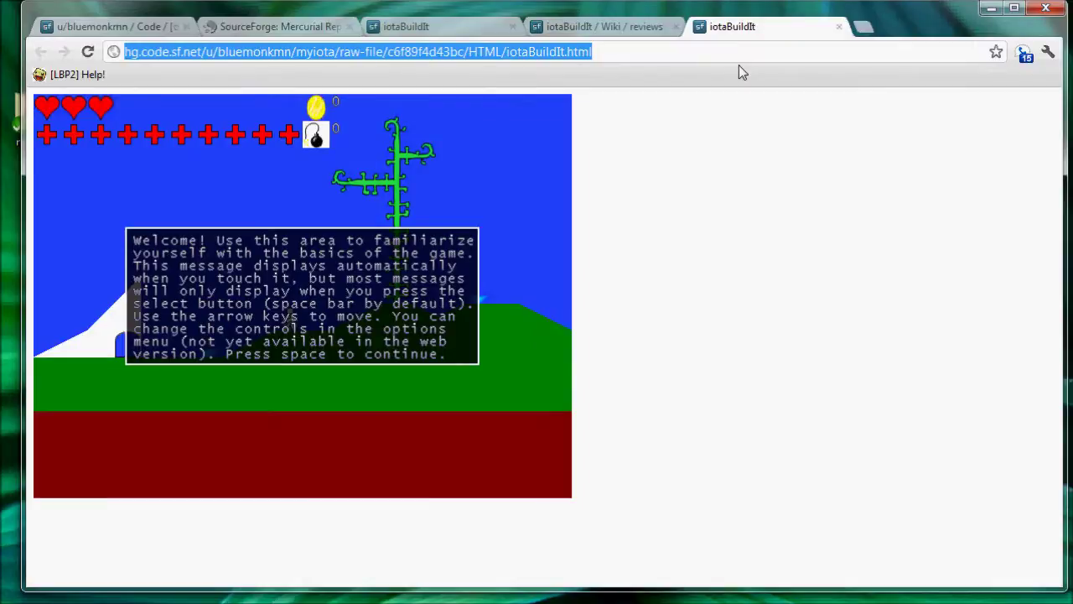
key("ctrl+v")
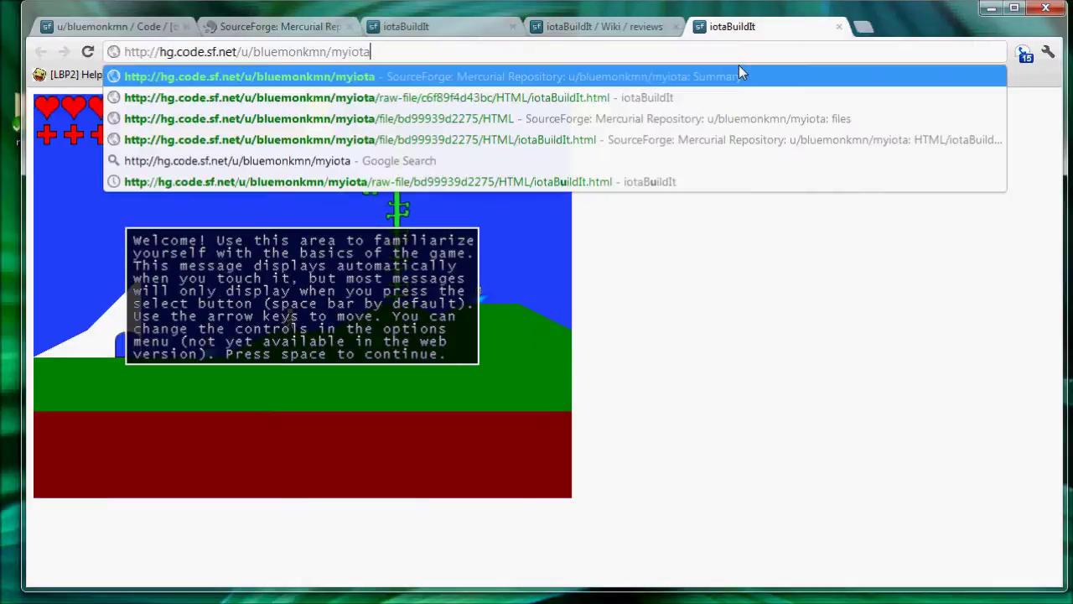
key("Return")
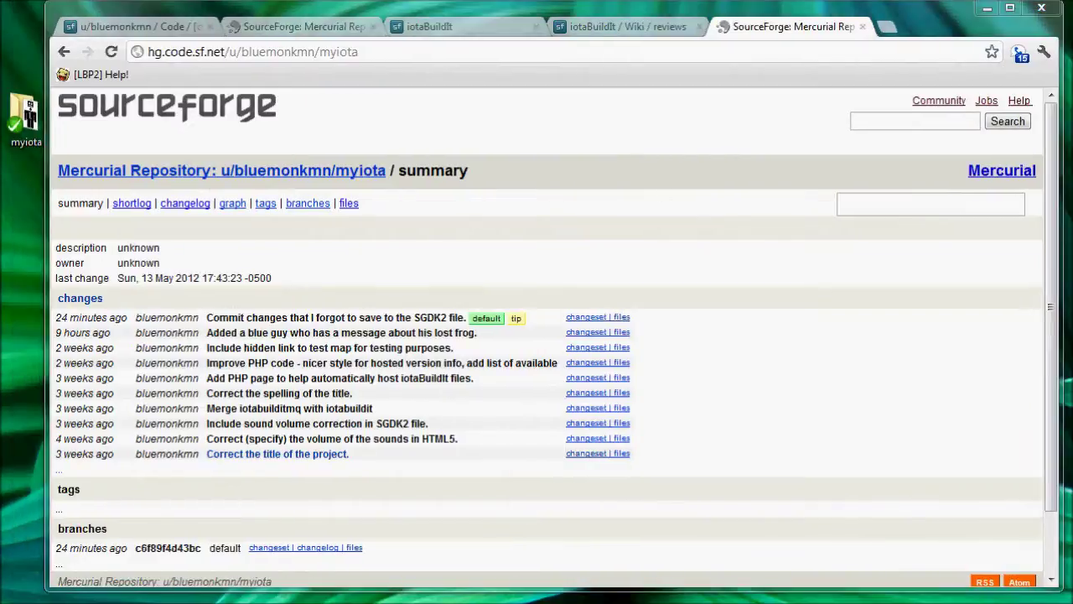
- Follow the Blue Guy Message link on Reviews to its page editor, consult the wiki's formatting help, and return to the editor
left_click(639, 26)
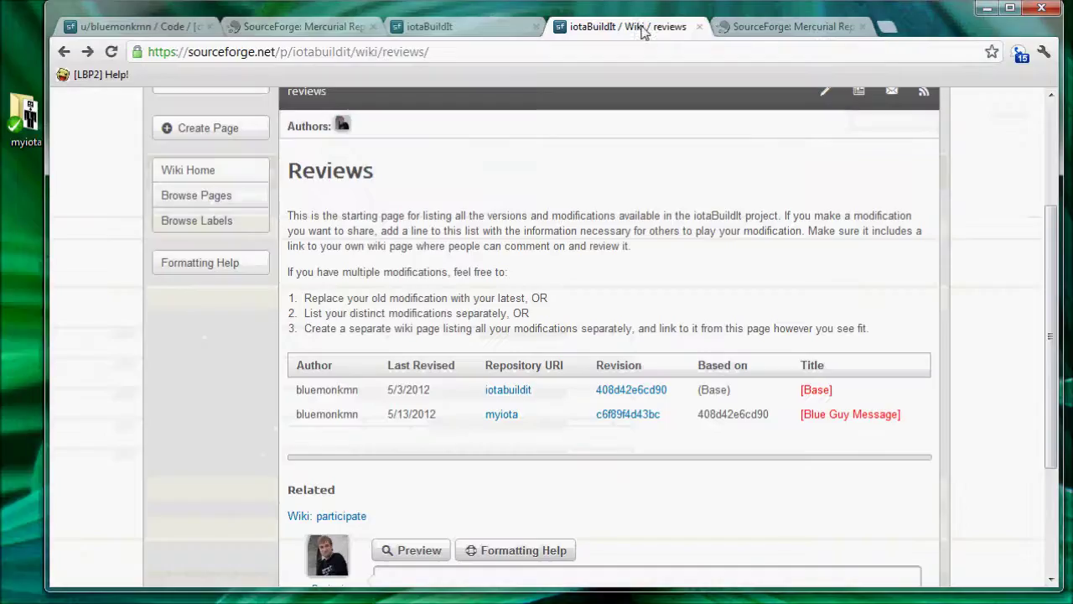
left_click(849, 415)
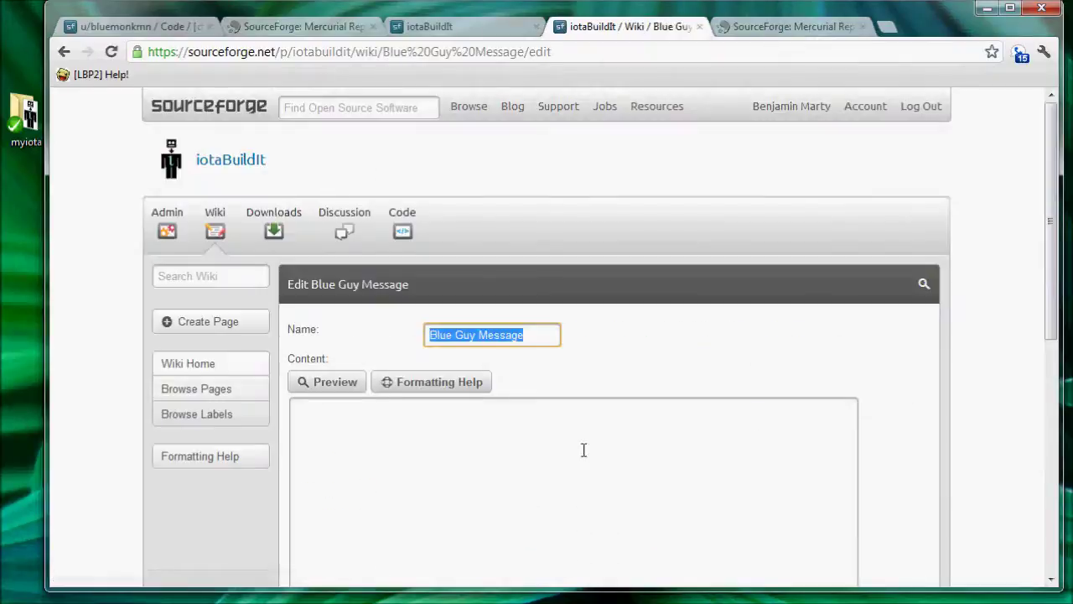
left_click_drag(1050, 328, 1050, 399)
left_click(186, 307)
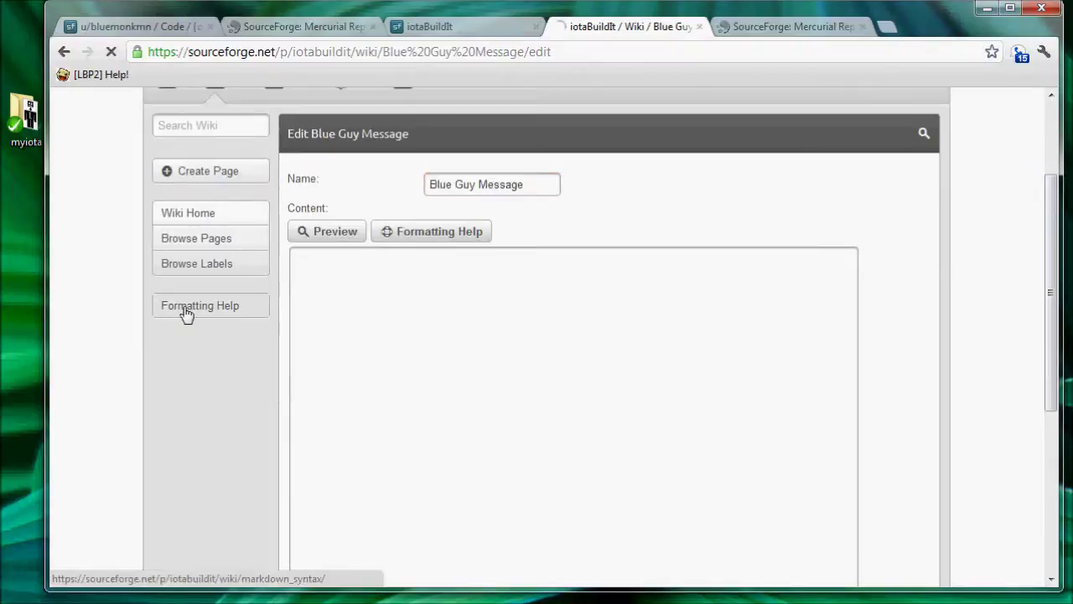
left_click_drag(1049, 129, 1028, 260)
left_click(64, 53)
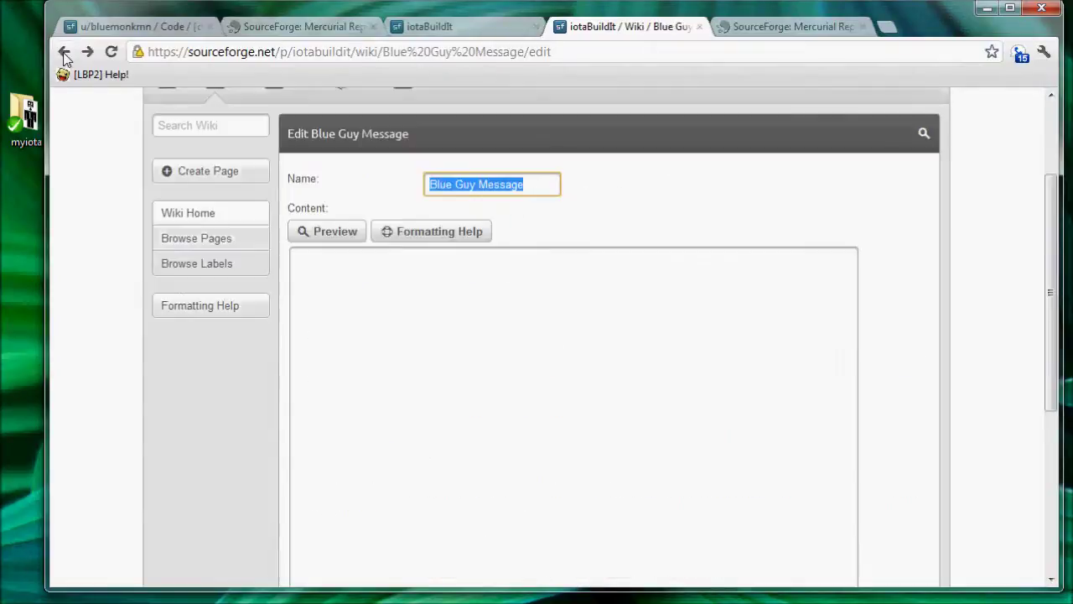
- Write the heading Blue Guy Message, underlined with equals signs, and "This revision is the one demonstration in the iotaBuiltIt participation tutorial Video." as page content
left_click(413, 268)
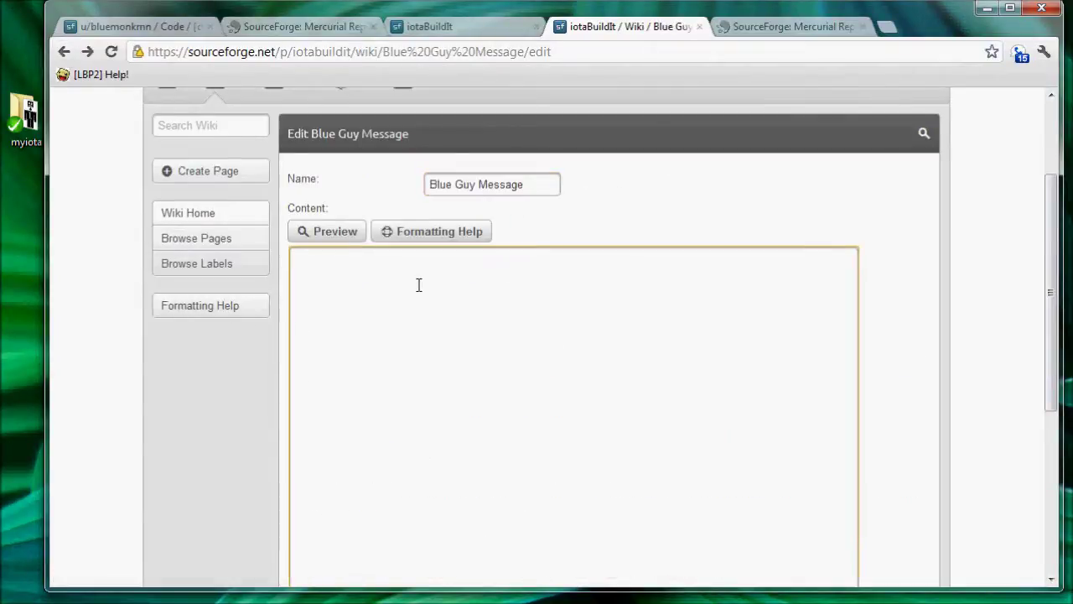
type("Blue Guy Message")
key("Return")
type("================")
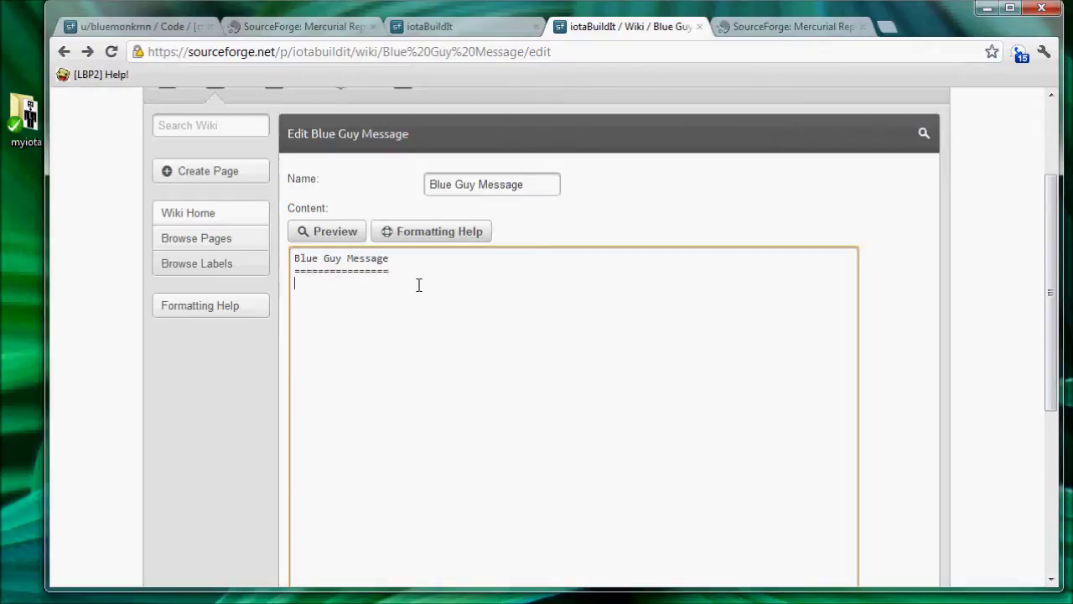
type("This revision is the one demonstration in the")
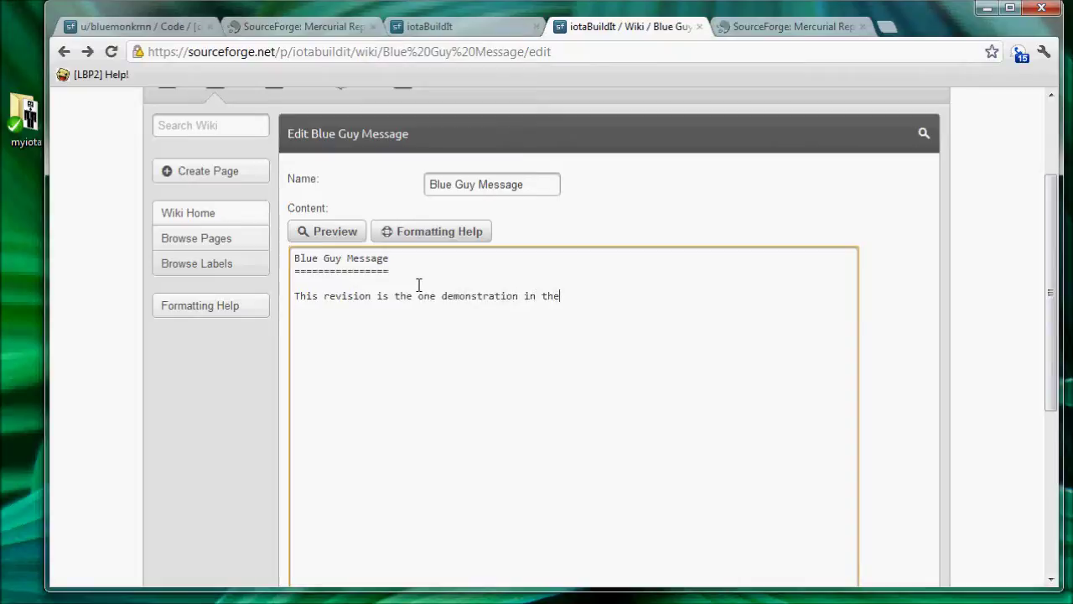
type(" iotaBuiltIt participation tutorial Video.")
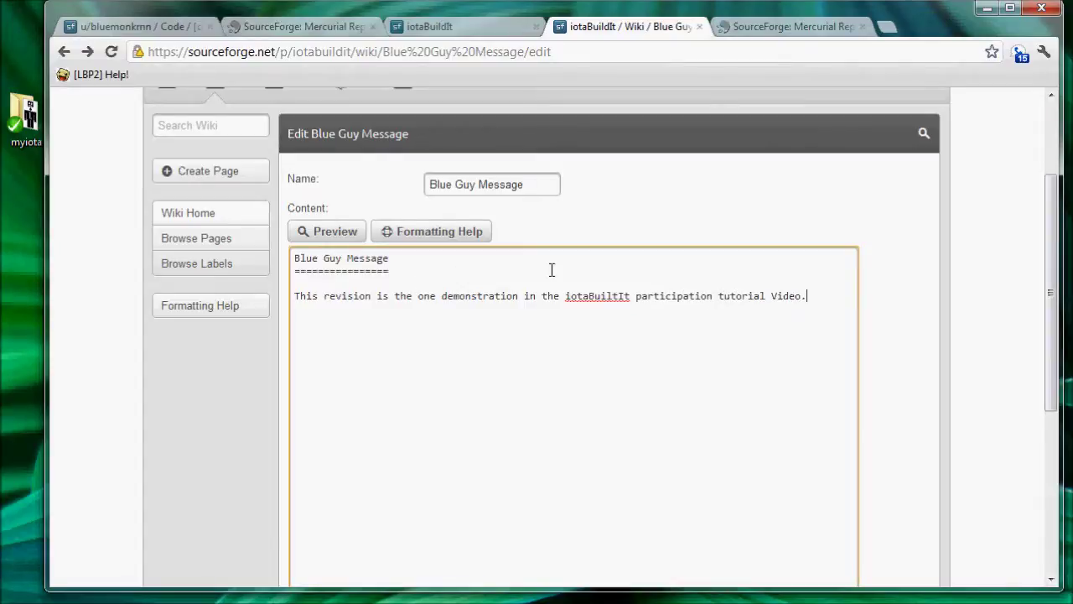
- Save the new Blue Guy Message wiki page and look over the published page with its comment area
scroll(515, 374, "down", 5)
scroll(324, 541, "down", 2)
left_click(320, 511)
scroll(798, 397, "down", 2)
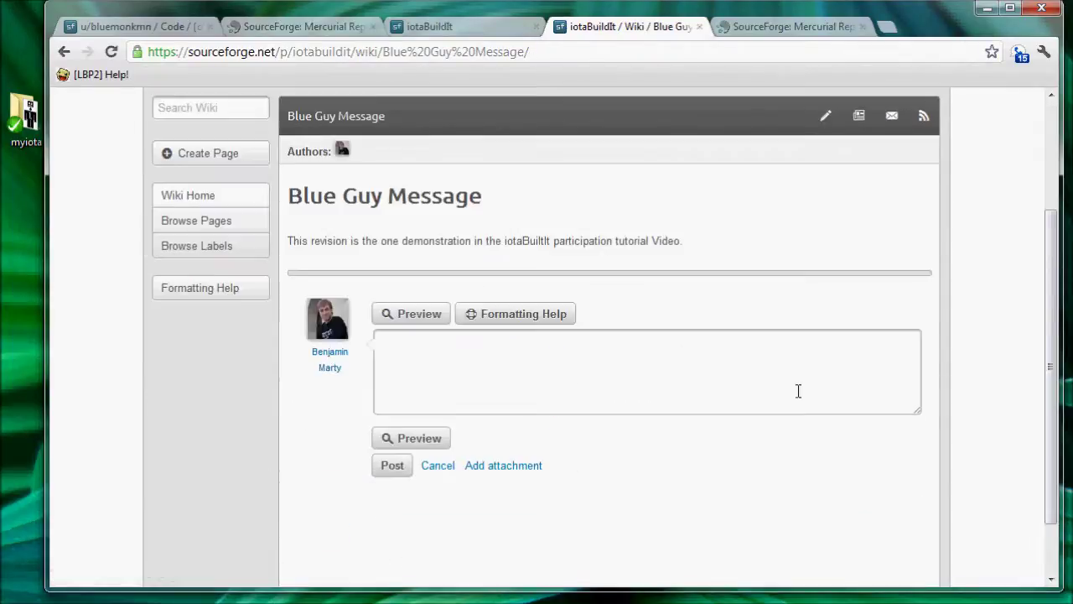
scroll(758, 368, "up", 2)
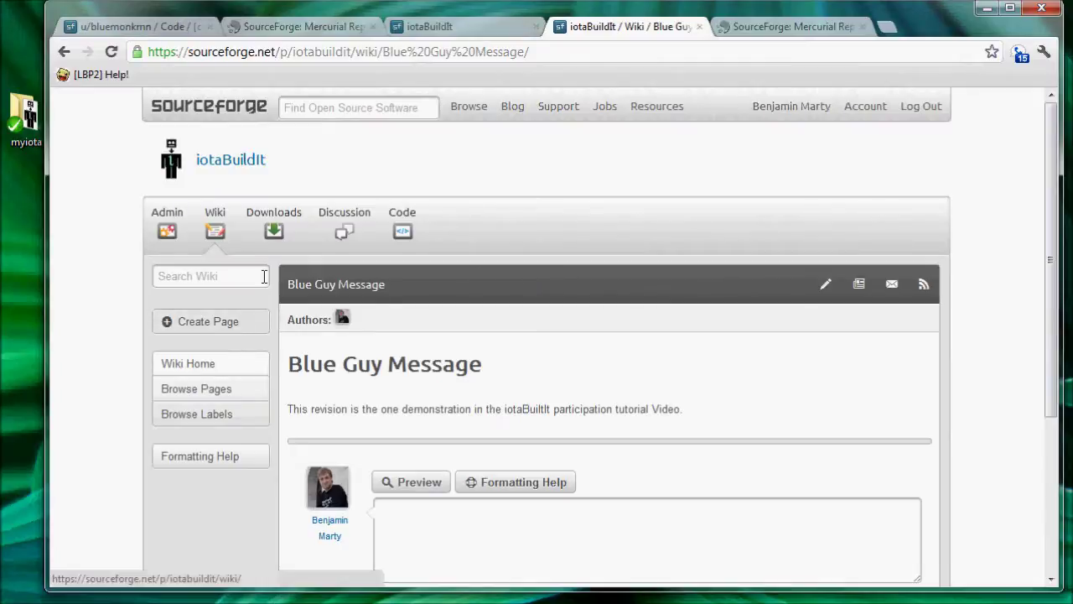
scroll(539, 307, "down", 2)
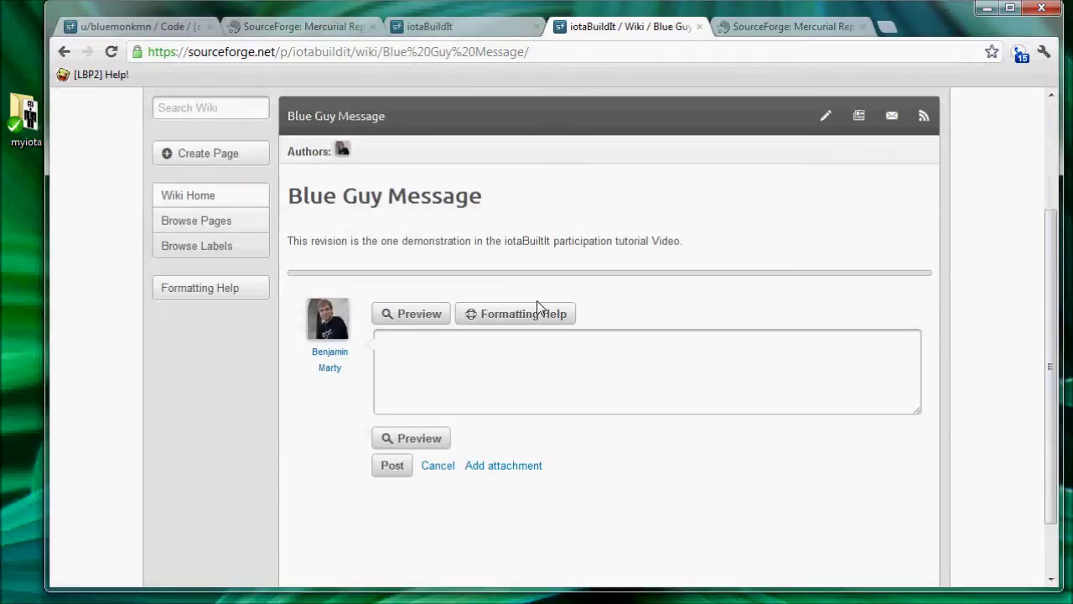